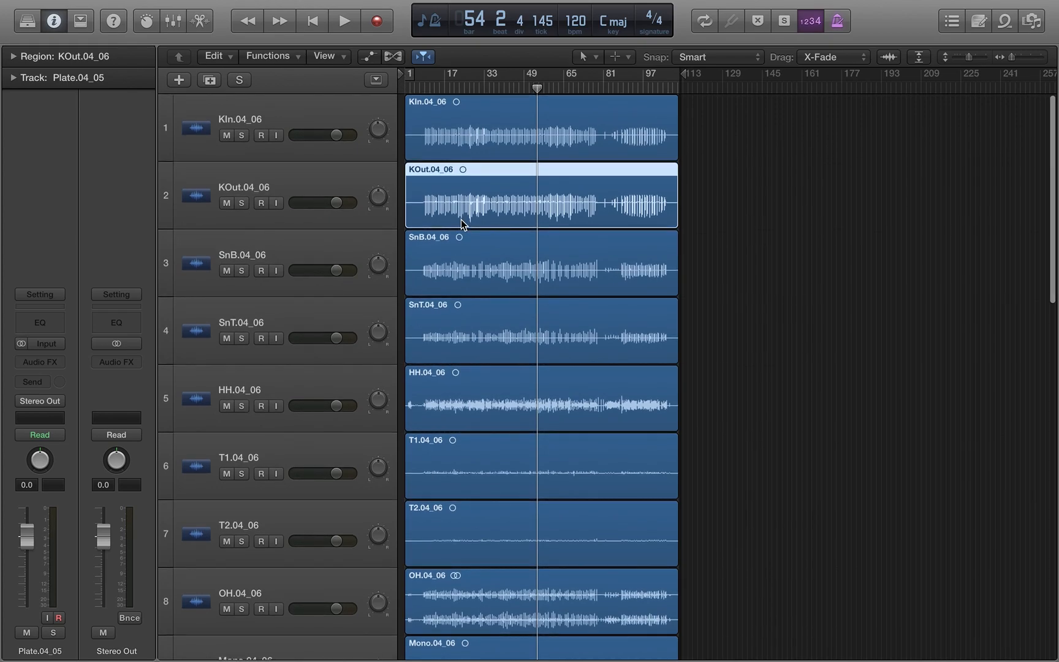
Look through the full list of imported audio tracks in the arrangement, from the kick microphones down to the vocals
{"action": "scroll", "coordinate": [461, 224], "scroll_direction": "down", "scroll_amount": 10}
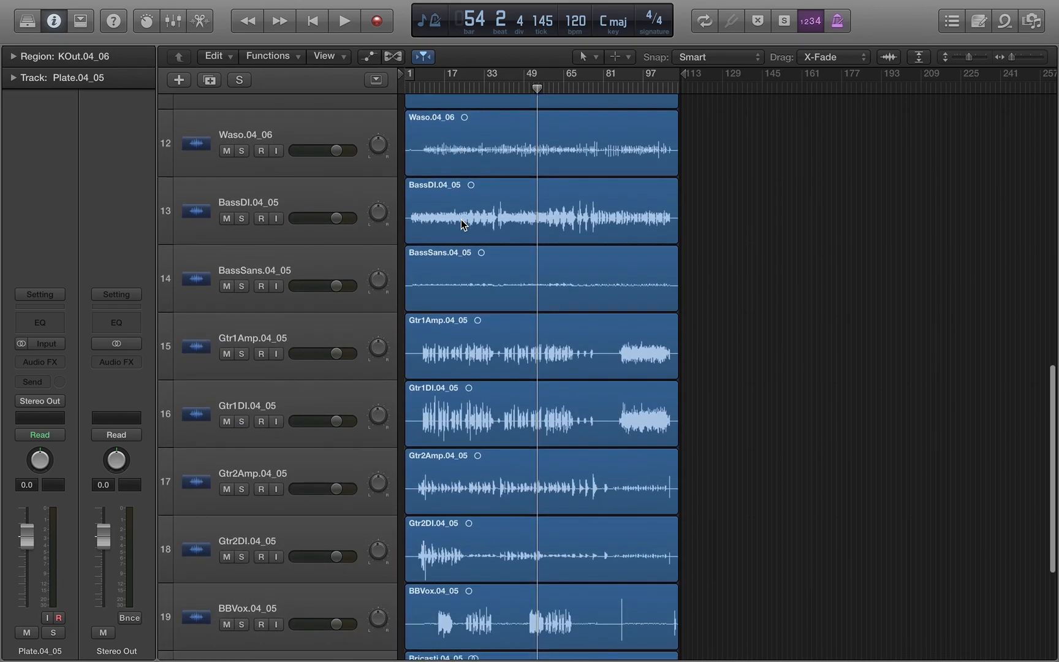
{"action": "scroll", "coordinate": [461, 224], "scroll_direction": "down", "scroll_amount": 3}
{"action": "scroll", "coordinate": [461, 224], "scroll_direction": "up", "scroll_amount": 15}
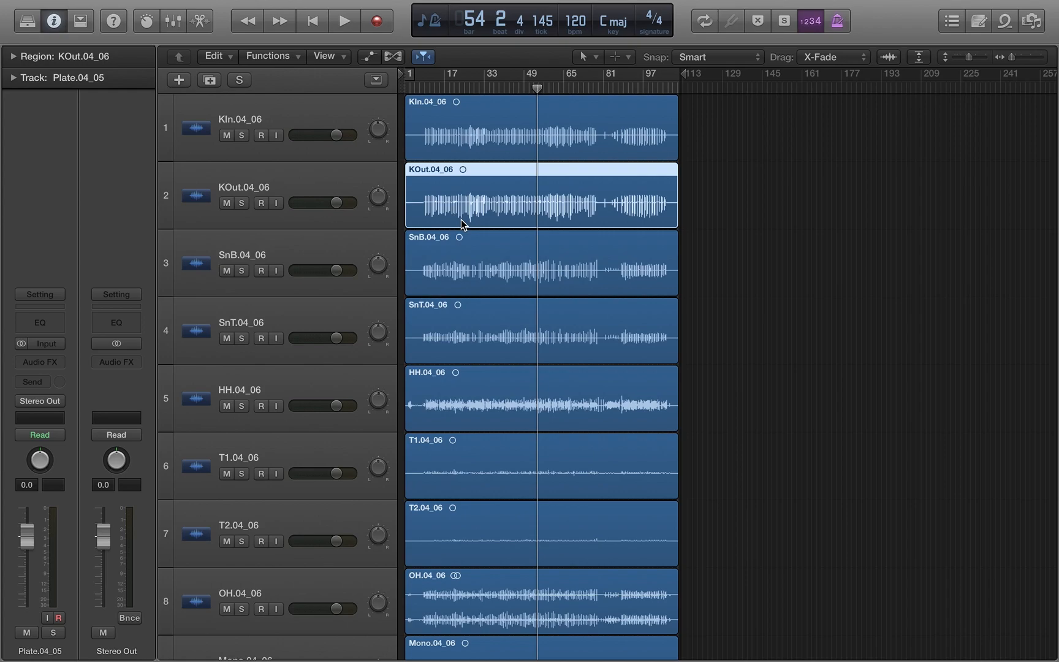
Leave full screen, inspect the projects in Finder's Music > Logic folder, and close the Finder window
{"action": "key", "text": "ctrl+super+f"}
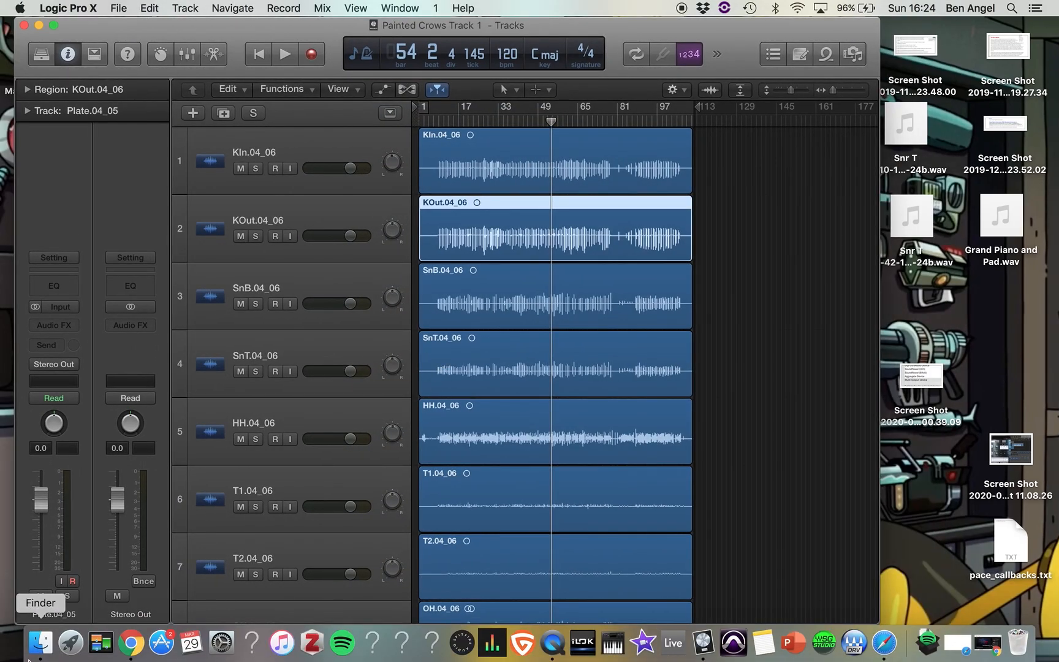
{"action": "left_click", "coordinate": [41, 642]}
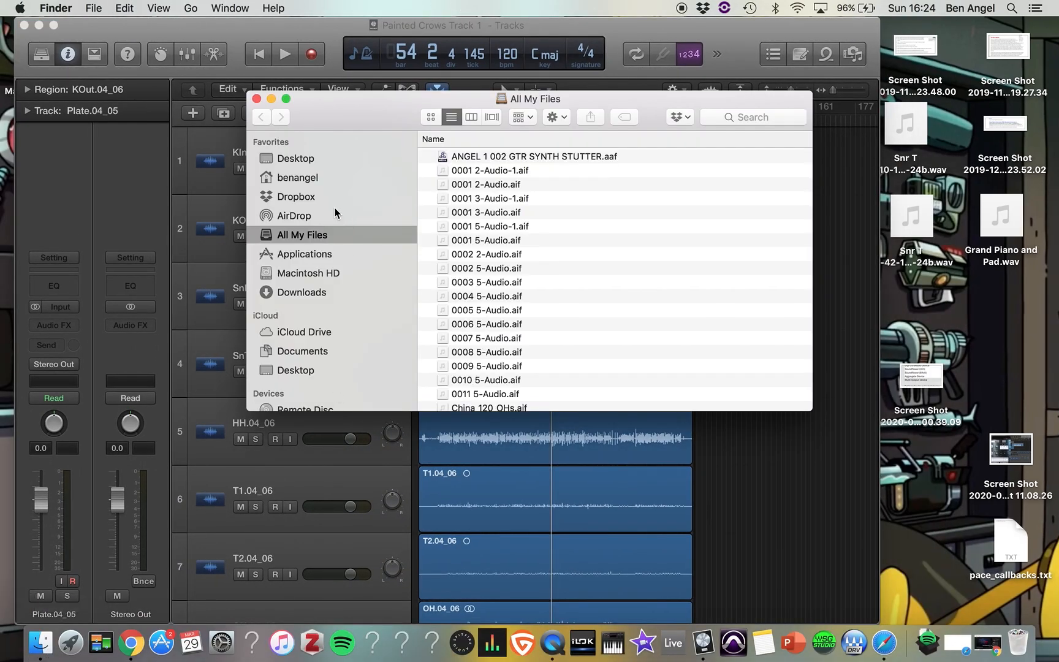
{"action": "left_click", "coordinate": [294, 179]}
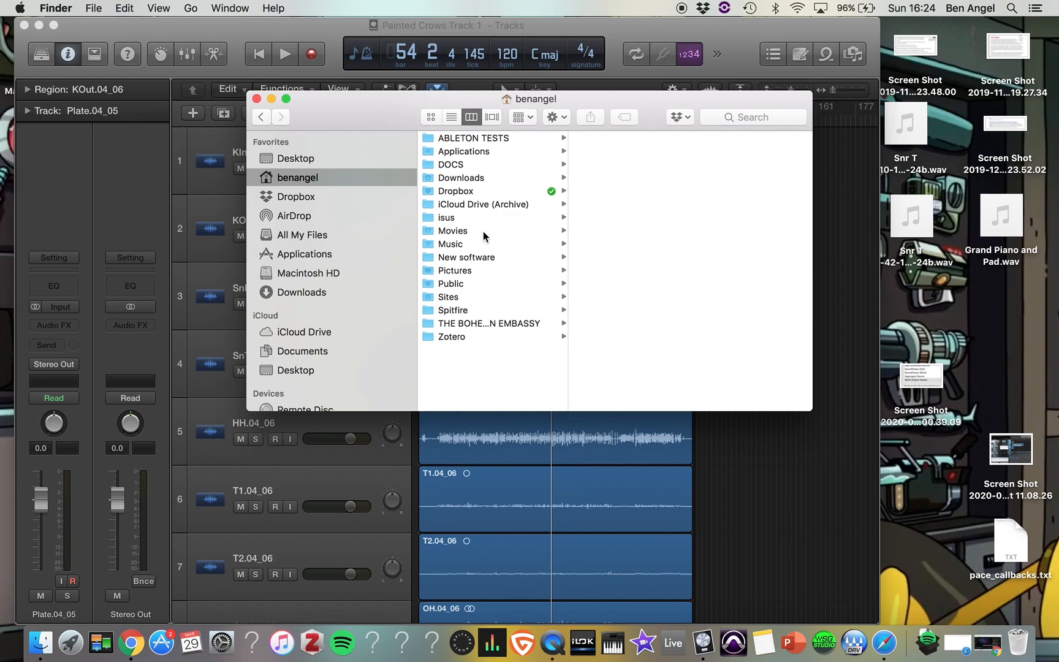
{"action": "left_click", "coordinate": [471, 244]}
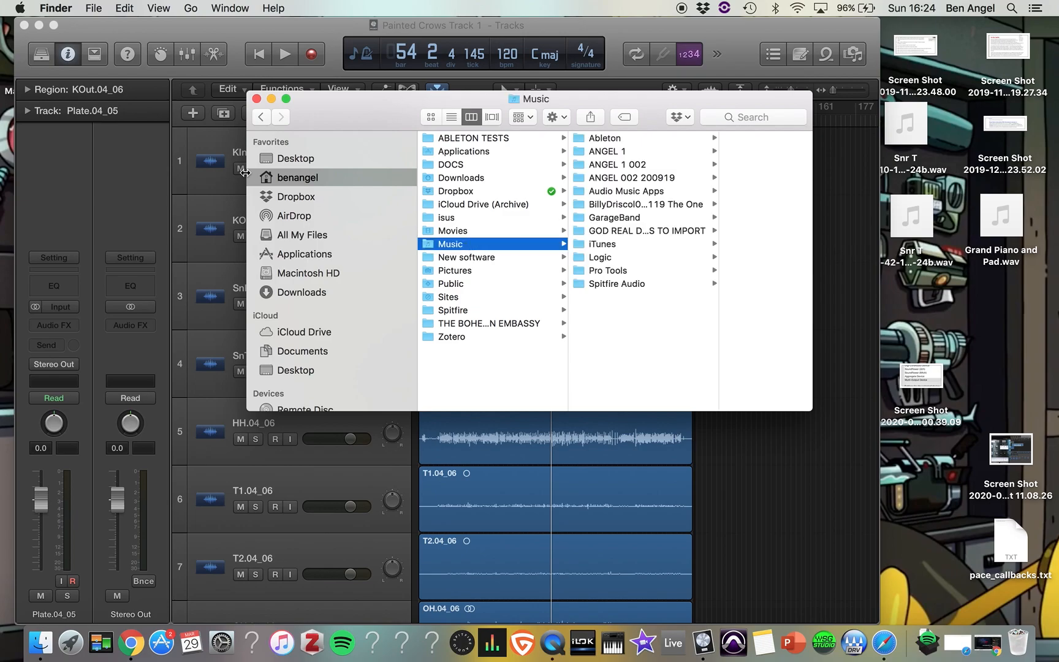
{"action": "left_click", "coordinate": [626, 258]}
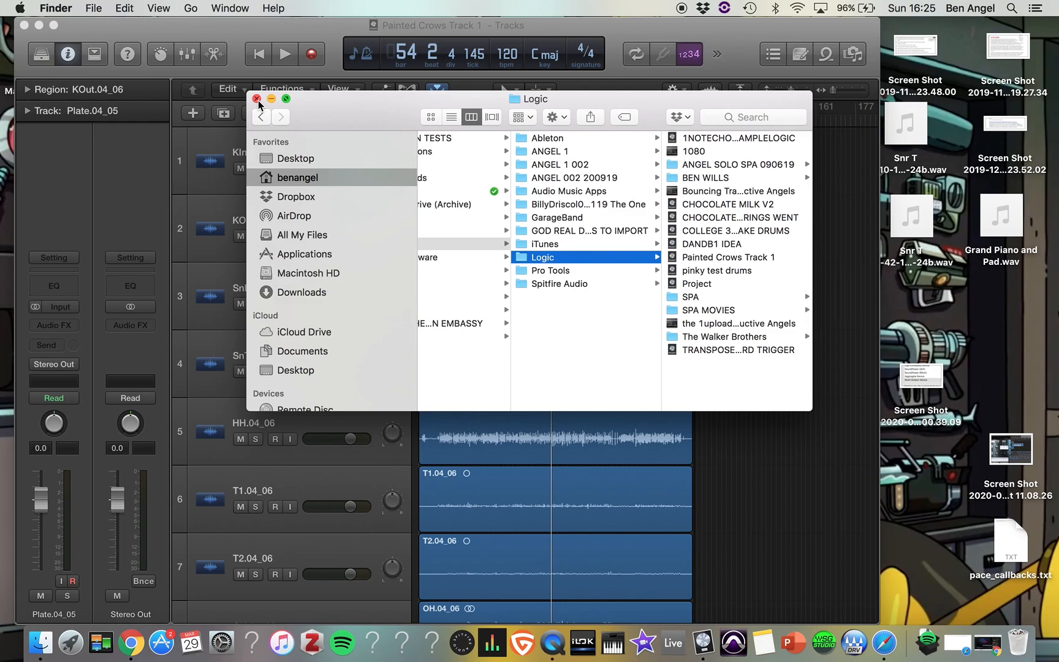
{"action": "left_click", "coordinate": [257, 98]}
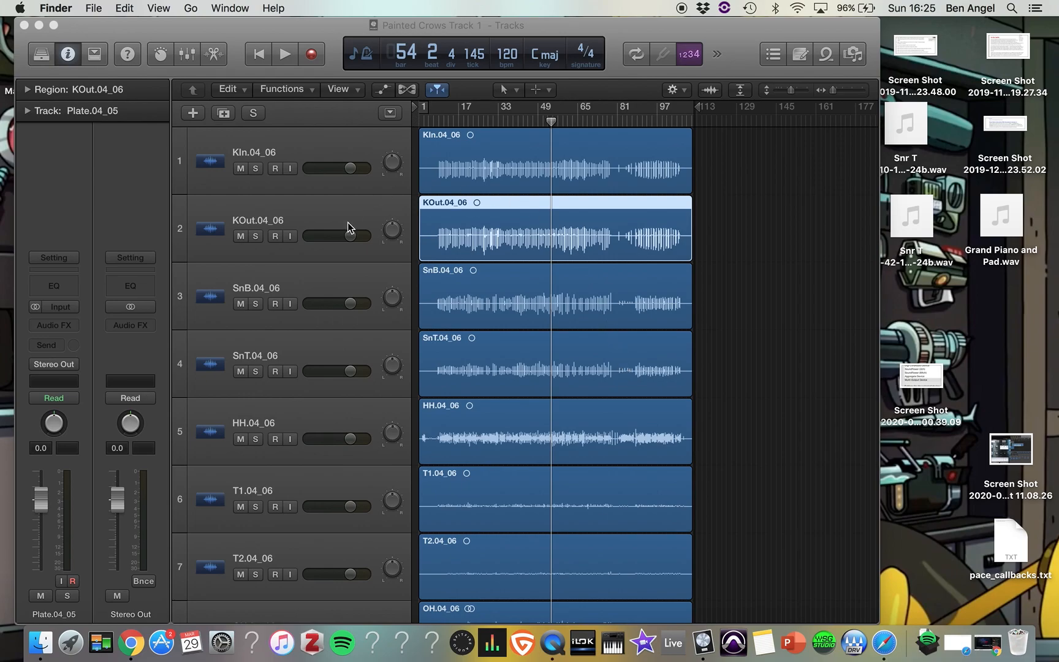
Review the project's track names and waveforms from the first kick track to the Plate track
{"action": "scroll", "coordinate": [320, 274], "scroll_direction": "down", "scroll_amount": 10}
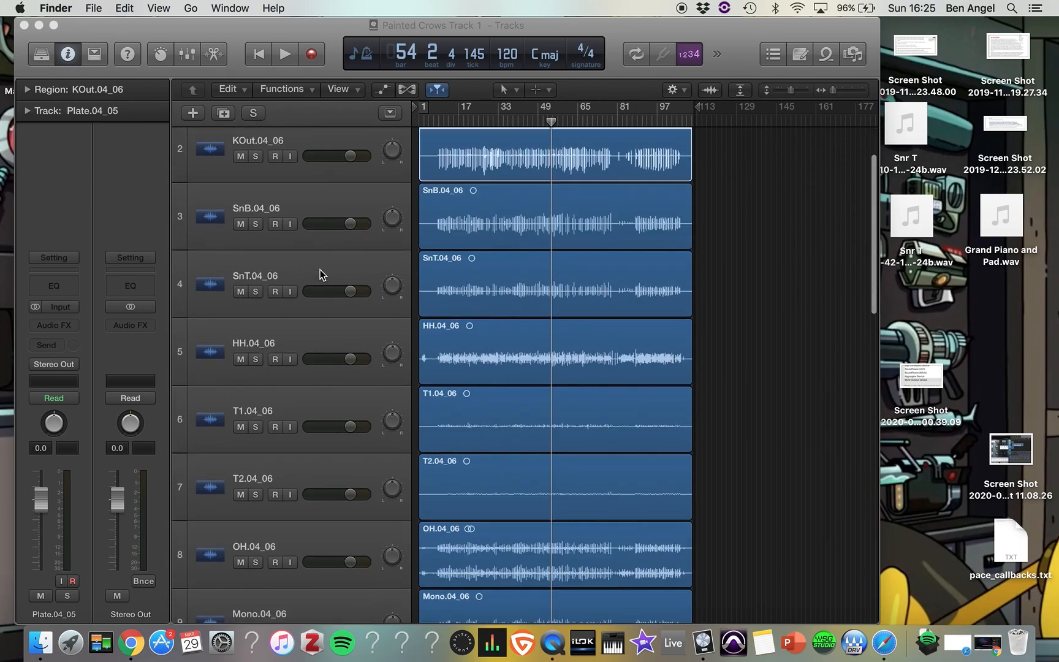
{"action": "scroll", "coordinate": [320, 274], "scroll_direction": "up", "scroll_amount": 10}
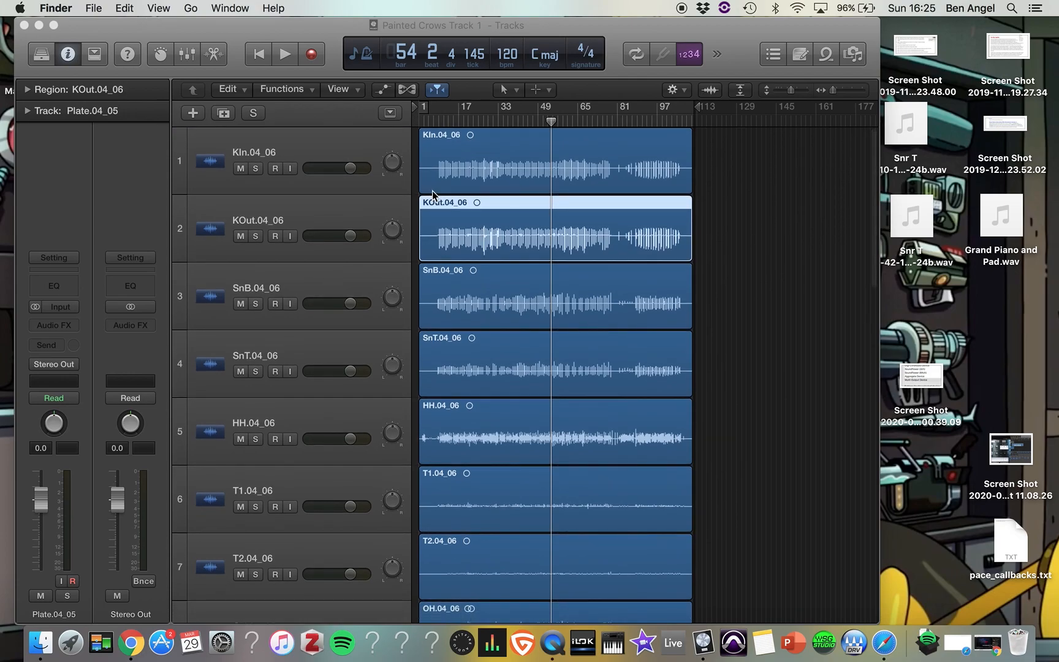
{"action": "scroll", "coordinate": [433, 196], "scroll_direction": "down", "scroll_amount": 4}
{"action": "scroll", "coordinate": [433, 196], "scroll_direction": "down", "scroll_amount": 7}
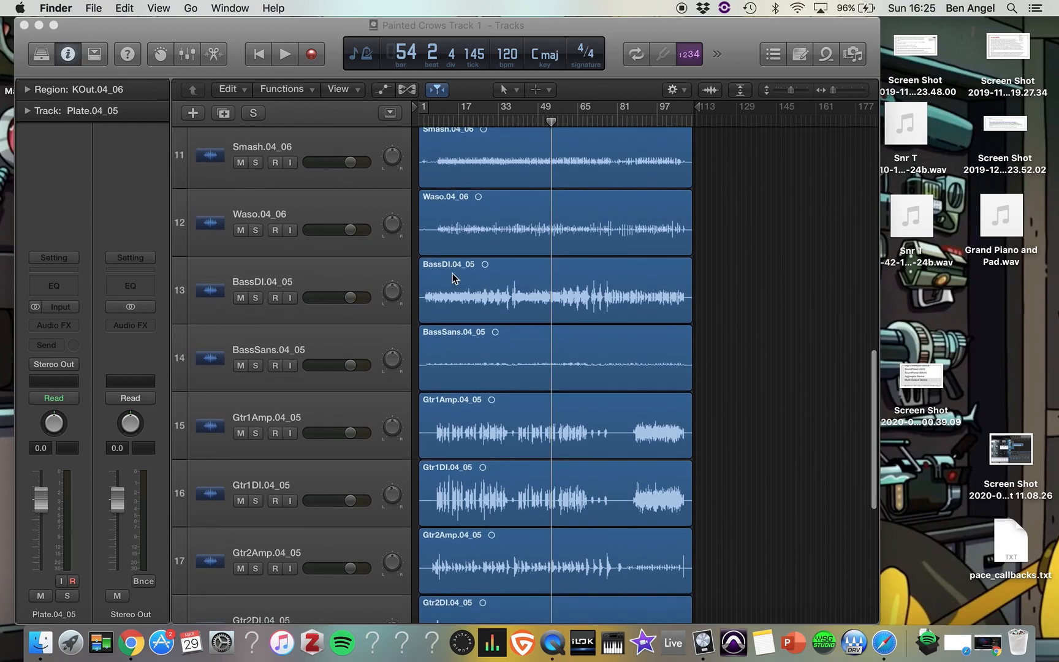
{"action": "scroll", "coordinate": [466, 331], "scroll_direction": "down", "scroll_amount": 4}
{"action": "scroll", "coordinate": [467, 330], "scroll_direction": "down", "scroll_amount": 3}
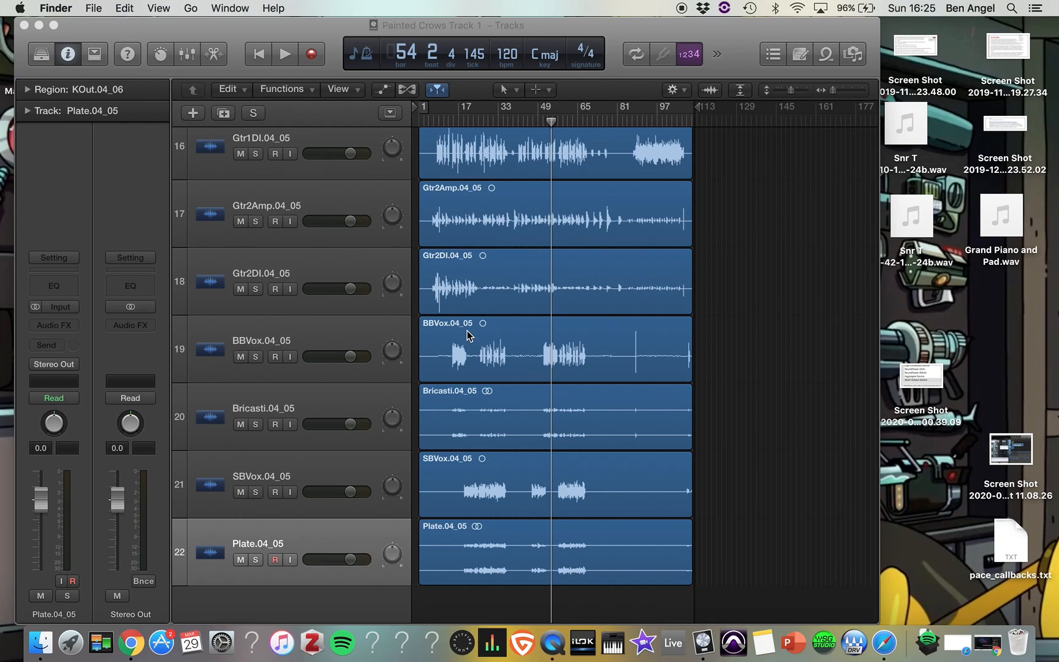
{"action": "scroll", "coordinate": [475, 218], "scroll_direction": "up", "scroll_amount": 20}
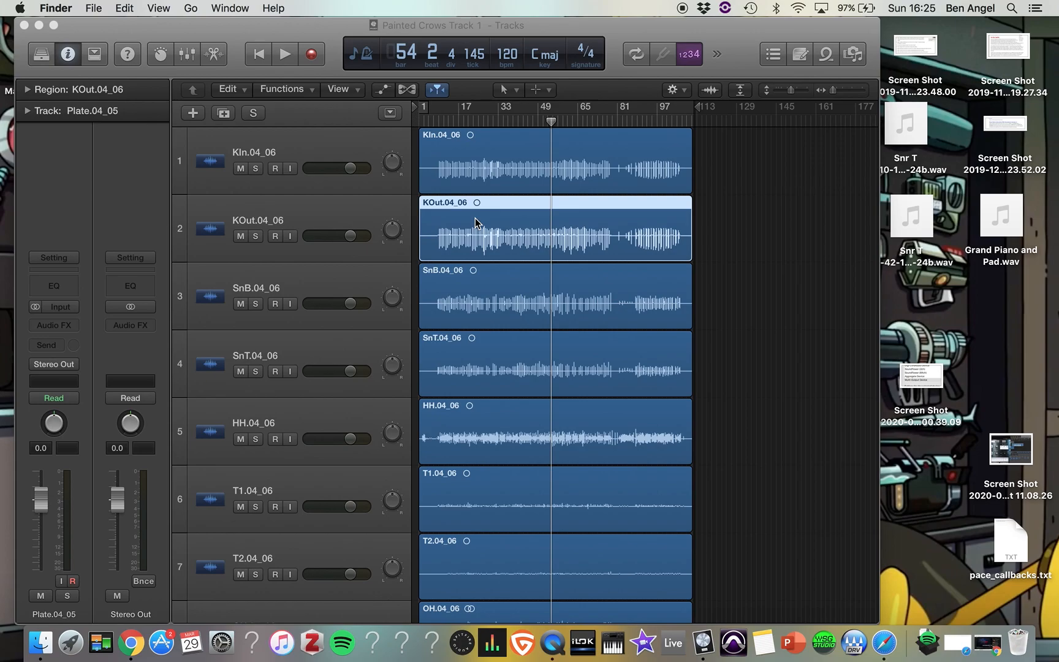
Play the Painted Crows Track 1 project from the beginning to check its levels, and reset the Stereo Out peak reading
{"action": "left_click", "coordinate": [403, 26]}
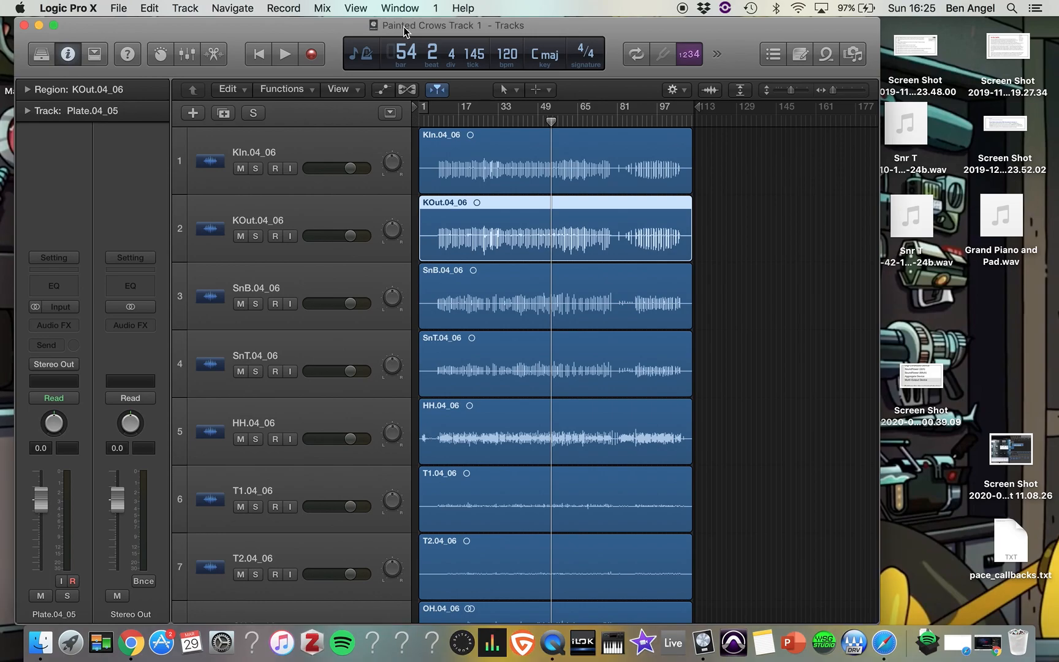
{"action": "key", "text": "Return"}
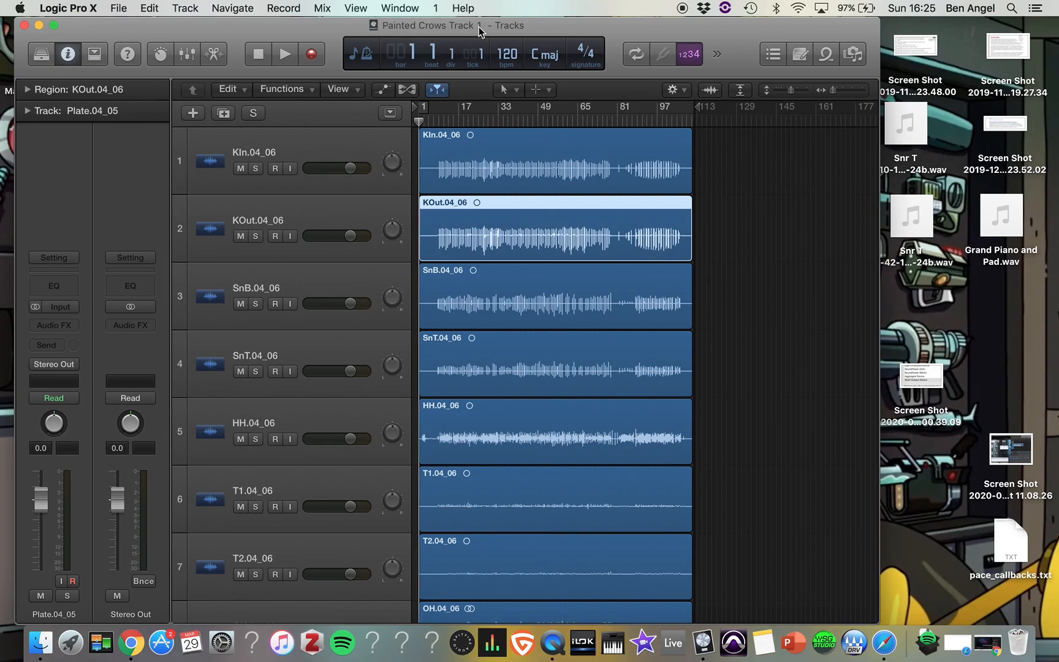
{"action": "key", "text": "space"}
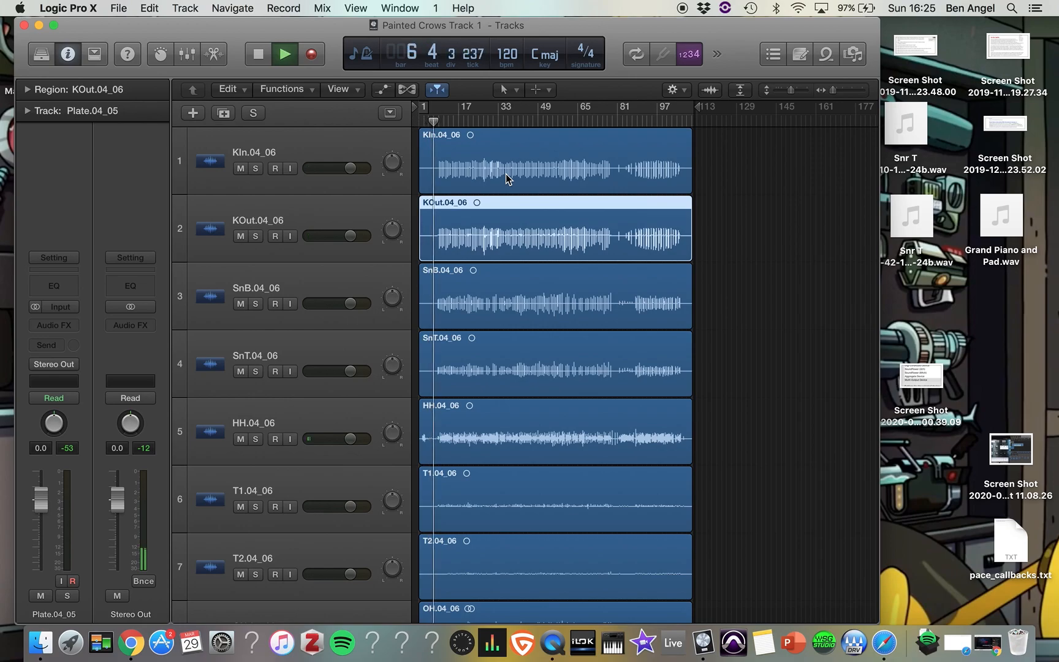
{"action": "scroll", "coordinate": [505, 174], "scroll_direction": "down", "scroll_amount": 12}
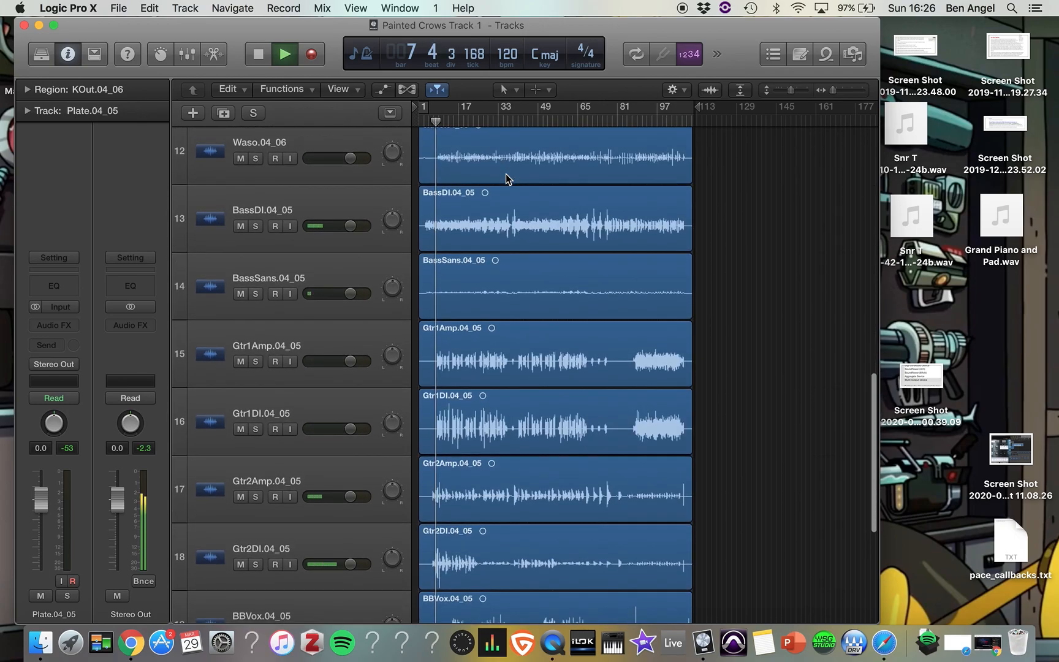
{"action": "scroll", "coordinate": [506, 177], "scroll_direction": "up", "scroll_amount": 8}
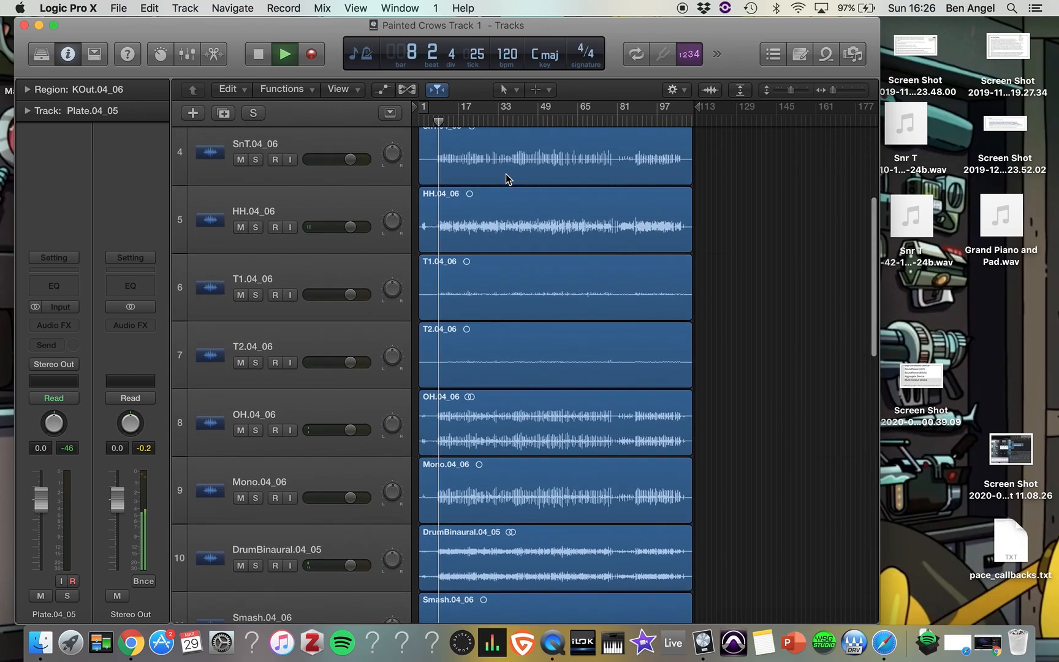
{"action": "scroll", "coordinate": [506, 174], "scroll_direction": "up", "scroll_amount": 4}
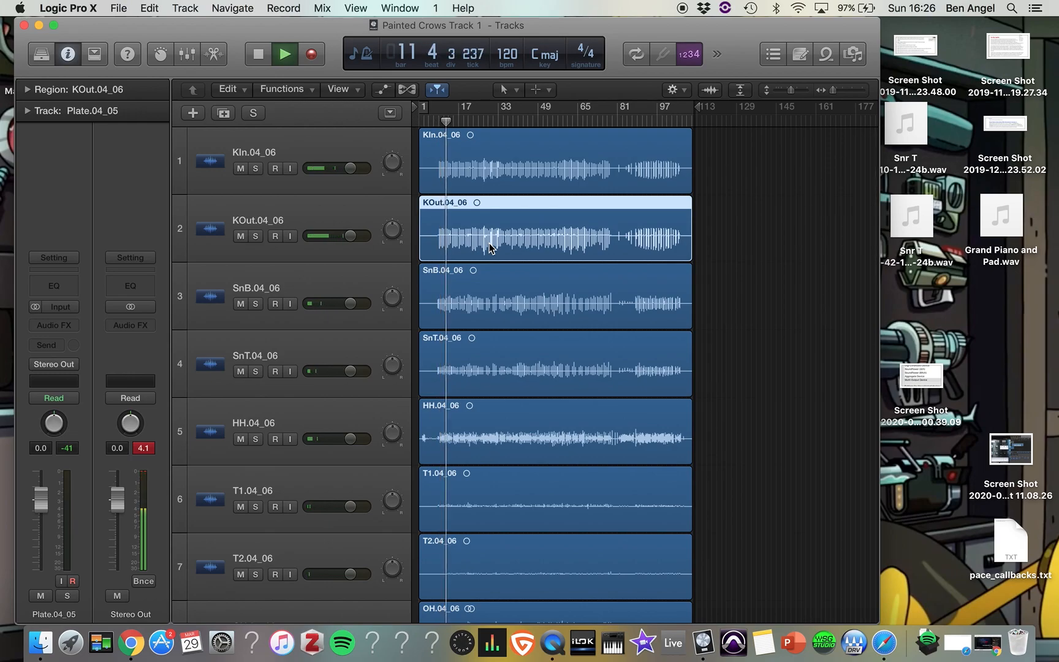
{"action": "key", "text": "space"}
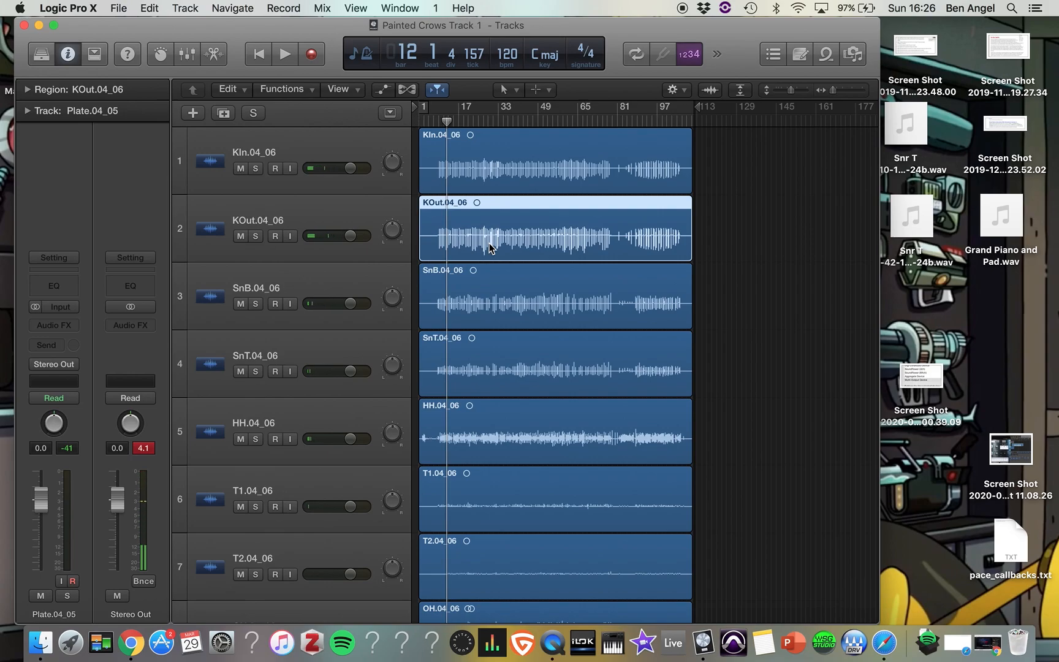
{"action": "left_click", "coordinate": [145, 450]}
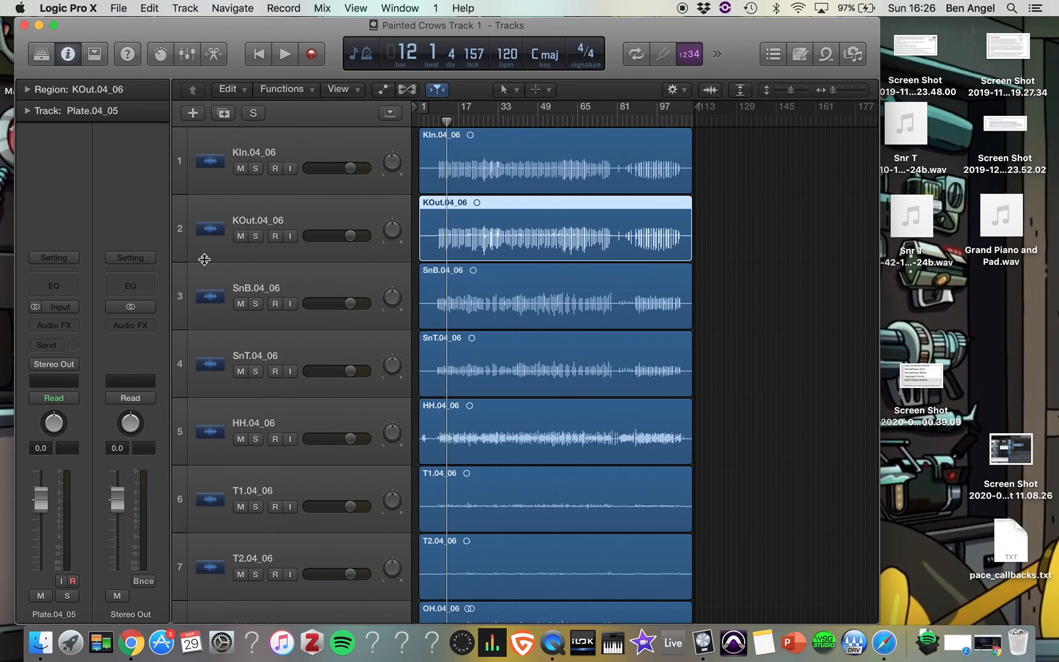
In an enlarged Mixer window, lower all track faders together to -5.0 dB and play the mix to check the output level
{"action": "key", "text": "super+2"}
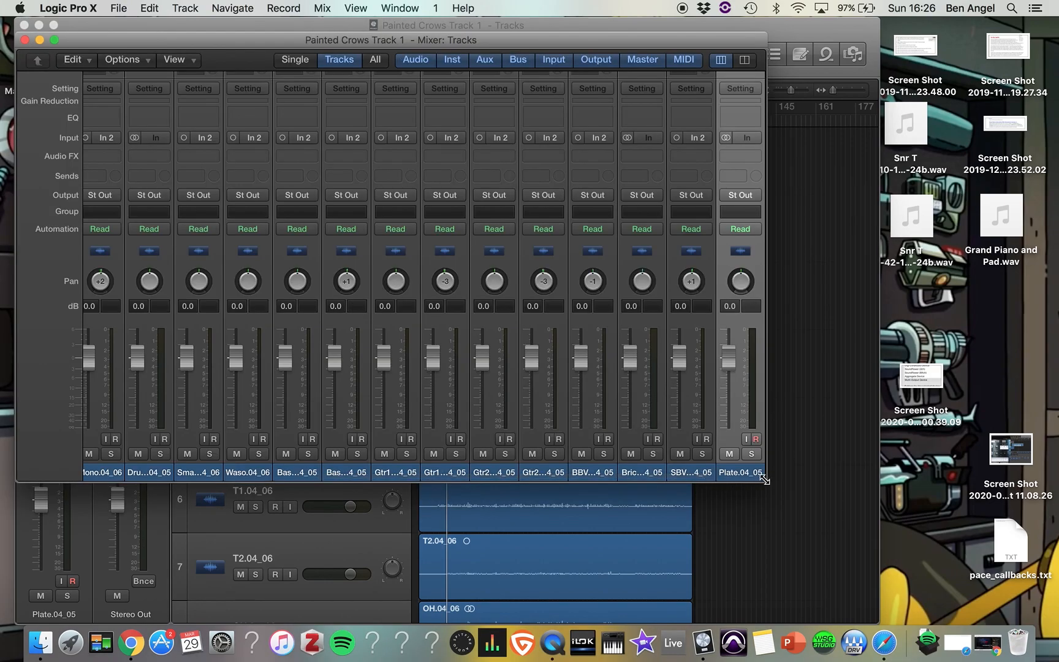
{"action": "left_click_drag", "start_coordinate": [765, 480], "coordinate": [905, 586]}
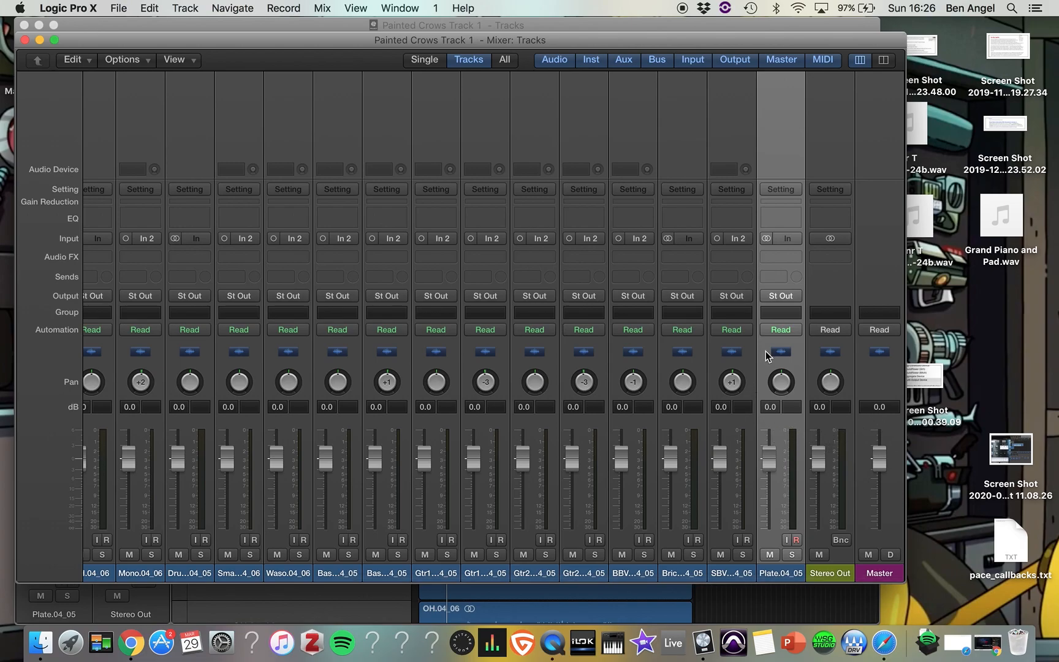
{"action": "left_click_drag", "start_coordinate": [763, 355], "coordinate": [26, 397]}
{"action": "scroll", "coordinate": [638, 481], "scroll_direction": "right", "scroll_amount": 10}
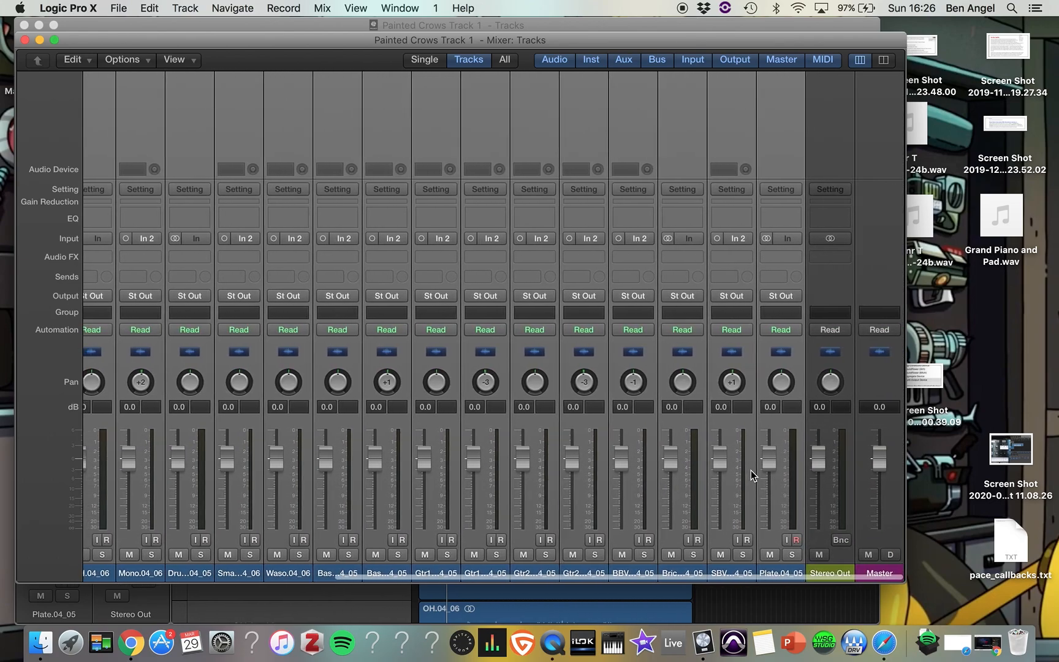
{"action": "left_click_drag", "start_coordinate": [769, 463], "coordinate": [762, 500]}
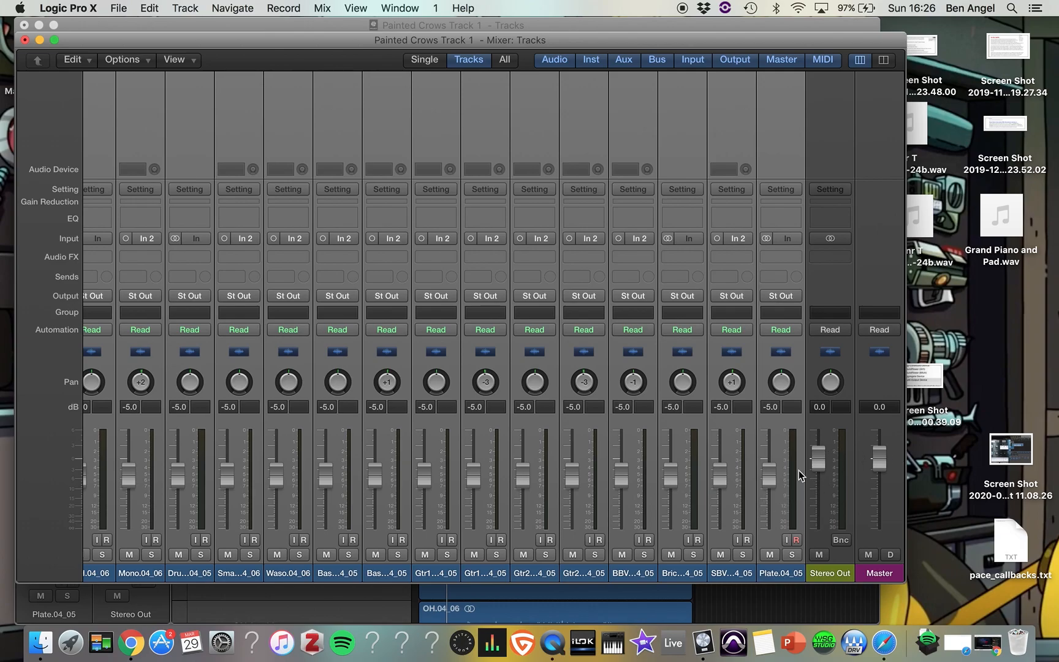
{"action": "key", "text": "space"}
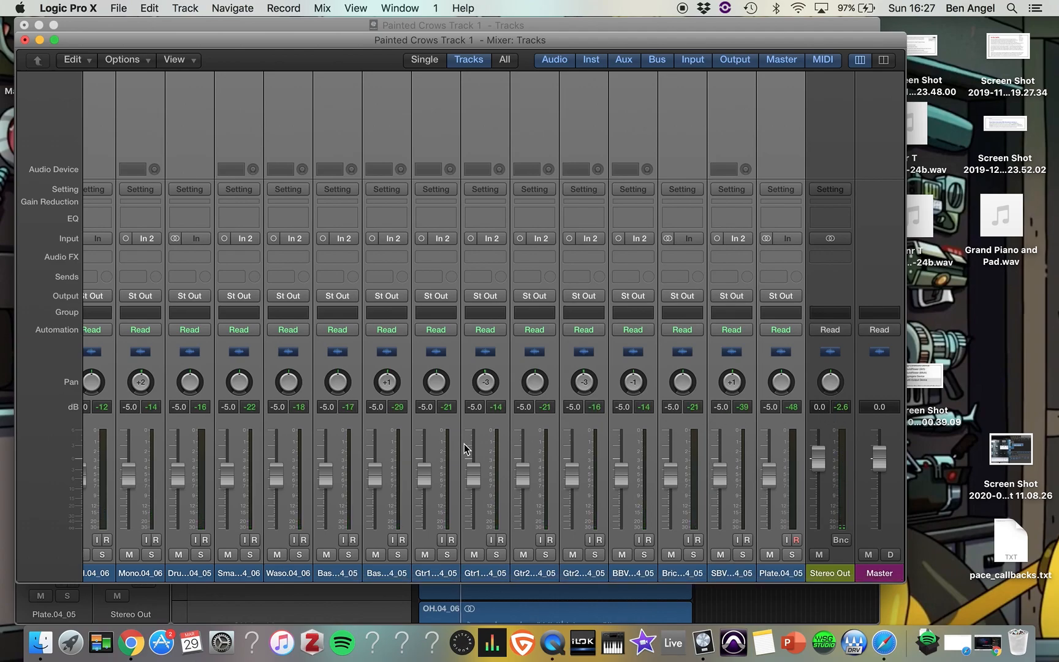
{"action": "left_click", "coordinate": [322, 361]}
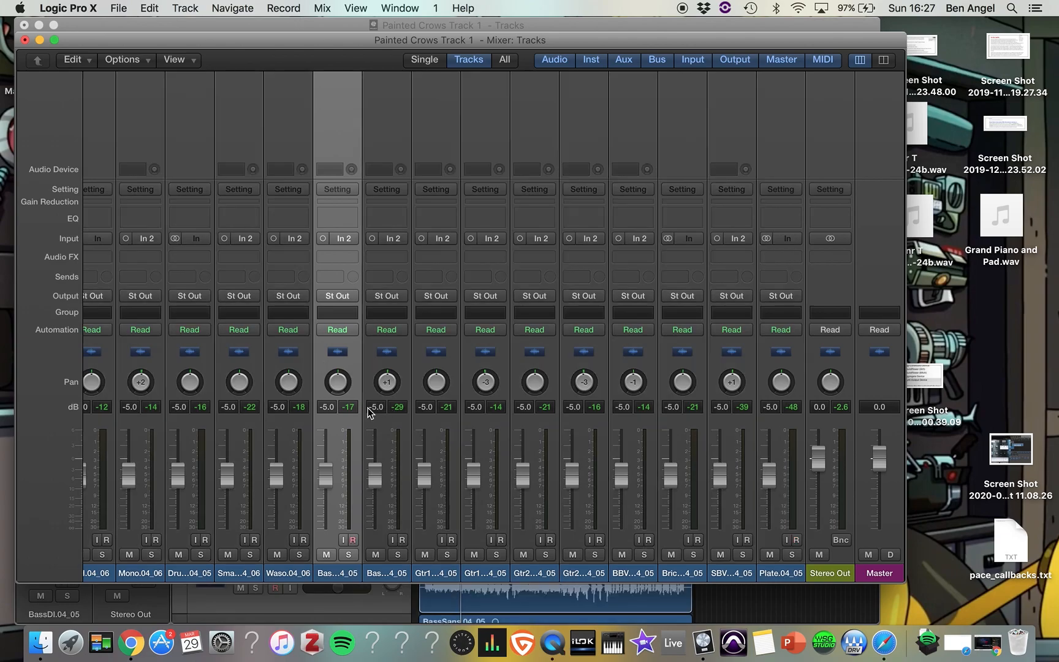
Move the Mixer clear of the arrangement and set a cycle range from bar 10 to about bar 34, with the playhead at bar 10
{"action": "scroll", "coordinate": [367, 409], "scroll_direction": "left", "scroll_amount": 8}
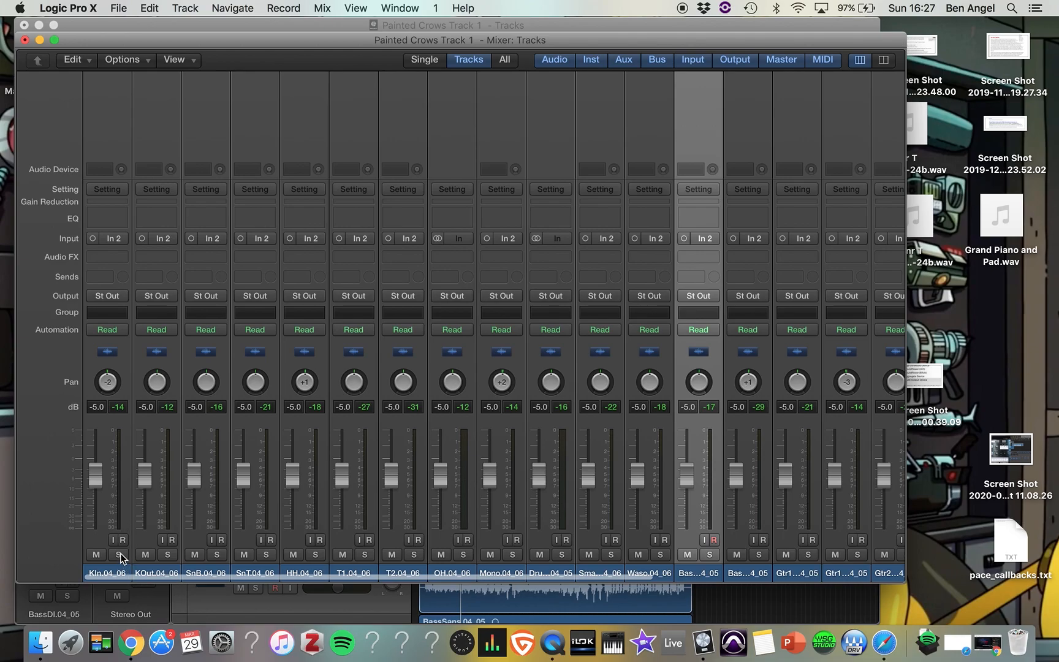
{"action": "left_click_drag", "start_coordinate": [212, 40], "coordinate": [265, 356]}
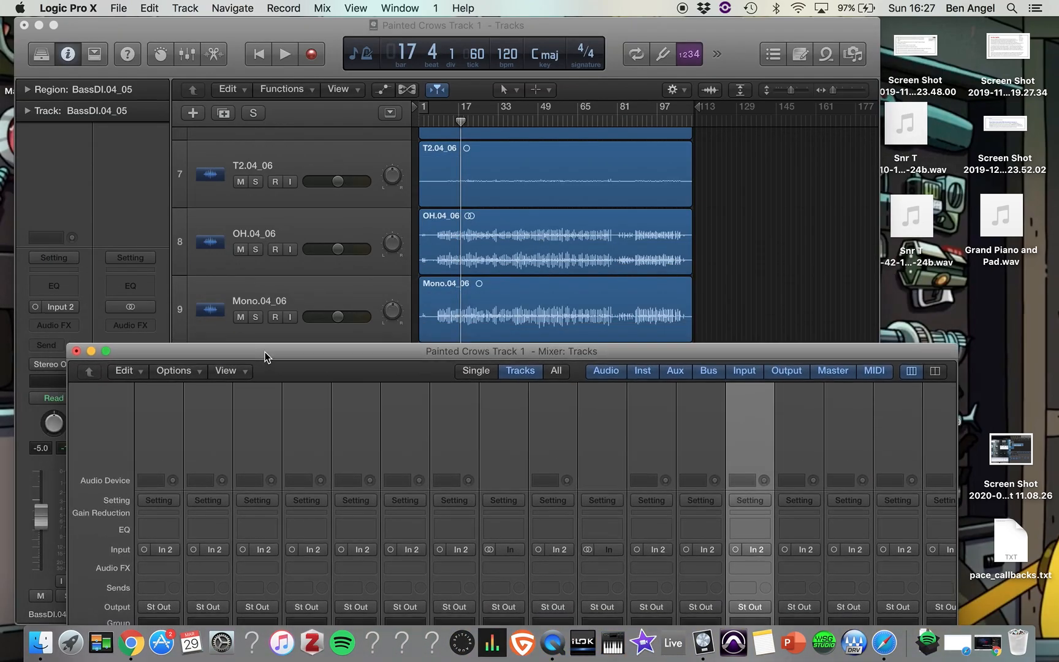
{"action": "scroll", "coordinate": [572, 185], "scroll_direction": "up", "scroll_amount": 10}
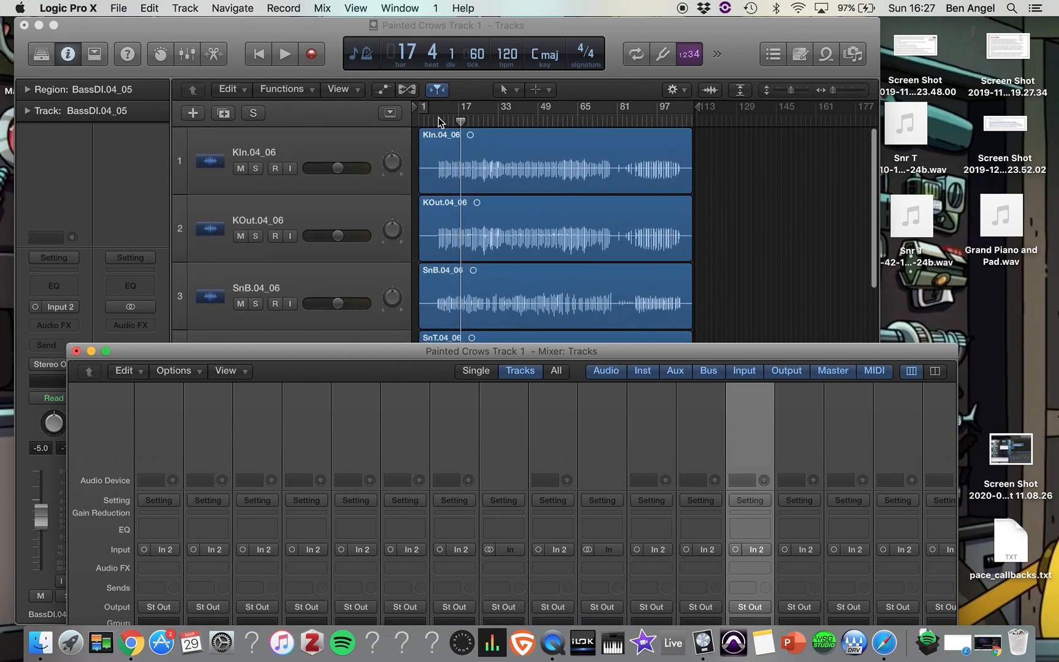
{"action": "left_click_drag", "start_coordinate": [442, 107], "coordinate": [502, 110]}
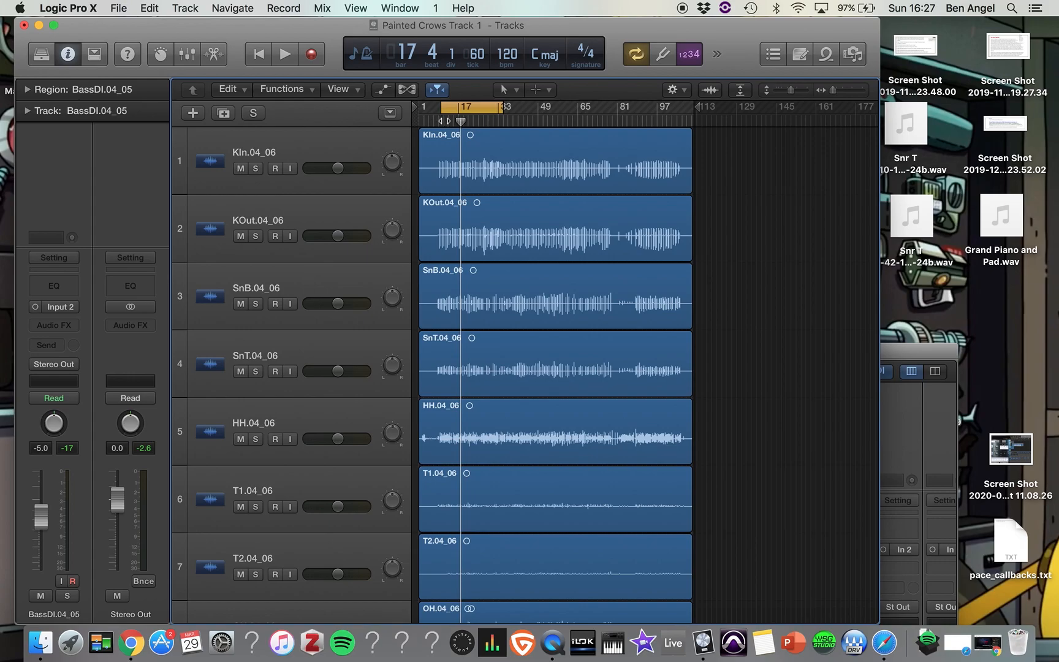
{"action": "left_click", "coordinate": [440, 120]}
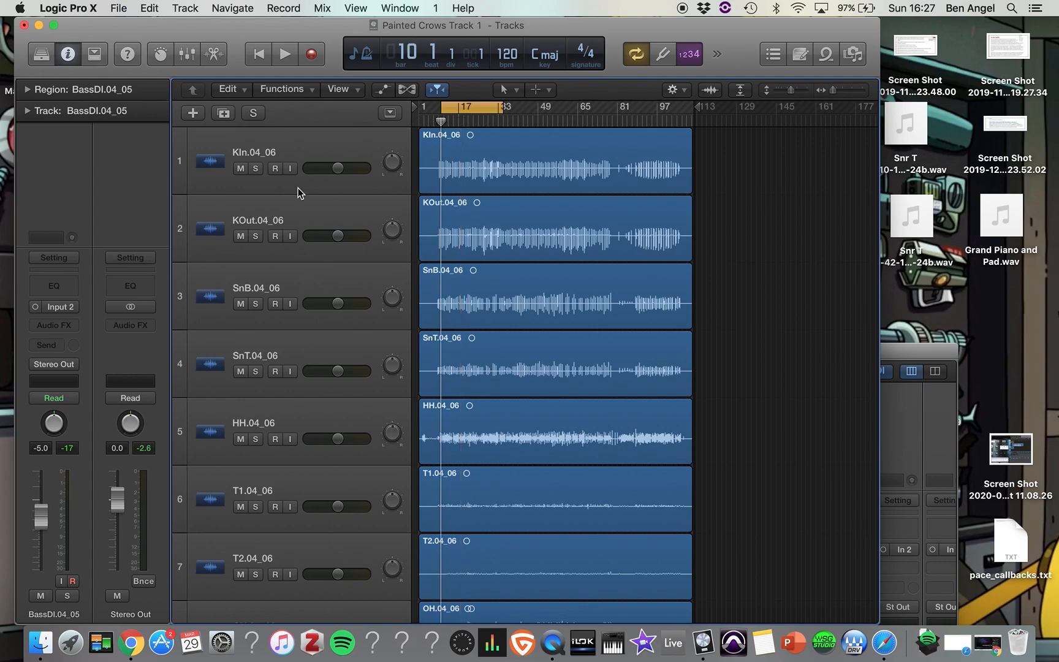
Audition the kick tracks in the cycle by soloing KIn.04_06, adding KOut.04_06, and unsoloing KIn.04_06 to isolate KOut.04_06
{"action": "left_click", "coordinate": [256, 170]}
{"action": "key", "text": "space"}
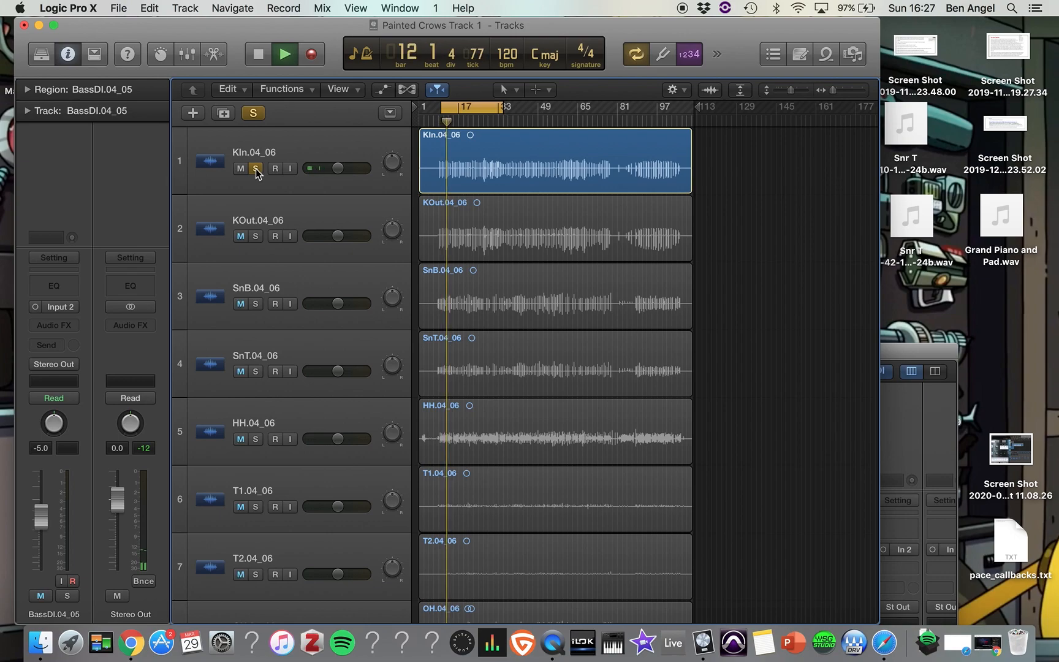
{"action": "left_click", "coordinate": [255, 237]}
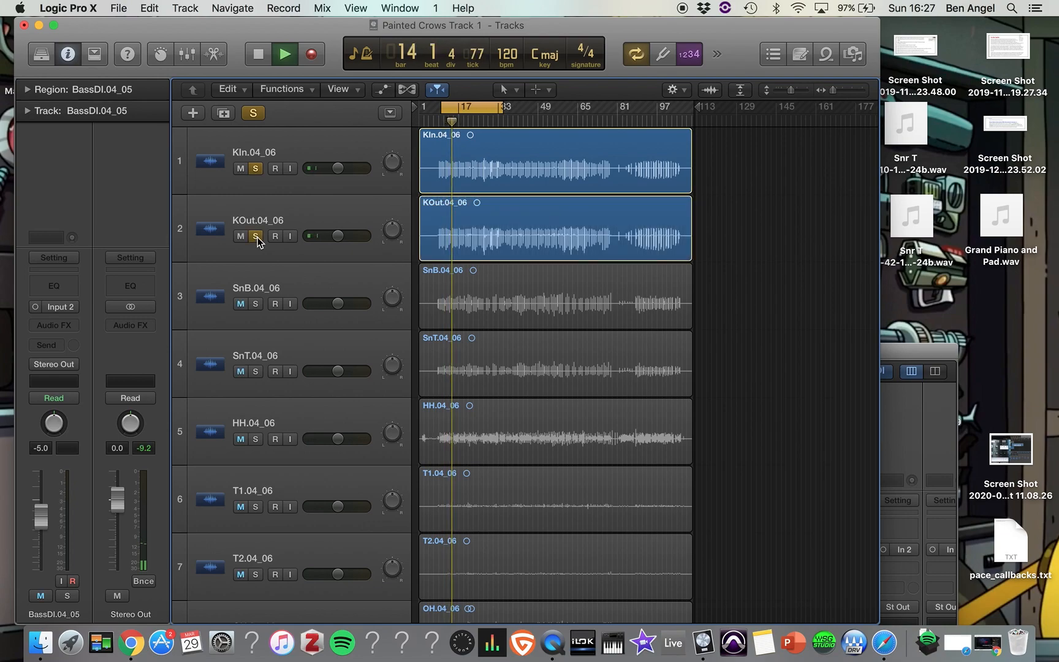
{"action": "left_click", "coordinate": [257, 169]}
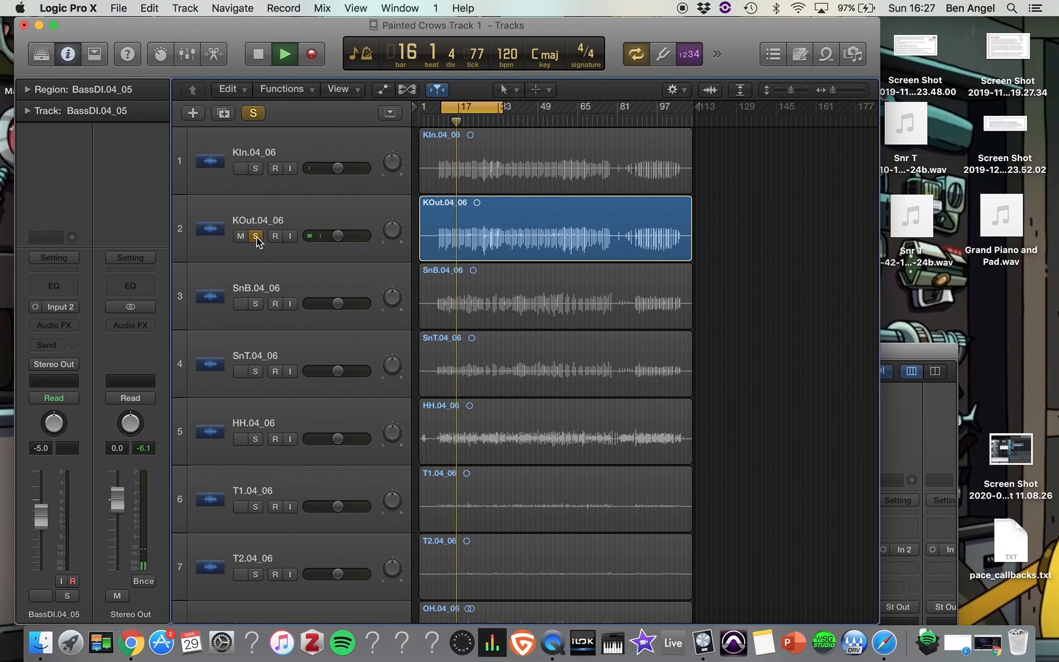
Compare the kick tracks by adding KIn.04_06 to the solo and toggling KOut.04_06's solo, stopping playback with both soloed
{"action": "left_click", "coordinate": [256, 169]}
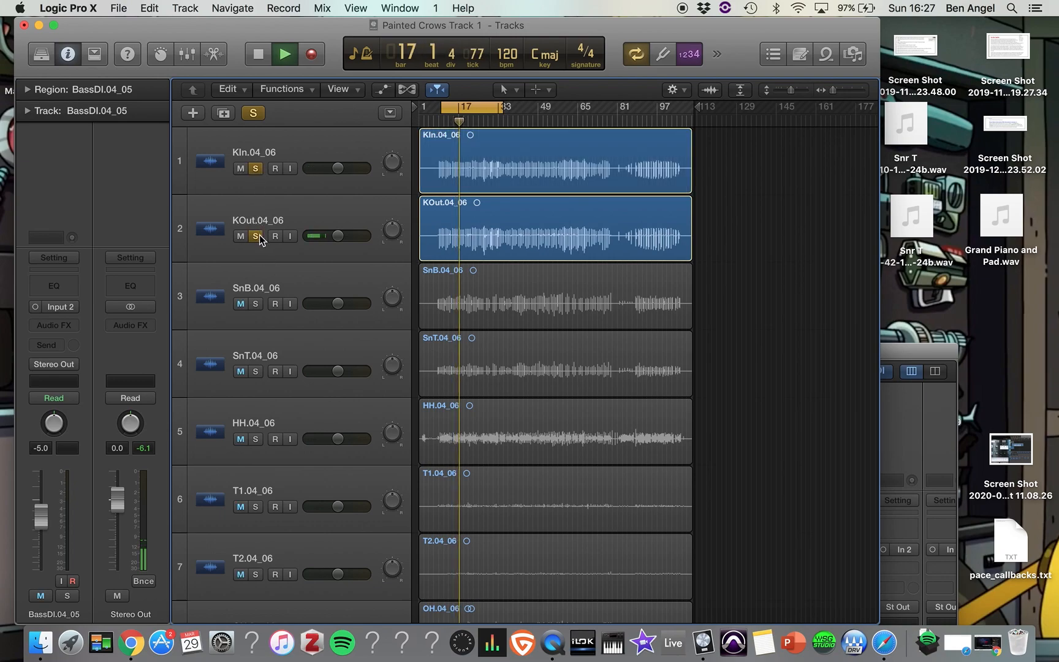
{"action": "left_click", "coordinate": [258, 235]}
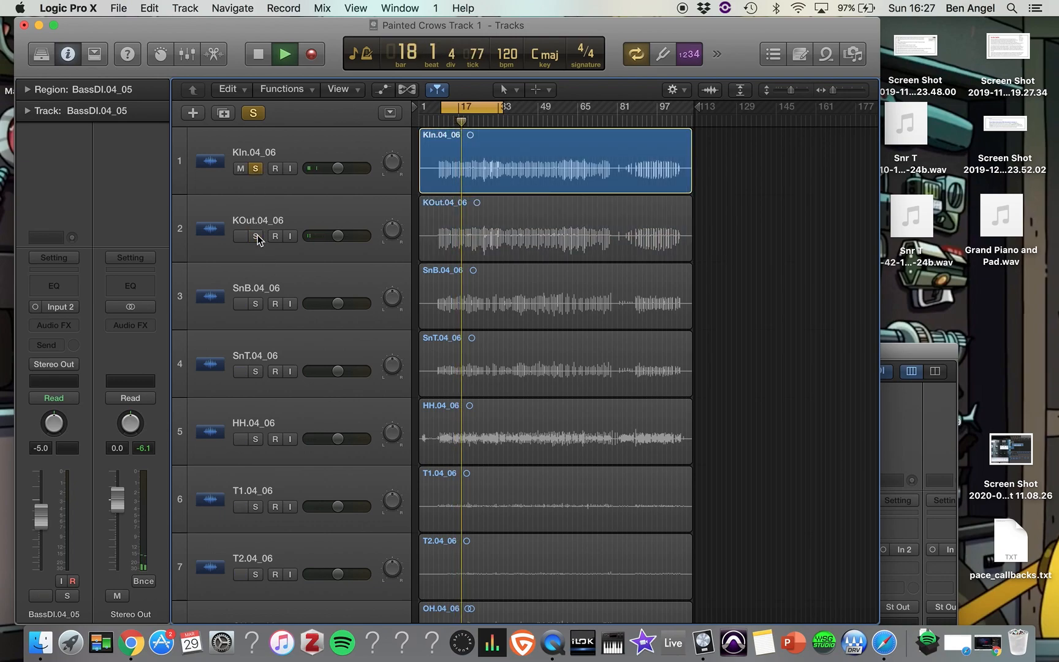
{"action": "left_click", "coordinate": [256, 236]}
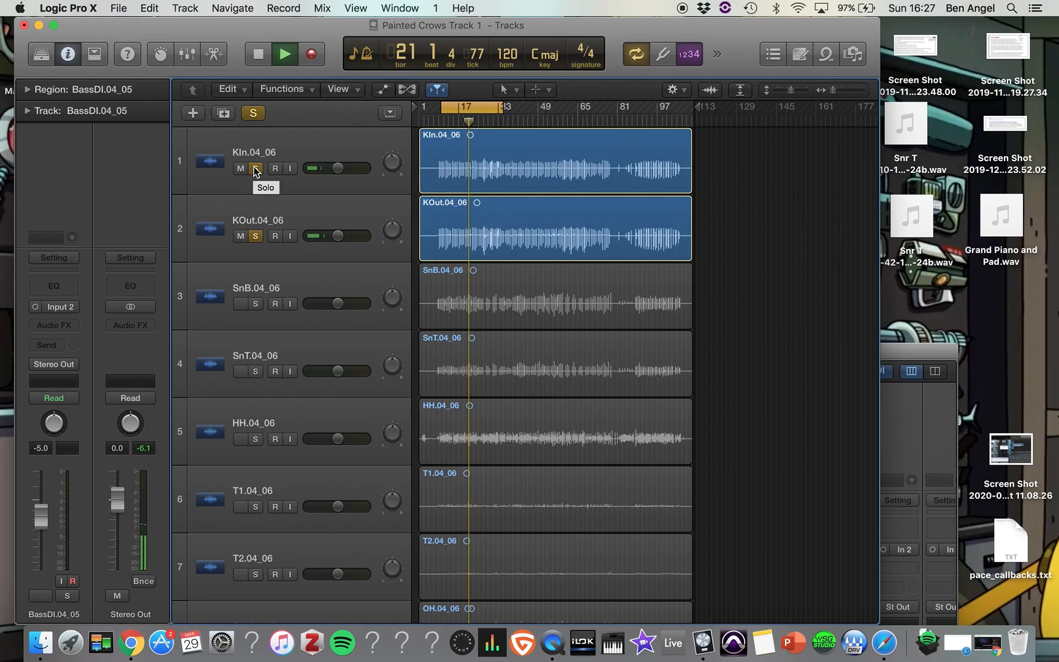
{"action": "key", "text": "space"}
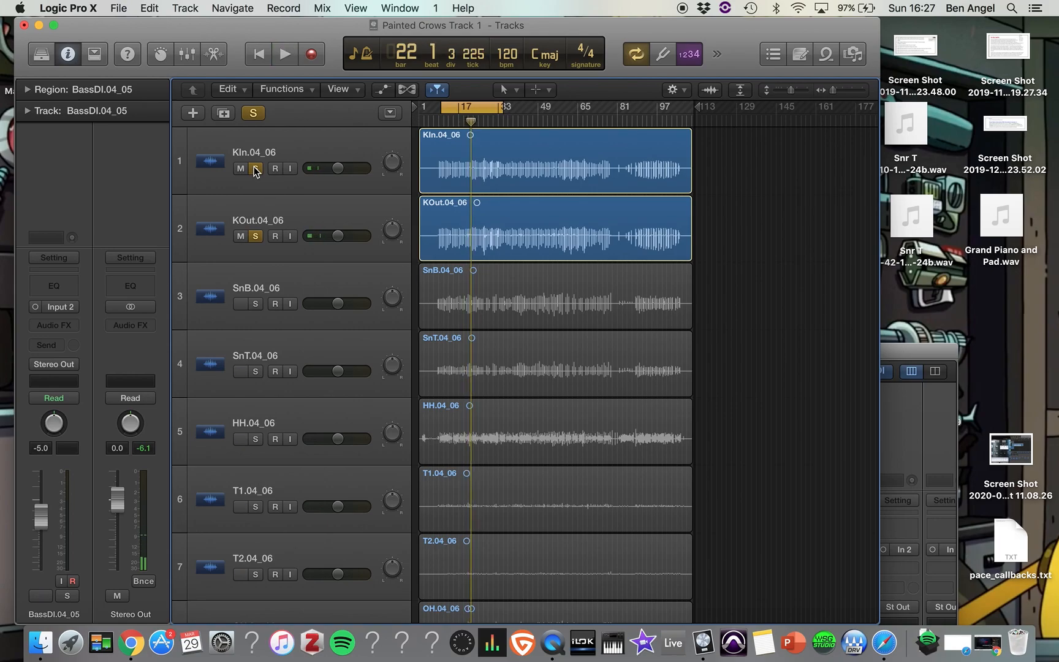
In the Mixer, select the KIn.04_06 and KOut.04_06 channel strips together and route their outputs to Bus 1
{"action": "key", "text": "x"}
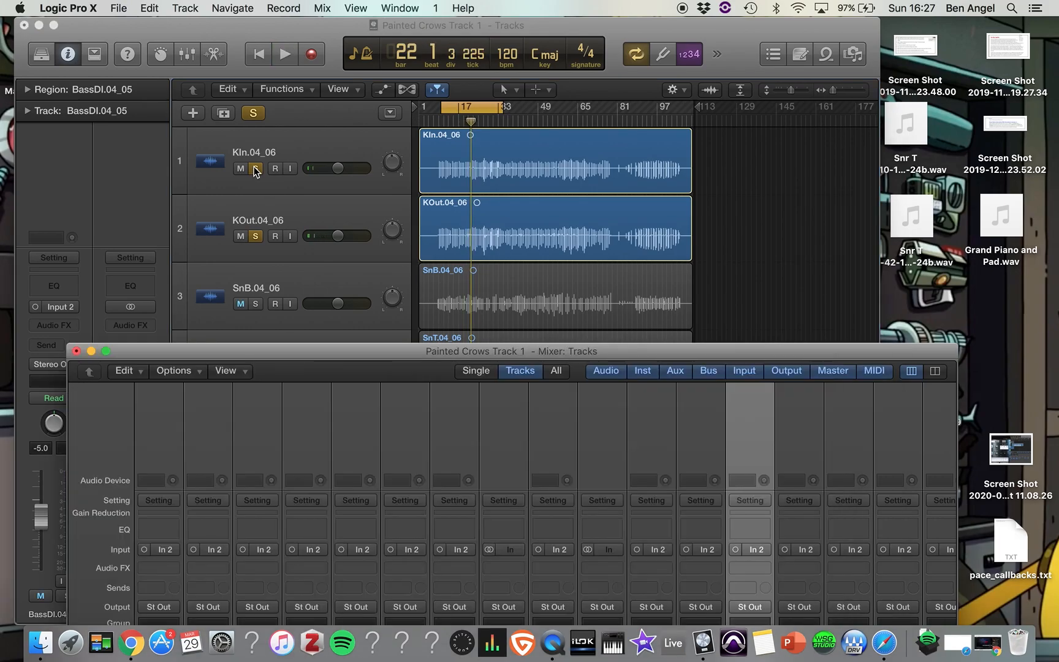
{"action": "left_click_drag", "start_coordinate": [327, 354], "coordinate": [325, 49]}
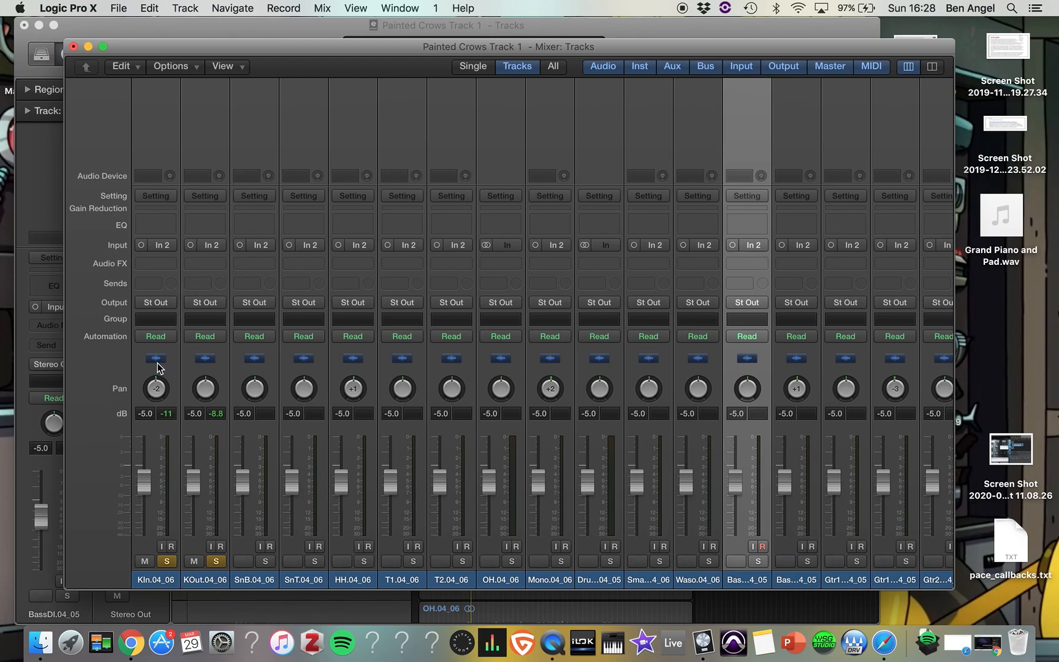
{"action": "left_click_drag", "start_coordinate": [140, 364], "coordinate": [196, 362]}
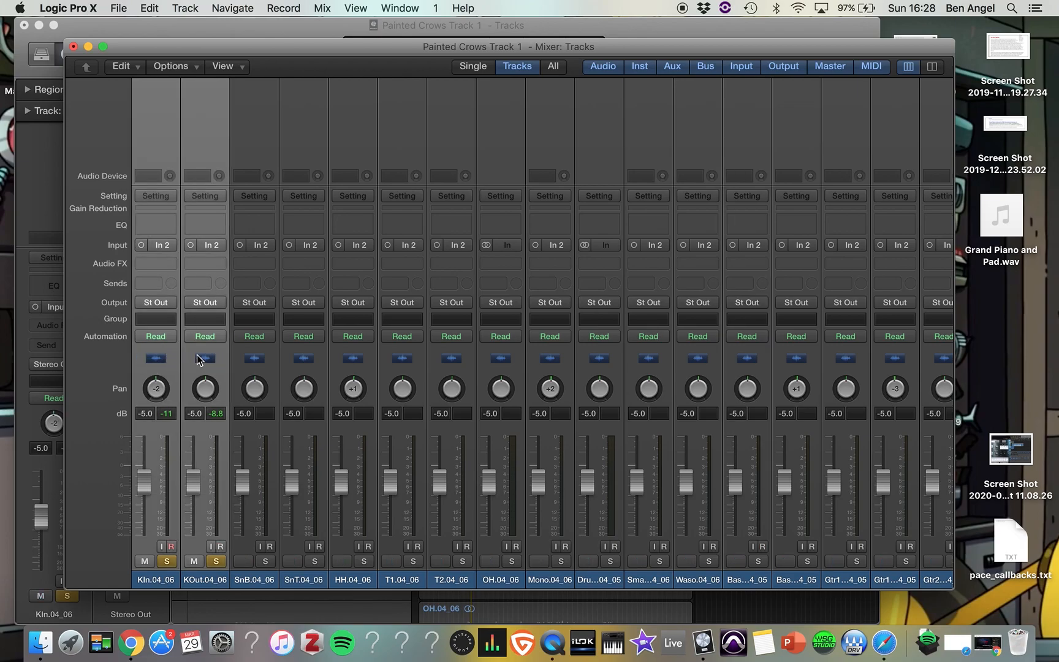
{"action": "left_click", "coordinate": [225, 301]}
{"action": "left_click", "coordinate": [223, 302]}
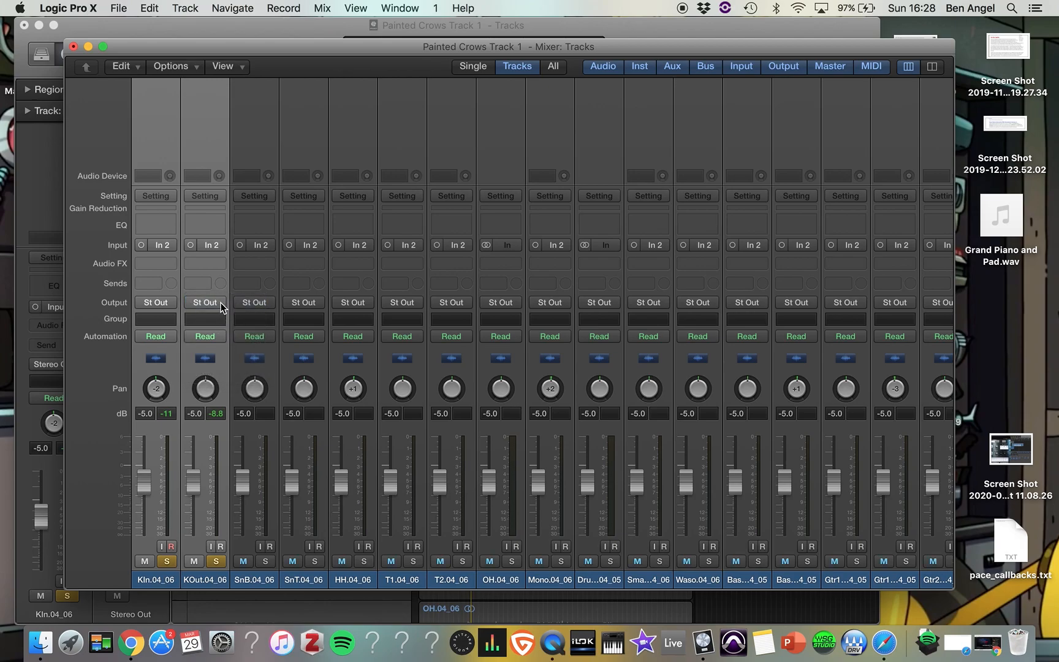
{"action": "left_click", "coordinate": [220, 303]}
{"action": "mouse_move", "coordinate": [232, 357]}
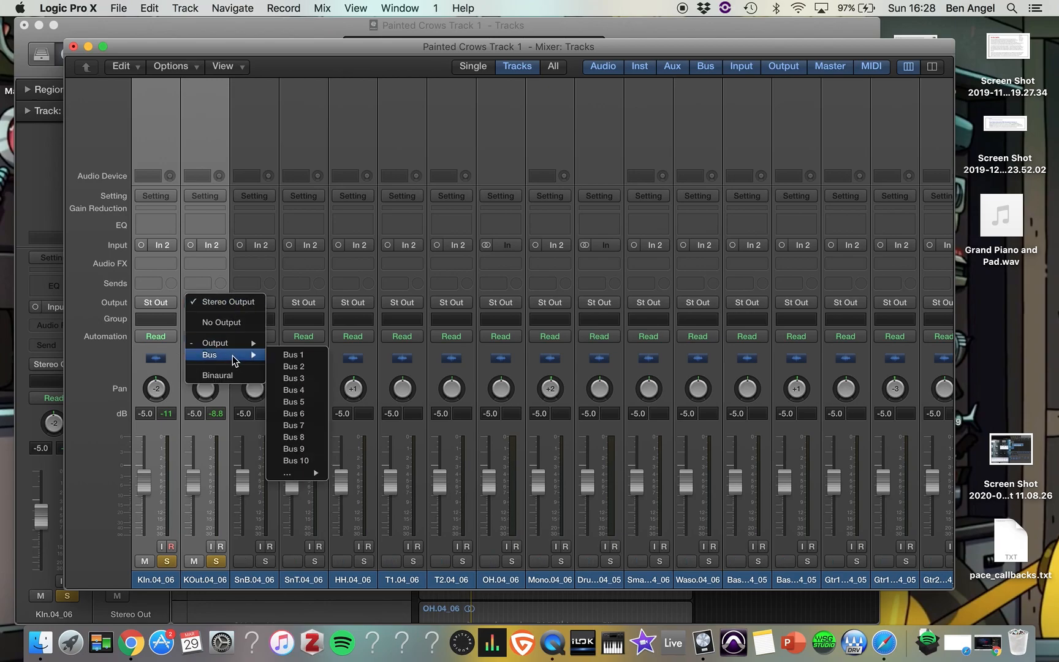
{"action": "left_click", "coordinate": [288, 354]}
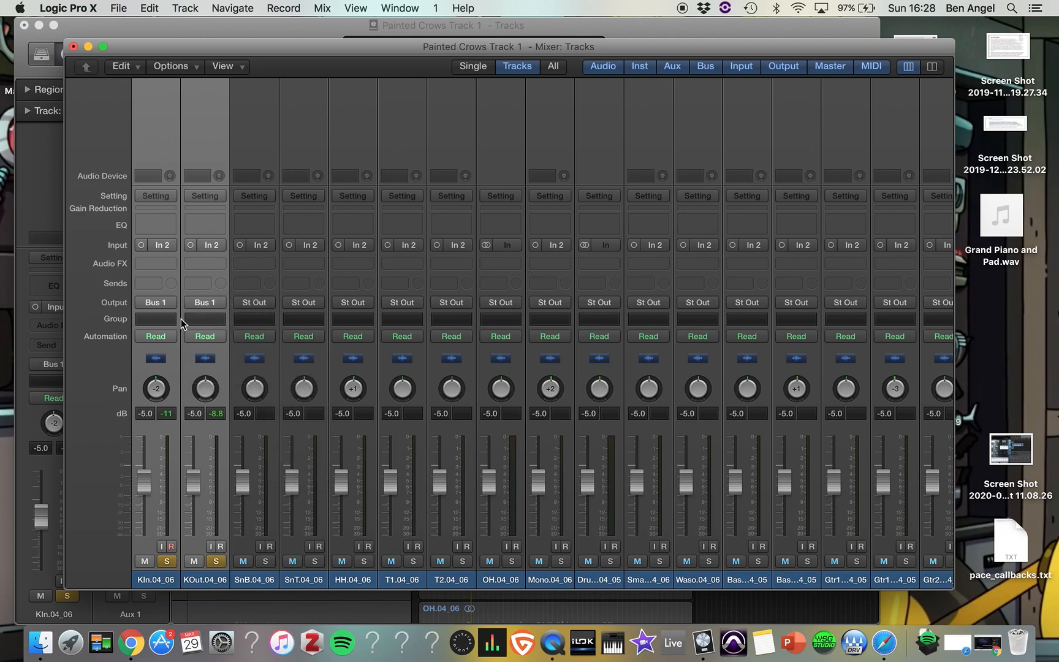
Enlarge the Mixer window and rename the aux channel fed by Bus 1 as KIK
{"action": "scroll", "coordinate": [263, 471], "scroll_direction": "right", "scroll_amount": 10}
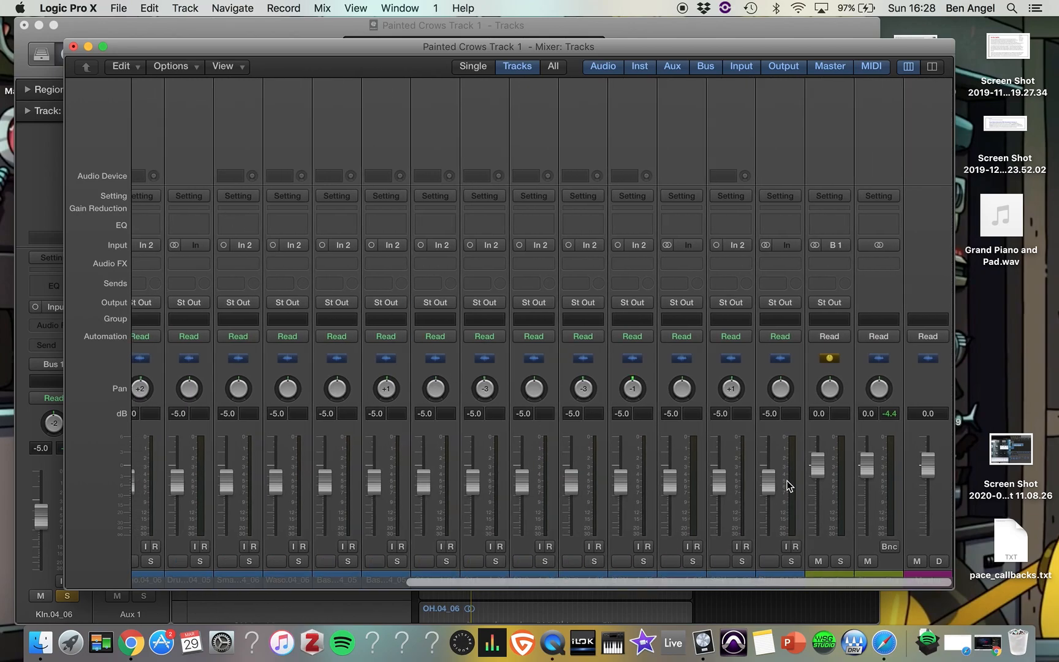
{"action": "left_click", "coordinate": [828, 576]}
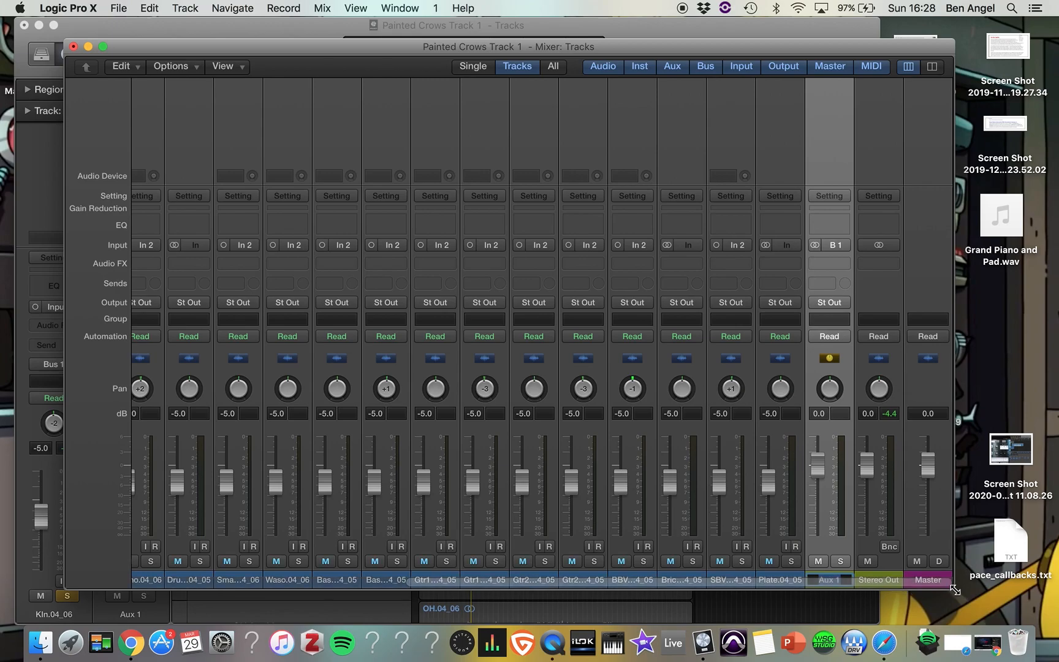
{"action": "left_click_drag", "start_coordinate": [976, 606], "coordinate": [1049, 631]}
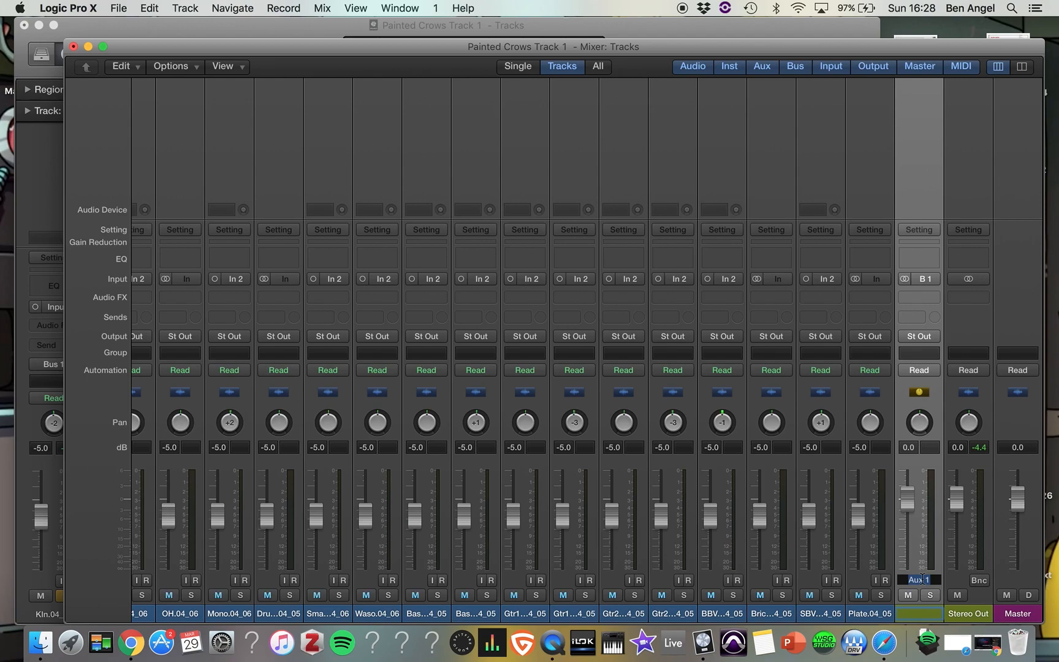
{"action": "type", "text": "ck"}
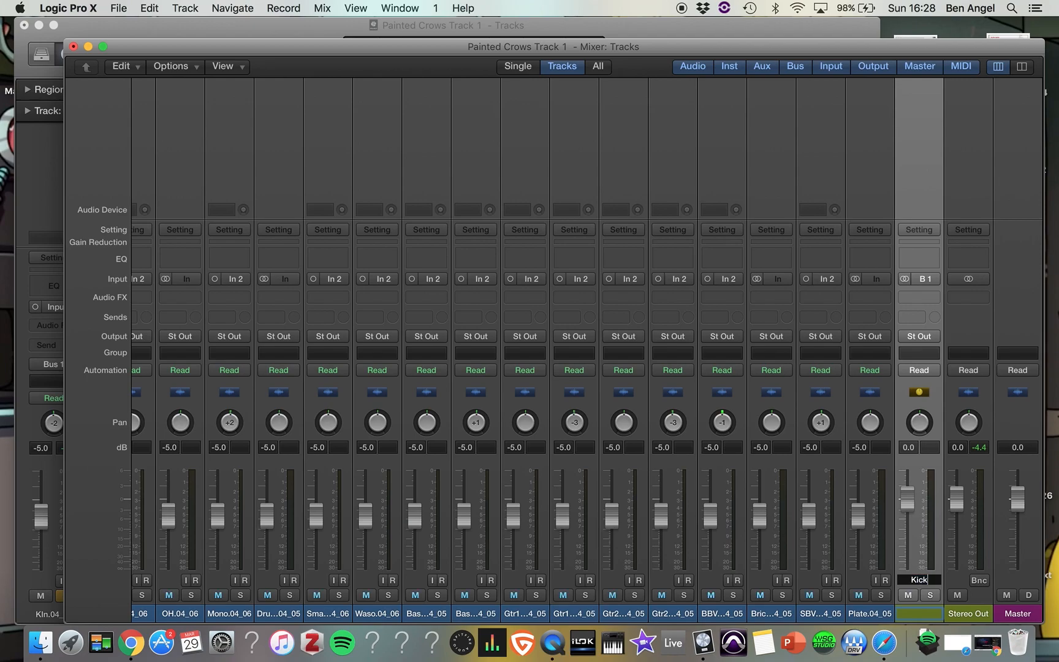
{"action": "key", "text": "BackSpace"}
{"action": "key", "text": "BackSpace"}
{"action": "key", "text": "BackSpace"}
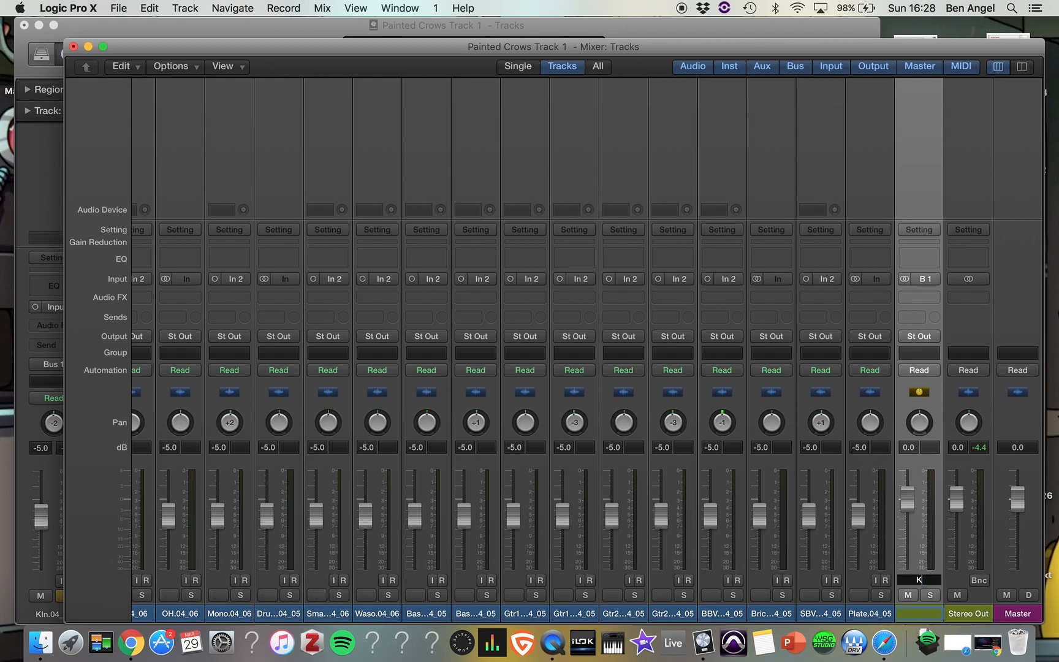
{"action": "type", "text": "IK"}
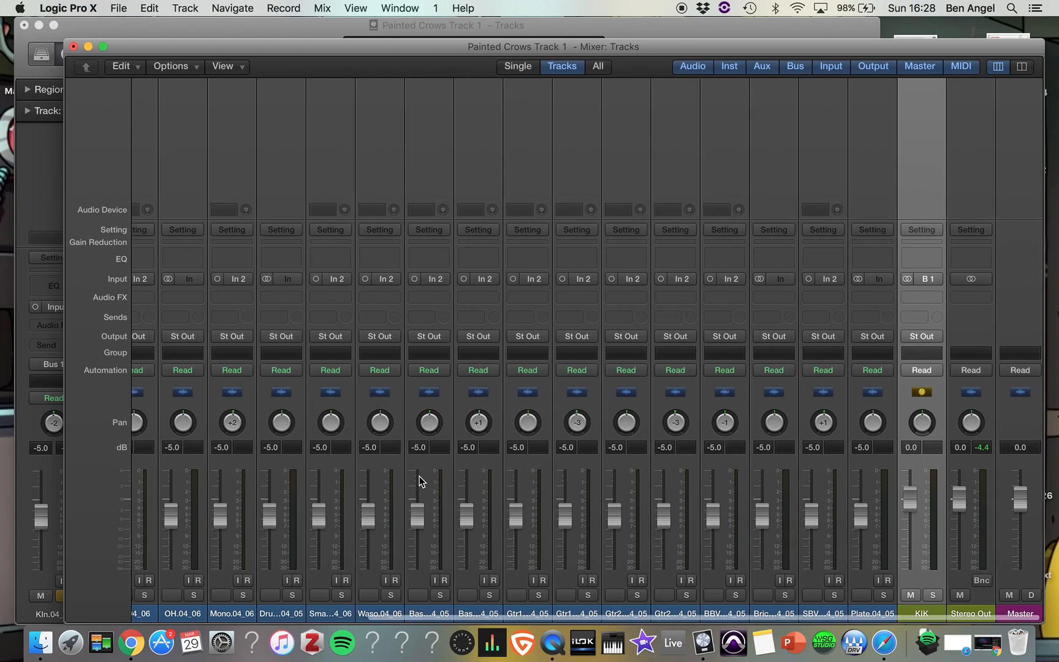
Play the soloed kick tracks and compare their channel meters with the KIK aux meter to check the bus routing
{"action": "scroll", "coordinate": [421, 482], "scroll_direction": "left", "scroll_amount": 15}
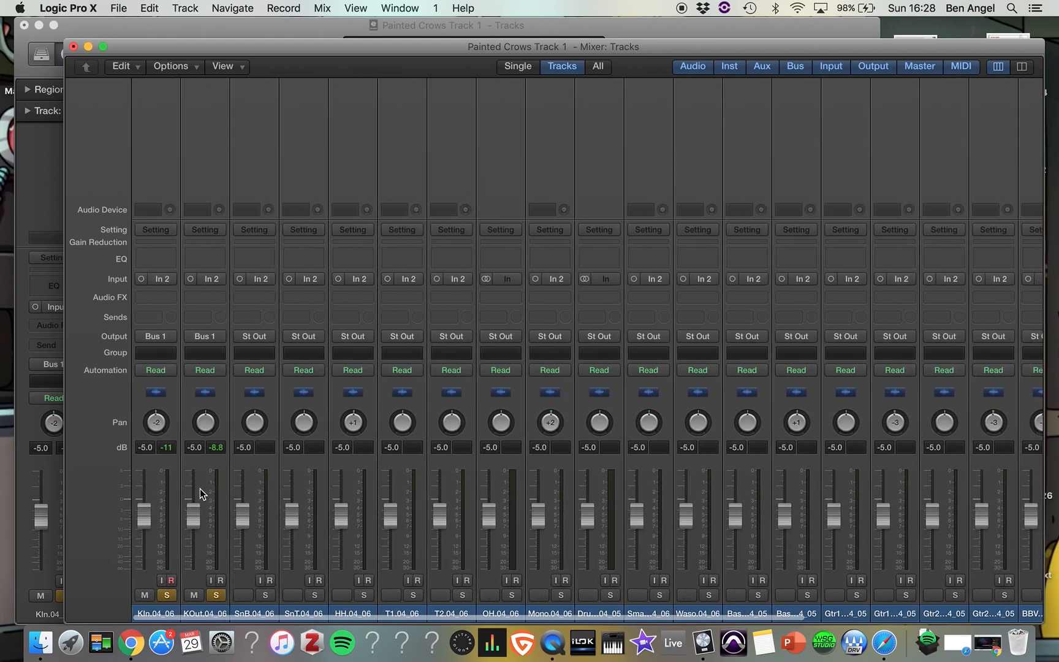
{"action": "scroll", "coordinate": [200, 488], "scroll_direction": "right", "scroll_amount": 15}
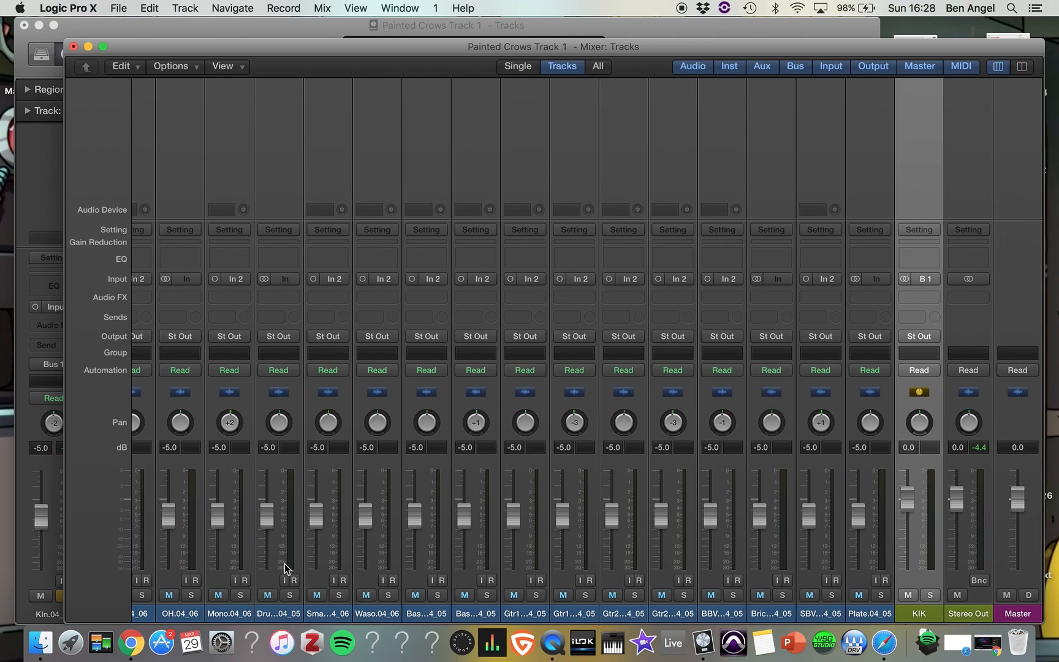
{"action": "key", "text": "space"}
{"action": "left_click", "coordinate": [908, 595]}
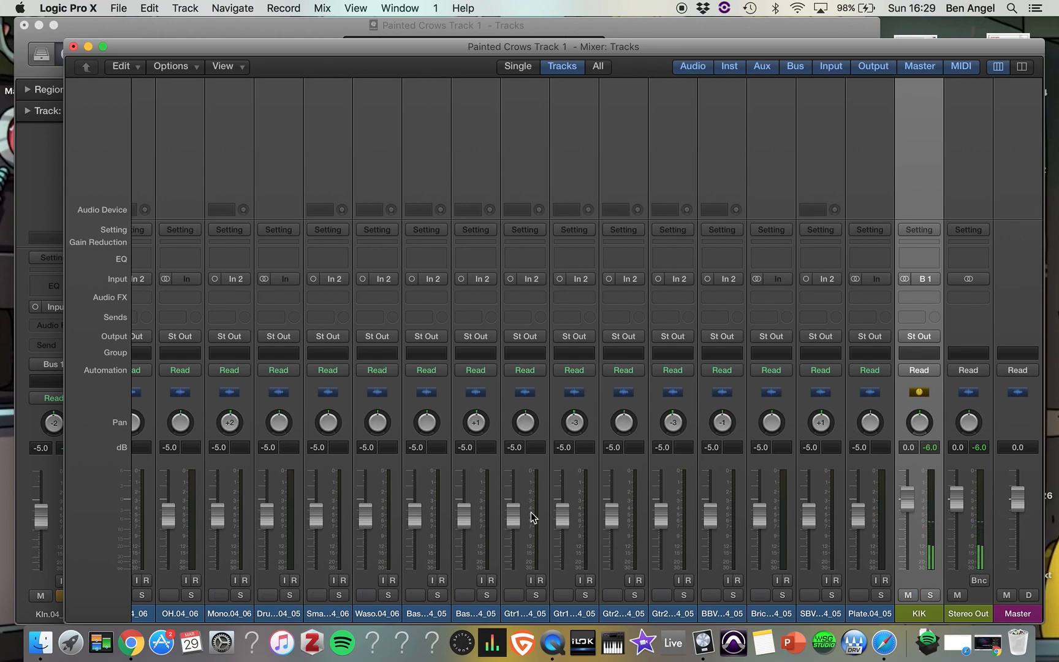
{"action": "scroll", "coordinate": [529, 512], "scroll_direction": "left", "scroll_amount": 10}
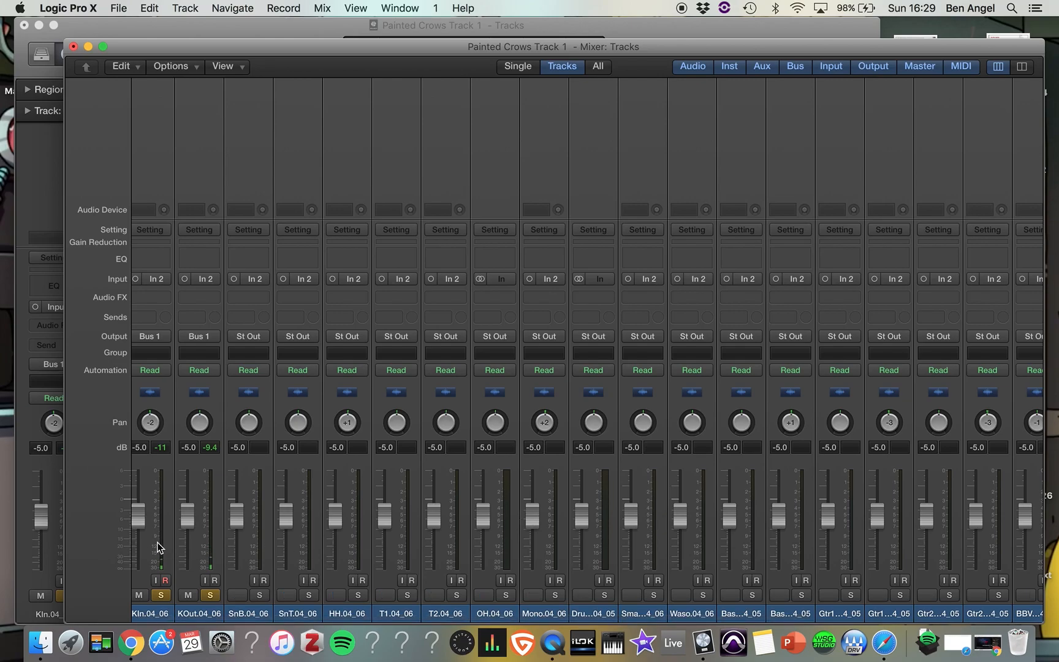
{"action": "scroll", "coordinate": [215, 512], "scroll_direction": "right", "scroll_amount": 10}
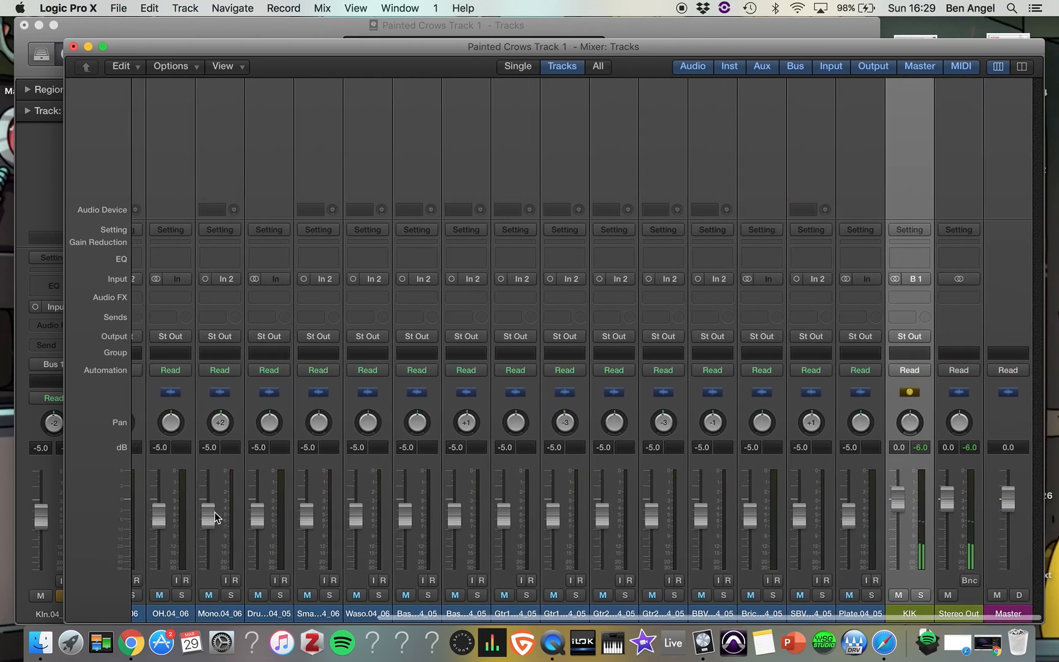
{"action": "scroll", "coordinate": [215, 513], "scroll_direction": "left", "scroll_amount": 10}
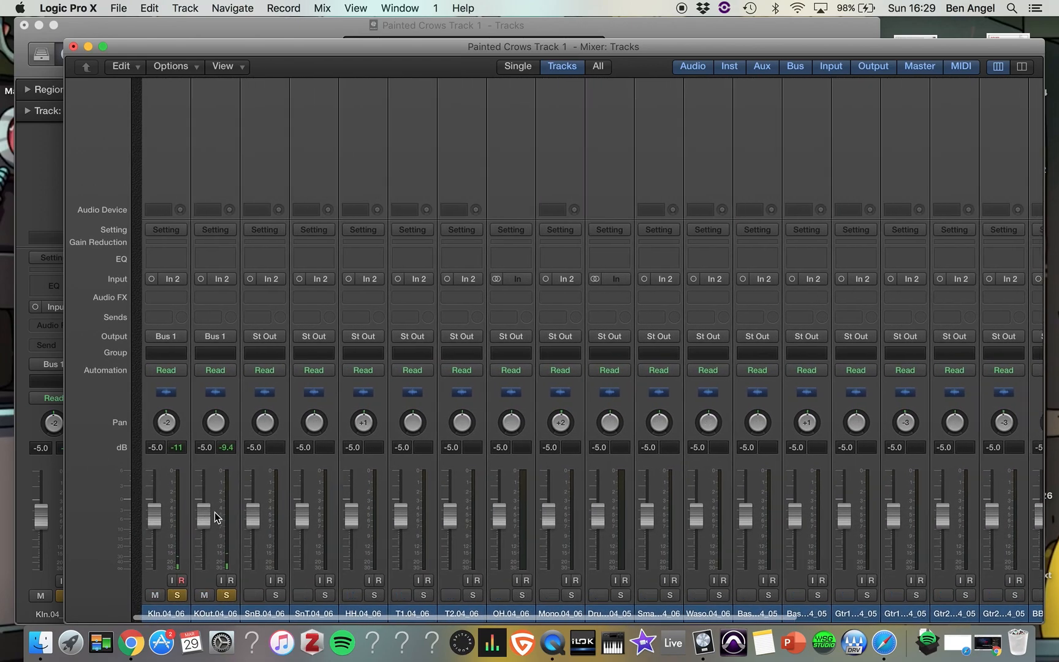
Unsolo KOut.04_06 and add a Channel EQ to KIn.04_06 with a +7.5 dB high shelf at 4800 Hz
{"action": "left_click", "coordinate": [216, 594]}
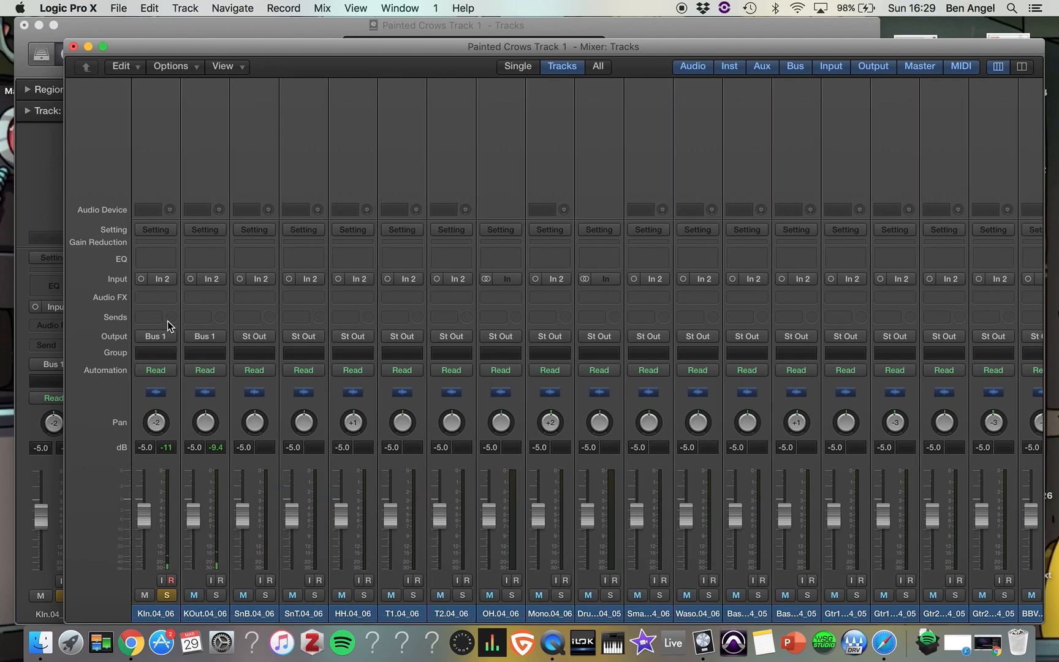
{"action": "left_click", "coordinate": [162, 258]}
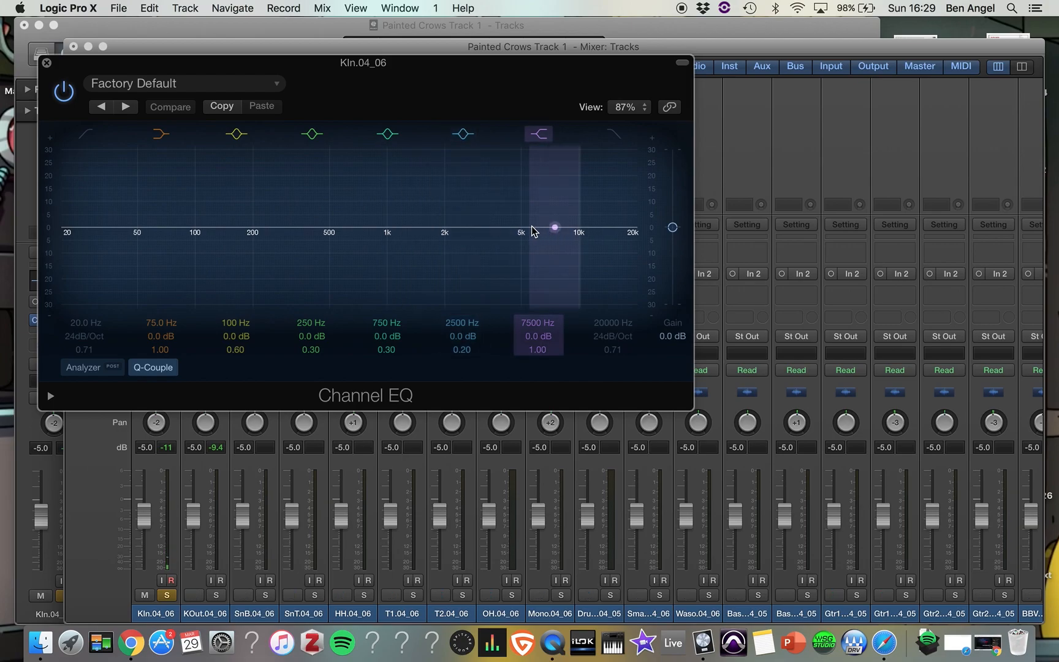
{"action": "left_click_drag", "start_coordinate": [555, 228], "coordinate": [516, 208]}
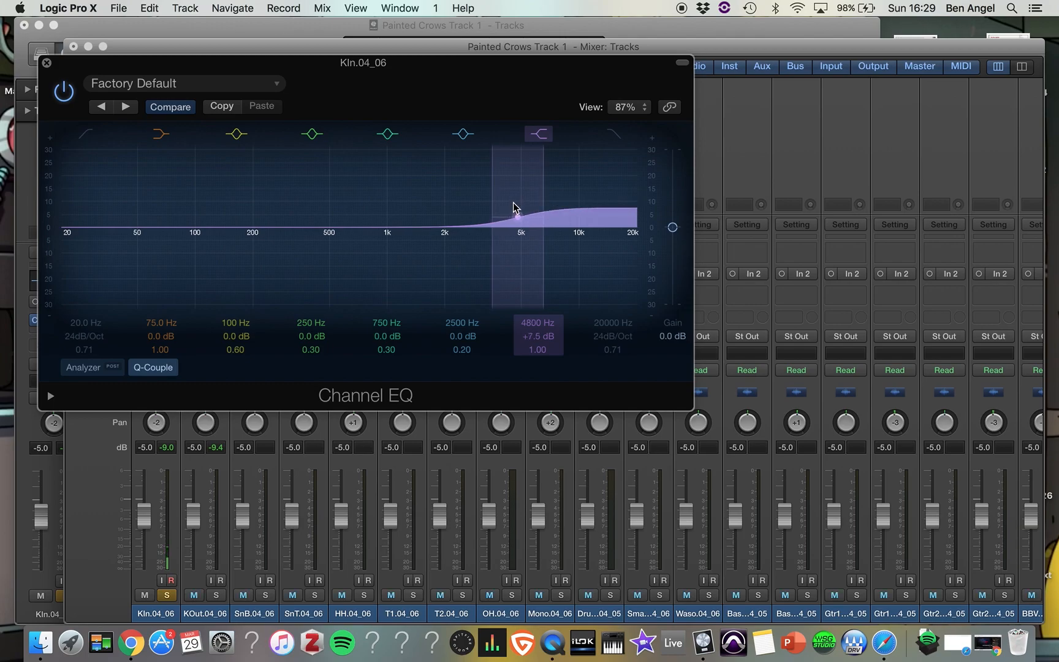
Boost KIn.04_06's EQ by 5.5 dB at 1940 Hz with a Q of 1.50, and by 7.0 dB at 94 Hz
{"action": "left_click_drag", "start_coordinate": [447, 234], "coordinate": [431, 216]}
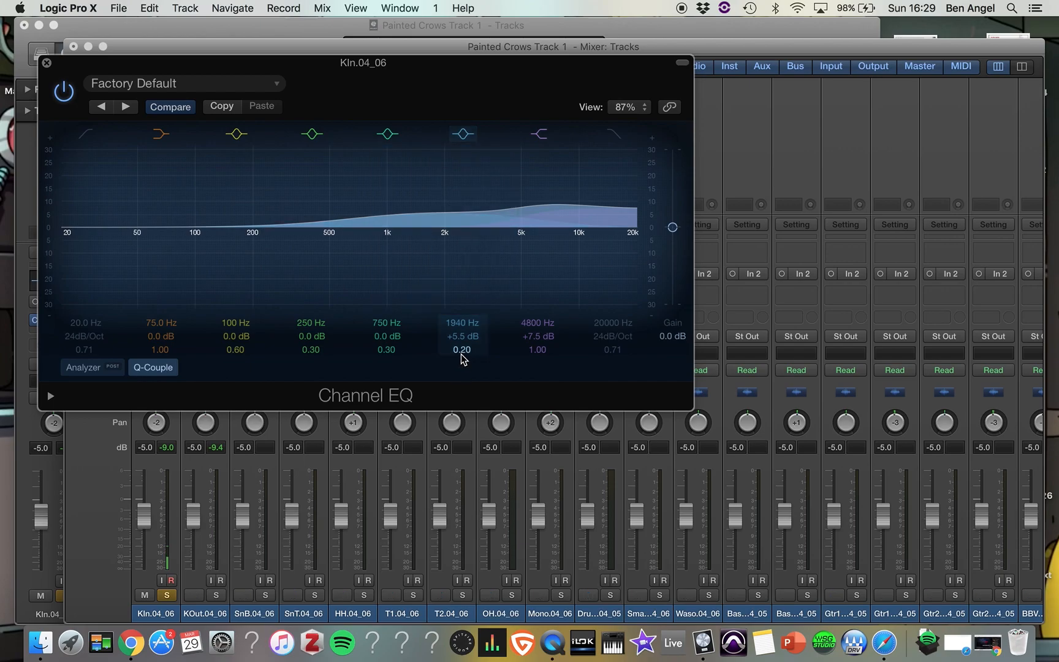
{"action": "left_click_drag", "start_coordinate": [461, 349], "coordinate": [462, 325]}
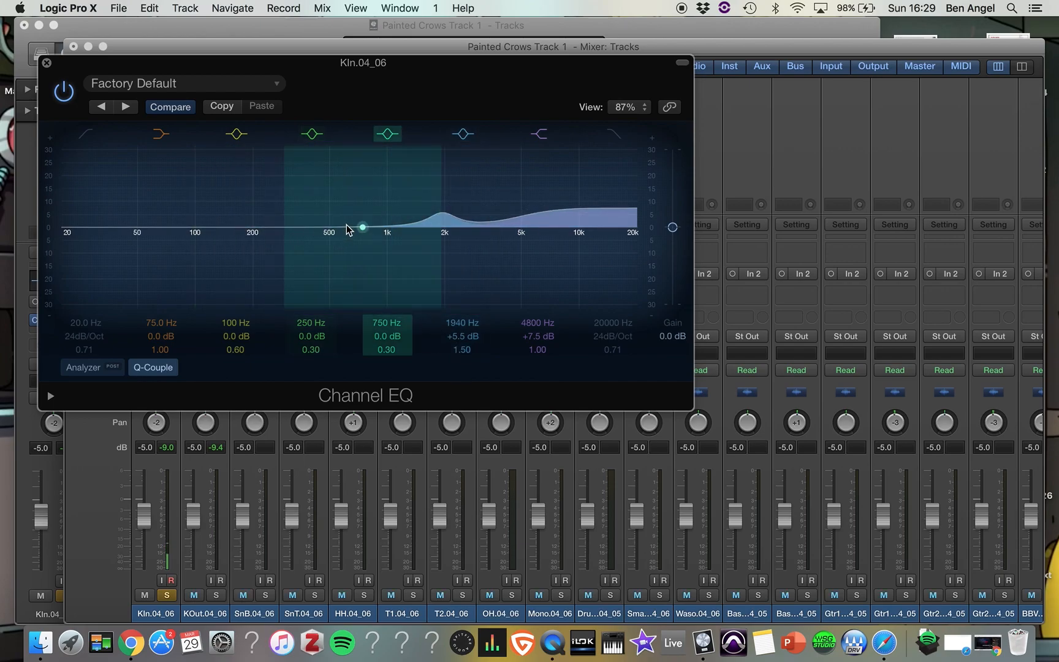
{"action": "left_click_drag", "start_coordinate": [201, 224], "coordinate": [193, 165]}
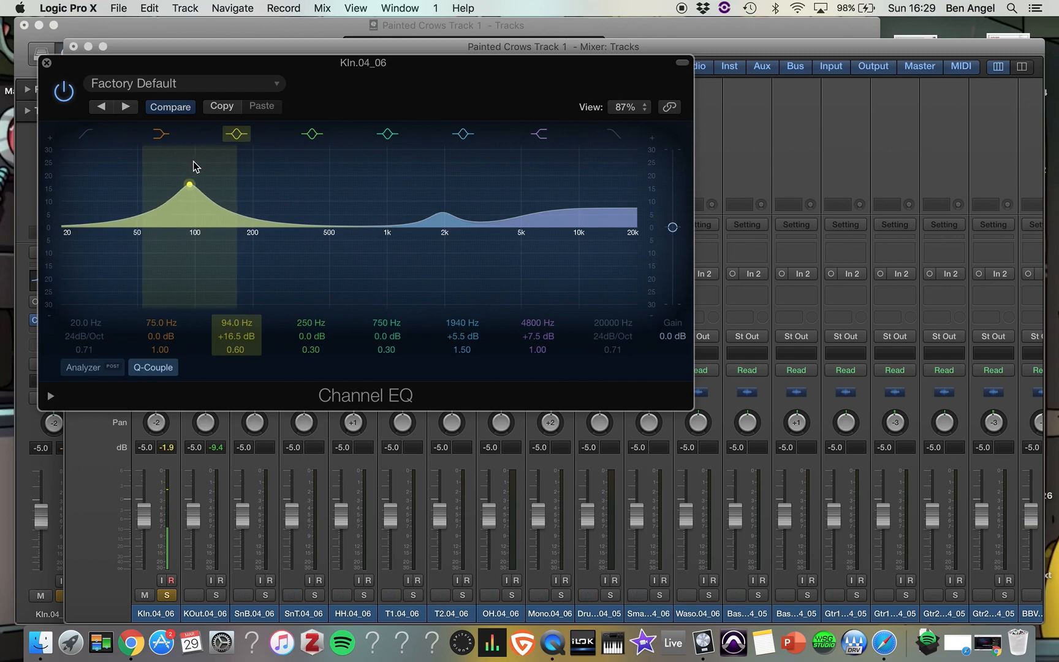
{"action": "mouse_move", "coordinate": [193, 180]}
{"action": "left_mouse_down"}
{"action": "mouse_move", "coordinate": [190, 207]}
{"action": "mouse_move", "coordinate": [192, 185]}
{"action": "mouse_move", "coordinate": [192, 194]}
{"action": "left_mouse_up"}
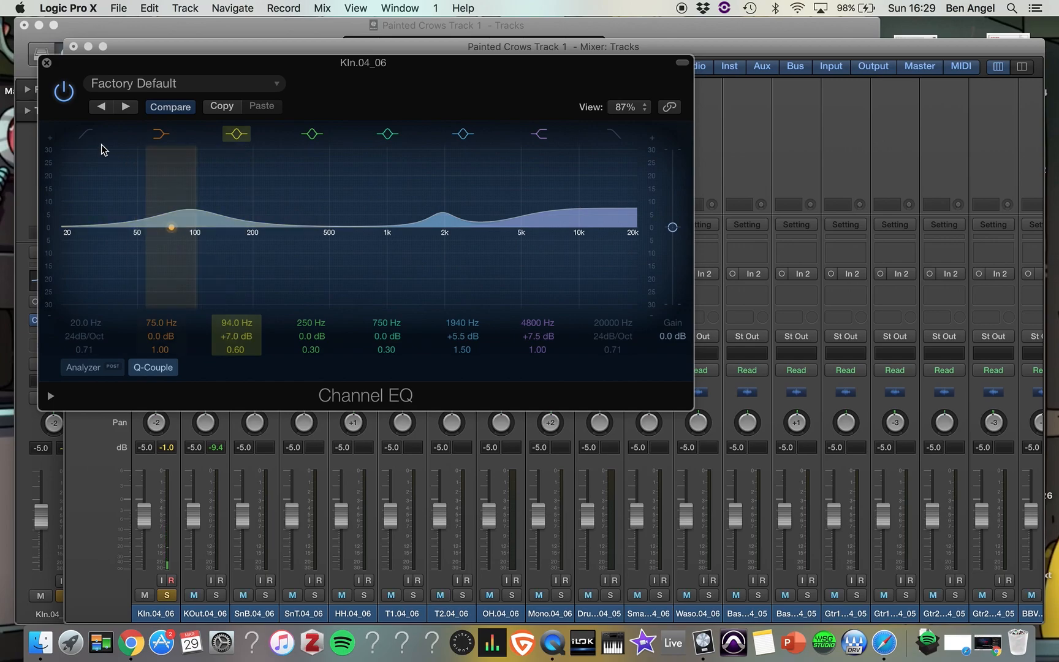
Enable the low-cut filter on KIn.04_06's EQ and set it to 25.5 Hz with a 48 dB/Oct slope
{"action": "left_click", "coordinate": [86, 134]}
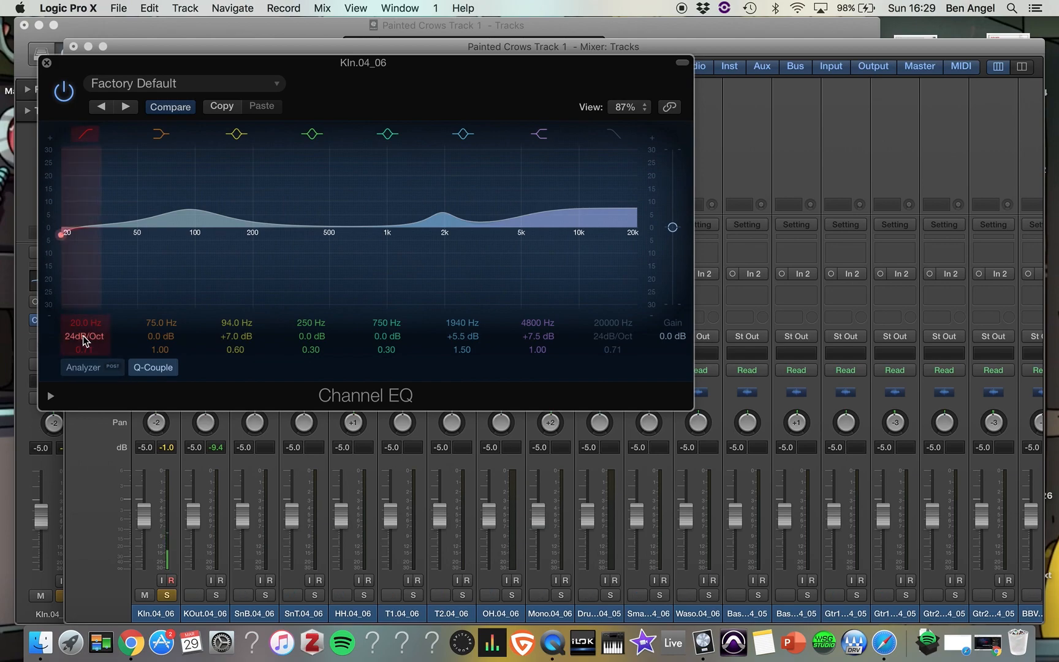
{"action": "scroll", "coordinate": [85, 341], "scroll_direction": "up", "scroll_amount": 2}
{"action": "mouse_move", "coordinate": [81, 328]}
{"action": "left_mouse_down"}
{"action": "mouse_move", "coordinate": [81, 310]}
{"action": "mouse_move", "coordinate": [81, 327]}
{"action": "left_mouse_up"}
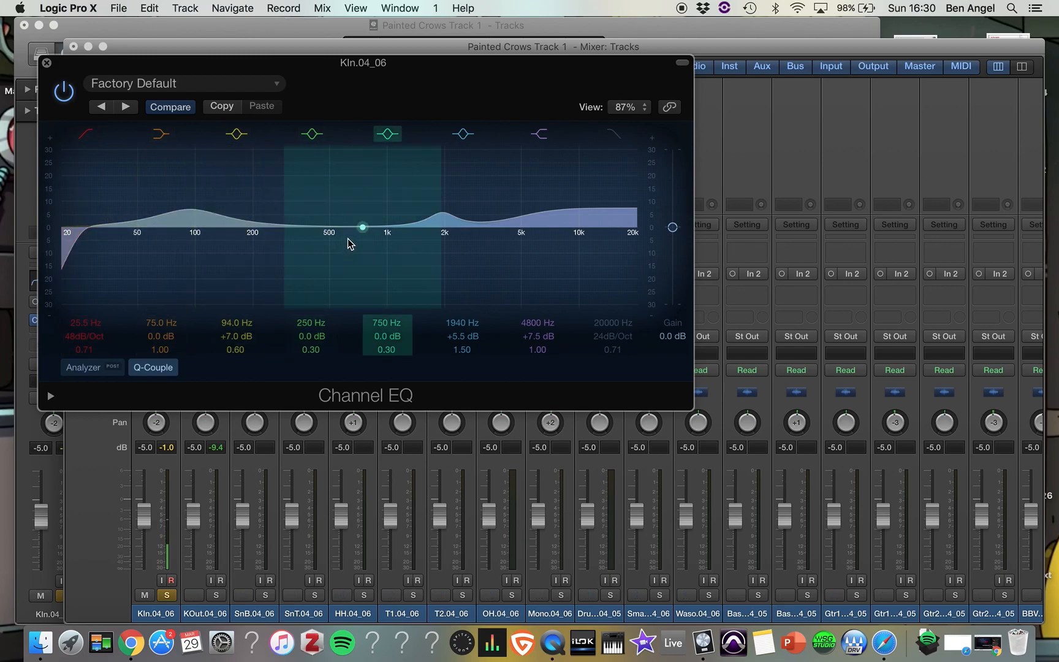
Cut KIn.04_06's EQ by 7.5 dB at 360 Hz with a Q of 1.50, and move the flat 250 Hz band to 550 Hz
{"action": "left_click_drag", "start_coordinate": [360, 227], "coordinate": [287, 248]}
{"action": "left_click_drag", "start_coordinate": [392, 354], "coordinate": [393, 315]}
{"action": "left_click_drag", "start_coordinate": [271, 228], "coordinate": [343, 228]}
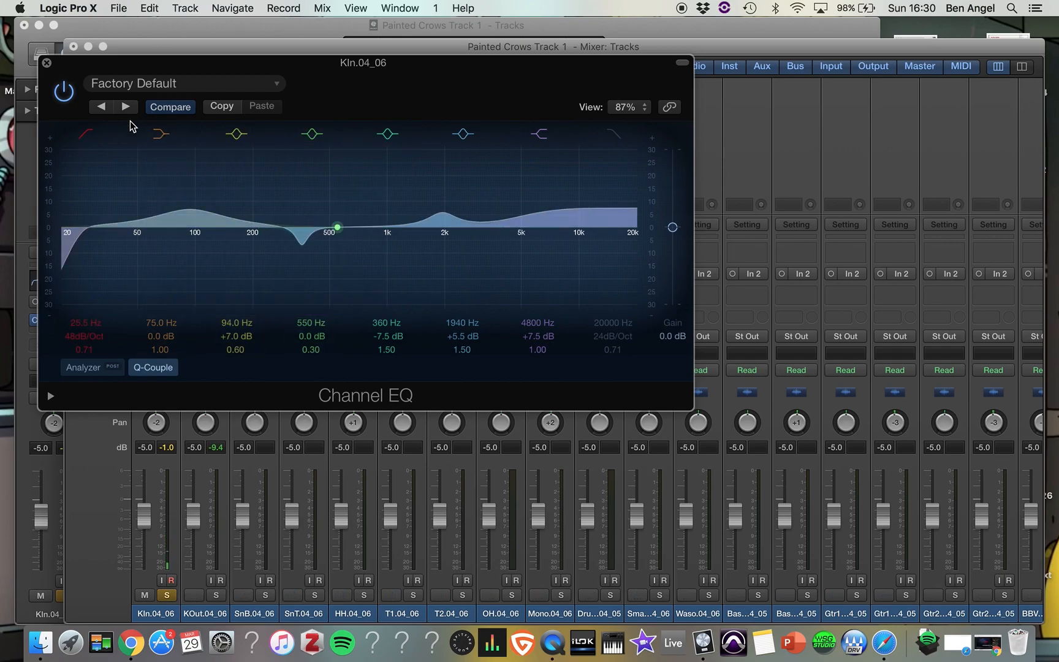
Compare KIn.04_06 with its EQ bypassed and active, leave the EQ on, and reset the channel's peak reading
{"action": "left_click", "coordinate": [63, 92]}
{"action": "left_click", "coordinate": [64, 92]}
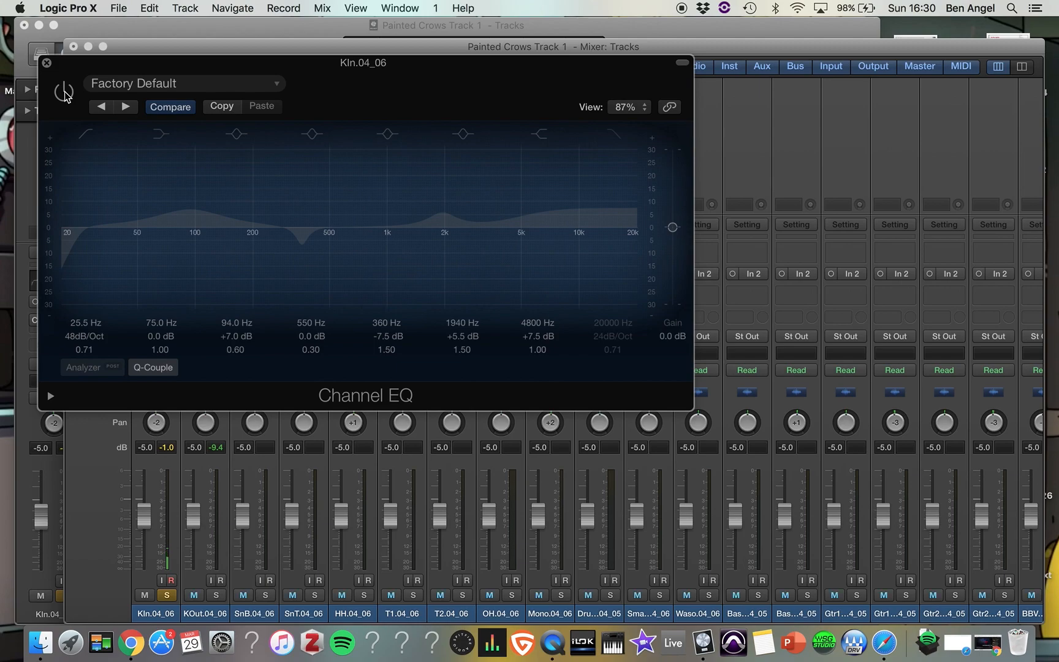
{"action": "left_click", "coordinate": [64, 92]}
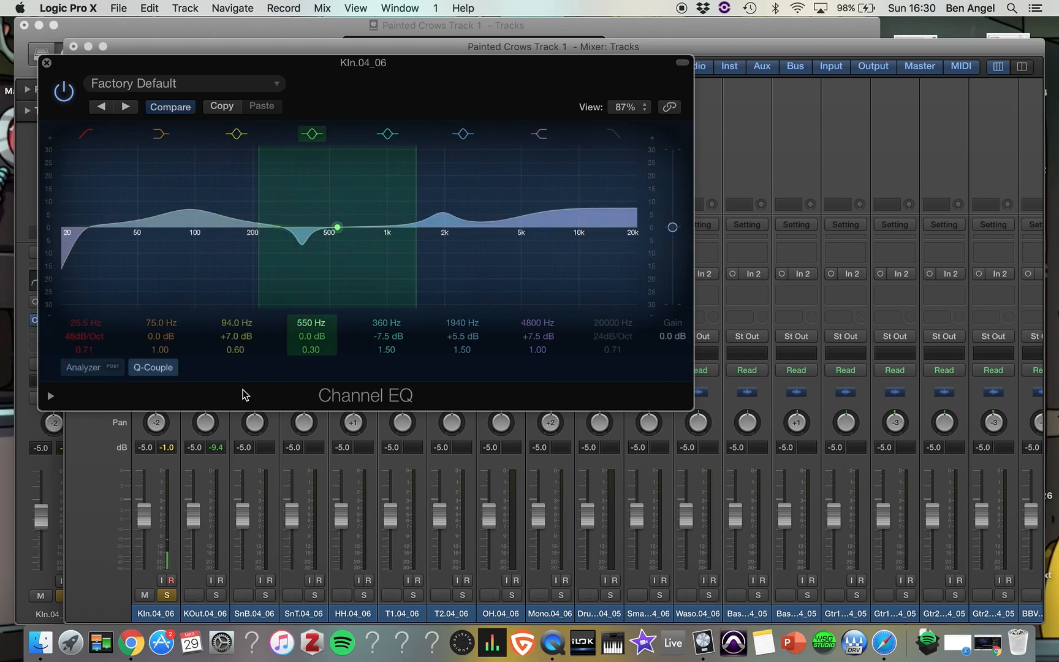
{"action": "left_click", "coordinate": [166, 452]}
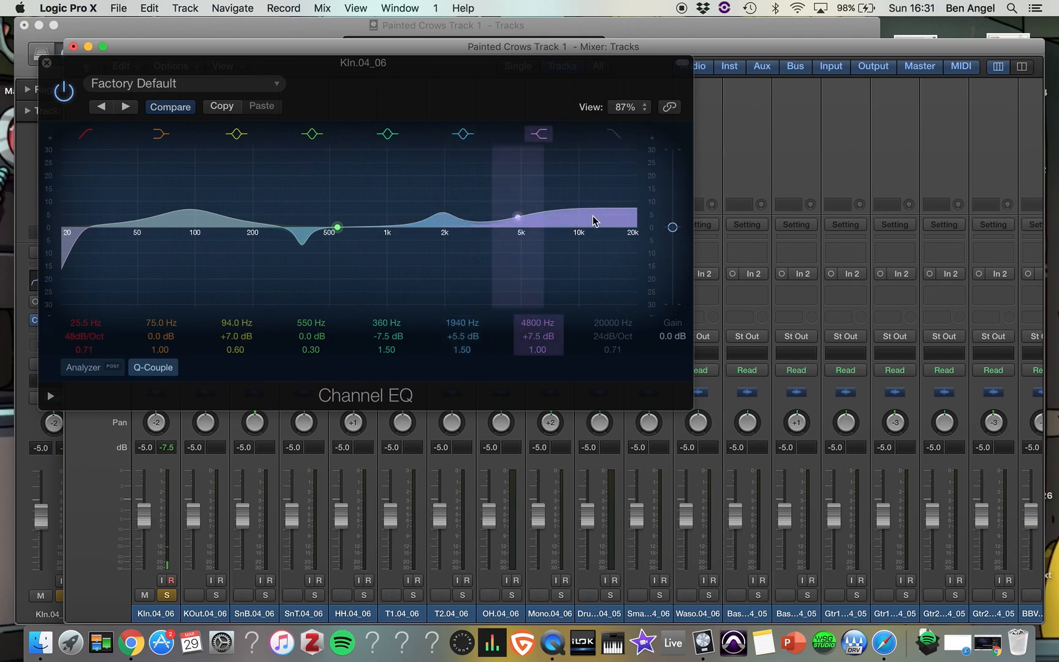
Set KIn.04_06's EQ high shelf at 4800 Hz to +6.5 dB and the EQ's output gain to -1.0 dB
{"action": "left_click_drag", "start_coordinate": [535, 337], "coordinate": [534, 339]}
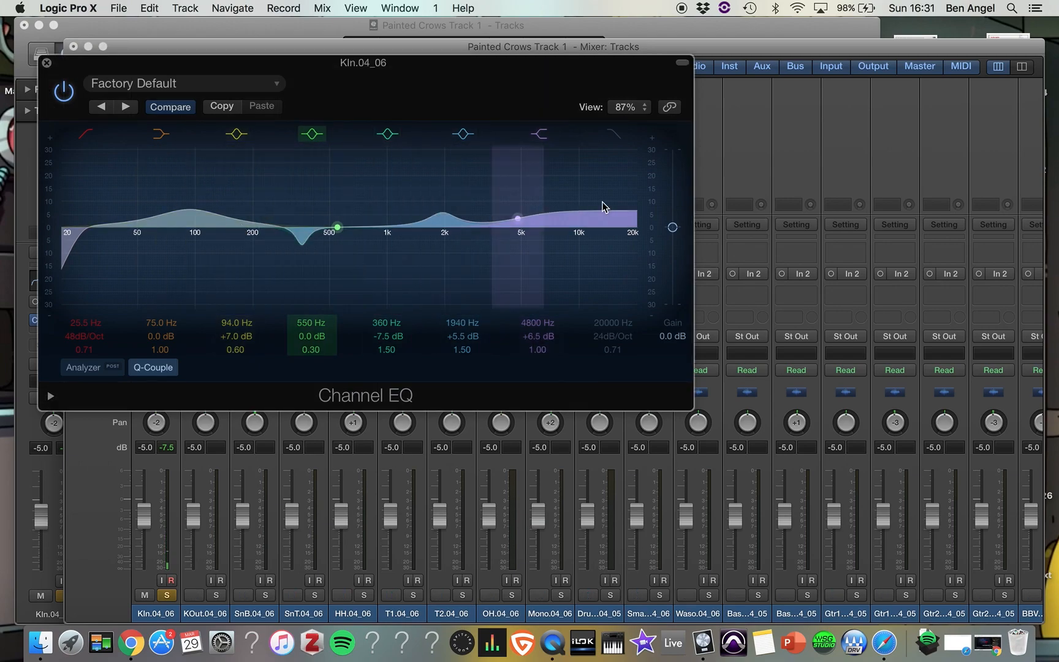
{"action": "left_click_drag", "start_coordinate": [675, 232], "coordinate": [675, 238]}
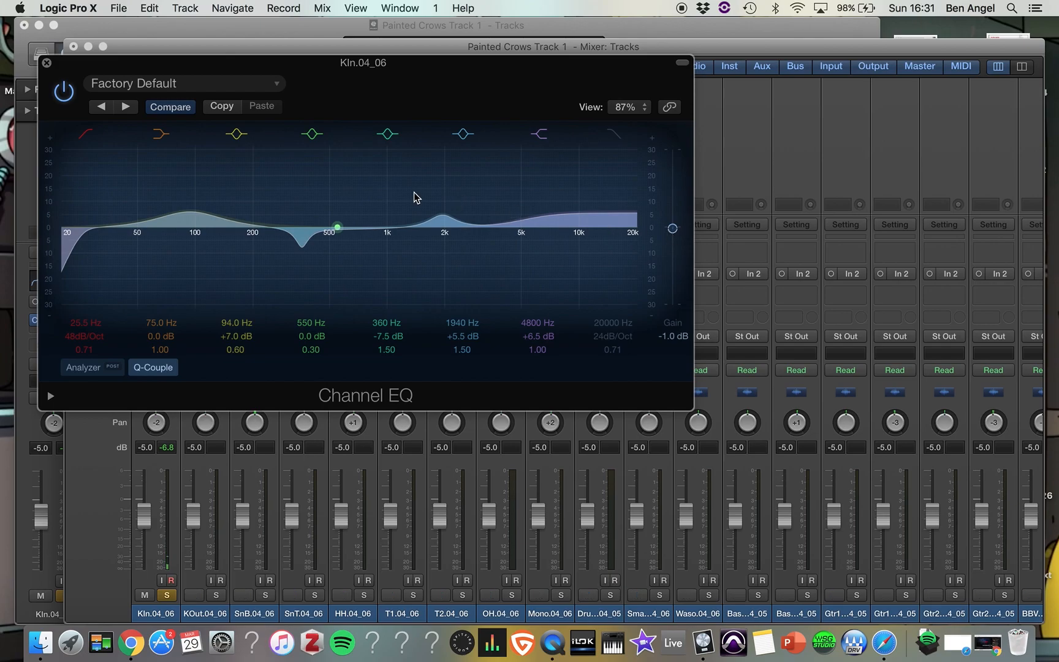
Close KIn.04_06's EQ window and compare the kick with the EQ bypassed and active, leaving the EQ on
{"action": "left_click", "coordinate": [63, 91]}
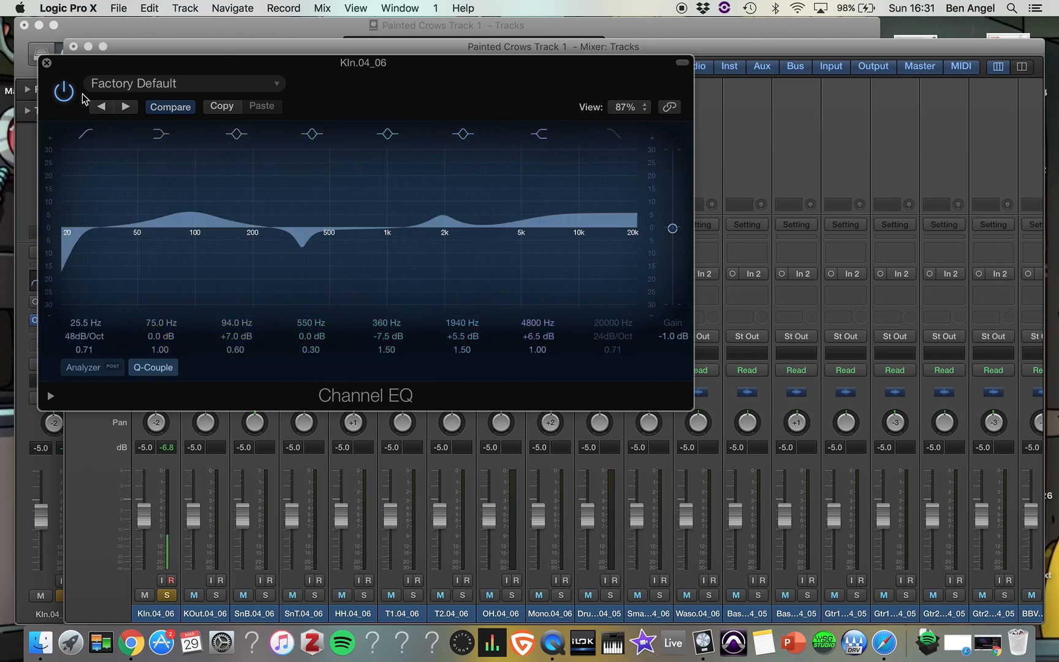
{"action": "left_click", "coordinate": [46, 62]}
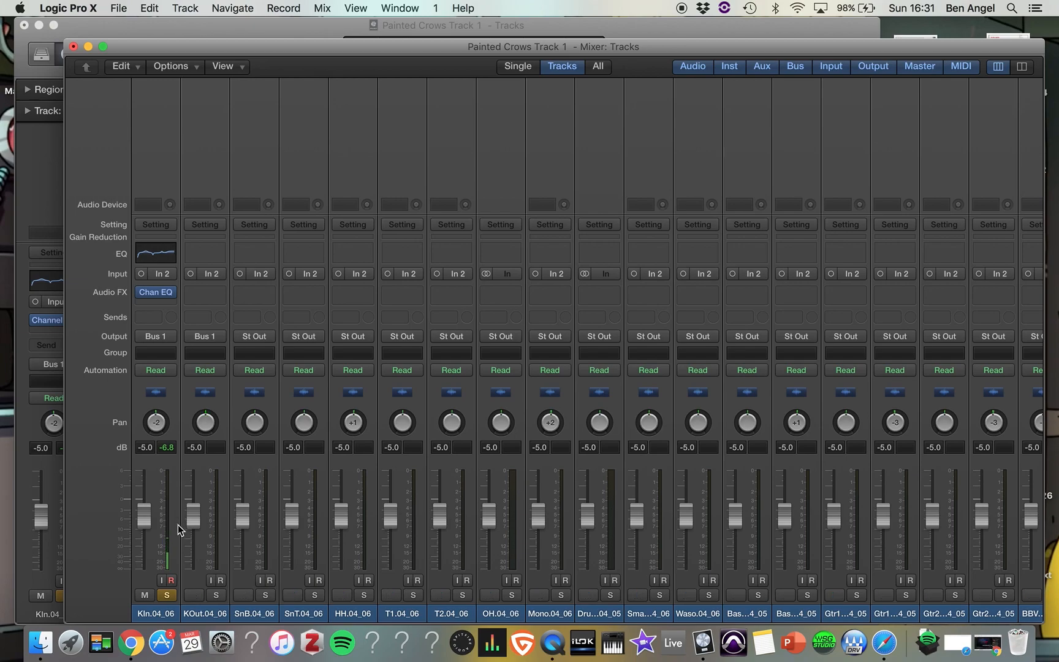
{"action": "left_click", "coordinate": [141, 292]}
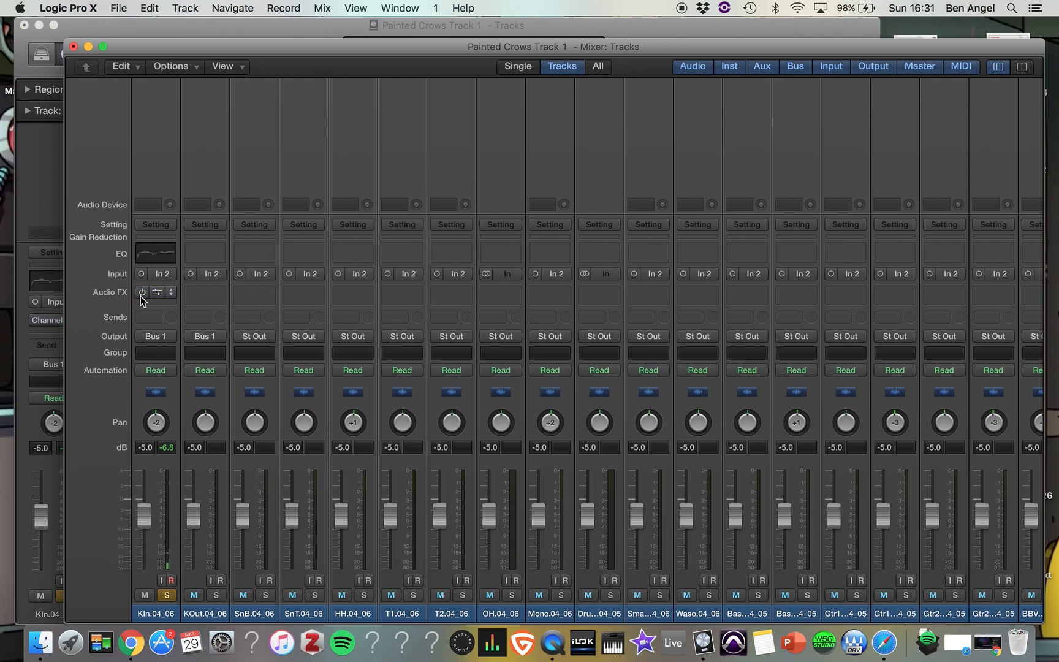
{"action": "left_click", "coordinate": [141, 293]}
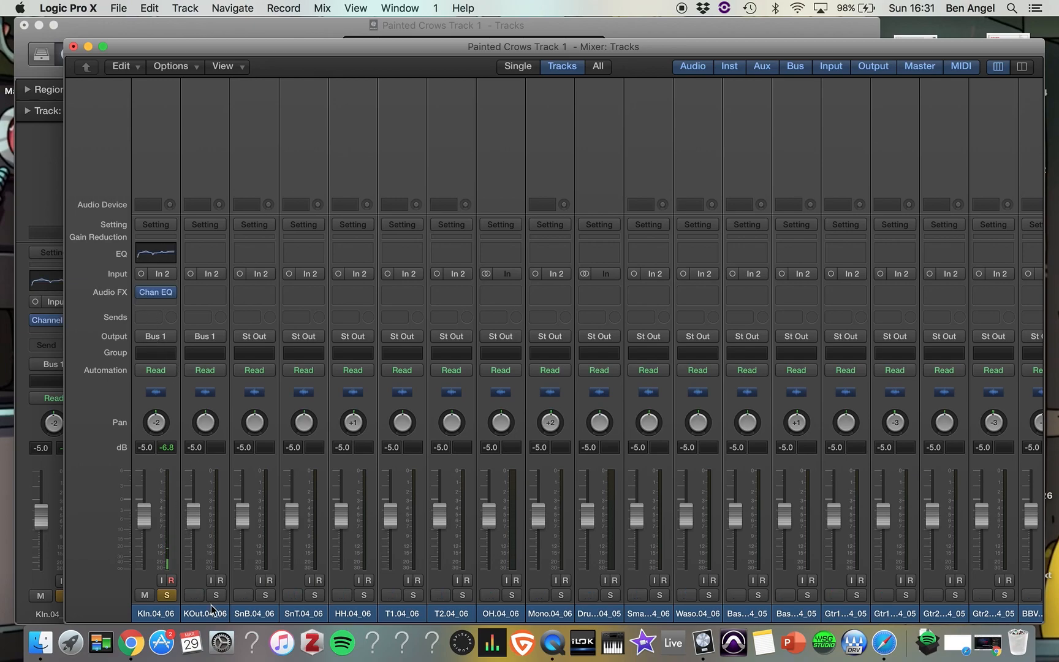
Solo KOut.04_06 instead of KIn.04_06 and add a Channel EQ to it
{"action": "left_click", "coordinate": [168, 595]}
{"action": "left_click", "coordinate": [215, 595]}
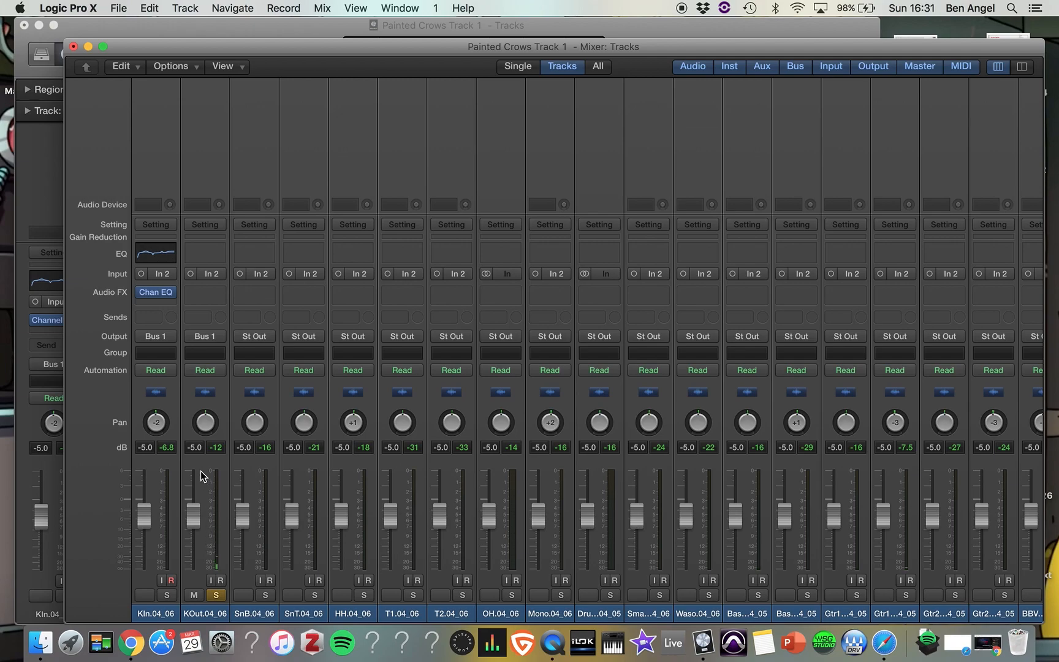
{"action": "left_click", "coordinate": [204, 248]}
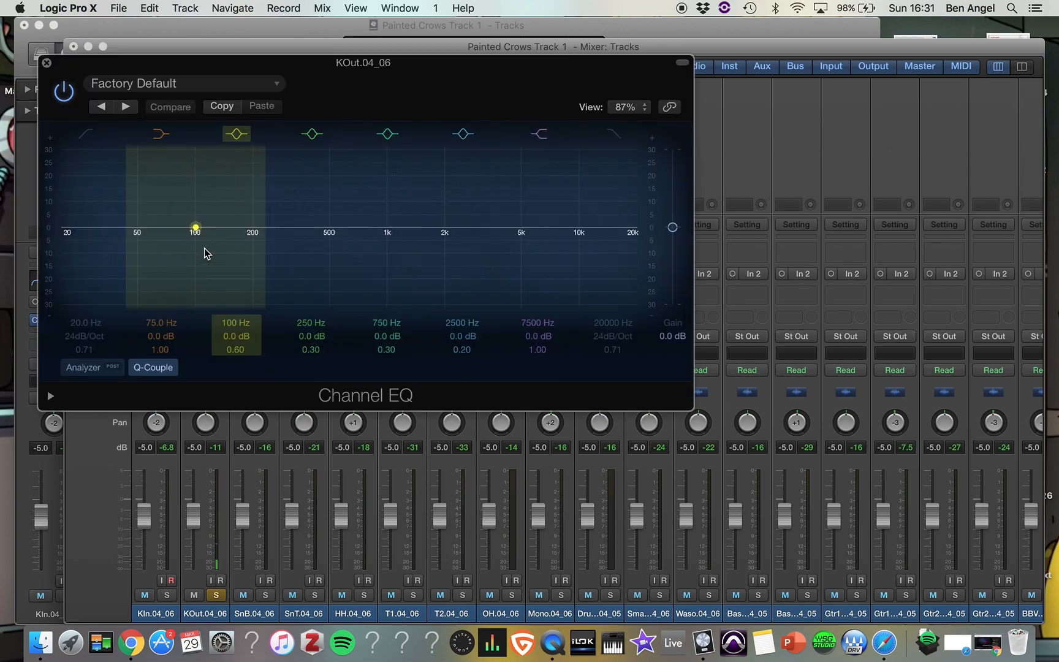
Boost KOut.04_06's low shelf by 4.0 dB at 79 Hz and enable its low-cut filter at 40 Hz with a 48 dB/Oct slope
{"action": "mouse_move", "coordinate": [140, 231]}
{"action": "left_mouse_down"}
{"action": "mouse_move", "coordinate": [154, 204]}
{"action": "mouse_move", "coordinate": [152, 215]}
{"action": "left_mouse_up"}
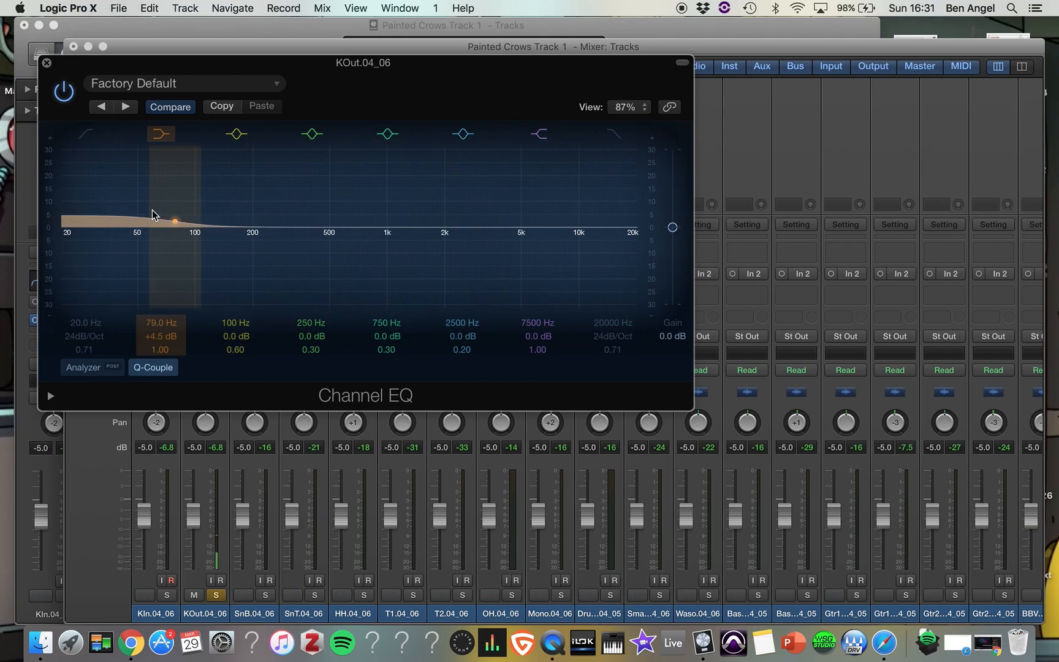
{"action": "left_click", "coordinate": [86, 134]}
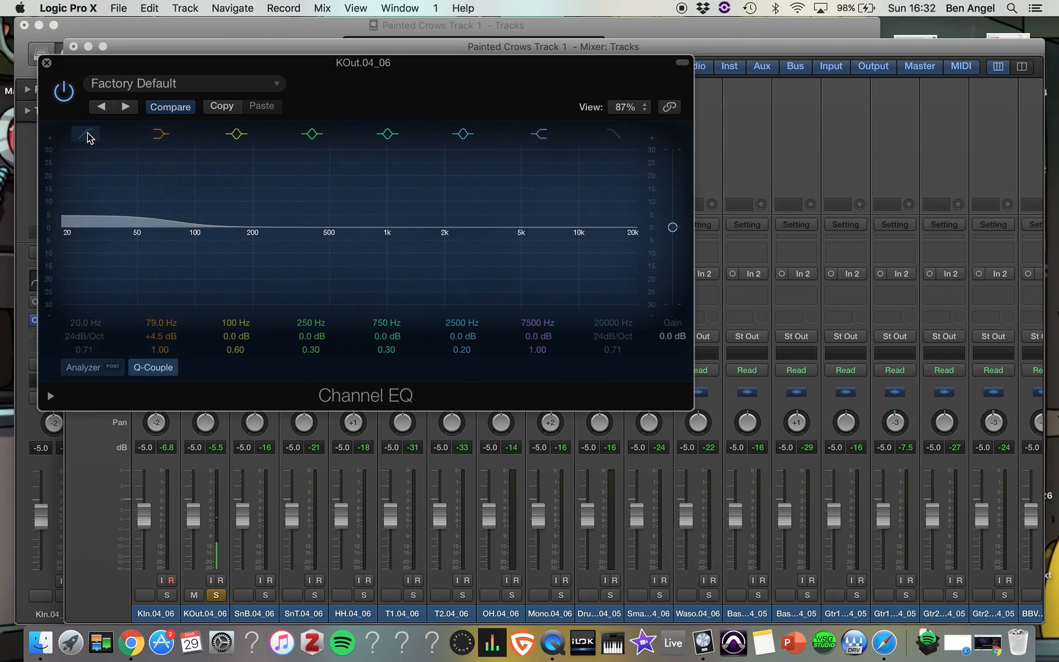
{"action": "left_click_drag", "start_coordinate": [75, 333], "coordinate": [82, 316]}
{"action": "left_click", "coordinate": [160, 334]}
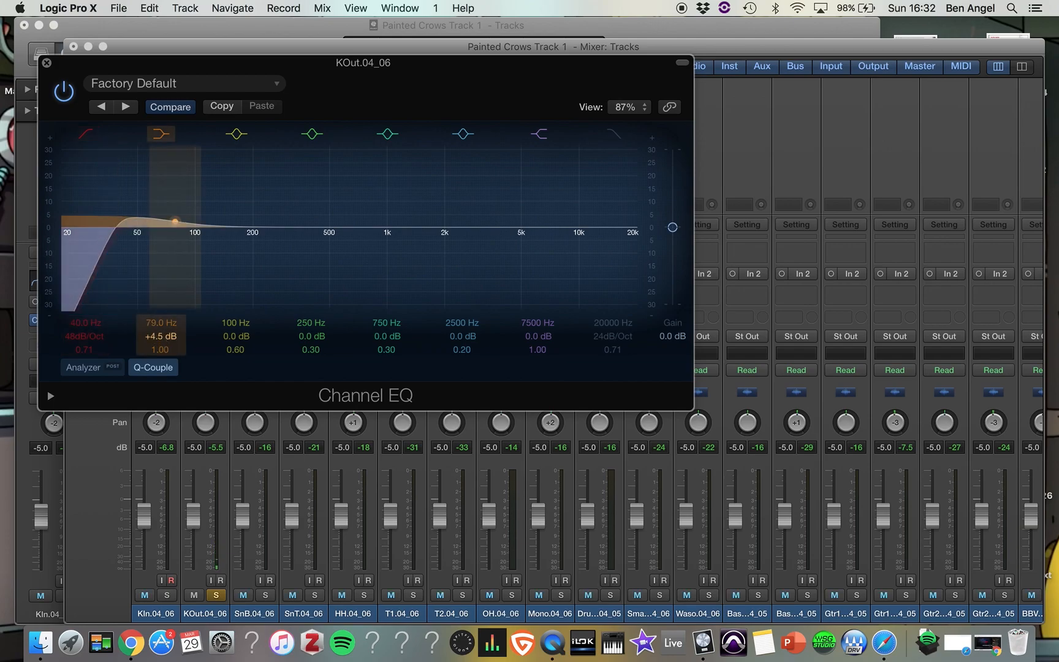
{"action": "left_click_drag", "start_coordinate": [160, 343], "coordinate": [160, 347]}
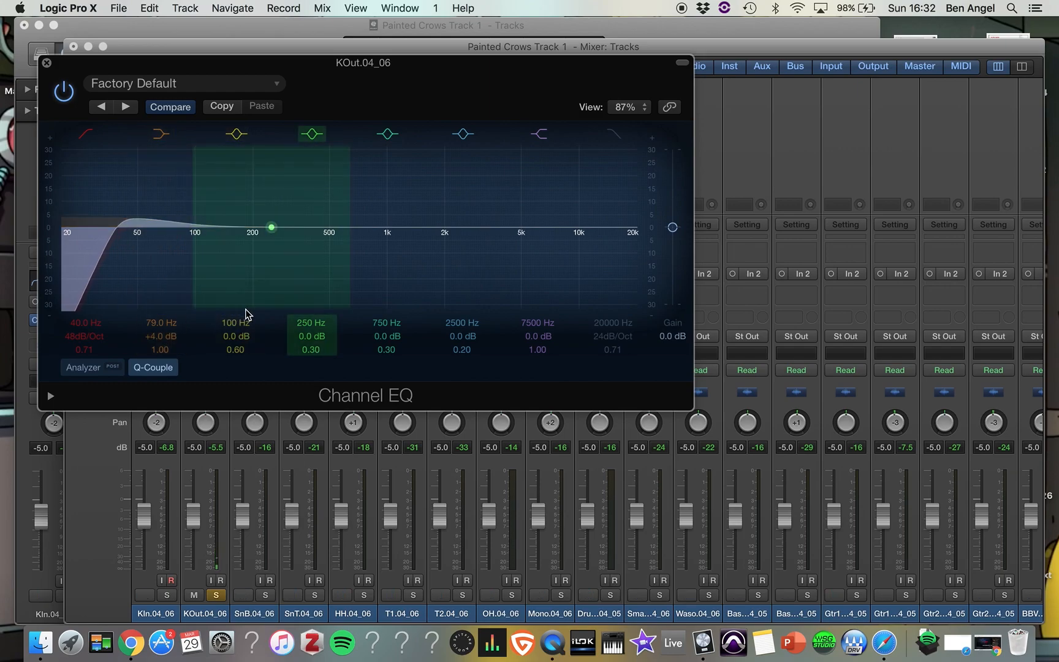
Cut KOut.04_06's EQ by 12 dB at 285 Hz with a Q of 1.30, and boost 3.5 dB at 2000 Hz with a Q of 8.60
{"action": "left_click_drag", "start_coordinate": [362, 228], "coordinate": [268, 272]}
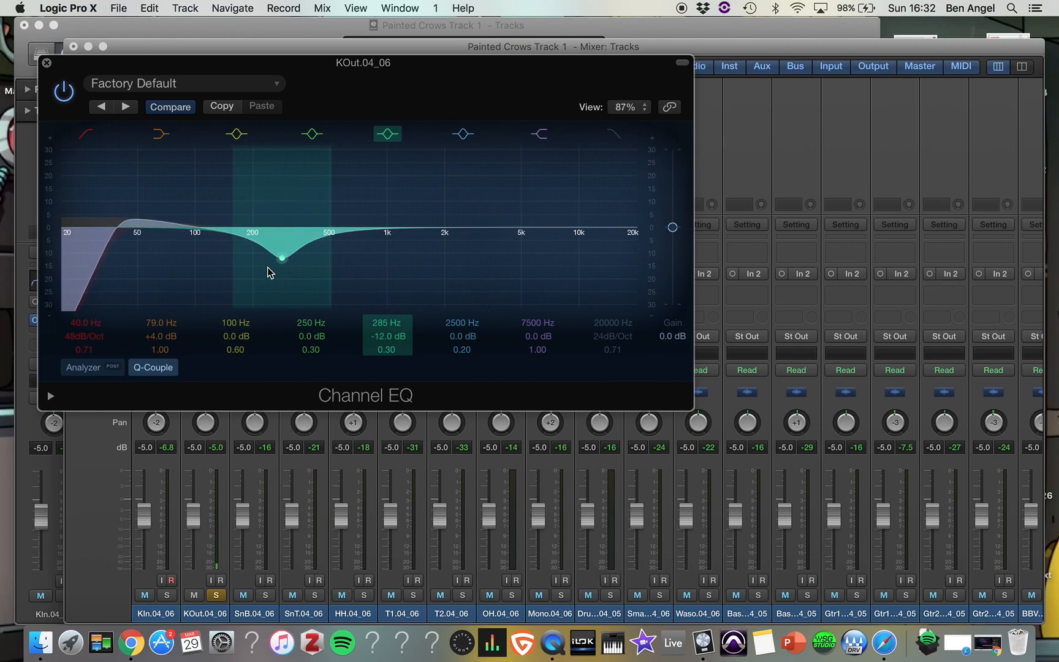
{"action": "scroll", "coordinate": [387, 349], "scroll_direction": "up", "scroll_amount": 10}
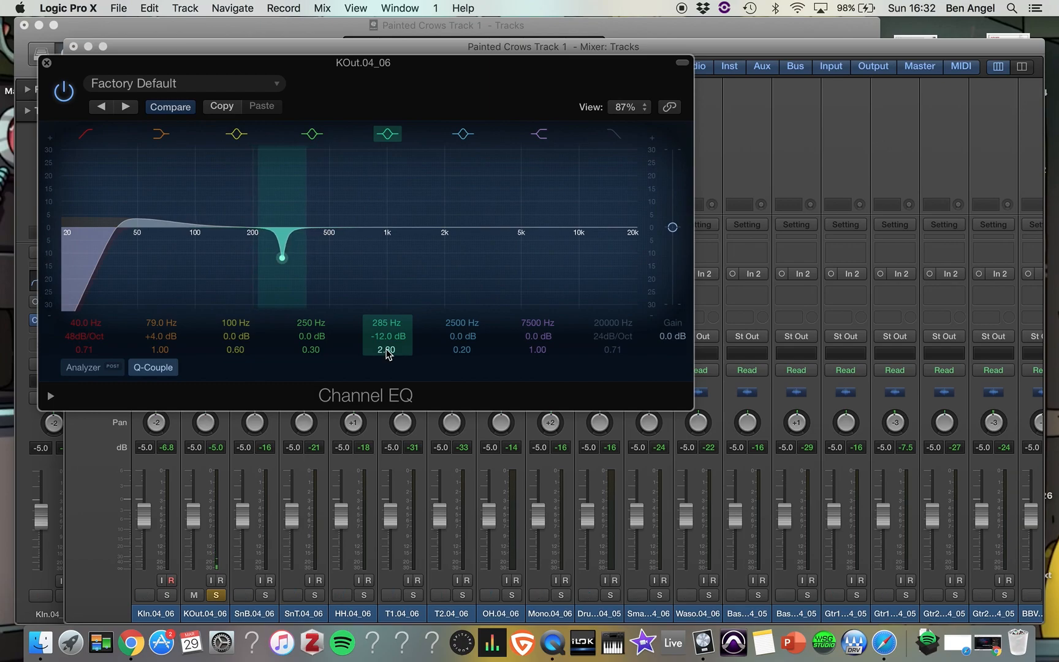
{"action": "left_click_drag", "start_coordinate": [387, 345], "coordinate": [387, 363]}
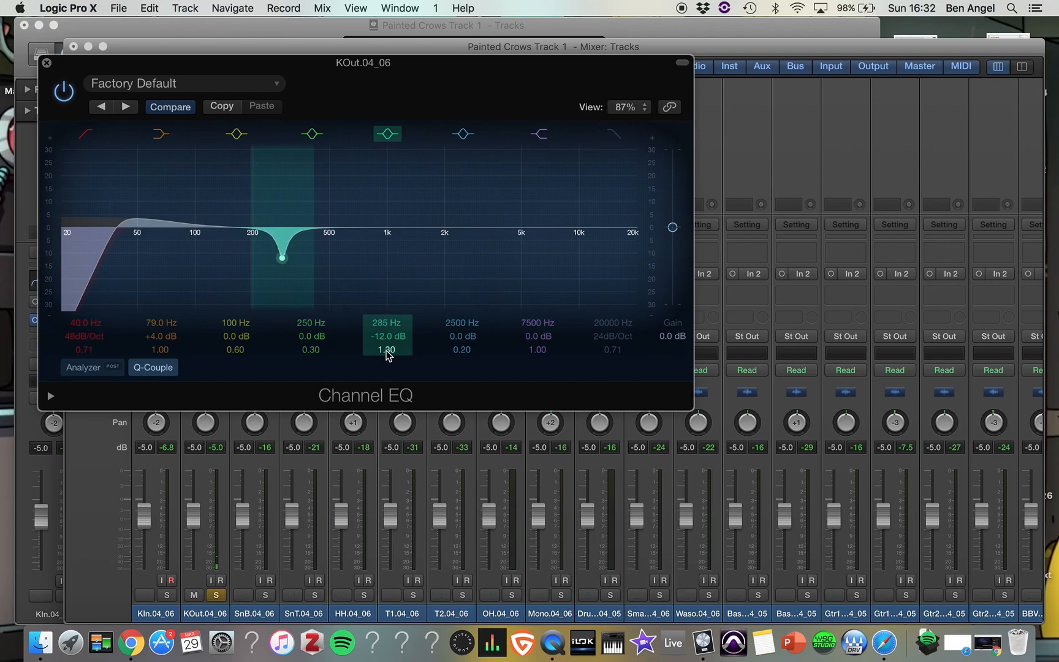
{"action": "left_click_drag", "start_coordinate": [463, 228], "coordinate": [435, 220]}
{"action": "left_click_drag", "start_coordinate": [463, 351], "coordinate": [464, 355]}
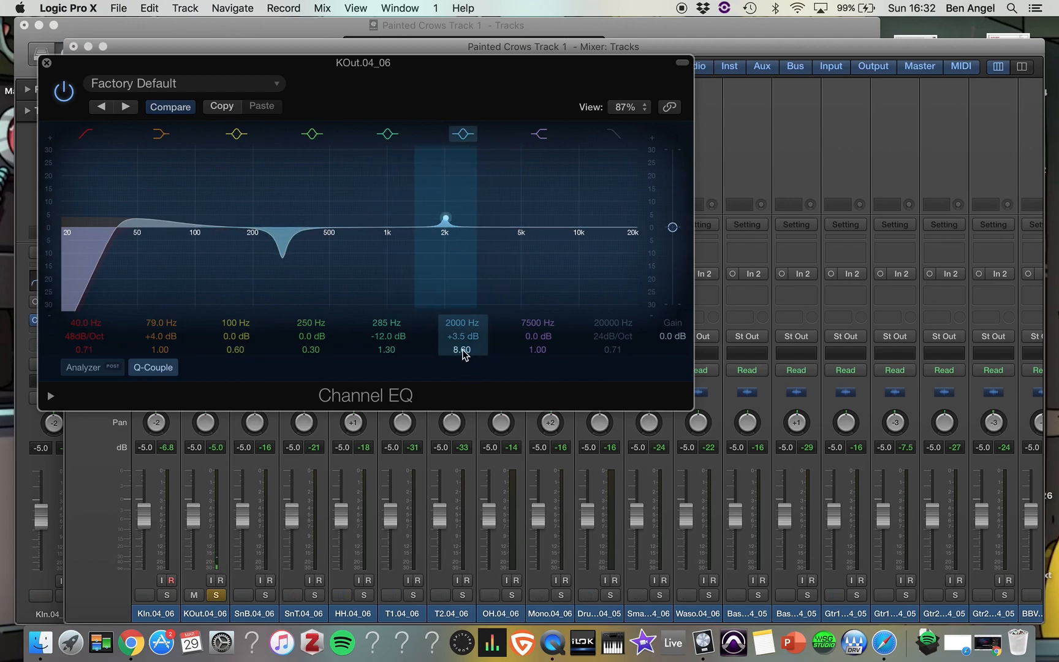
Boost KOut.04_06's high shelf by 3.0 dB at 5100 Hz, and add 5.5 dB at 94 Hz with a Q of 2.80
{"action": "left_click_drag", "start_coordinate": [551, 232], "coordinate": [522, 230]}
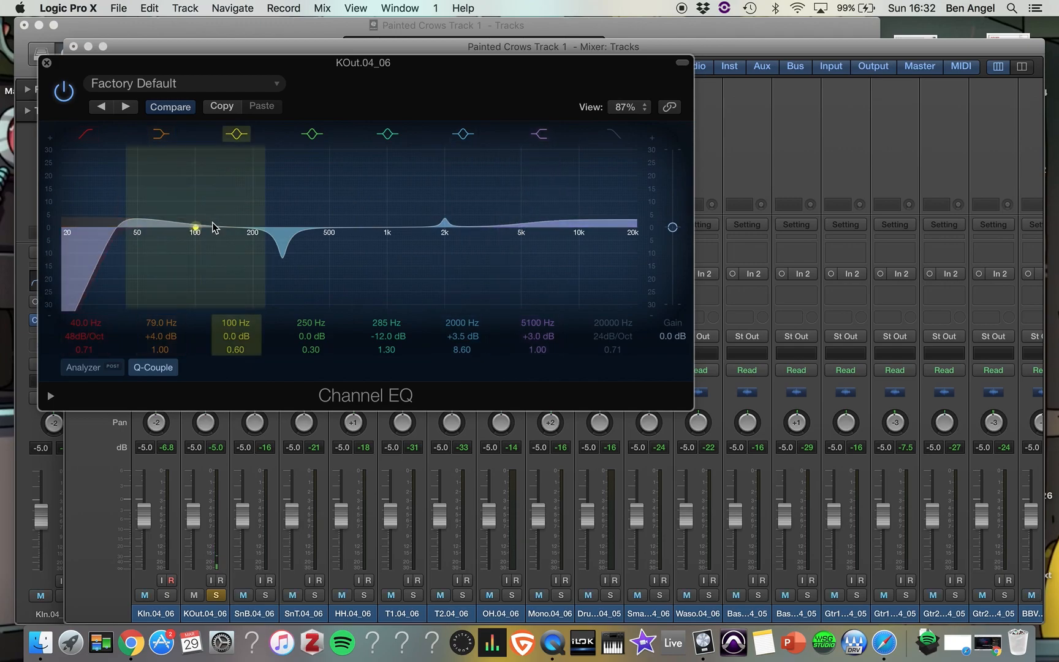
{"action": "left_click_drag", "start_coordinate": [215, 225], "coordinate": [207, 207]}
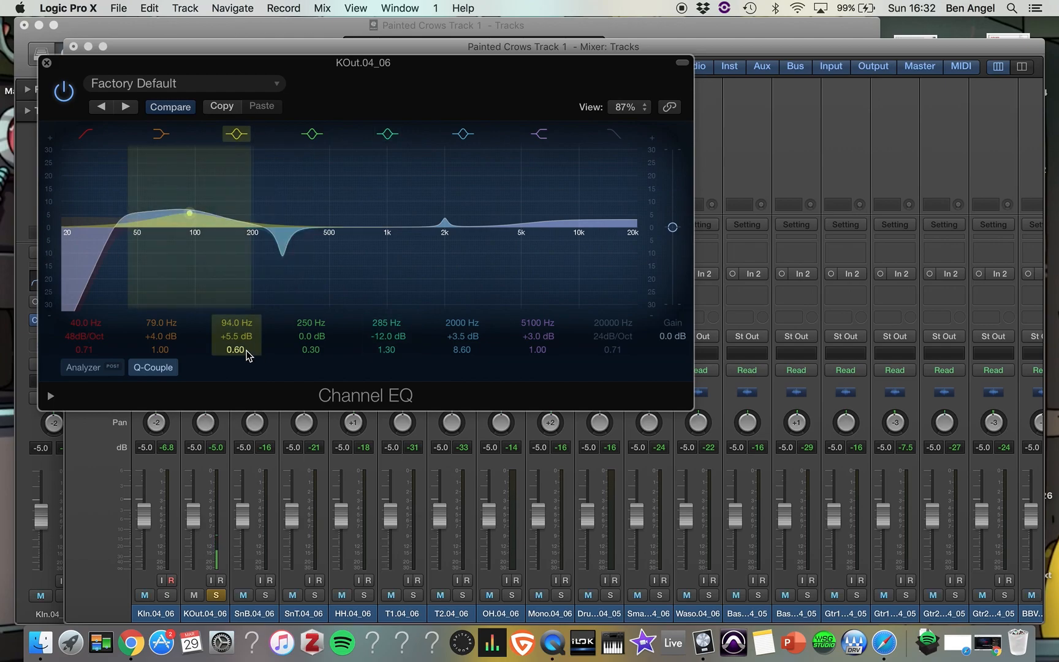
{"action": "left_click_drag", "start_coordinate": [237, 350], "coordinate": [237, 316]}
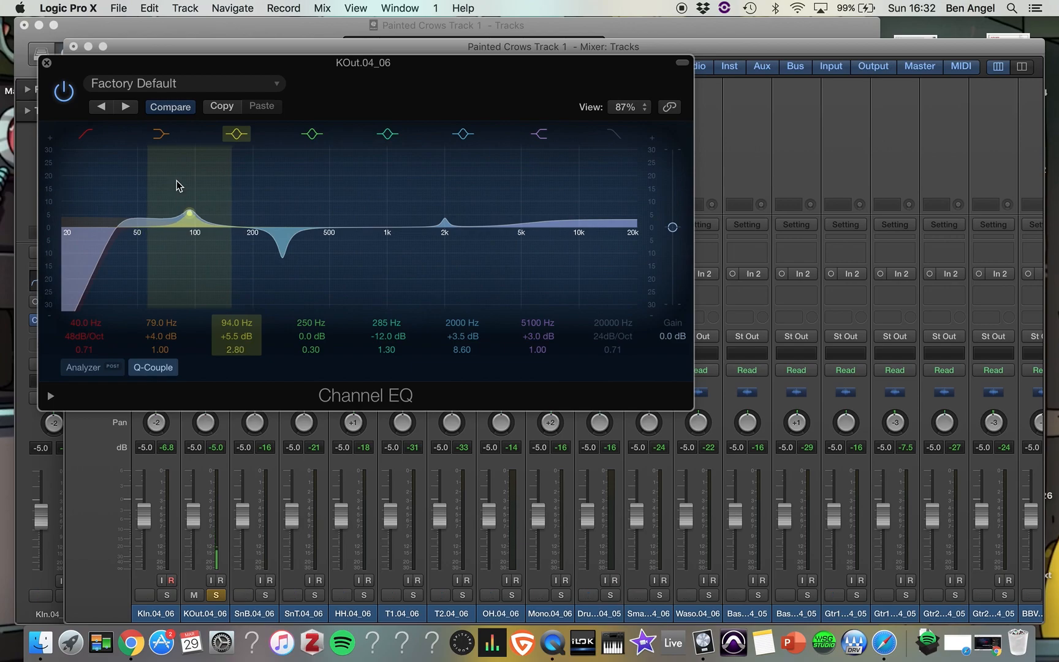
Compare KOut.04_06 with its EQ bypassed and active, set the EQ's output gain to -1.0 dB, and close the EQ
{"action": "left_click", "coordinate": [65, 95]}
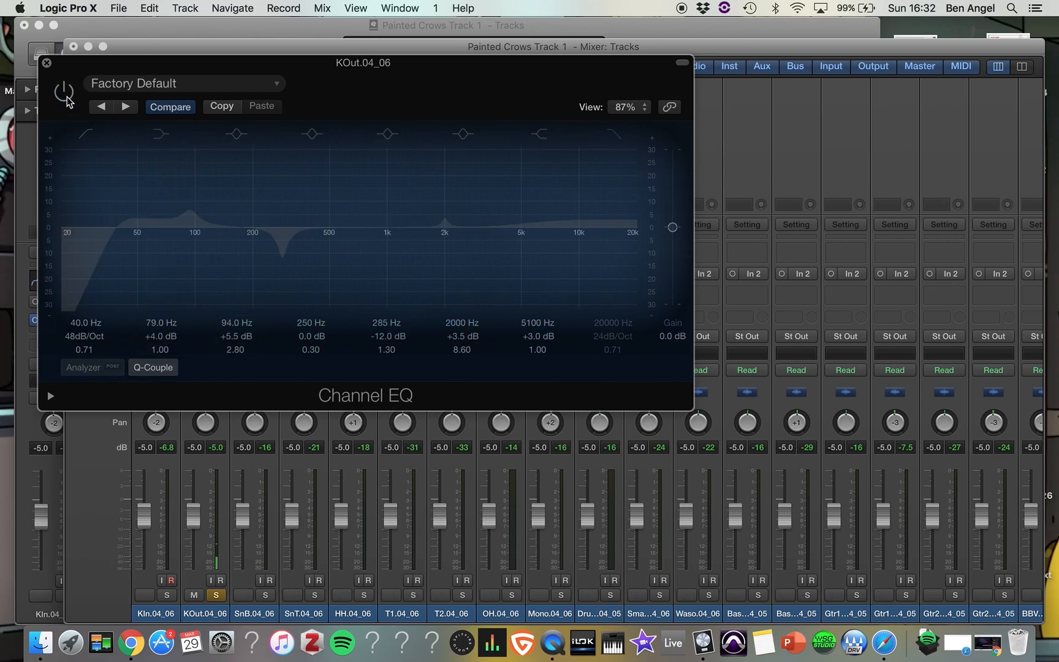
{"action": "left_click", "coordinate": [64, 92]}
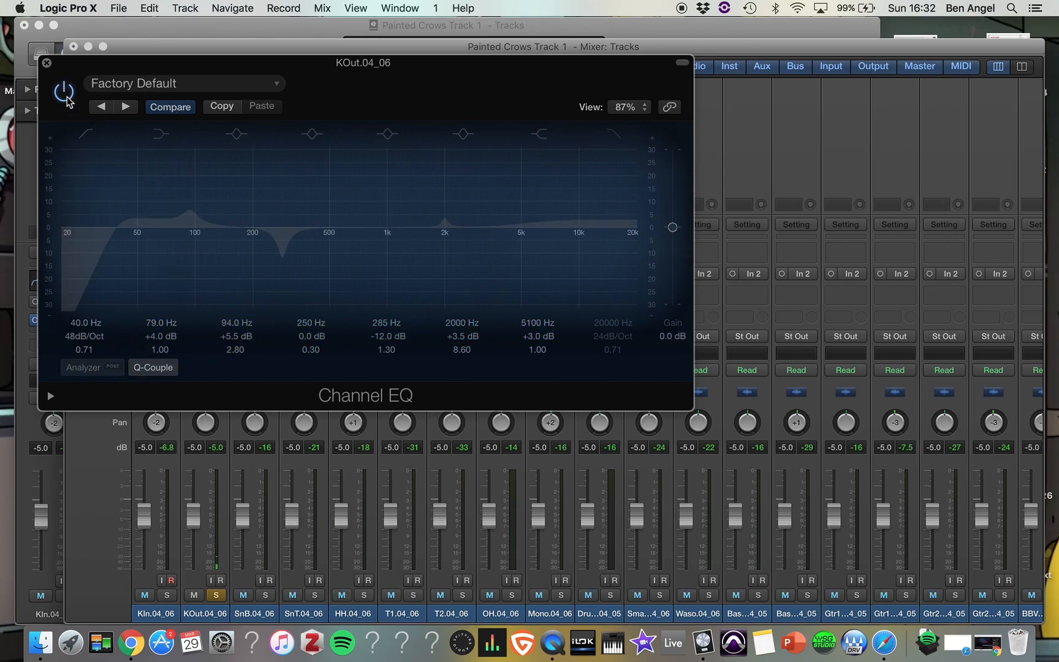
{"action": "left_click_drag", "start_coordinate": [674, 235], "coordinate": [675, 237]}
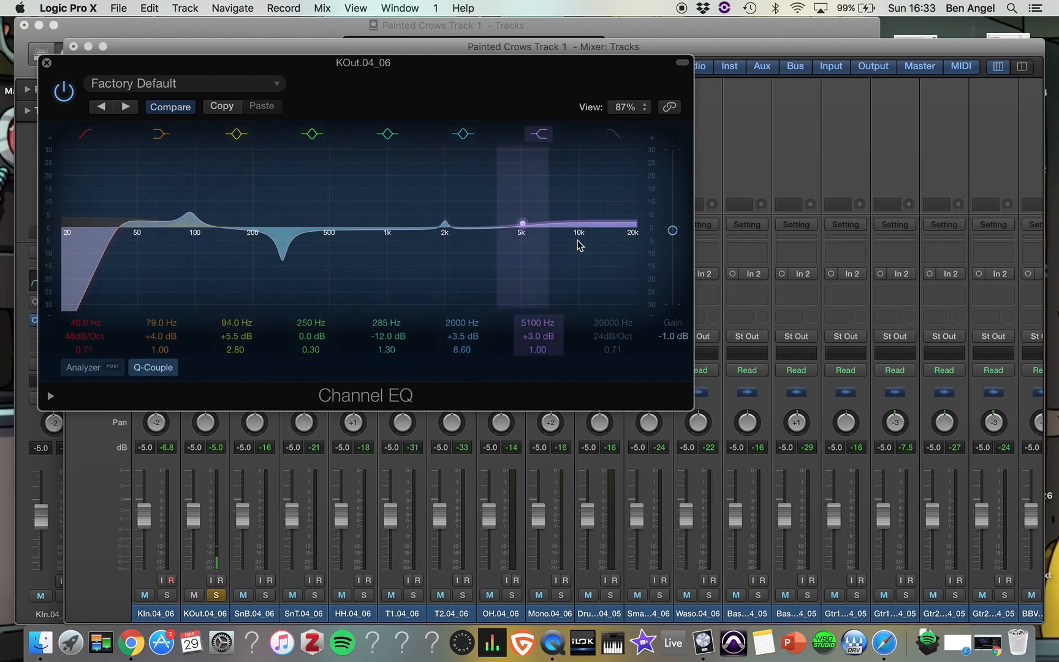
{"action": "left_click", "coordinate": [46, 64]}
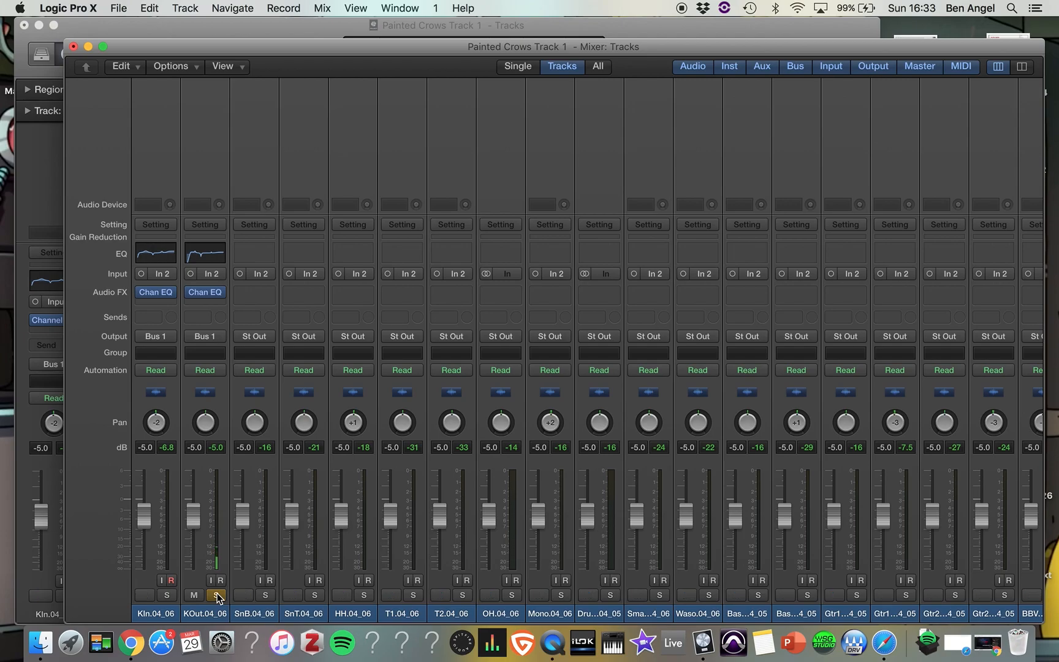
Unsolo KOut.04_06 and solo the KIK bus
{"action": "left_click", "coordinate": [218, 596]}
{"action": "scroll", "coordinate": [394, 576], "scroll_direction": "right", "scroll_amount": 10}
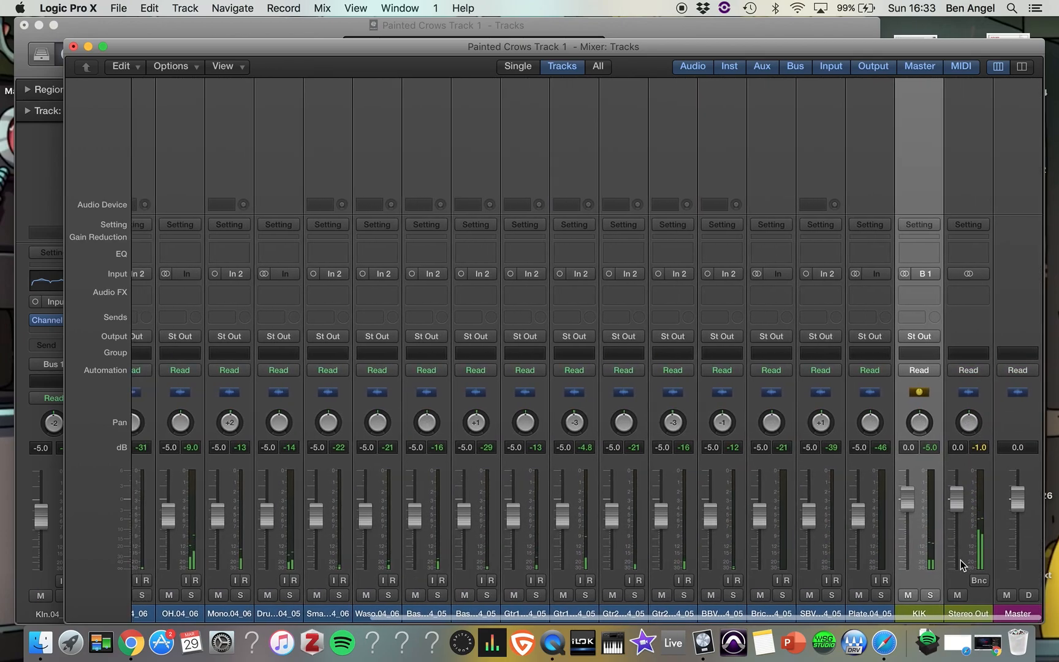
{"action": "left_click", "coordinate": [935, 593]}
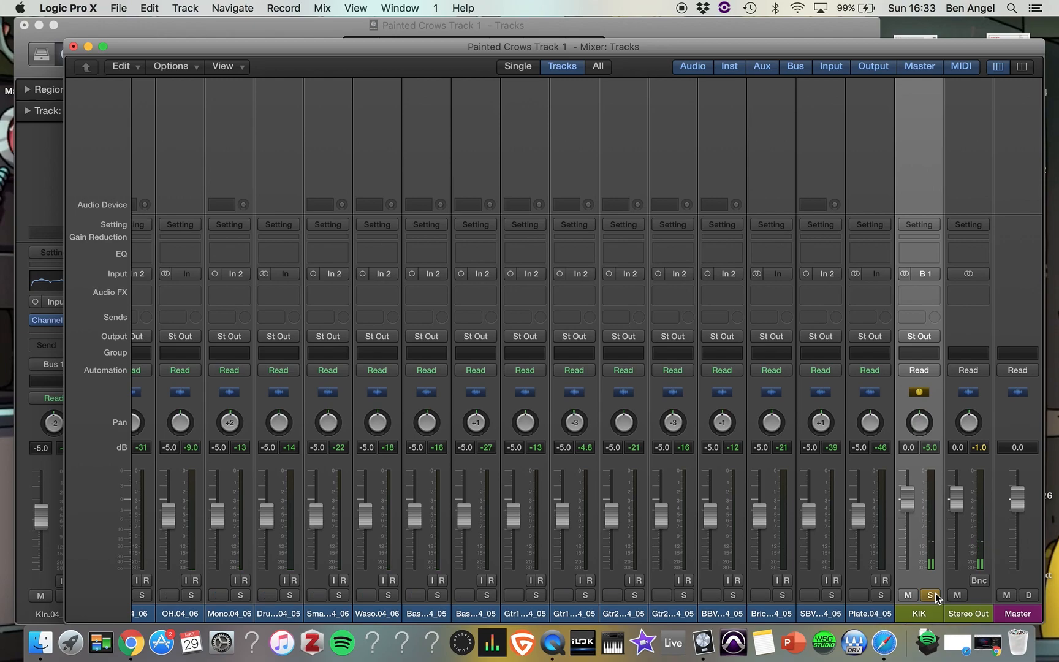
Compare the soloed KIK bus with both kick tracks' EQs bypassed and active, leaving both EQs on
{"action": "scroll", "coordinate": [553, 401], "scroll_direction": "left", "scroll_amount": 15}
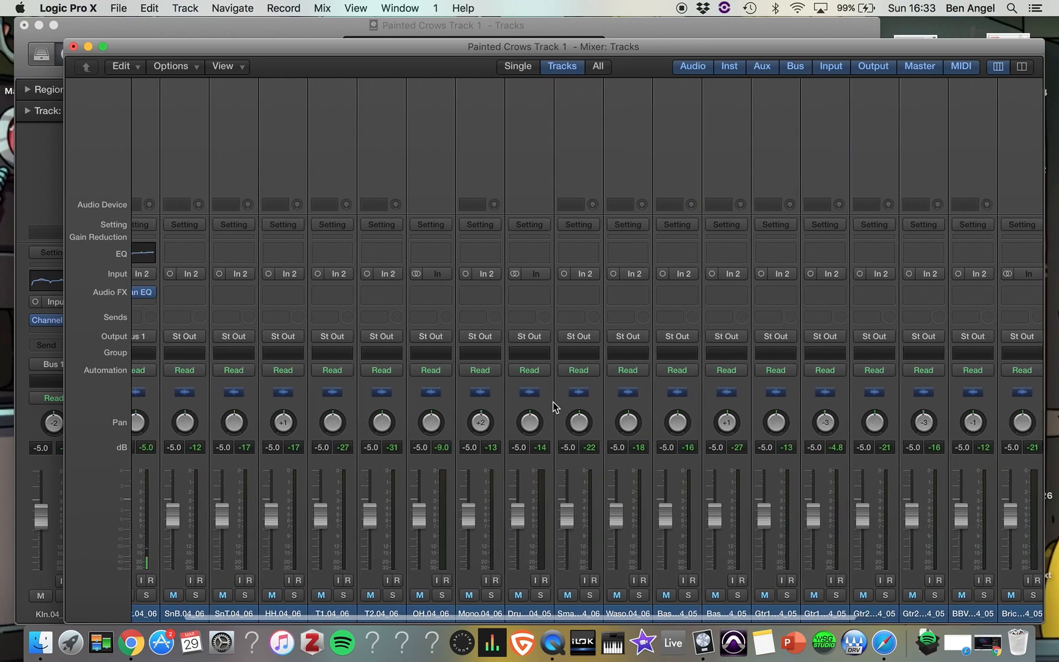
{"action": "left_click", "coordinate": [142, 292]}
{"action": "left_click", "coordinate": [192, 291]}
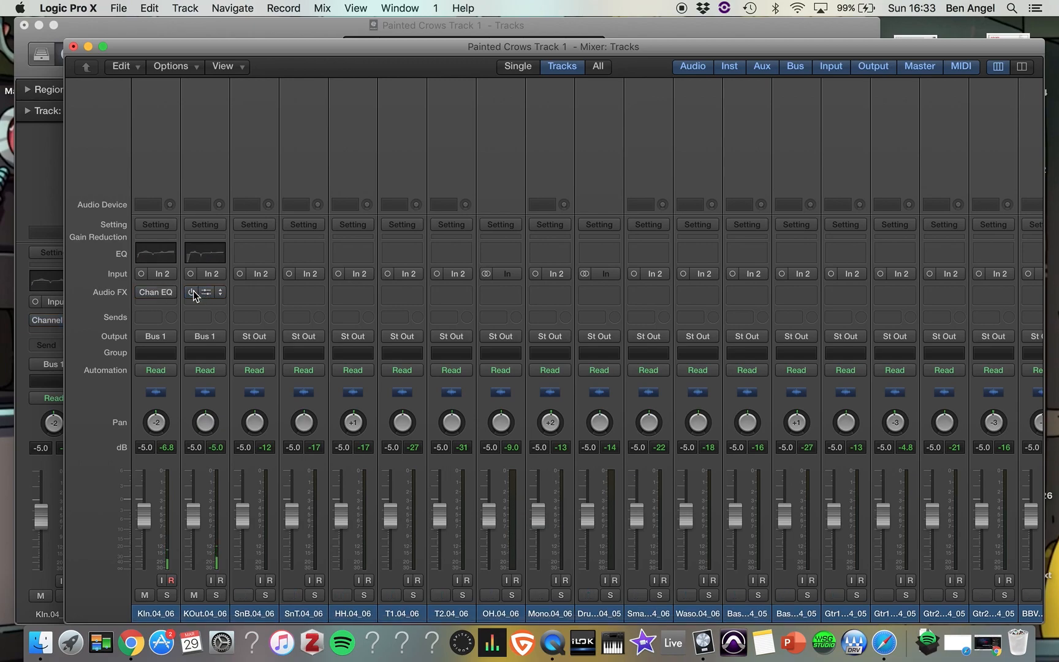
{"action": "left_click", "coordinate": [193, 291]}
{"action": "left_click", "coordinate": [142, 293]}
Lower the KIK bus fader to -2.0 dB
{"action": "scroll", "coordinate": [414, 159], "scroll_direction": "right", "scroll_amount": 10}
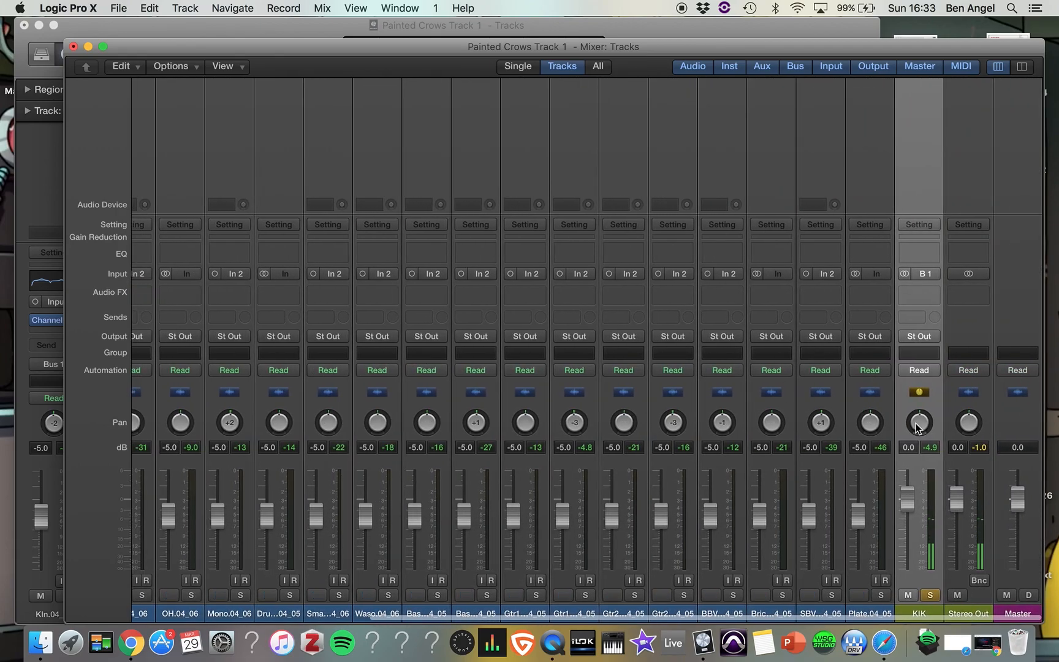
{"action": "left_click_drag", "start_coordinate": [907, 499], "coordinate": [908, 507]}
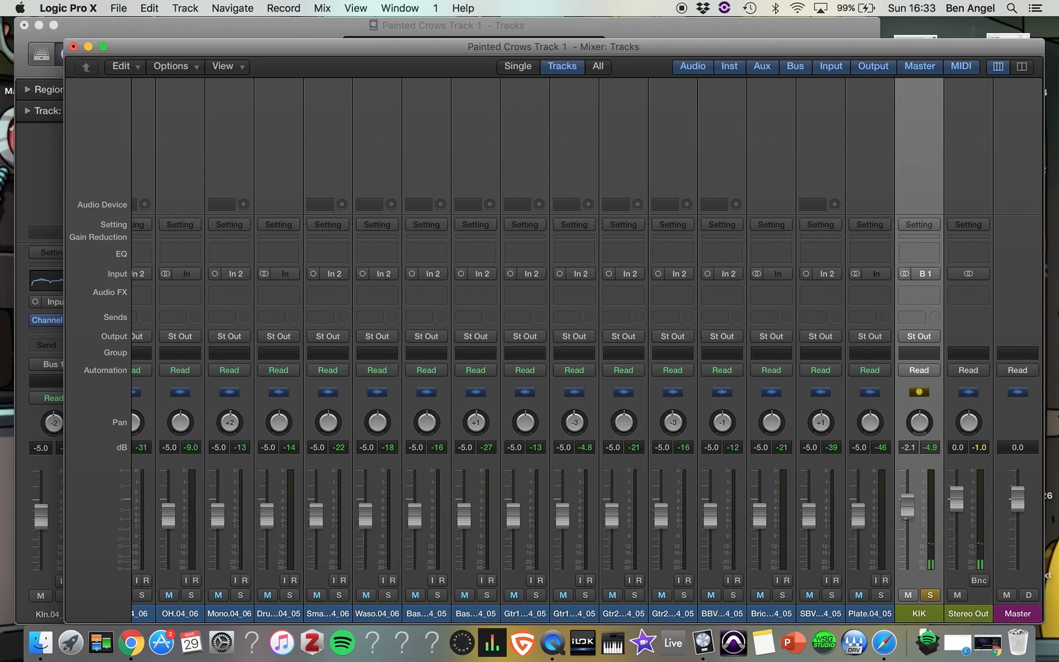
{"action": "left_click_drag", "start_coordinate": [908, 506], "coordinate": [908, 522]}
Minimise the mixer, stop playback, and examine the KIn.04_06 and KOut.04_06 waveforms up close around bar 32
{"action": "left_click", "coordinate": [88, 47]}
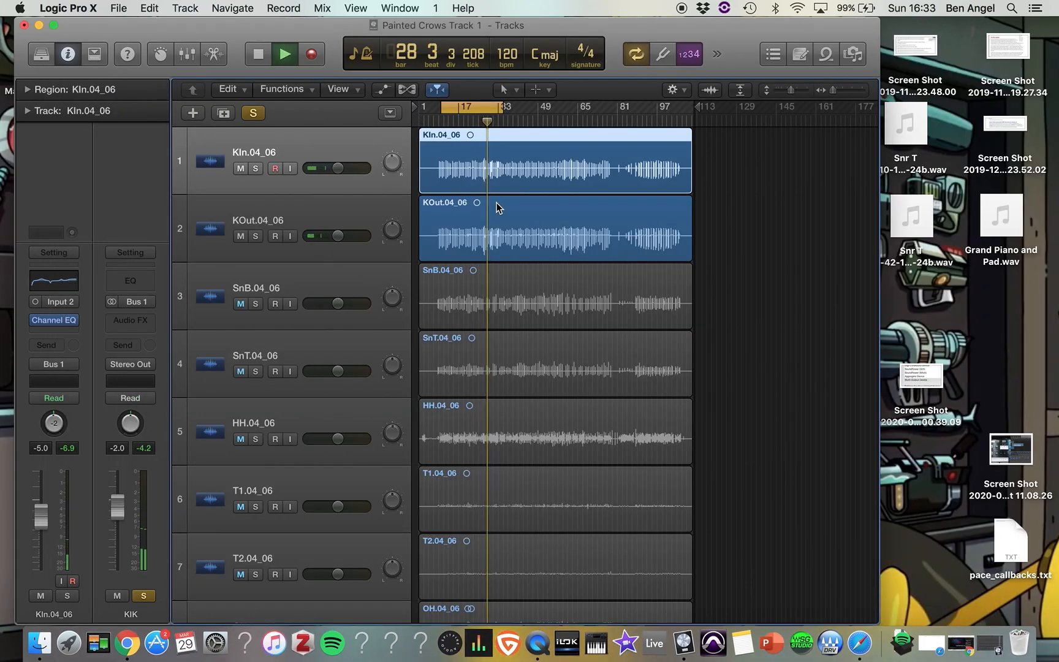
{"action": "key", "text": "super+Down"}
{"action": "key", "text": "super+Down"}
{"action": "key", "text": "super+Down"}
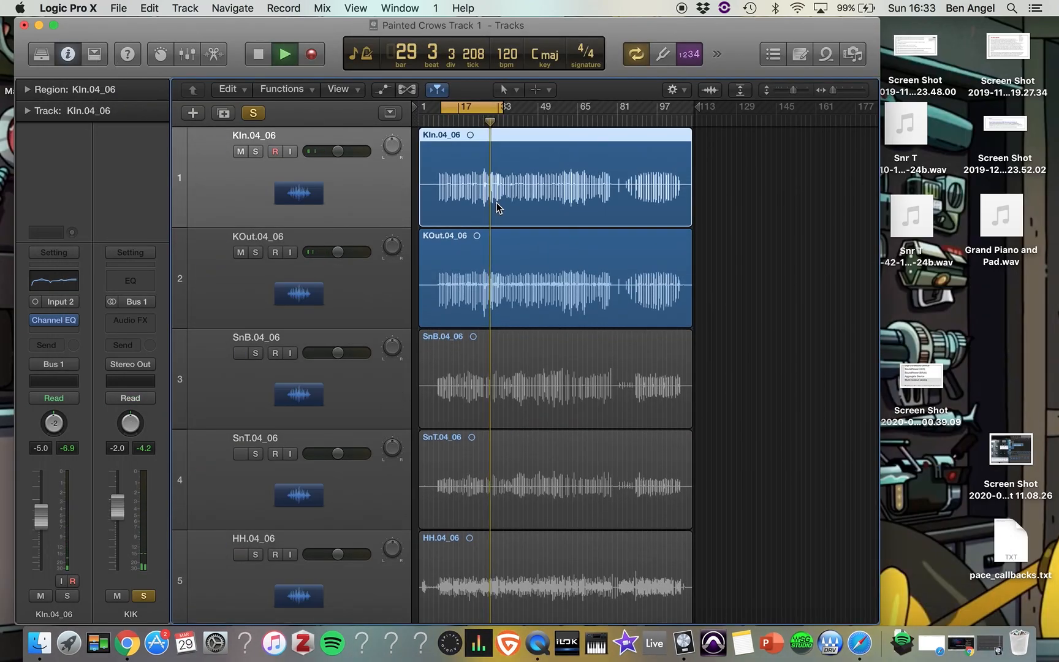
{"action": "key", "text": "super+Down"}
{"action": "key", "text": "super+Down"}
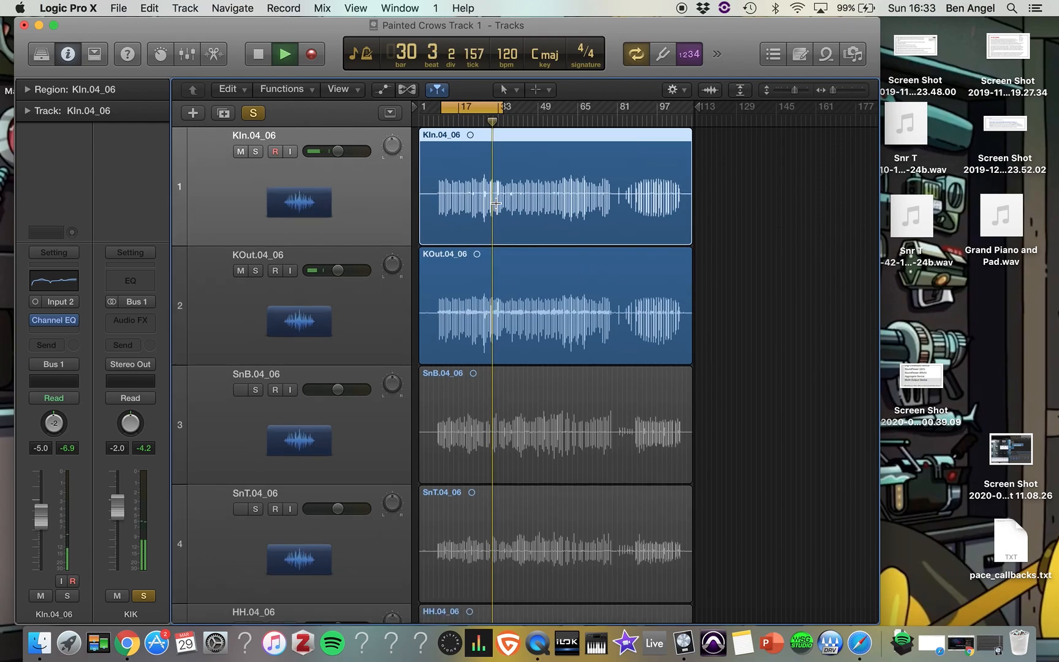
{"action": "key", "text": "super+Down"}
{"action": "key", "text": "super+Down"}
{"action": "key", "text": "super+Right"}
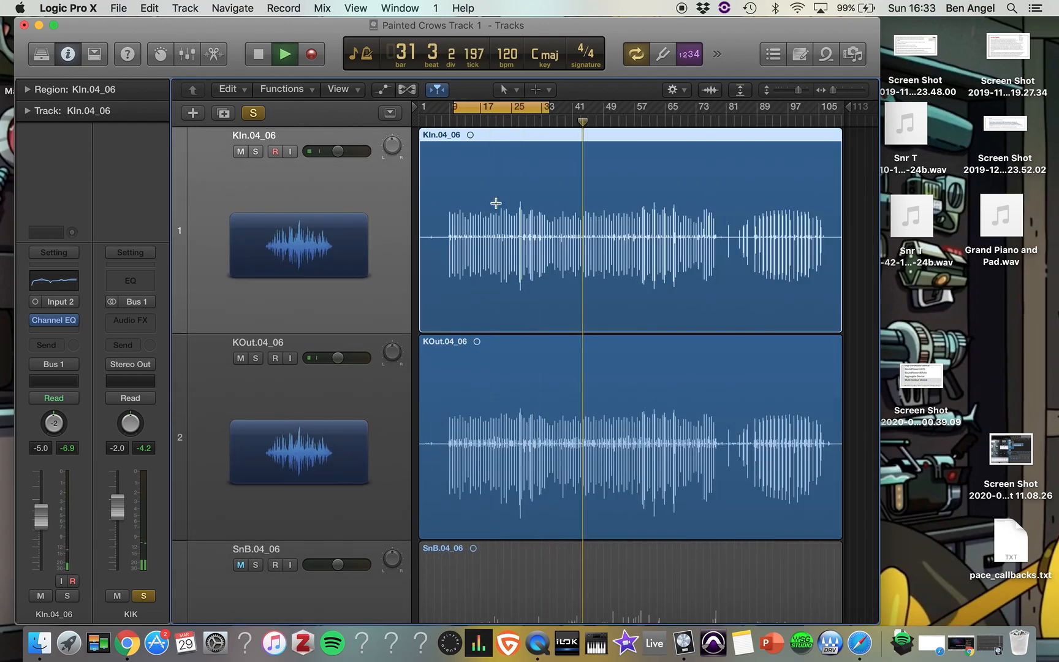
{"action": "key", "text": "super+Right"}
{"action": "key", "text": "space"}
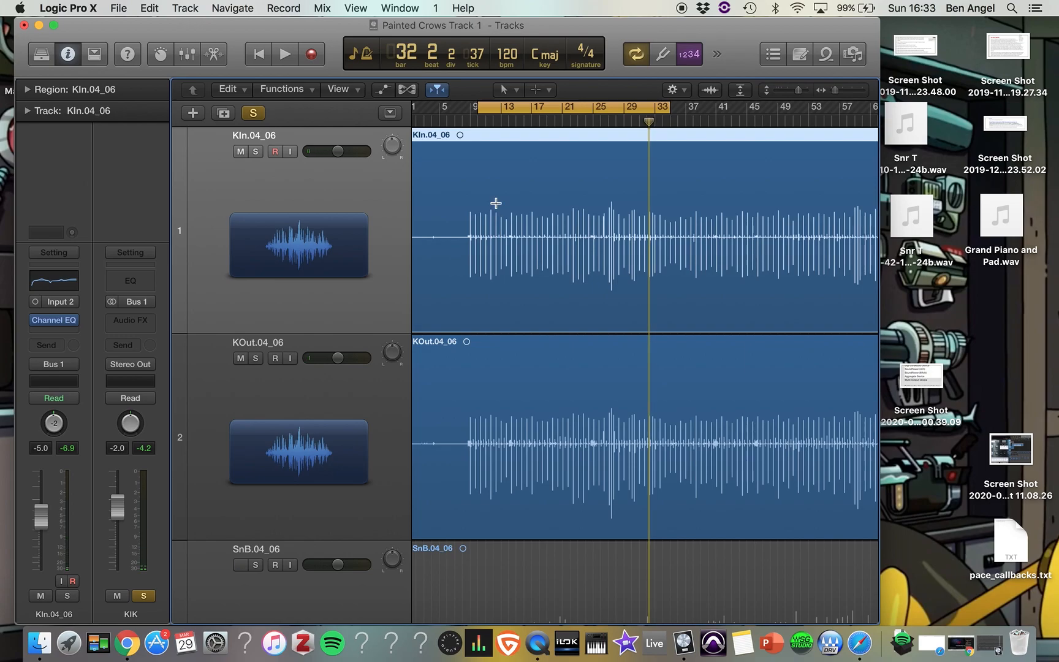
{"action": "key", "text": "super+Right"}
{"action": "key", "text": "super+Right"}
{"action": "key", "text": "super+Right"}
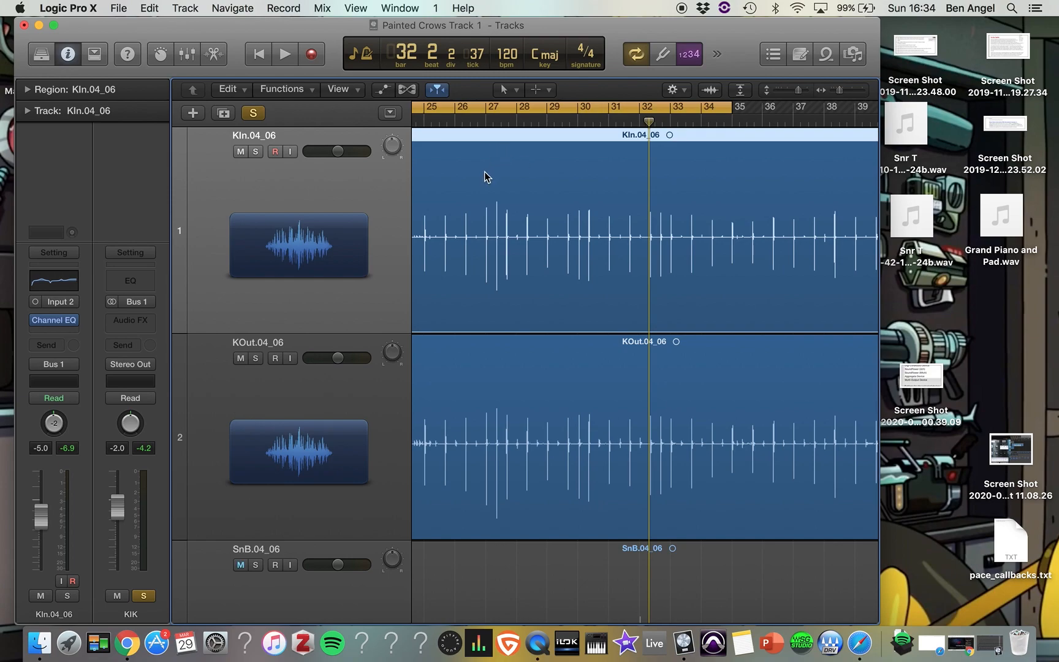
Examine the KIn.04_06 and KOut.04_06 waveforms along the song, from the first kick hits to the end of the main section
{"action": "scroll", "coordinate": [485, 177], "scroll_direction": "left", "scroll_amount": 10}
{"action": "scroll", "coordinate": [484, 177], "scroll_direction": "left", "scroll_amount": 8}
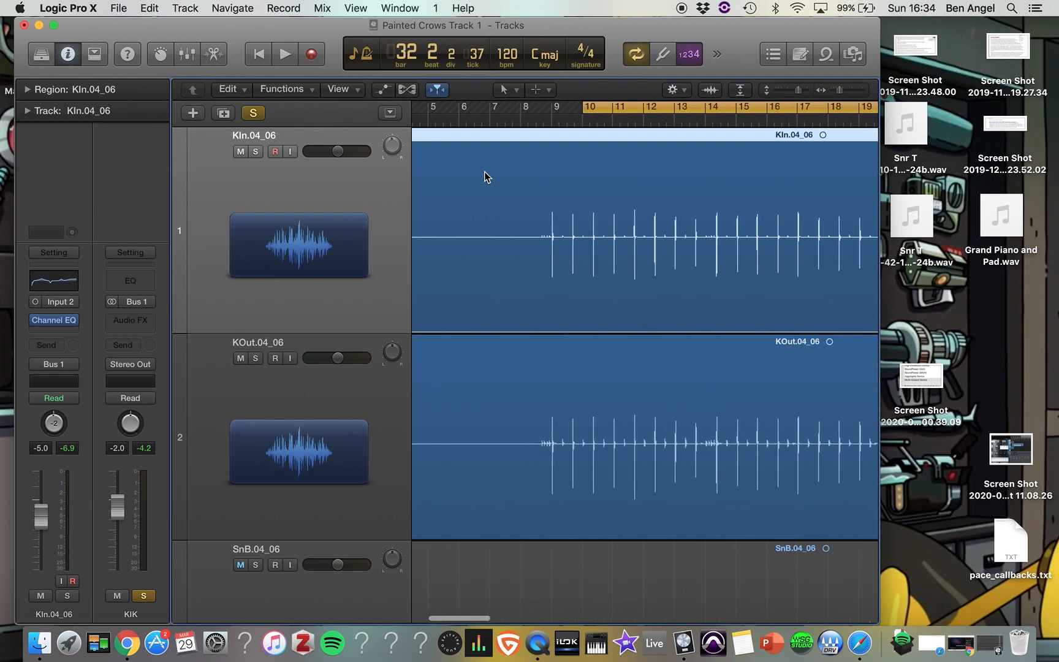
{"action": "scroll", "coordinate": [485, 177], "scroll_direction": "right", "scroll_amount": 6}
{"action": "scroll", "coordinate": [484, 177], "scroll_direction": "right", "scroll_amount": 10}
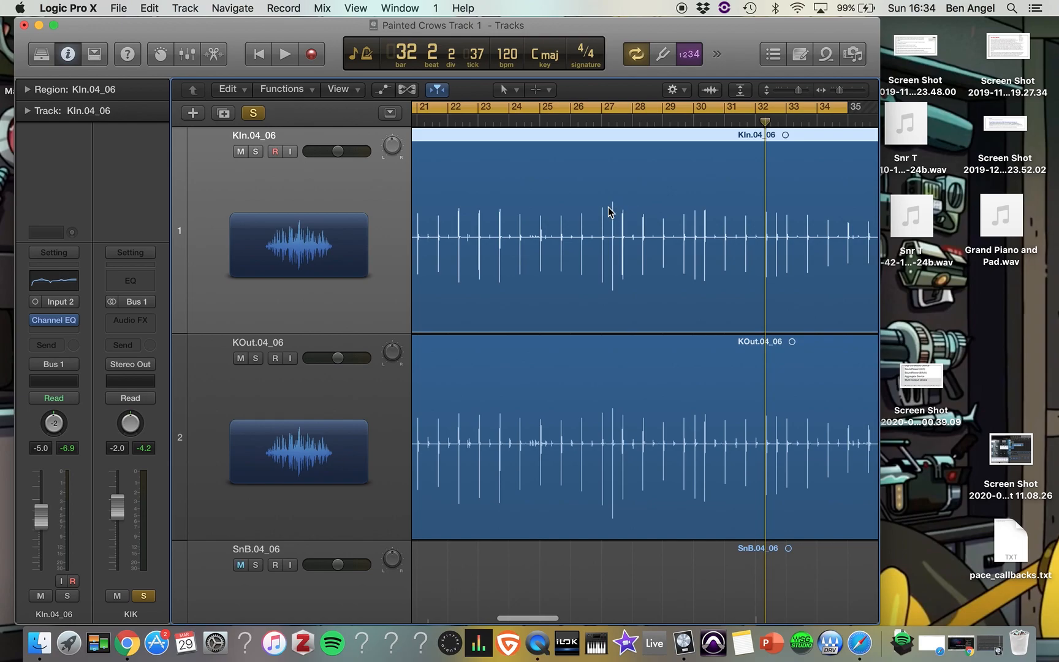
{"action": "scroll", "coordinate": [608, 208], "scroll_direction": "right", "scroll_amount": 20}
{"action": "scroll", "coordinate": [608, 207], "scroll_direction": "right", "scroll_amount": 6}
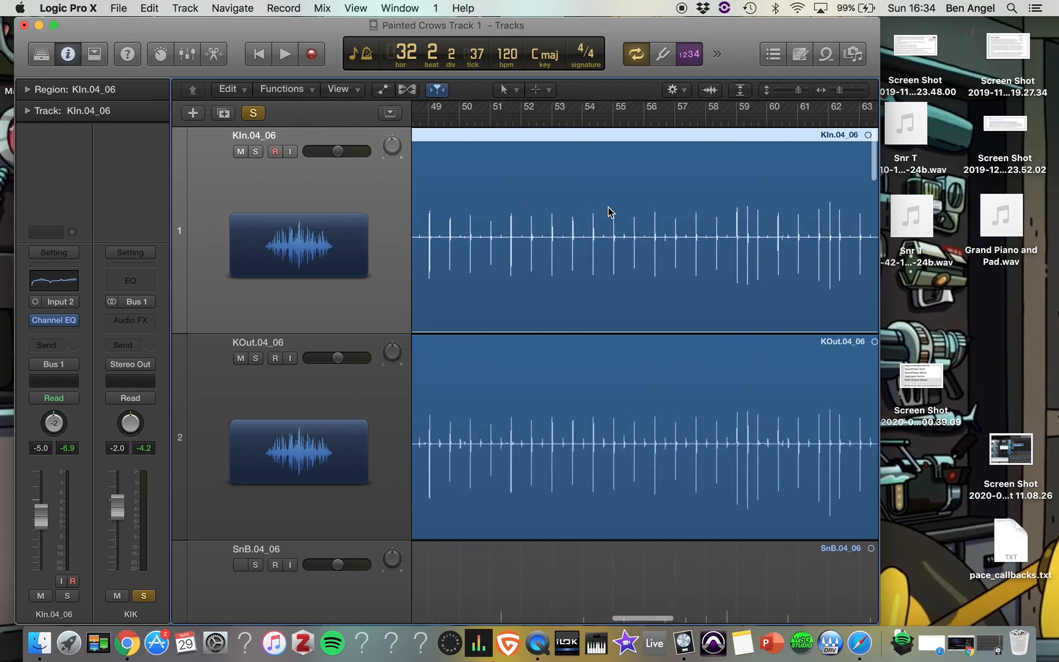
{"action": "scroll", "coordinate": [608, 207], "scroll_direction": "right", "scroll_amount": 6}
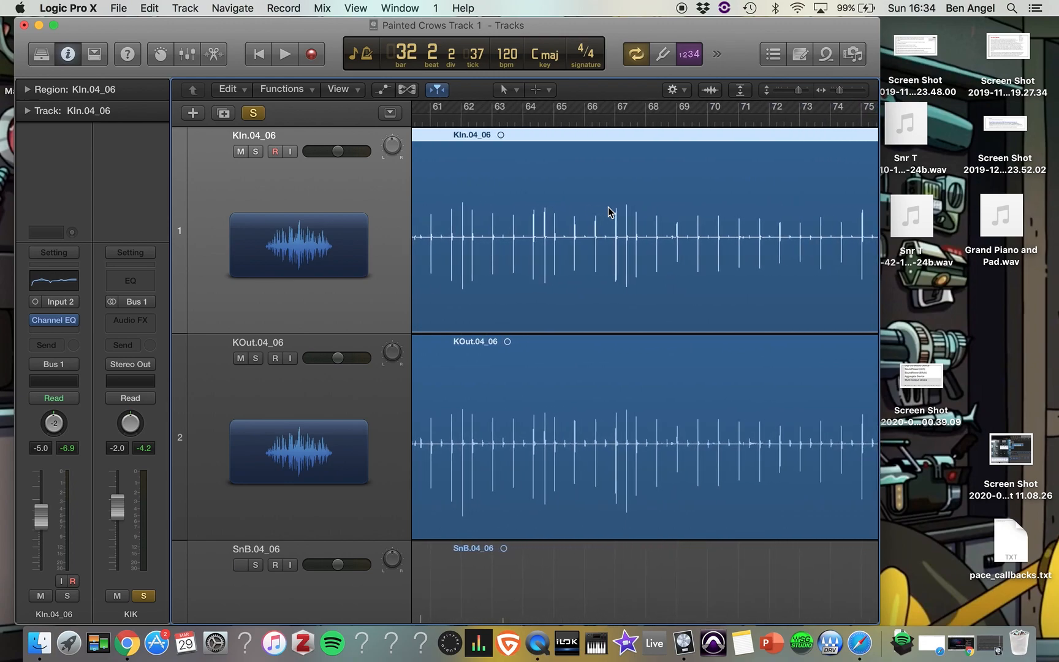
{"action": "scroll", "coordinate": [609, 212], "scroll_direction": "right", "scroll_amount": 4}
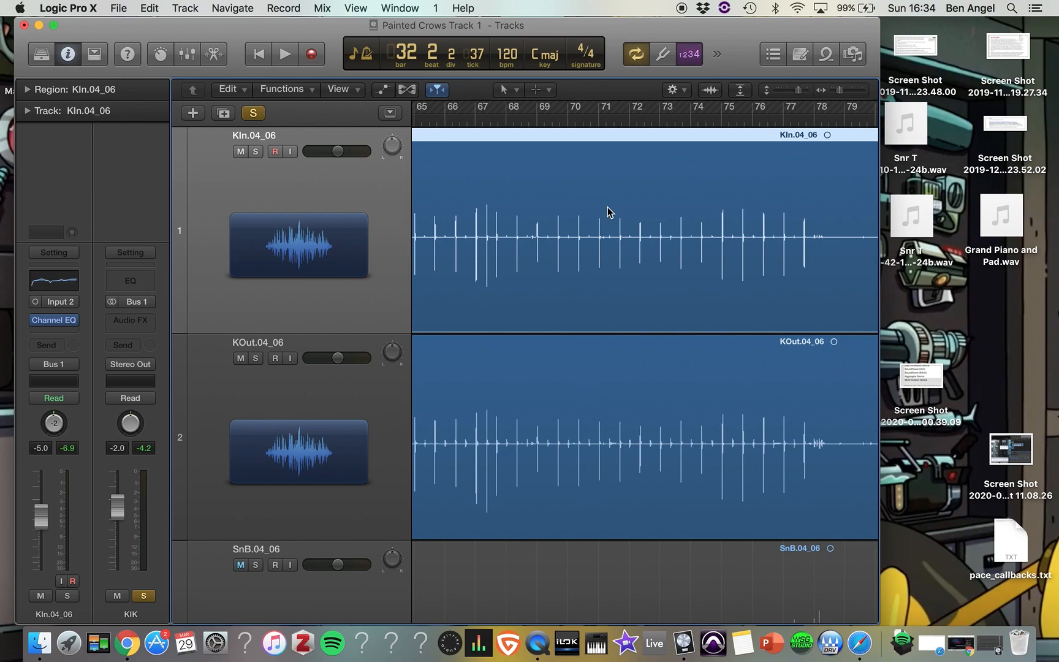
{"action": "scroll", "coordinate": [513, 220], "scroll_direction": "left", "scroll_amount": 8}
{"action": "scroll", "coordinate": [512, 221], "scroll_direction": "left", "scroll_amount": 20}
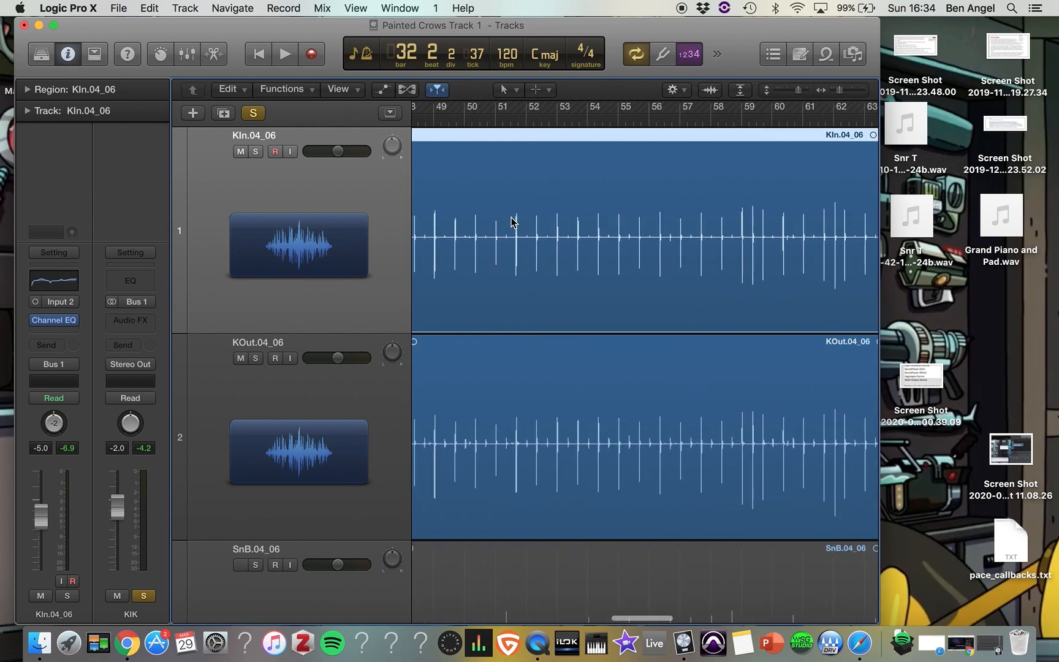
{"action": "scroll", "coordinate": [512, 220], "scroll_direction": "left", "scroll_amount": 11}
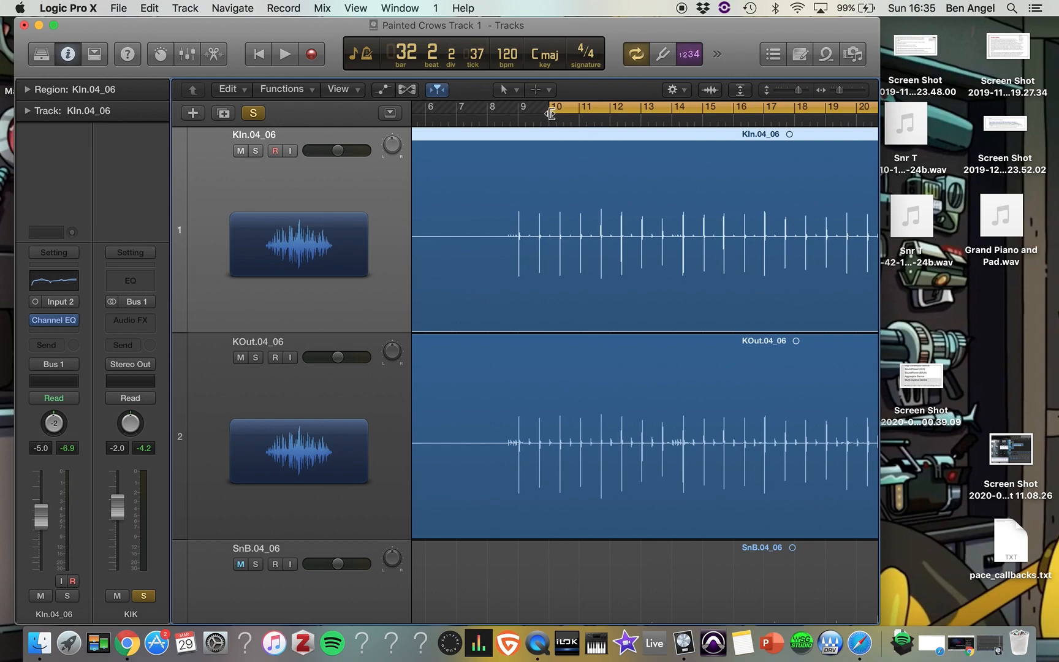
Place the playhead at the KIn.04_06 onset just after bar 9 and compare it up close with the KOut.04_06 onset
{"action": "left_click", "coordinate": [517, 120]}
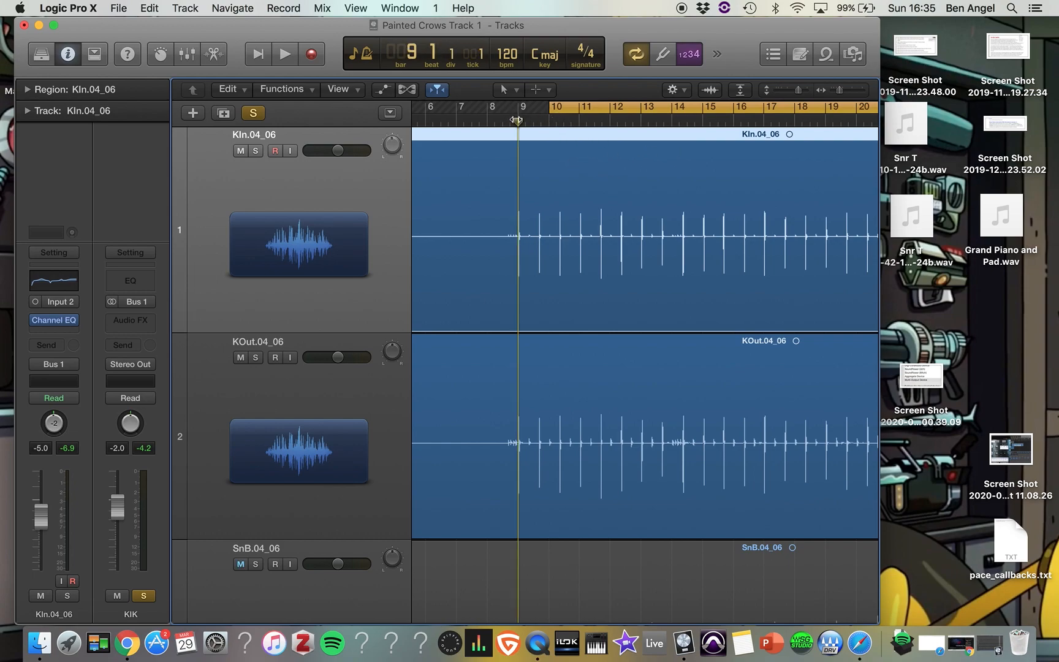
{"action": "scroll", "coordinate": [516, 120], "scroll_direction": "up", "scroll_amount": 10}
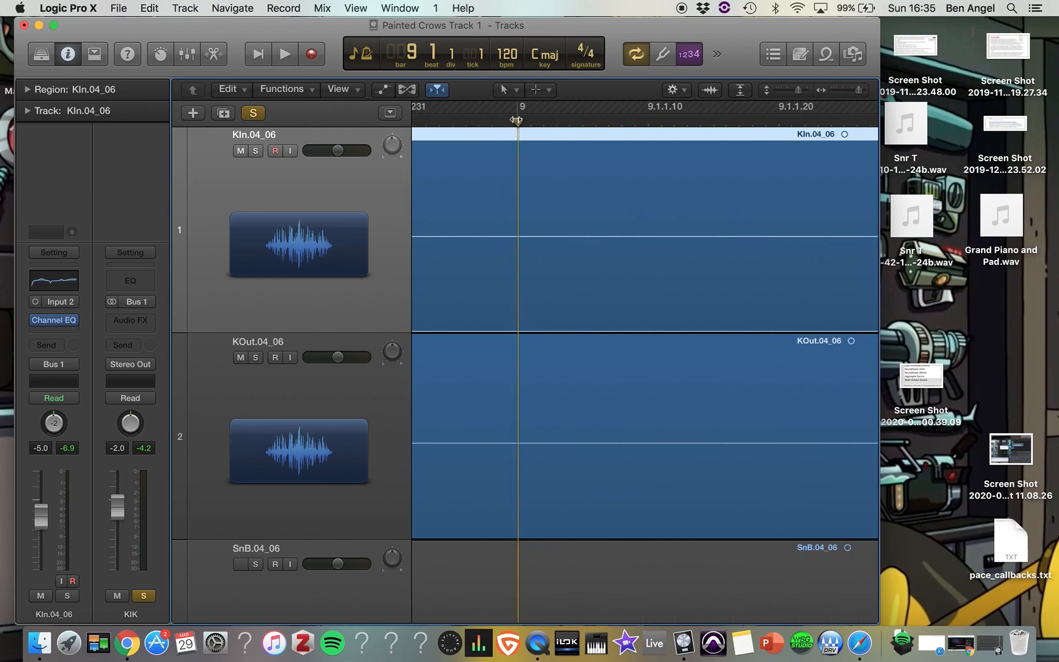
{"action": "scroll", "coordinate": [517, 120], "scroll_direction": "up", "scroll_amount": 3}
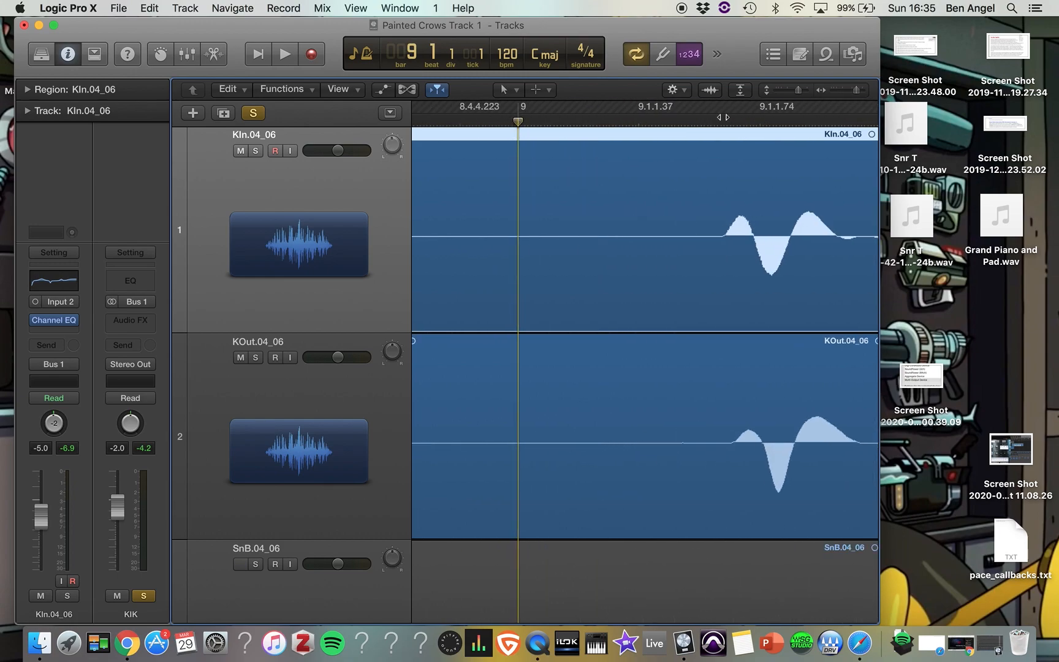
{"action": "left_click", "coordinate": [721, 120]}
{"action": "left_click_drag", "start_coordinate": [721, 120], "coordinate": [723, 121]}
{"action": "scroll", "coordinate": [703, 293], "scroll_direction": "up", "scroll_amount": 3}
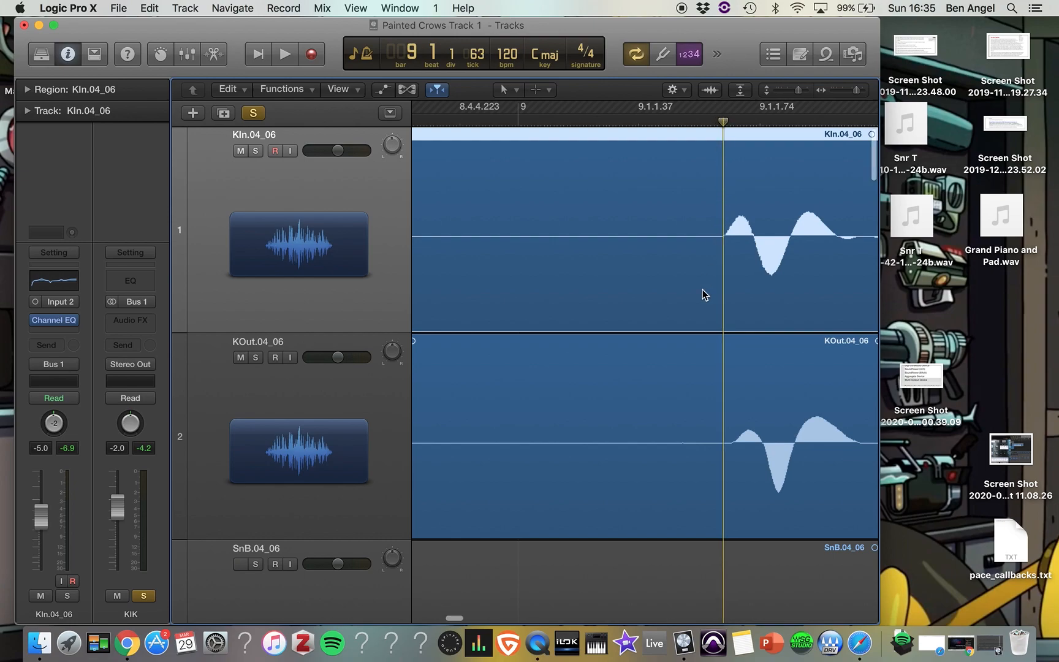
{"action": "scroll", "coordinate": [703, 294], "scroll_direction": "down", "scroll_amount": 2}
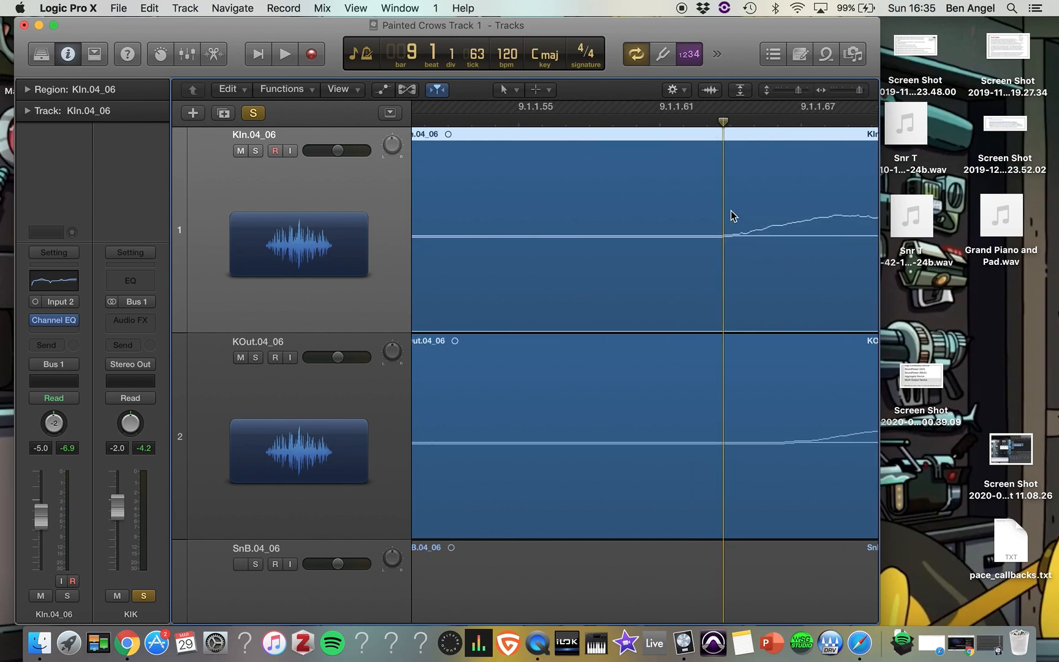
{"action": "left_click_drag", "start_coordinate": [723, 122], "coordinate": [738, 122]}
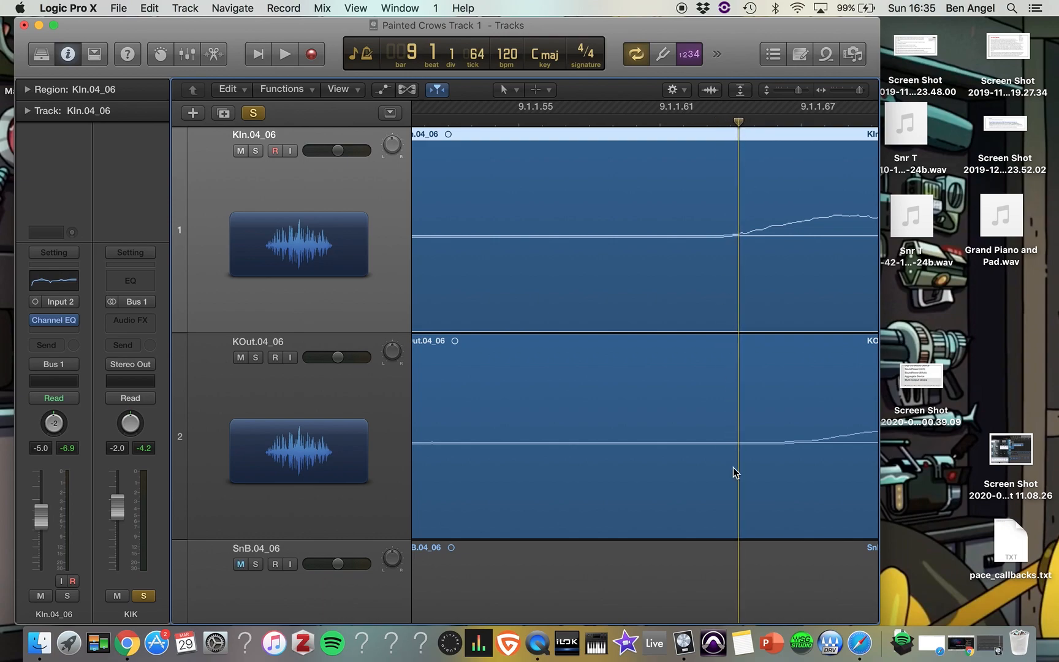
Place the playhead at 9 3 3 229, exactly on the onset of the second kick hit in KIn.04_06
{"action": "scroll", "coordinate": [733, 469], "scroll_direction": "down", "scroll_amount": 3}
{"action": "scroll", "coordinate": [733, 466], "scroll_direction": "down", "scroll_amount": 5}
{"action": "scroll", "coordinate": [799, 435], "scroll_direction": "right", "scroll_amount": 5}
{"action": "scroll", "coordinate": [799, 435], "scroll_direction": "right", "scroll_amount": 6}
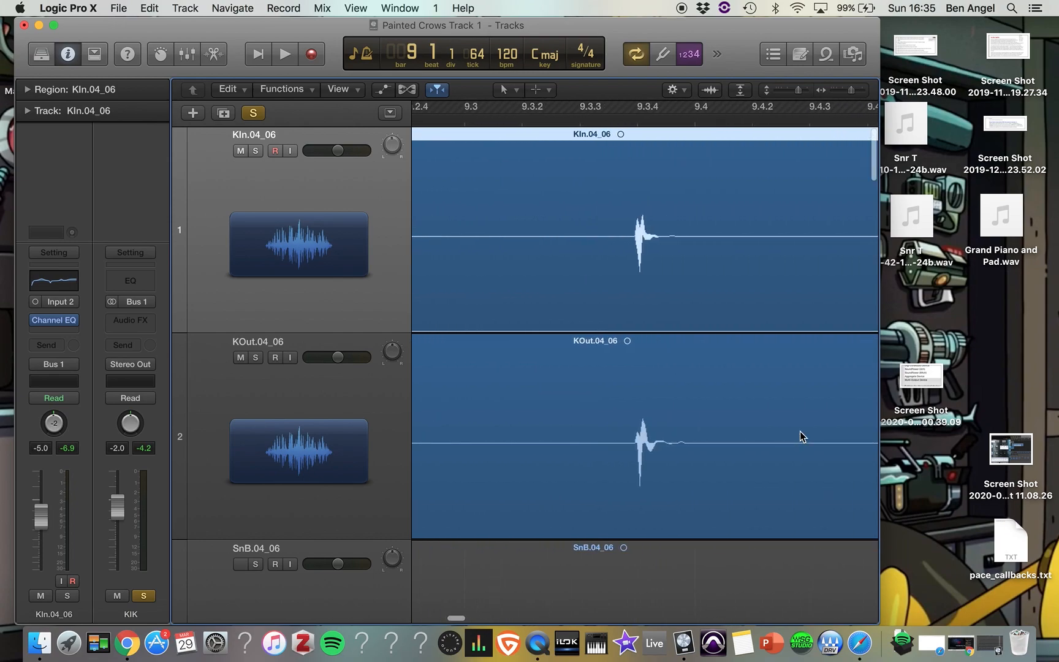
{"action": "left_click", "coordinate": [636, 117]}
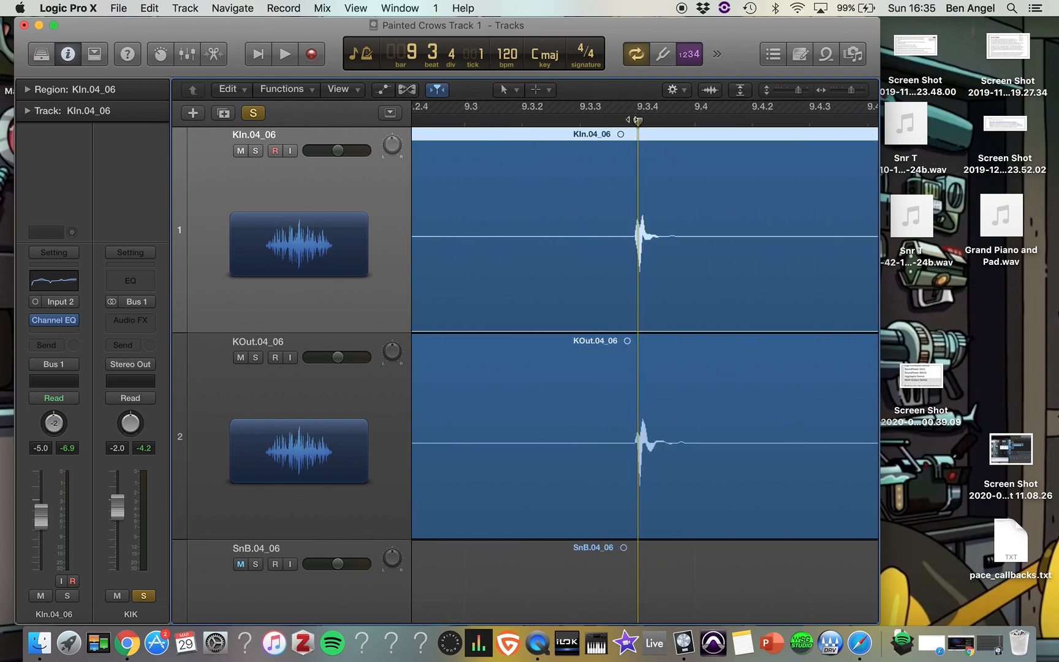
{"action": "scroll", "coordinate": [634, 119], "scroll_direction": "up", "scroll_amount": 5}
{"action": "scroll", "coordinate": [636, 120], "scroll_direction": "up", "scroll_amount": 2}
{"action": "left_click_drag", "start_coordinate": [515, 120], "coordinate": [469, 122]}
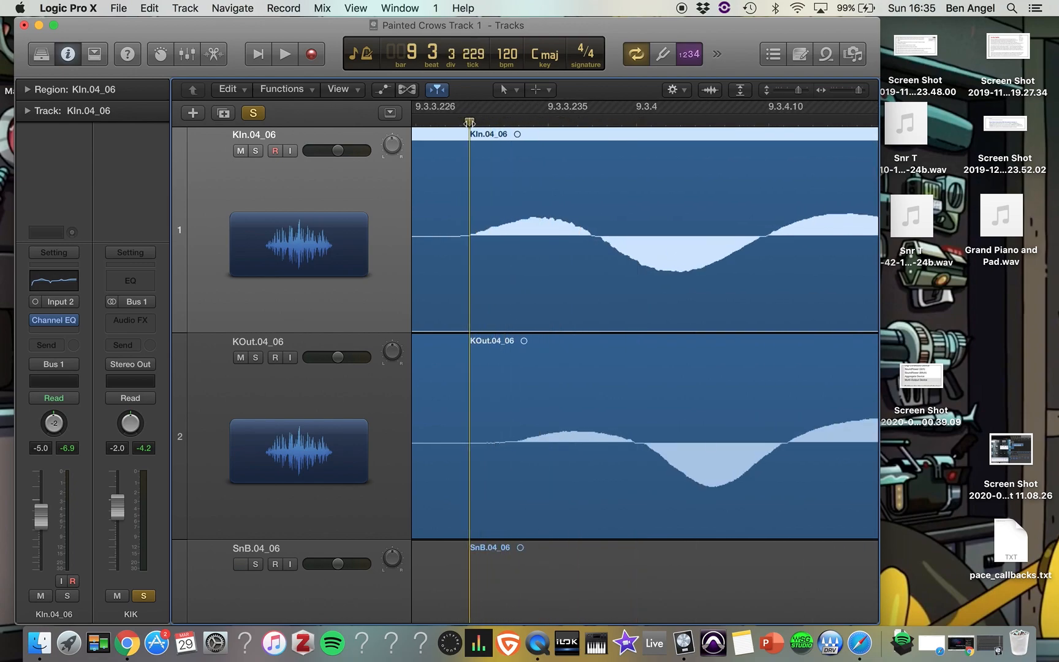
Try to move the KOut.04_06 region slightly earlier so its kick onset meets the playhead
{"action": "left_click", "coordinate": [588, 478]}
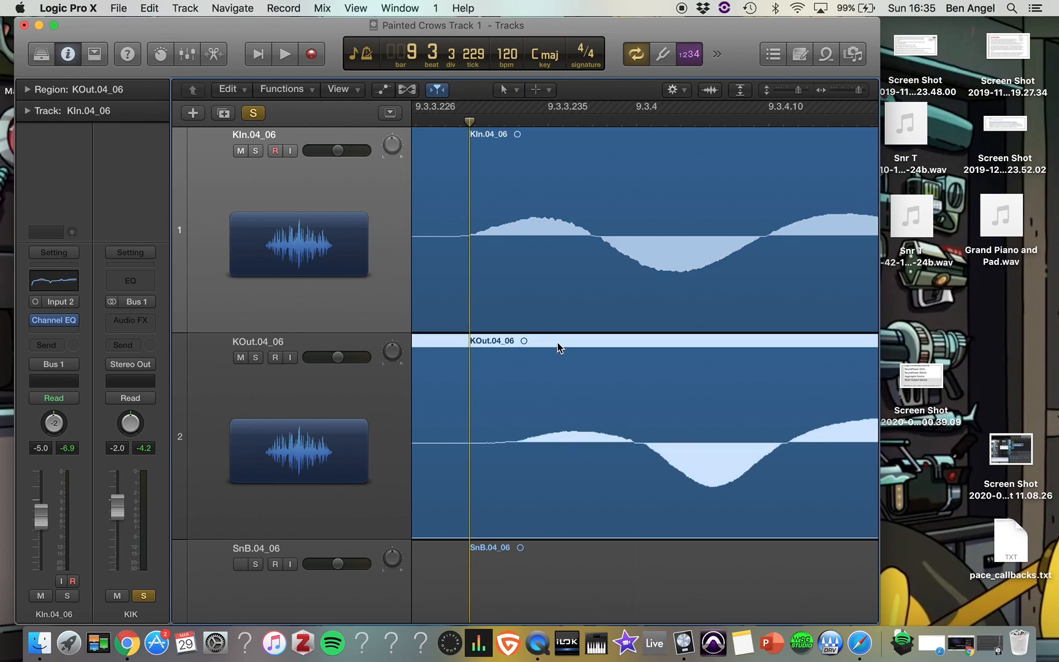
{"action": "left_click_drag", "start_coordinate": [557, 342], "coordinate": [516, 348]}
{"action": "left_click_drag", "start_coordinate": [500, 342], "coordinate": [461, 345]}
{"action": "scroll", "coordinate": [747, 191], "scroll_direction": "down", "scroll_amount": 1}
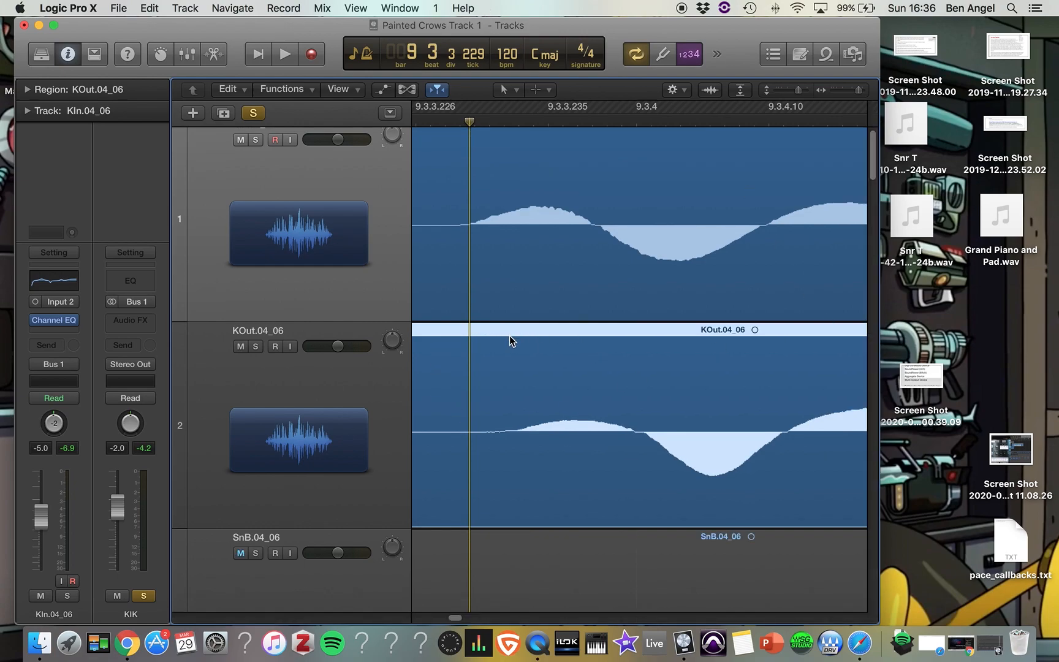
{"action": "left_click_drag", "start_coordinate": [499, 333], "coordinate": [448, 328]}
{"action": "left_click", "coordinate": [449, 332]}
{"action": "scroll", "coordinate": [471, 378], "scroll_direction": "up", "scroll_amount": 2}
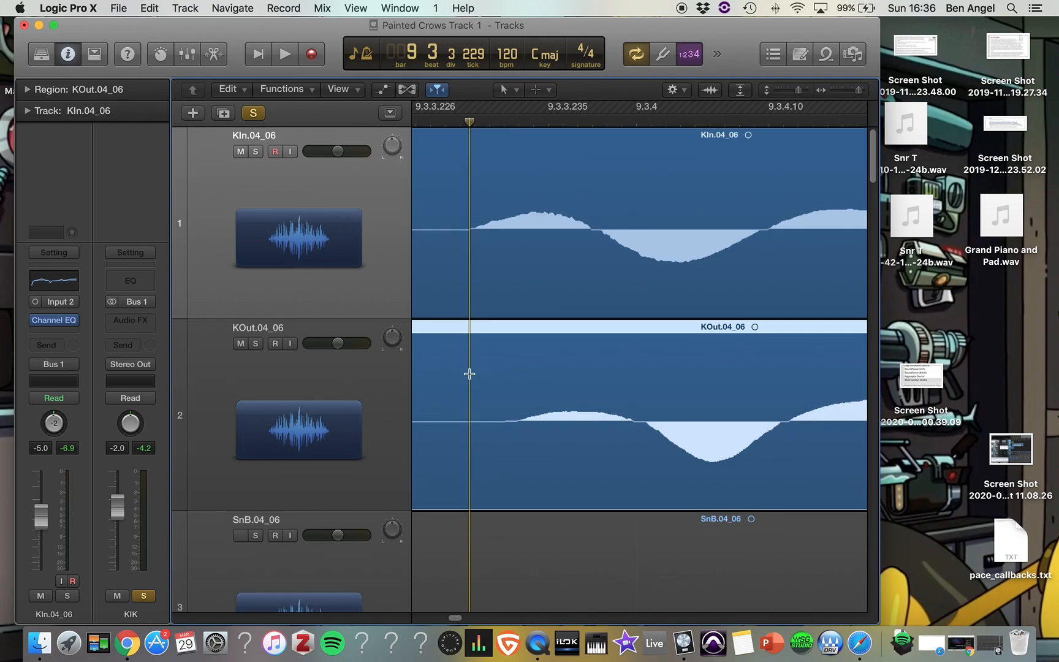
Trim the silent start of the KOut.04_06 region to about the middle of bar 6
{"action": "scroll", "coordinate": [469, 373], "scroll_direction": "down", "scroll_amount": 10}
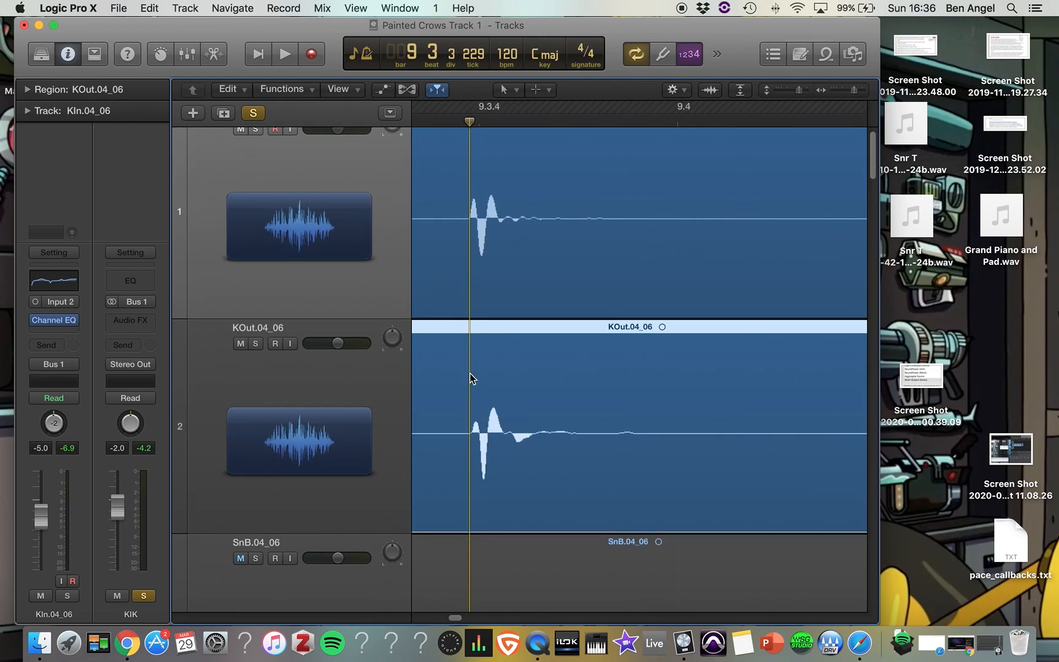
{"action": "scroll", "coordinate": [469, 373], "scroll_direction": "down", "scroll_amount": 15}
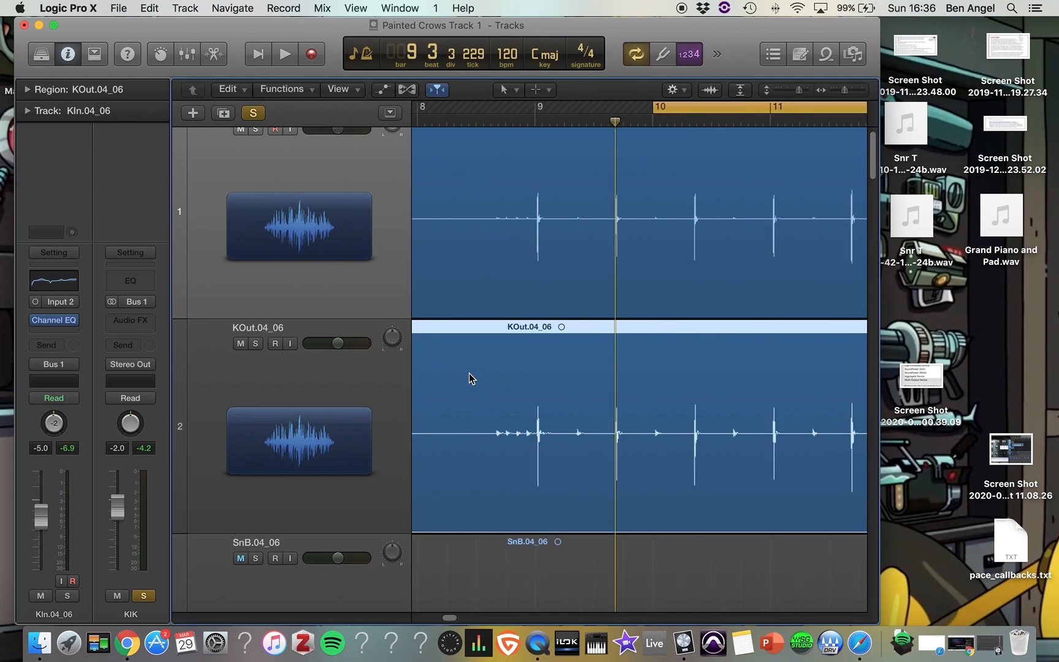
{"action": "scroll", "coordinate": [469, 372], "scroll_direction": "down", "scroll_amount": 3}
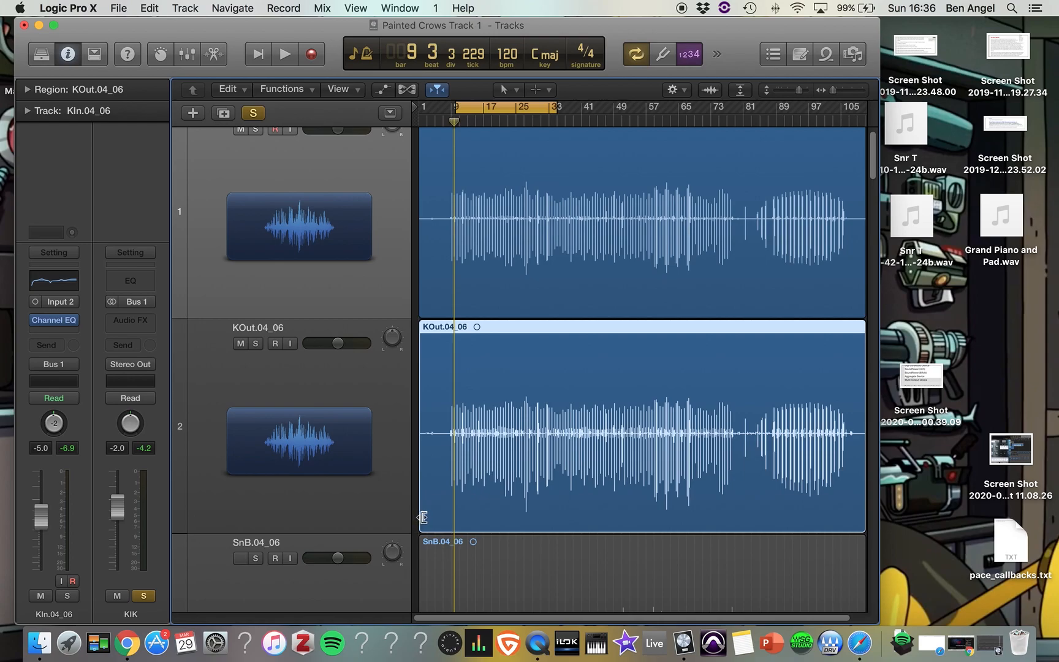
{"action": "scroll", "coordinate": [422, 517], "scroll_direction": "down", "scroll_amount": 1}
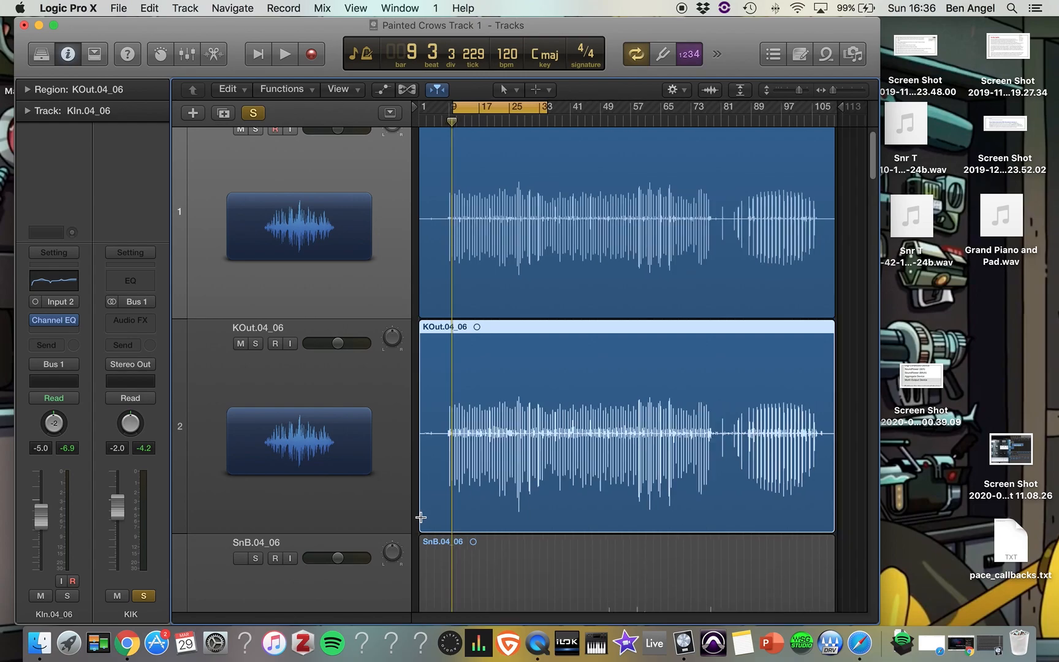
{"action": "scroll", "coordinate": [421, 517], "scroll_direction": "up", "scroll_amount": 5}
{"action": "scroll", "coordinate": [421, 516], "scroll_direction": "up", "scroll_amount": 5}
{"action": "scroll", "coordinate": [421, 516], "scroll_direction": "left", "scroll_amount": 5}
{"action": "scroll", "coordinate": [505, 508], "scroll_direction": "left", "scroll_amount": 5}
{"action": "scroll", "coordinate": [505, 509], "scroll_direction": "down", "scroll_amount": 3}
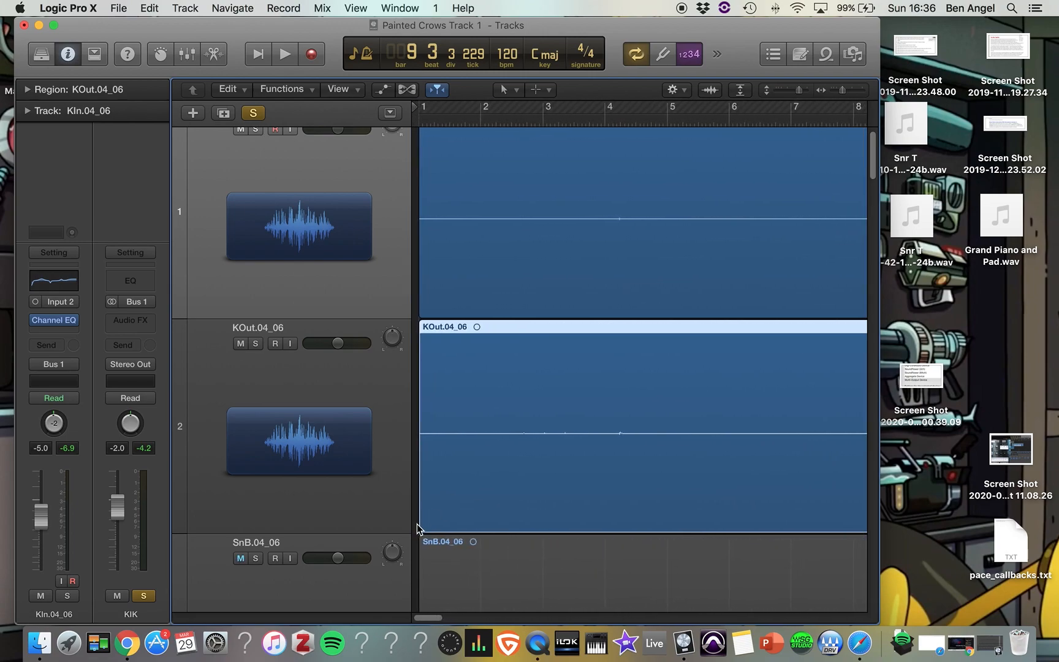
{"action": "left_click_drag", "start_coordinate": [543, 514], "coordinate": [759, 516]}
Move the KOut.04_06 region 3 ticks earlier to align its kick onset with KIn.04_06 at the playhead, and start playback
{"action": "scroll", "coordinate": [758, 515], "scroll_direction": "down", "scroll_amount": 5}
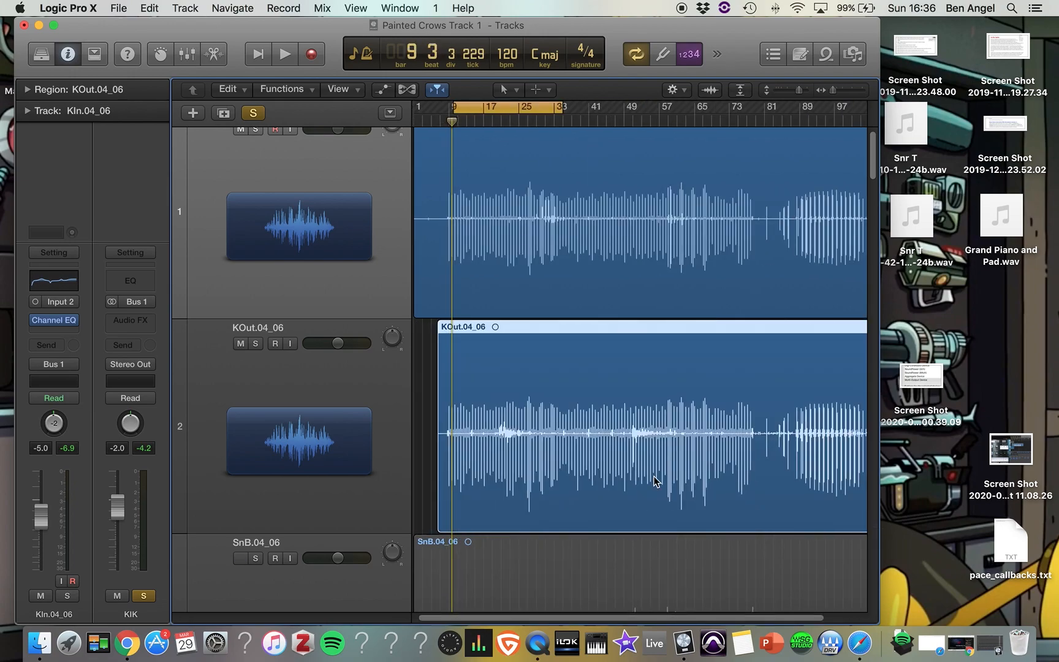
{"action": "scroll", "coordinate": [479, 360], "scroll_direction": "up", "scroll_amount": 8}
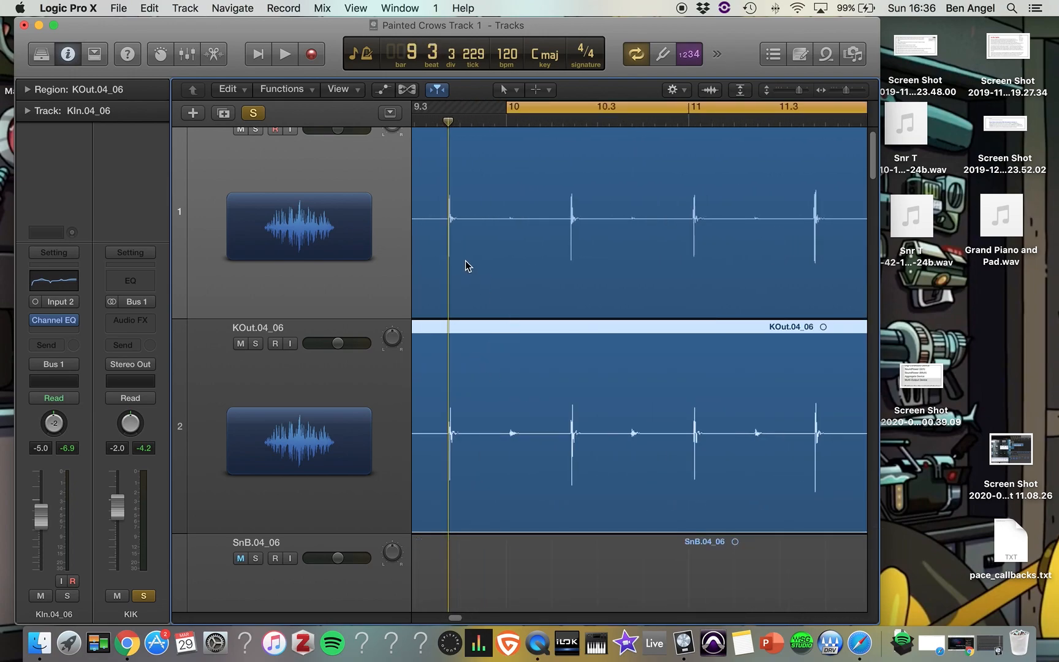
{"action": "scroll", "coordinate": [454, 218], "scroll_direction": "up", "scroll_amount": 10}
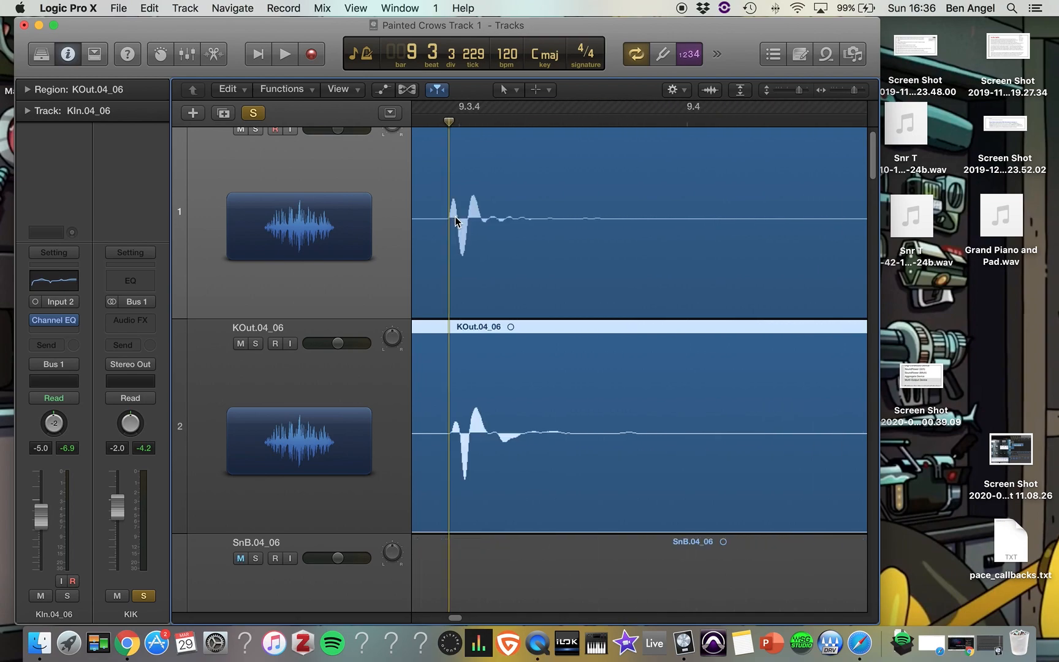
{"action": "scroll", "coordinate": [454, 221], "scroll_direction": "down", "scroll_amount": 4}
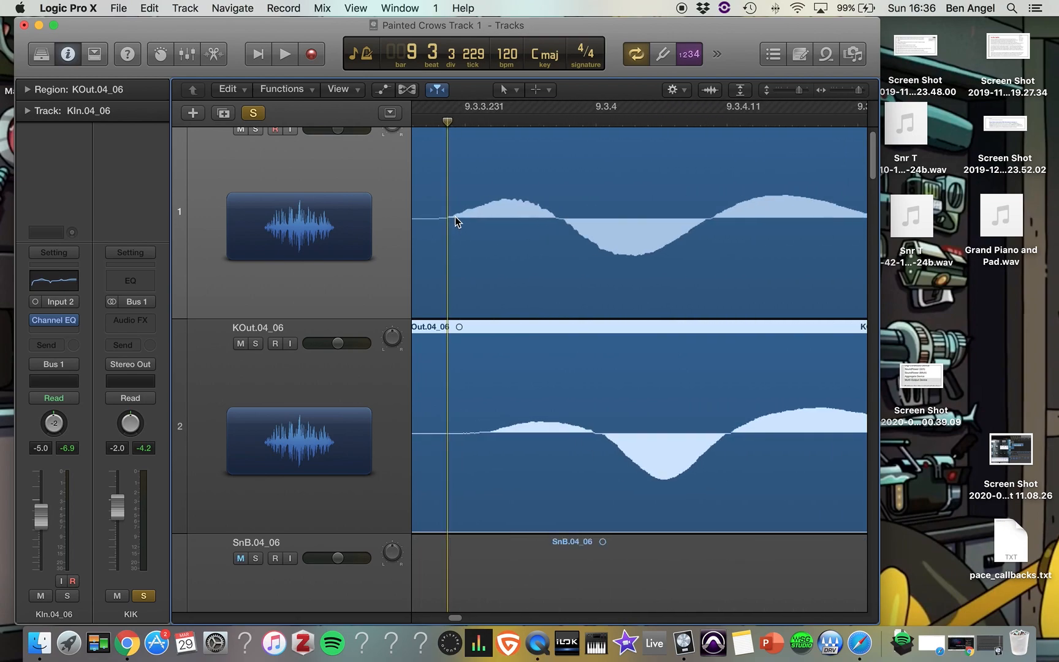
{"action": "scroll", "coordinate": [470, 383], "scroll_direction": "down", "scroll_amount": 3}
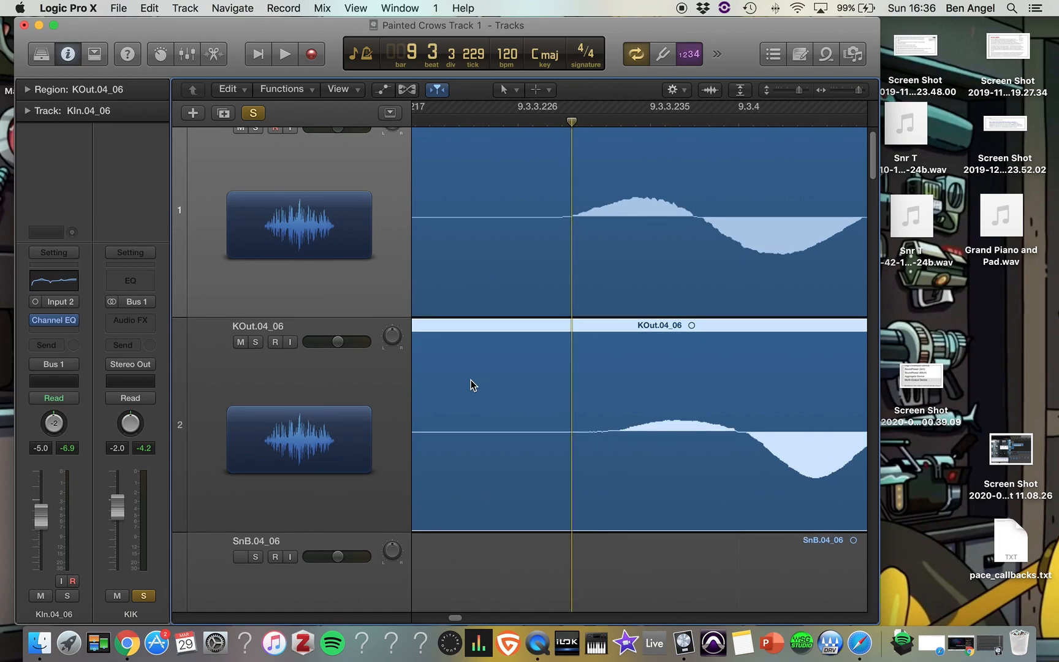
{"action": "scroll", "coordinate": [470, 384], "scroll_direction": "down", "scroll_amount": 8}
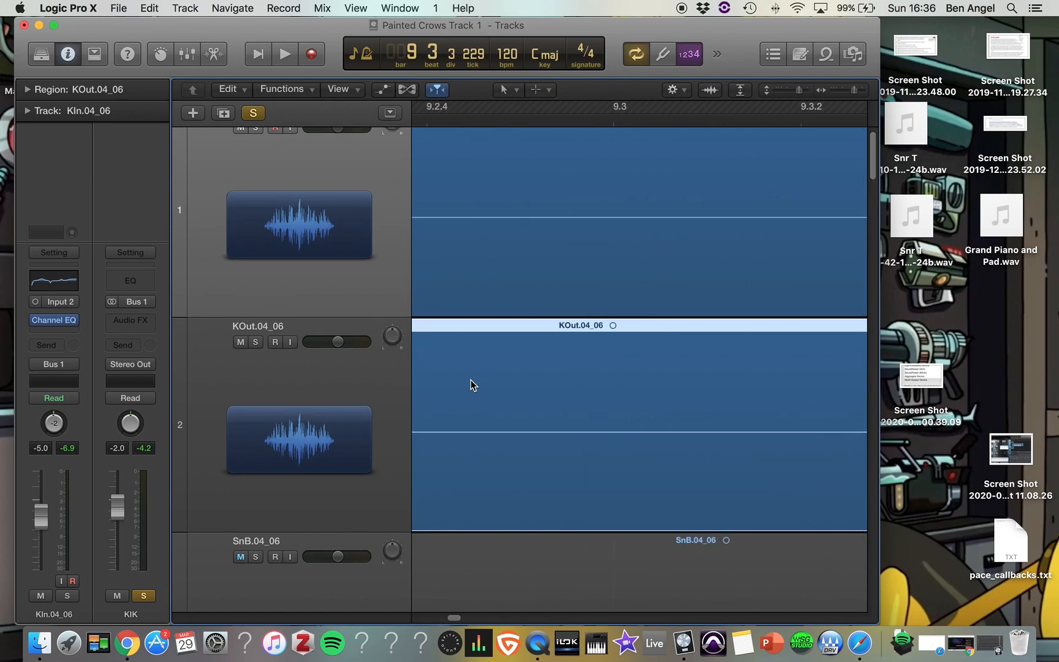
{"action": "scroll", "coordinate": [471, 384], "scroll_direction": "down", "scroll_amount": 6}
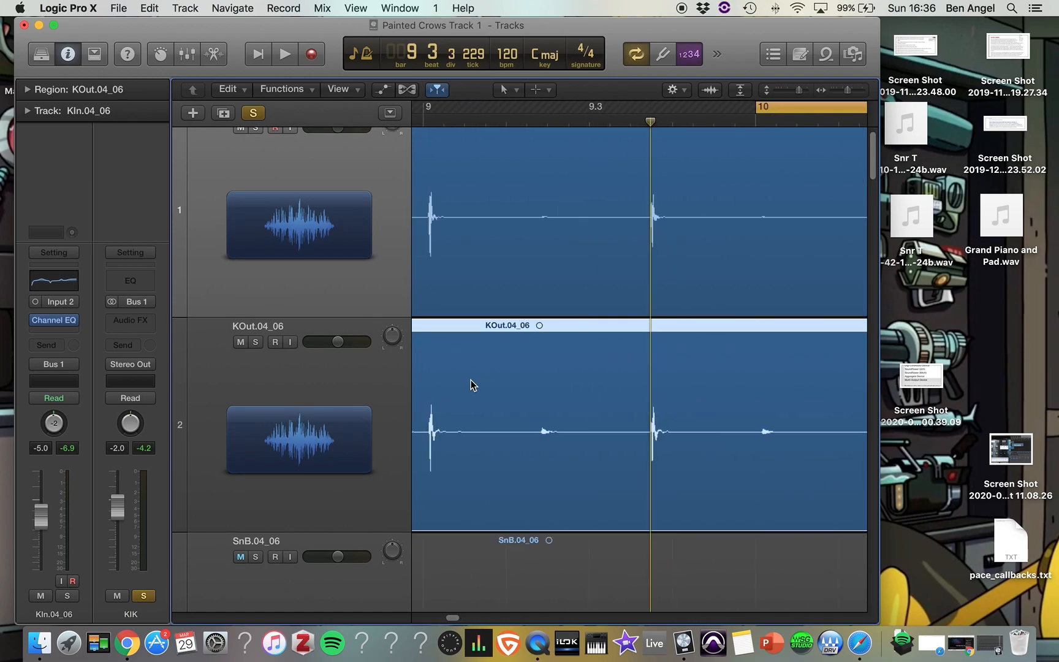
{"action": "scroll", "coordinate": [647, 354], "scroll_direction": "up", "scroll_amount": 12}
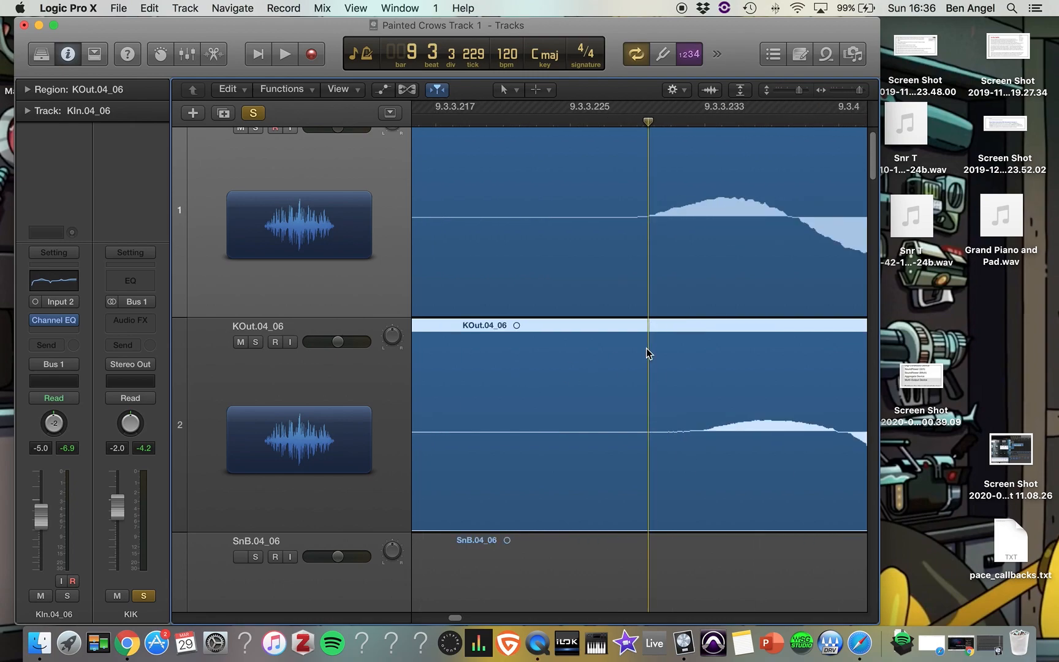
{"action": "scroll", "coordinate": [646, 354], "scroll_direction": "down", "scroll_amount": 3}
{"action": "scroll", "coordinate": [647, 353], "scroll_direction": "up", "scroll_amount": 2}
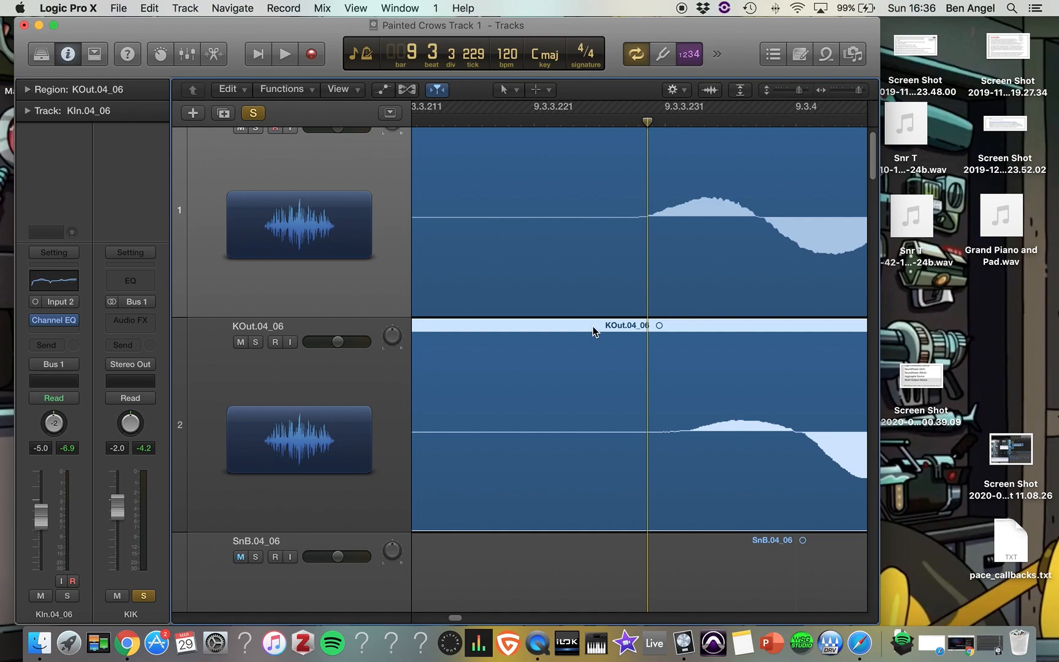
{"action": "left_click_drag", "start_coordinate": [593, 331], "coordinate": [555, 337]}
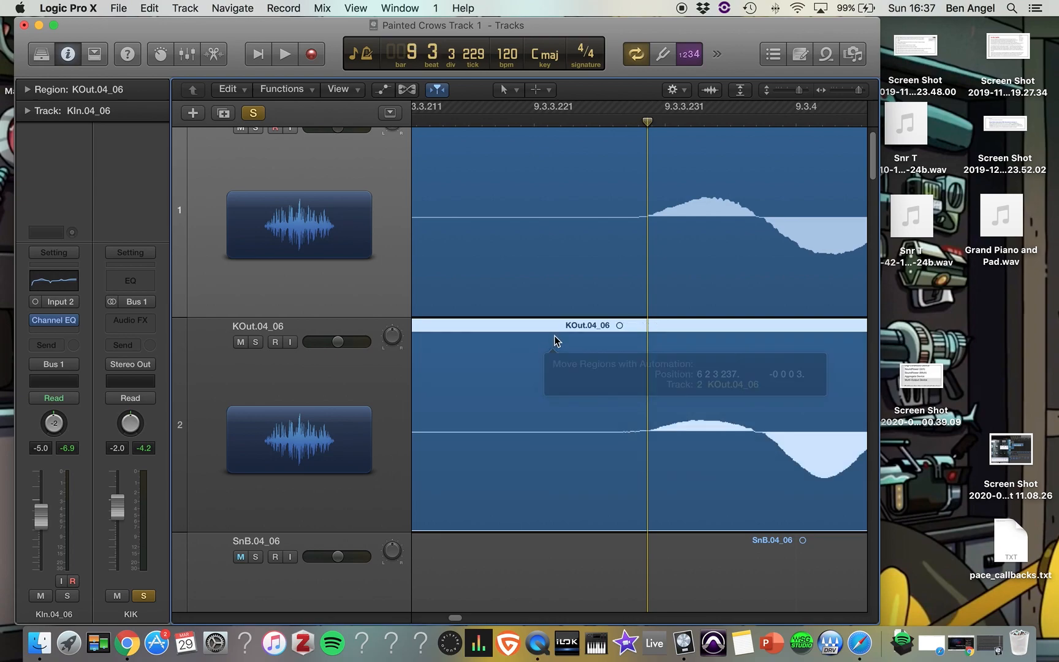
{"action": "key", "text": "space"}
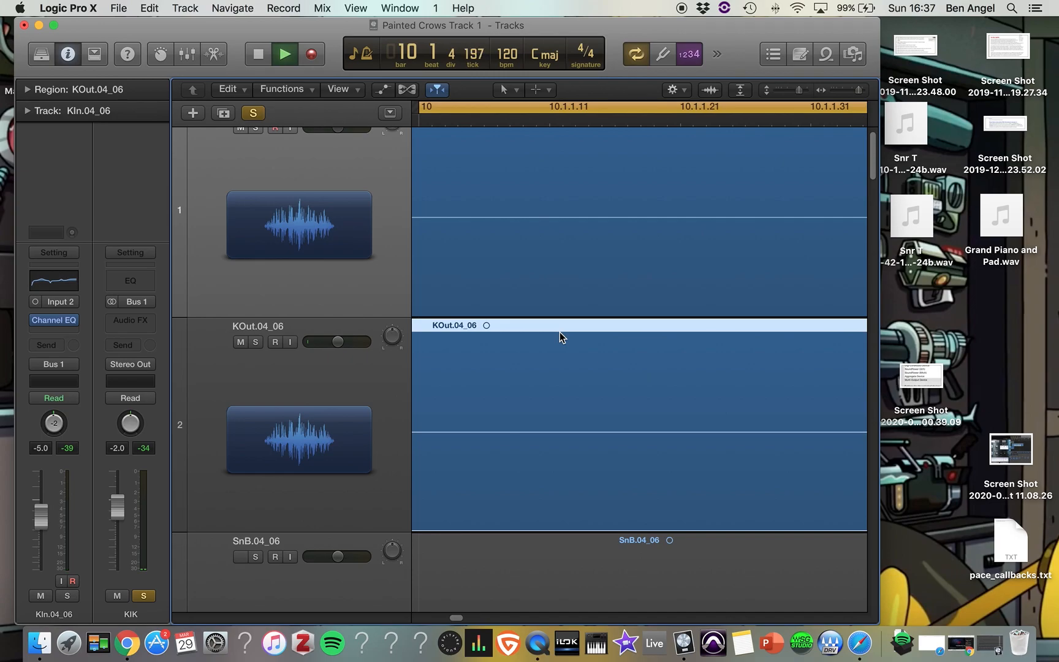
Open the mixer window to reach the KIK bus channel
{"action": "key", "text": "super+2"}
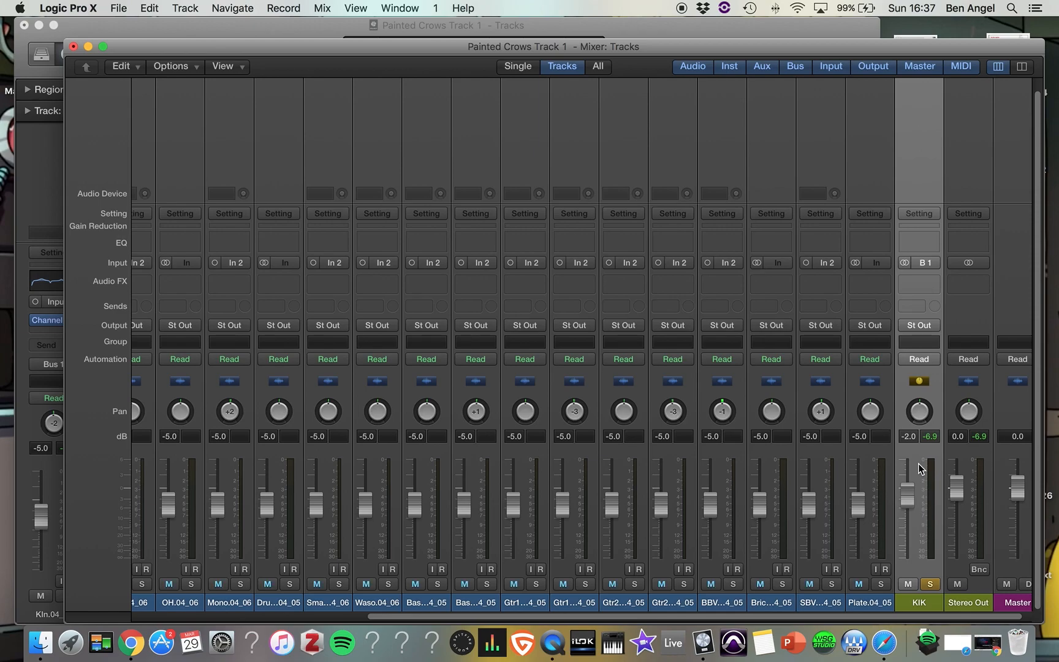
{"action": "left_click", "coordinate": [927, 285]}
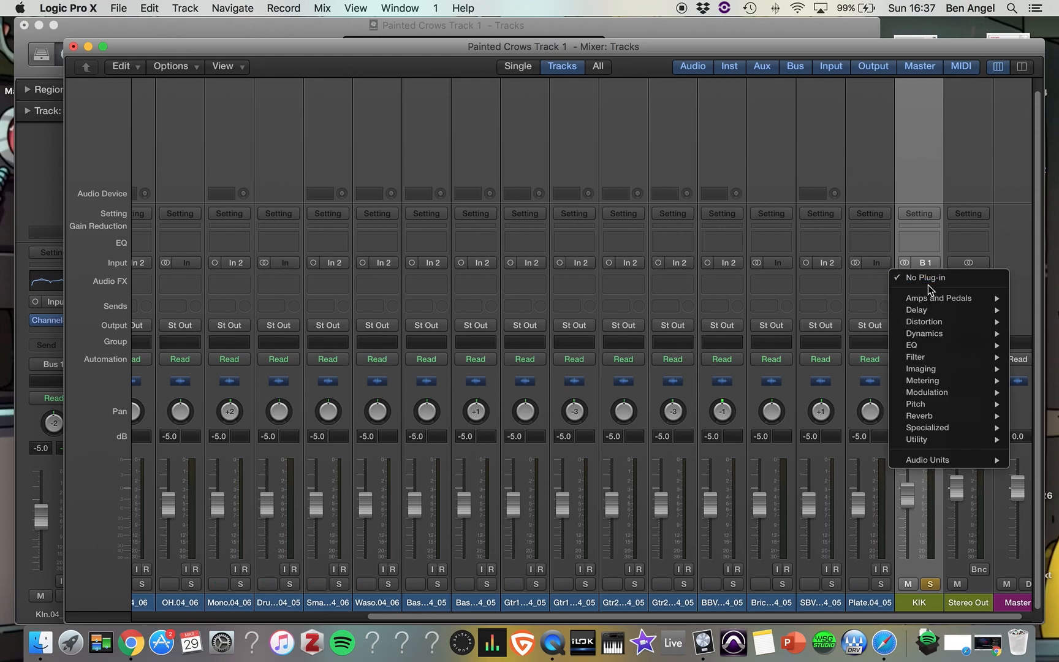
{"action": "key", "text": "u"}
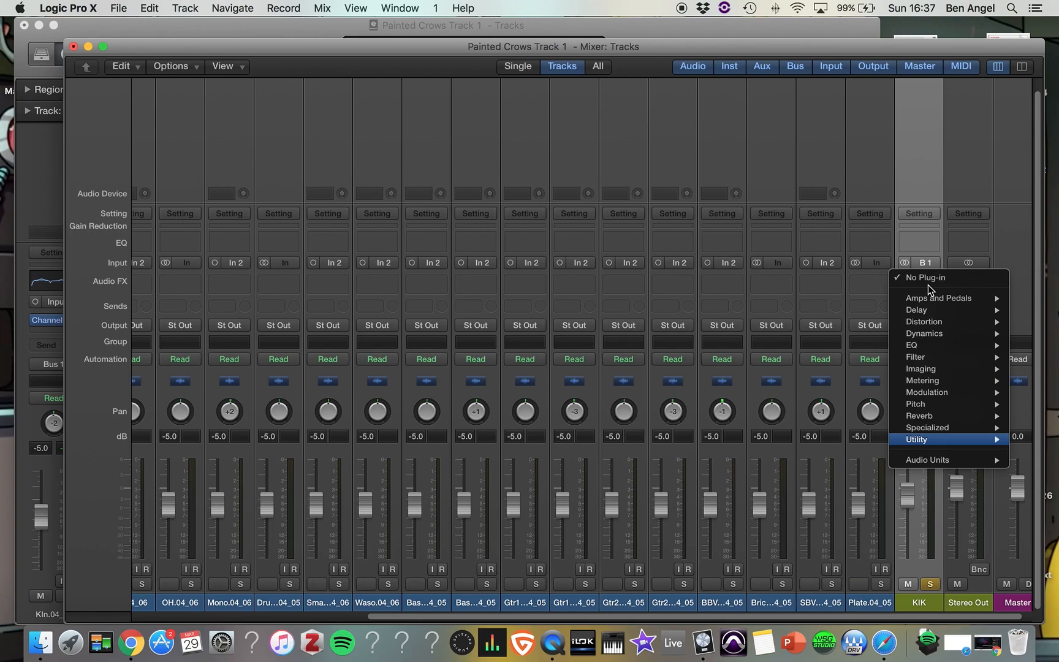
{"action": "left_click", "coordinate": [909, 132]}
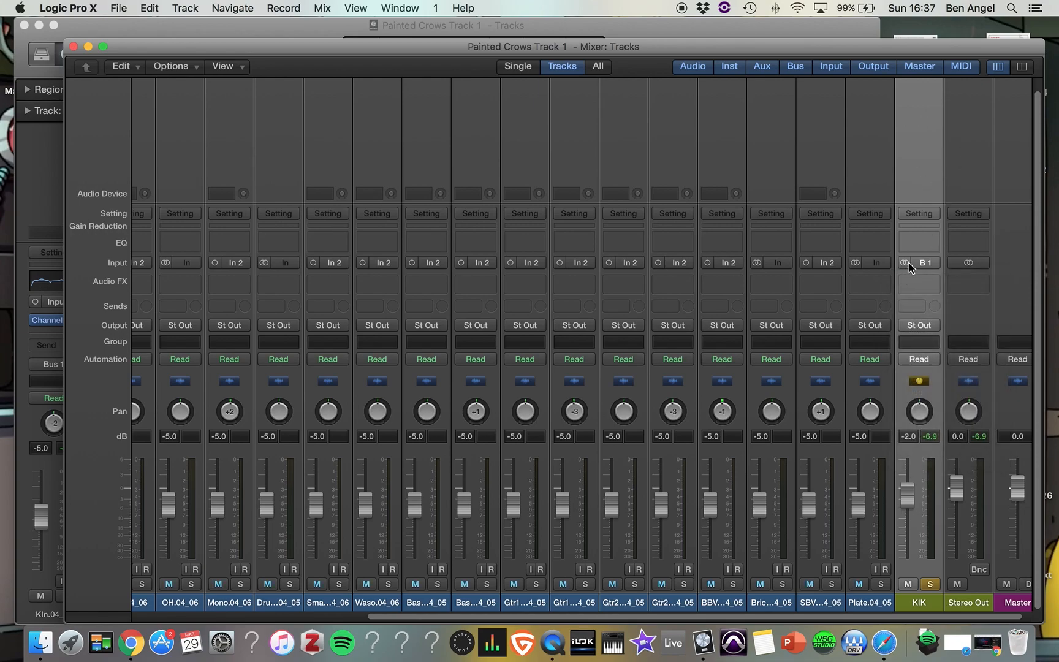
Insert a stereo Compressor on the KIK bus channel and set its Auto Gain to Off
{"action": "left_click", "coordinate": [916, 280]}
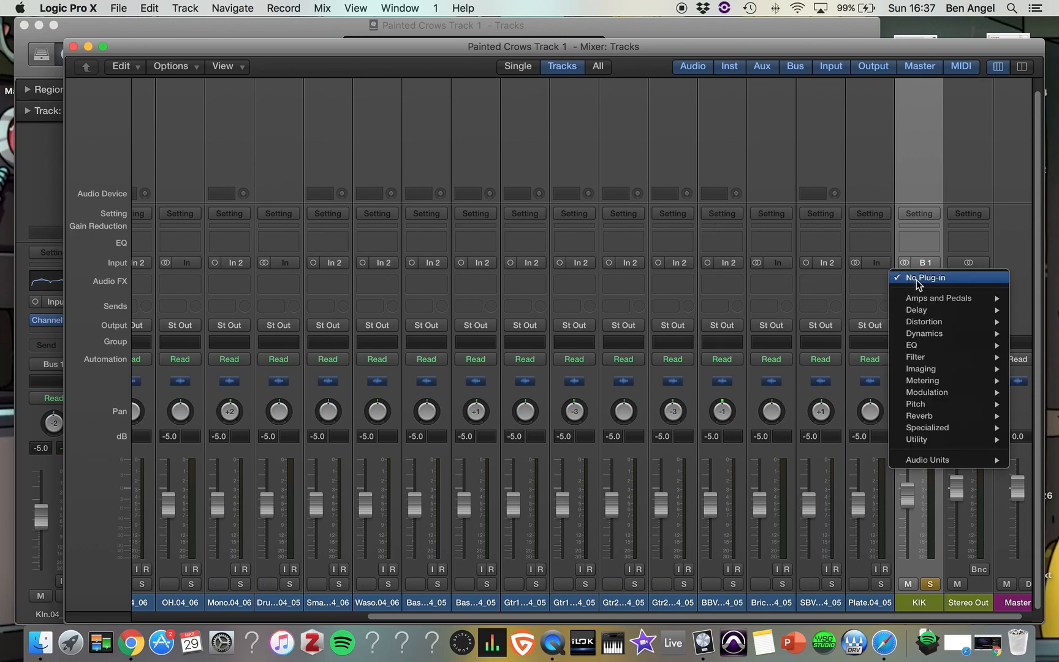
{"action": "mouse_move", "coordinate": [915, 337]}
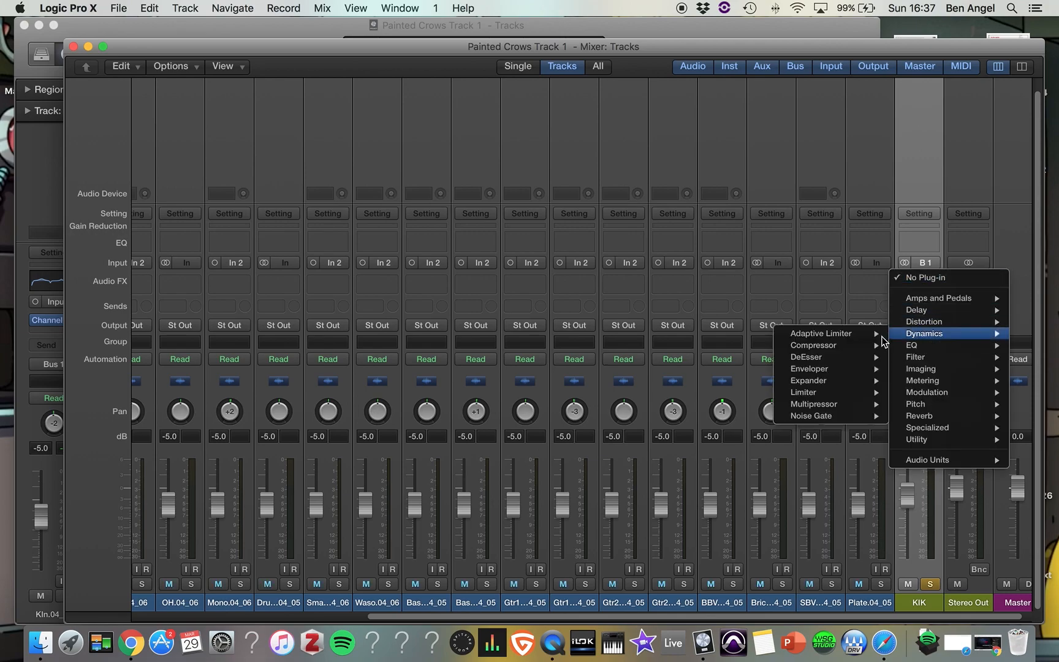
{"action": "mouse_move", "coordinate": [827, 345]}
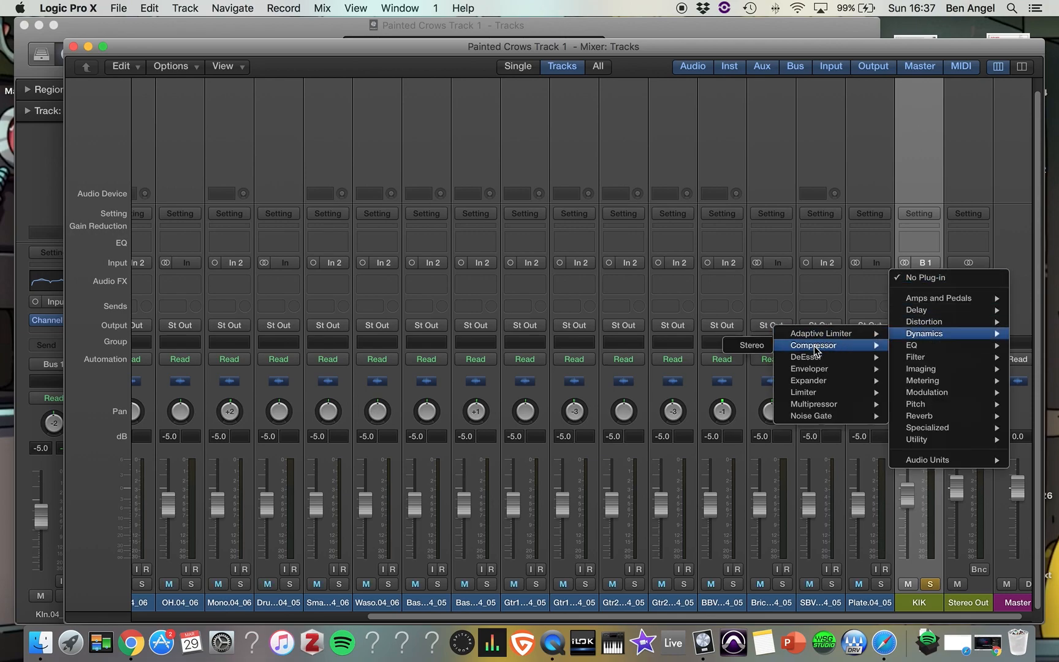
{"action": "left_click", "coordinate": [749, 347]}
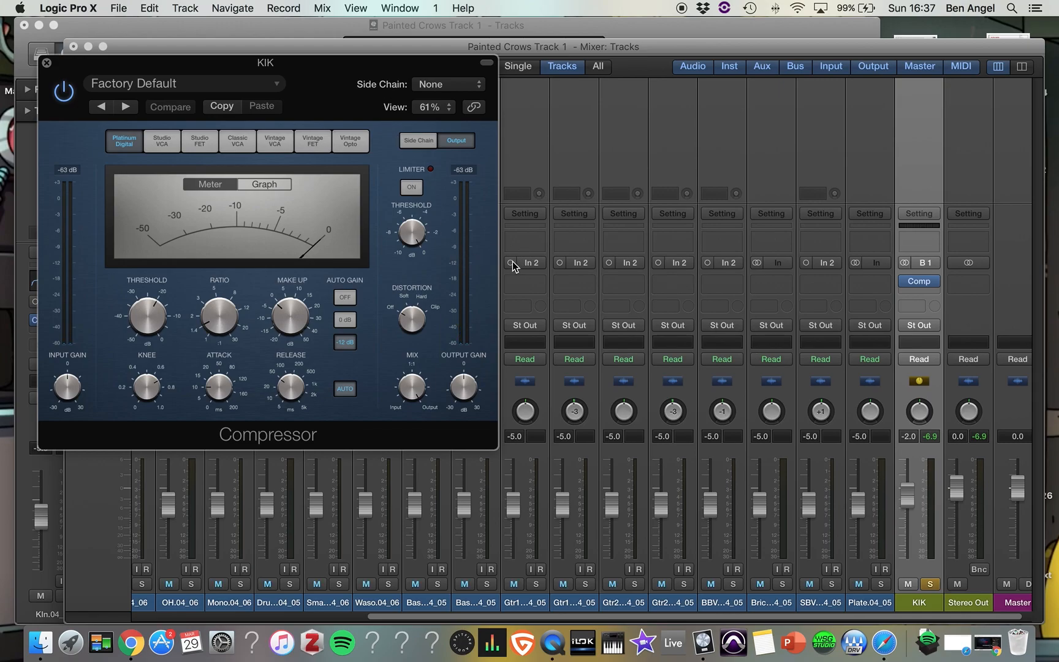
{"action": "left_click", "coordinate": [342, 298]}
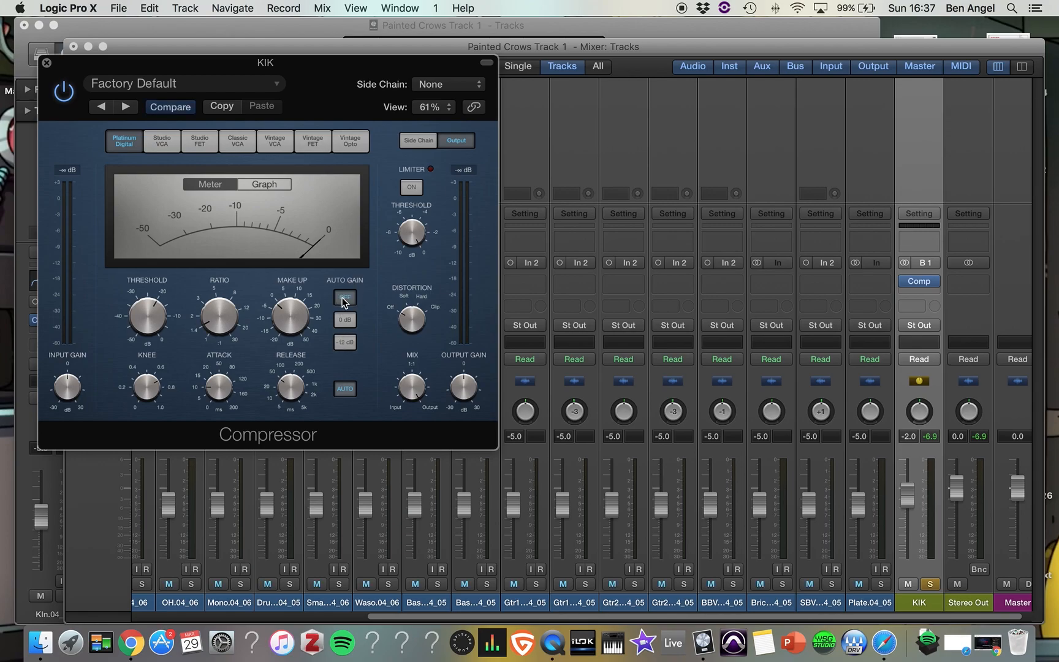
Lower the KIK compressor's threshold to its minimum of -50 dB and raise the ratio to 30:1
{"action": "mouse_move", "coordinate": [150, 318]}
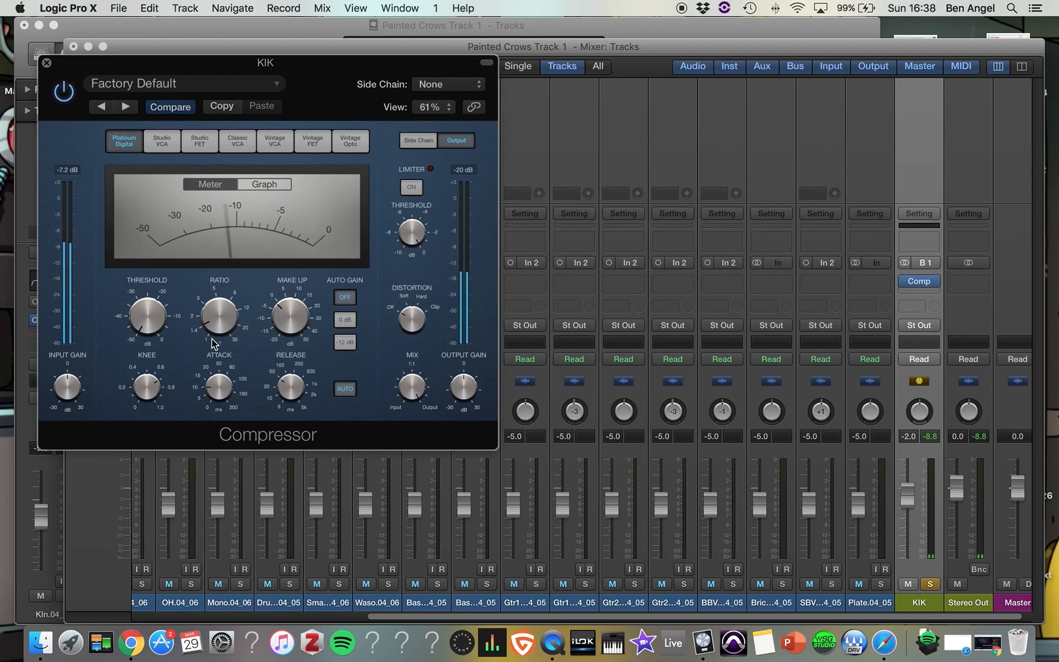
{"action": "left_click_drag", "start_coordinate": [220, 316], "coordinate": [182, 5]}
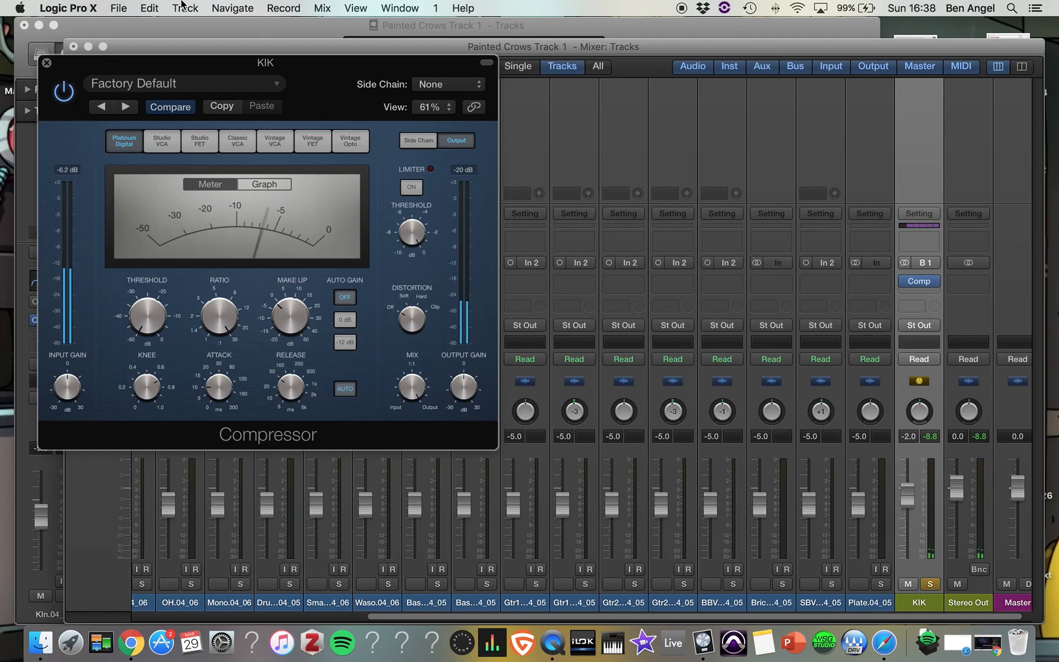
Sweep the KIK compressor's attack between slower and faster times during playback to hear its effect on the kick
{"action": "mouse_move", "coordinate": [216, 386]}
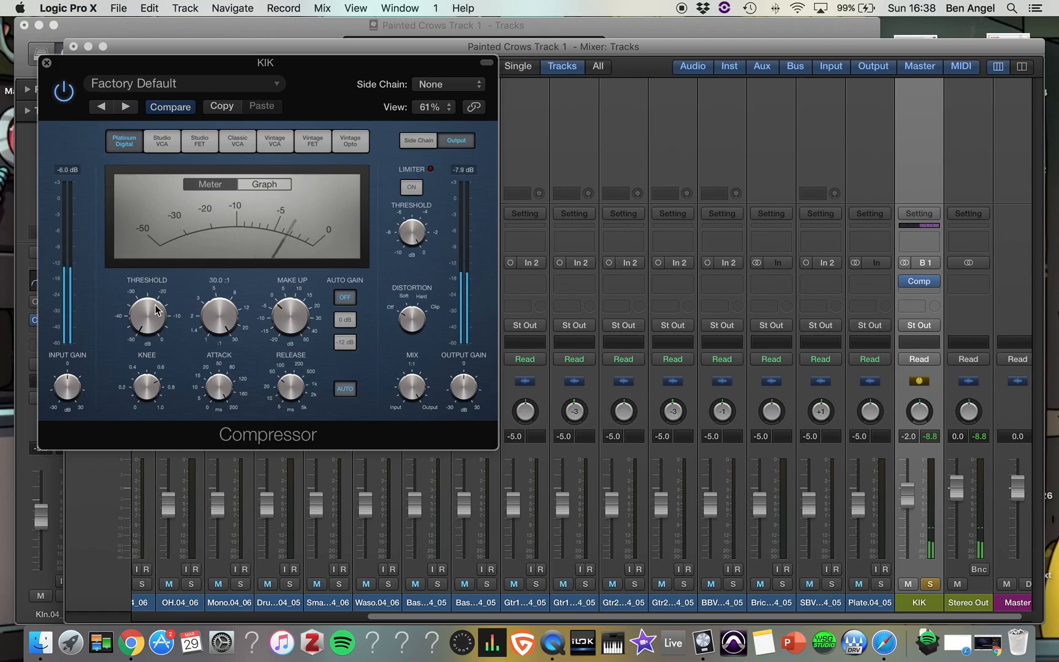
{"action": "left_click_drag", "start_coordinate": [215, 383], "coordinate": [212, 293]}
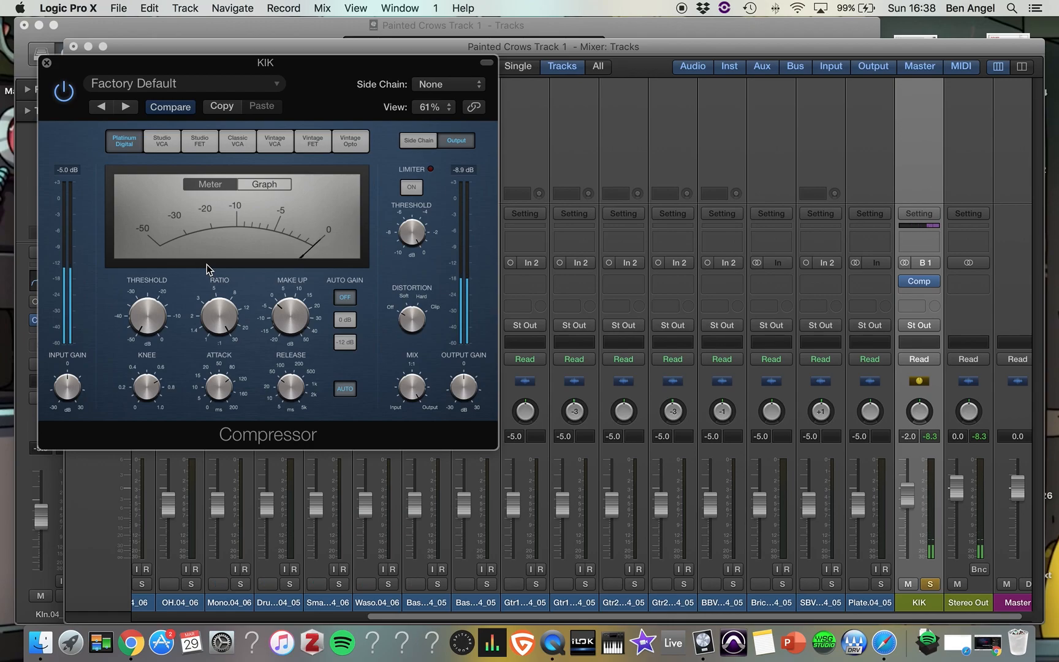
{"action": "left_click_drag", "start_coordinate": [214, 382], "coordinate": [207, 398]}
{"action": "left_click_drag", "start_coordinate": [187, 440], "coordinate": [174, 397]}
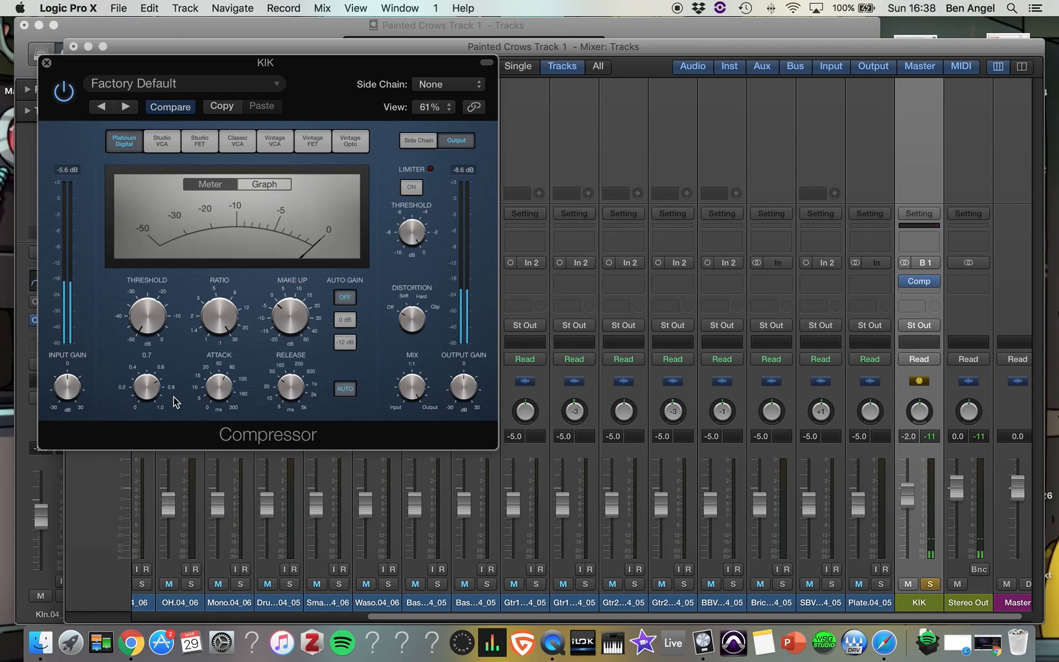
{"action": "left_click_drag", "start_coordinate": [216, 392], "coordinate": [256, 207]}
{"action": "mouse_move", "coordinate": [251, 284]}
{"action": "left_mouse_down"}
{"action": "mouse_move", "coordinate": [248, 273]}
{"action": "mouse_move", "coordinate": [246, 295]}
{"action": "mouse_move", "coordinate": [231, 245]}
{"action": "mouse_move", "coordinate": [231, 279]}
{"action": "left_mouse_up"}
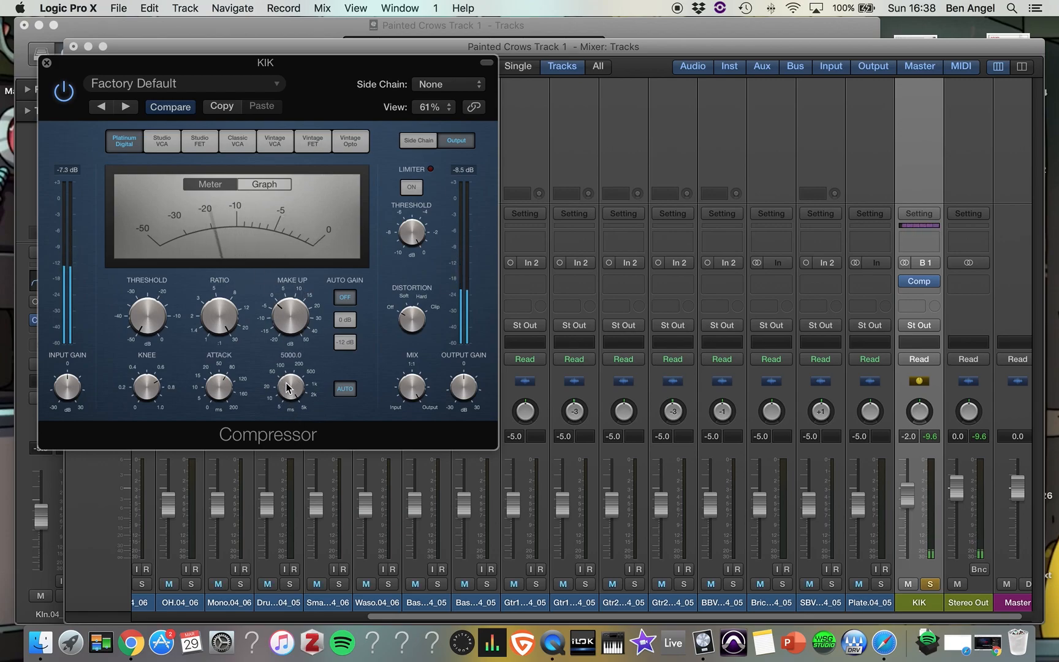
Sweep the KIK compressor's release between 5000 ms and 5 ms, leaving it at a mid-range time
{"action": "left_click_drag", "start_coordinate": [287, 387], "coordinate": [301, 585]}
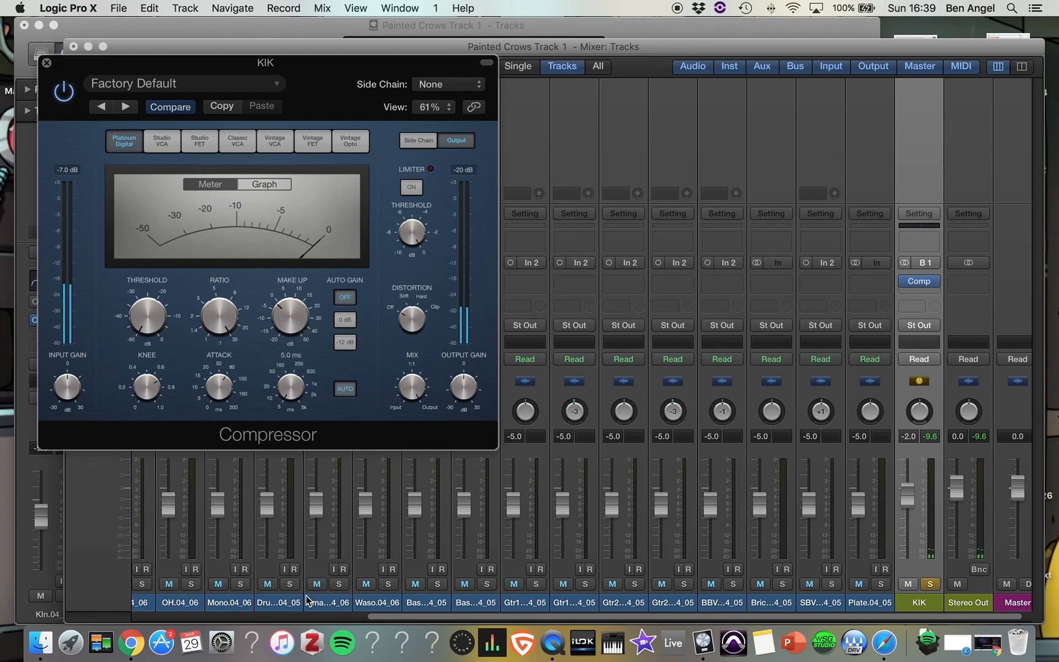
{"action": "left_click_drag", "start_coordinate": [286, 390], "coordinate": [258, 208]}
{"action": "left_click_drag", "start_coordinate": [277, 419], "coordinate": [282, 573]}
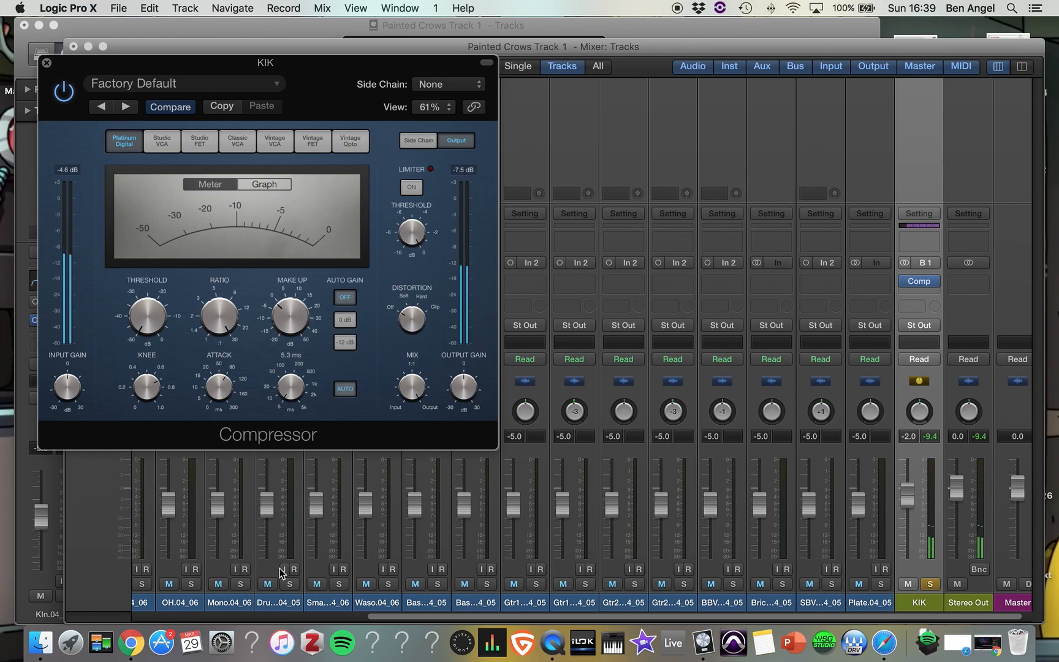
{"action": "left_click_drag", "start_coordinate": [258, 386], "coordinate": [253, 444]}
Set the KIK compressor's ratio to 5:1, and sweep its threshold up to about -3.5 dB before resetting it to the default
{"action": "left_click_drag", "start_coordinate": [208, 334], "coordinate": [219, 474]}
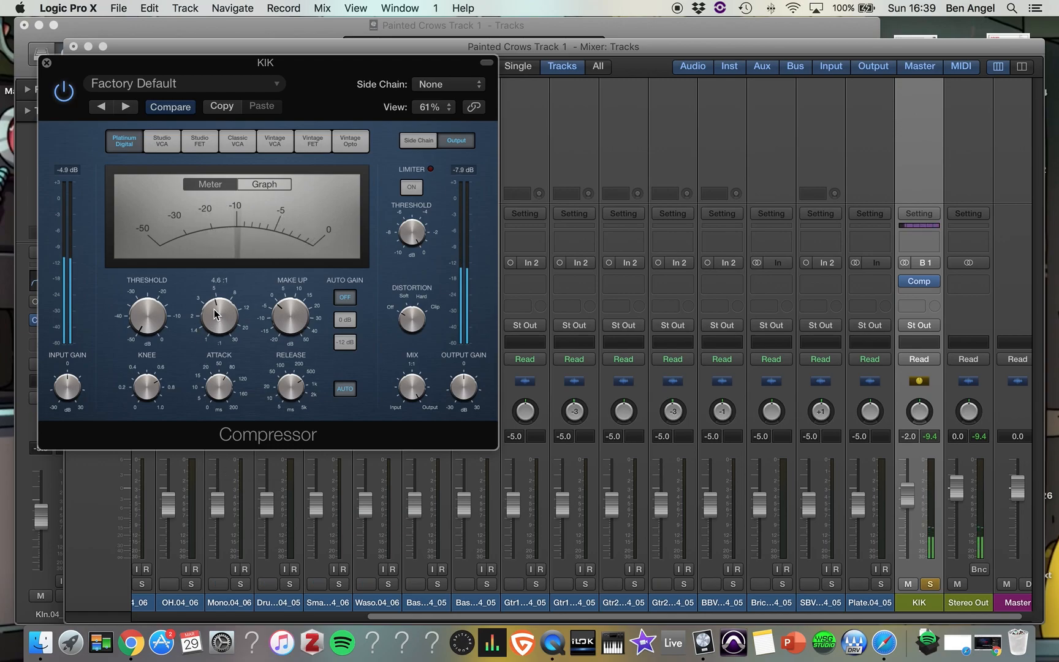
{"action": "left_click_drag", "start_coordinate": [214, 309], "coordinate": [213, 307]}
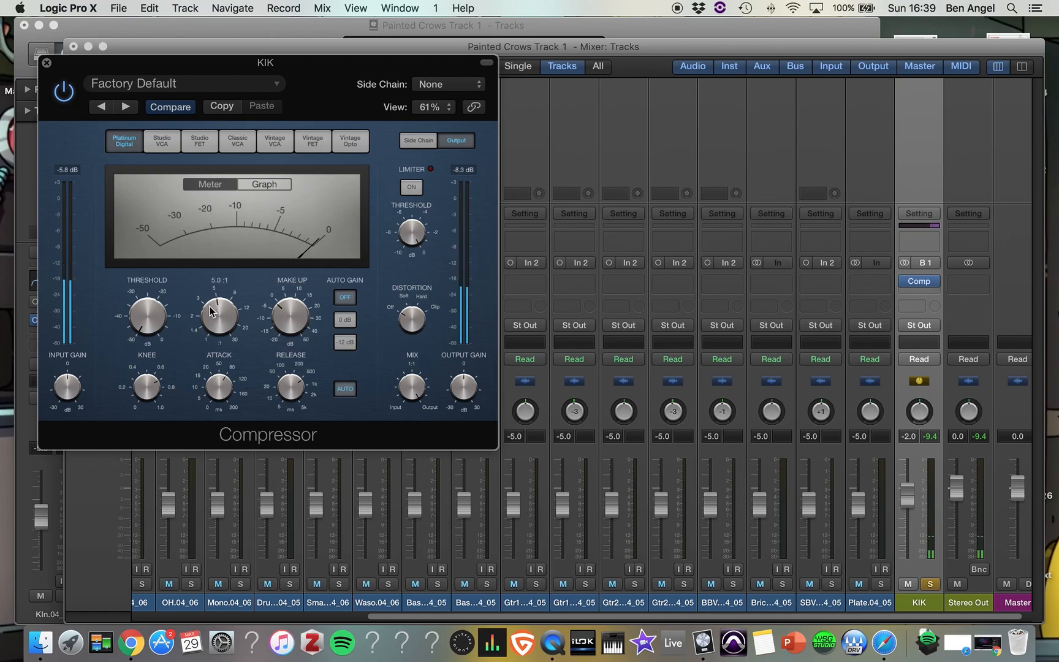
{"action": "mouse_move", "coordinate": [144, 331]}
{"action": "left_click_drag", "start_coordinate": [144, 326], "coordinate": [126, 239]}
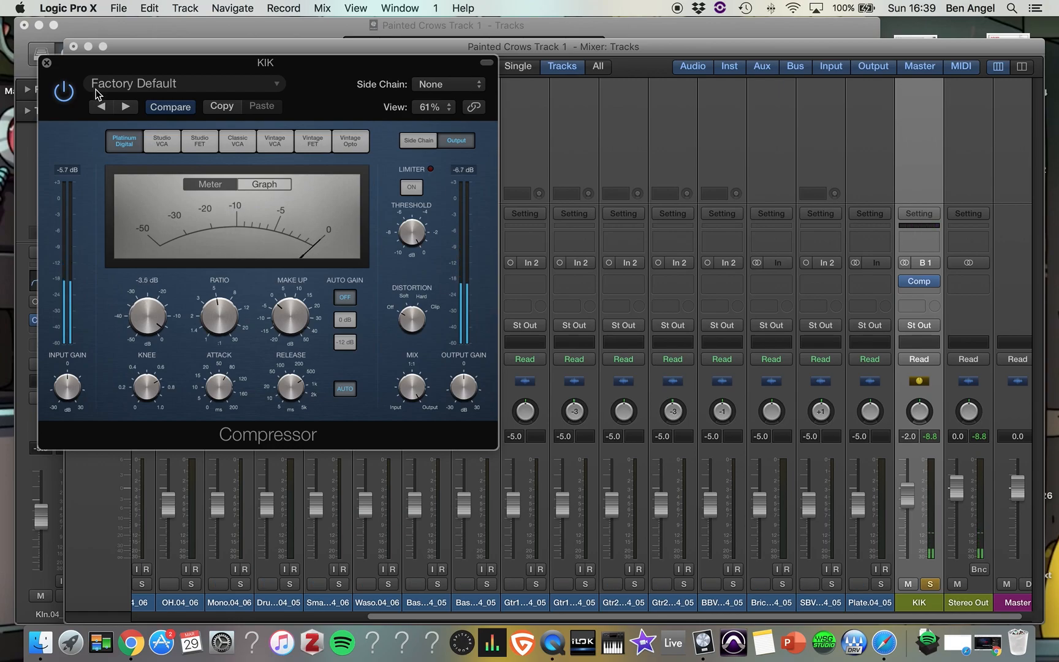
{"action": "left_click", "coordinate": [149, 325], "text": "alt"}
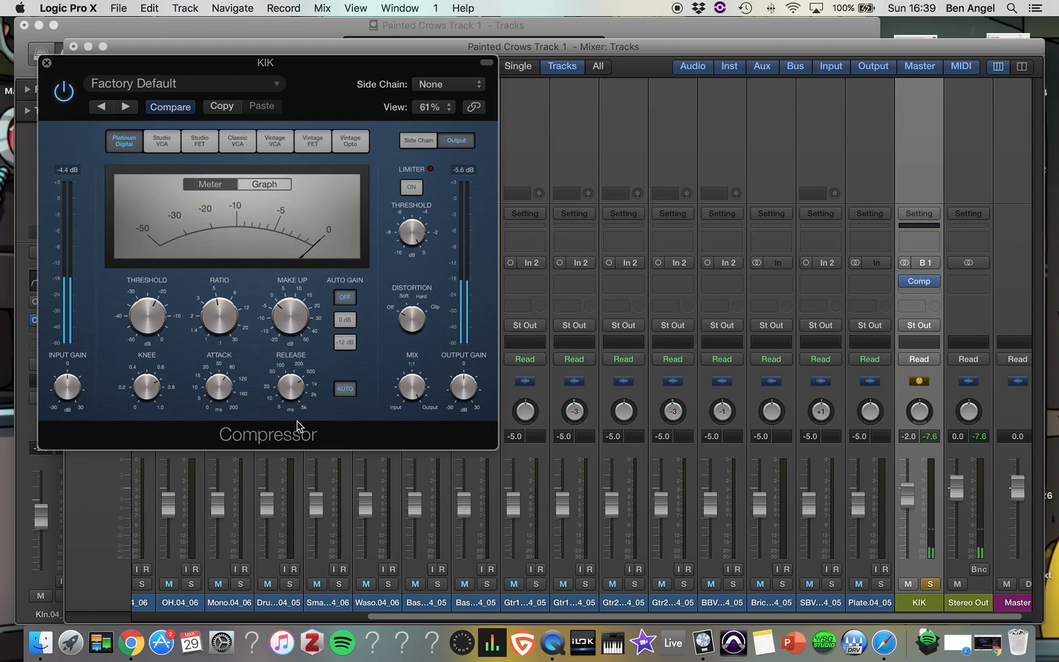
Lower the KIK compressor's threshold to -29.5 dB and compare the kick with the compressor bypassed and active
{"action": "left_click", "coordinate": [63, 93]}
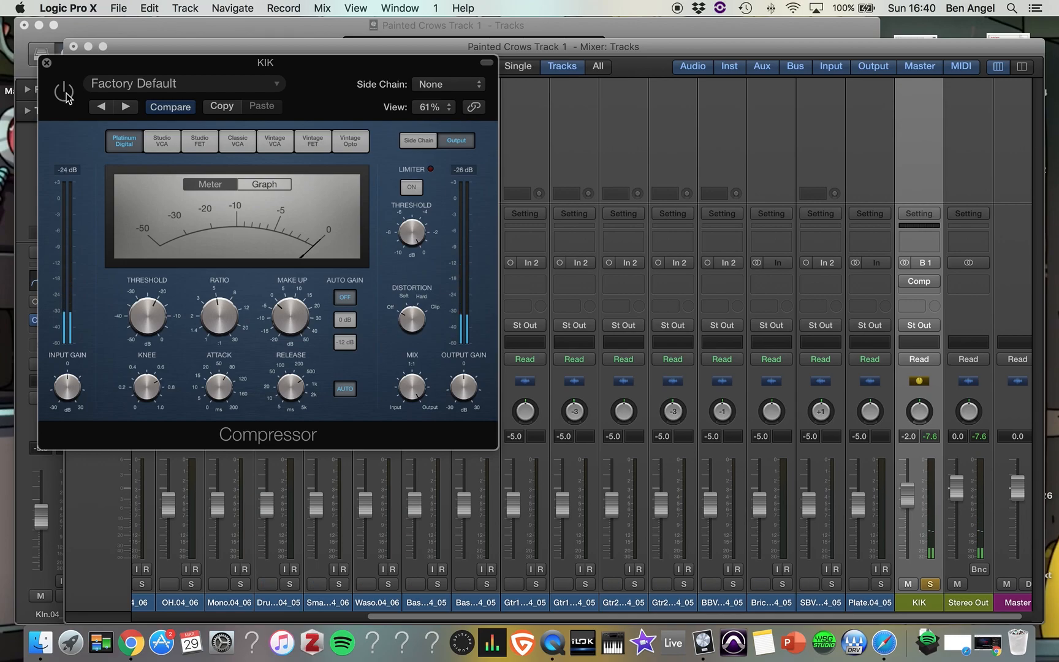
{"action": "left_click", "coordinate": [65, 94]}
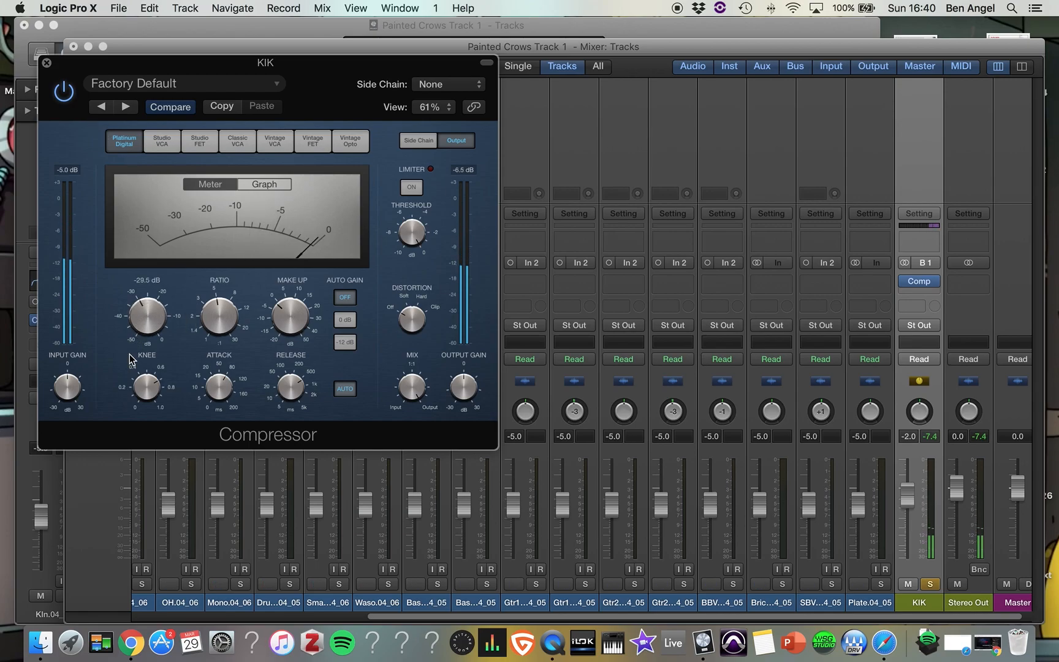
{"action": "left_click", "coordinate": [64, 95]}
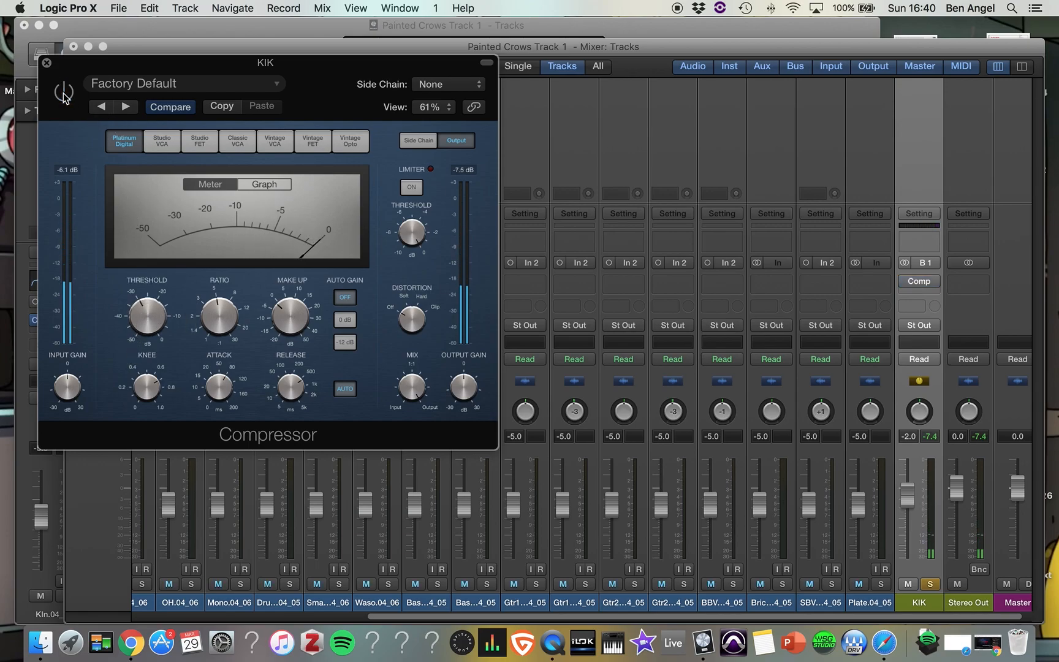
{"action": "left_click", "coordinate": [64, 95]}
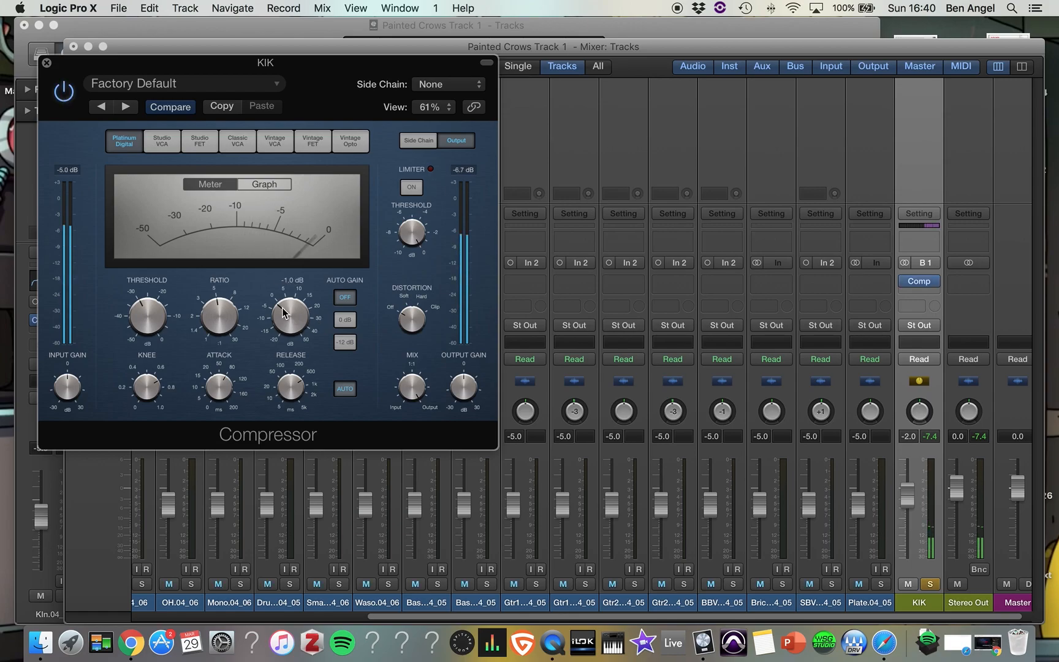
Raise the KIK compressor's make-up gain to 1 dB and on to 3.5 dB, comparing bypassed and compressed sound after each change
{"action": "mouse_move", "coordinate": [283, 306]}
{"action": "left_mouse_down"}
{"action": "mouse_move", "coordinate": [282, 295]}
{"action": "mouse_move", "coordinate": [275, 318]}
{"action": "left_mouse_up"}
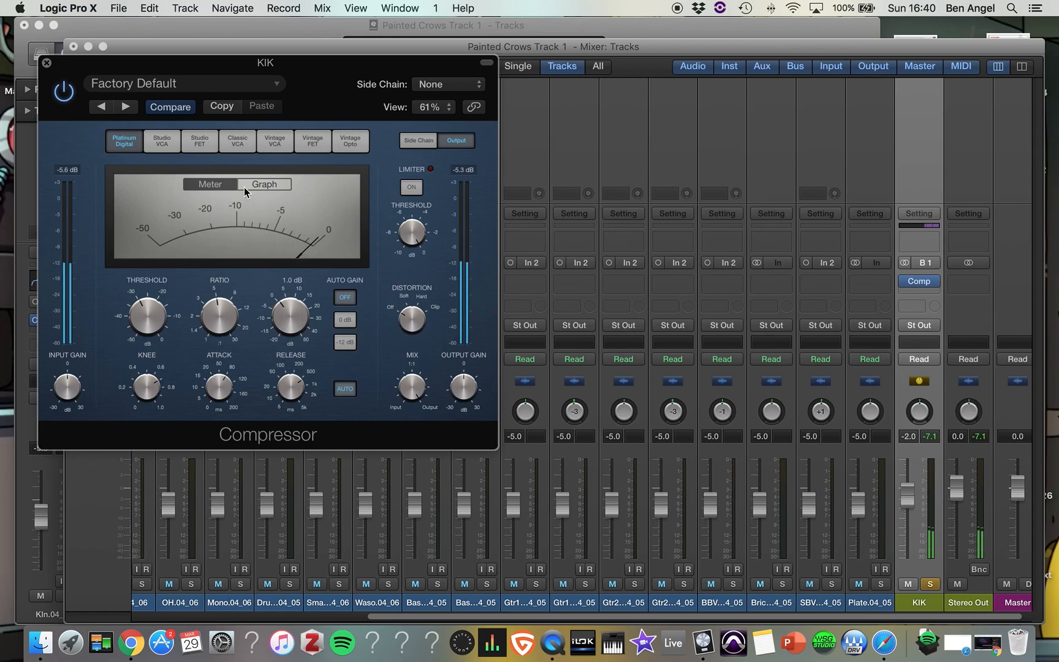
{"action": "left_click", "coordinate": [64, 92]}
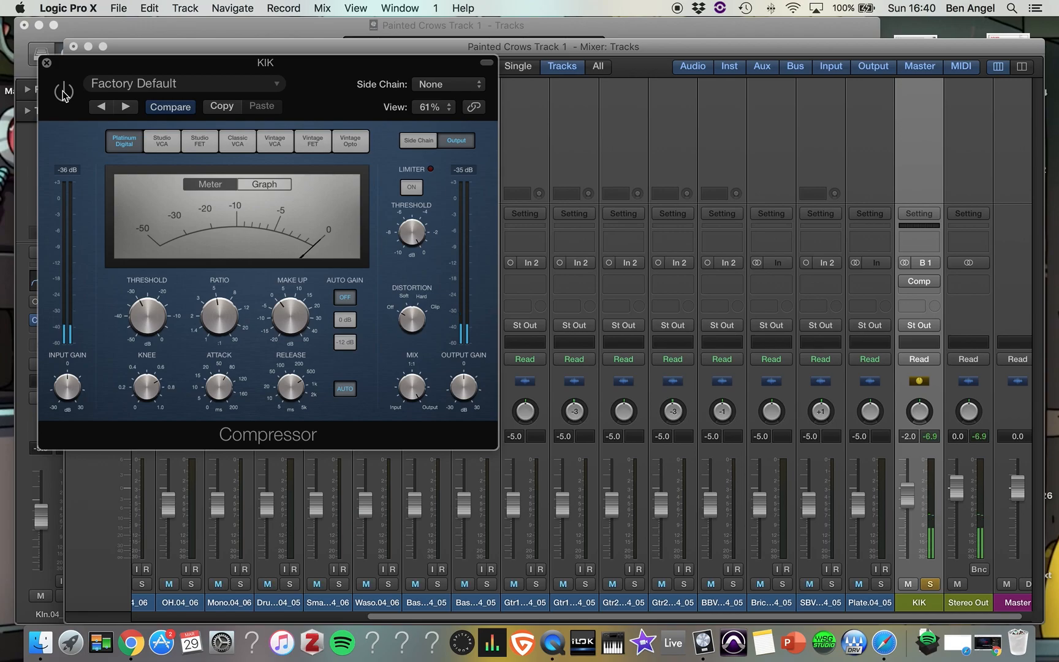
{"action": "left_click", "coordinate": [63, 91]}
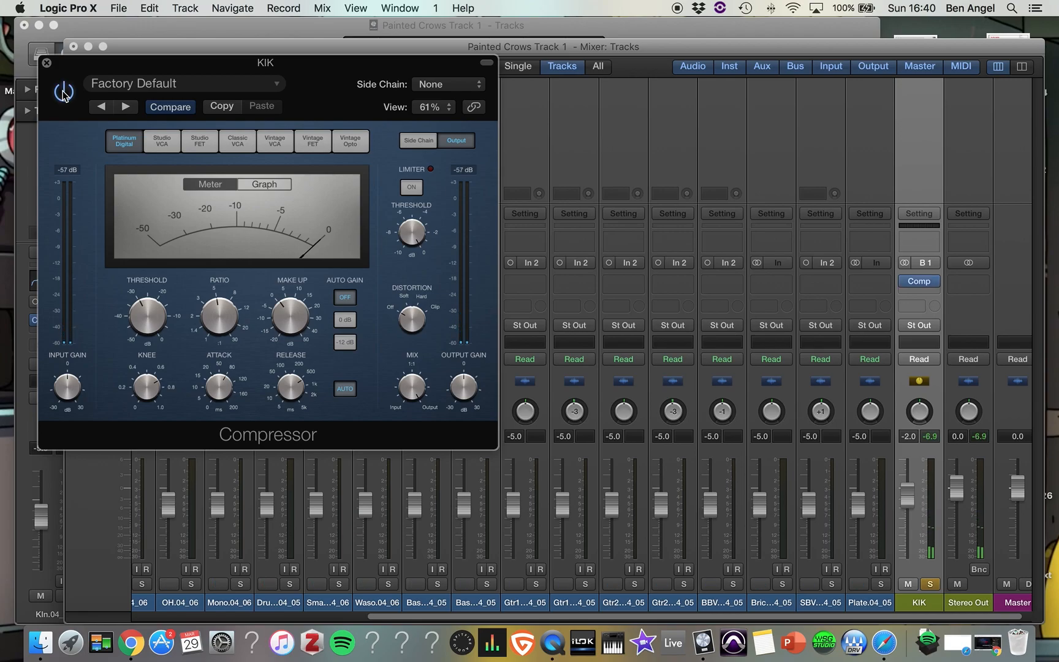
{"action": "left_click_drag", "start_coordinate": [283, 316], "coordinate": [284, 317]}
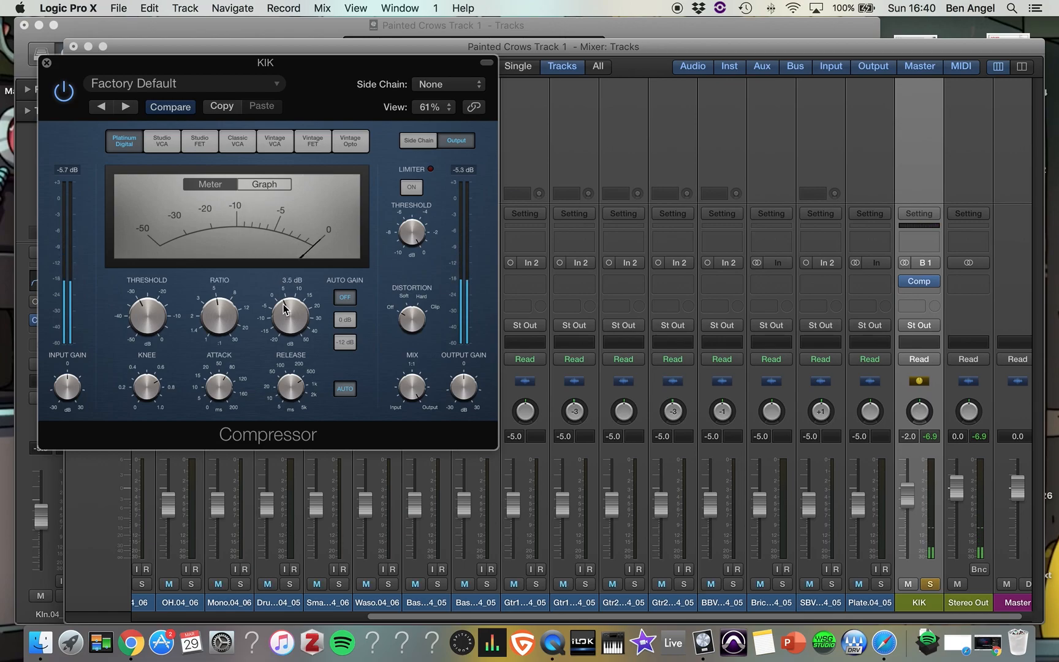
{"action": "left_click", "coordinate": [63, 92]}
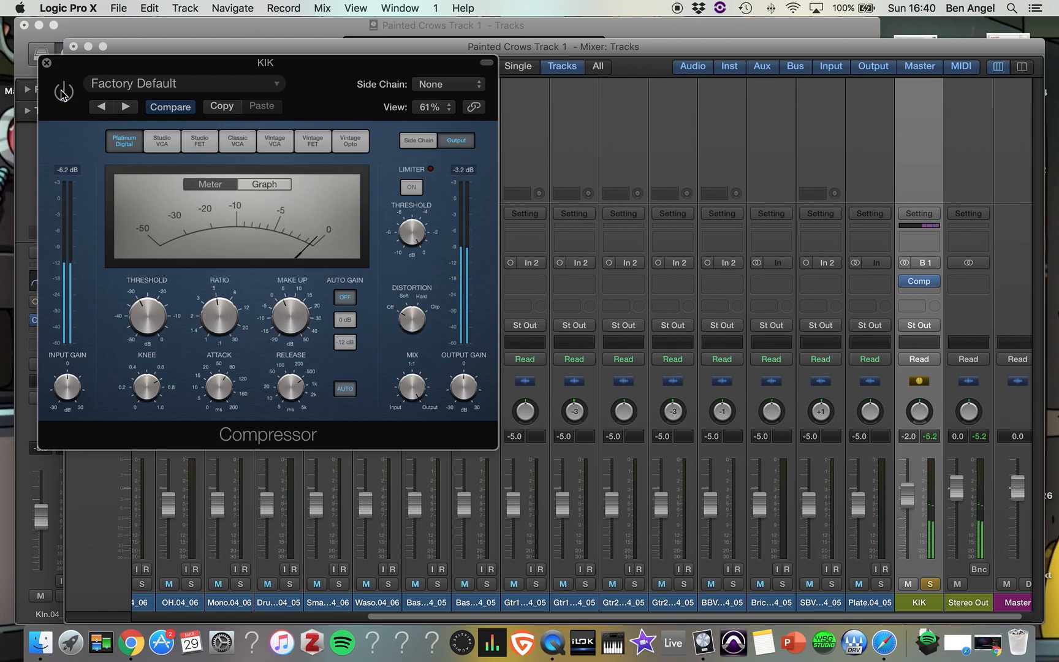
{"action": "left_click", "coordinate": [64, 91]}
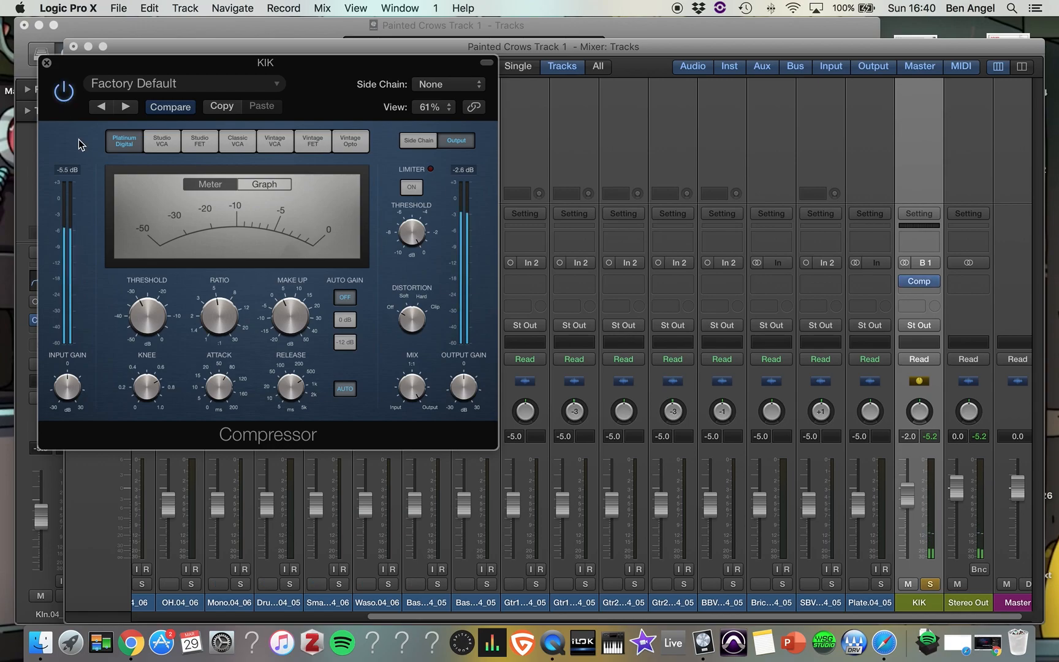
Fine-tune the KIK compressor's make-up gain and raise its ratio to 8:1
{"action": "mouse_move", "coordinate": [287, 309]}
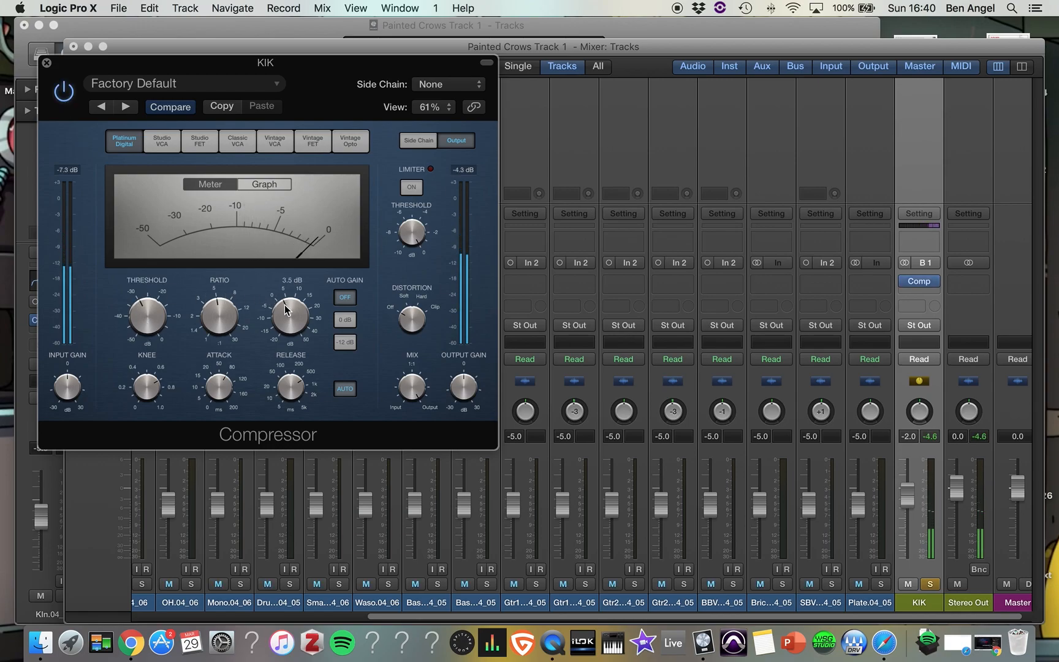
{"action": "left_click_drag", "start_coordinate": [284, 310], "coordinate": [281, 315]}
{"action": "mouse_move", "coordinate": [217, 314]}
{"action": "left_click_drag", "start_coordinate": [207, 281], "coordinate": [207, 271]}
Sweep the KIK compressor's threshold up to -1 dB and bring it back down to -31 dB
{"action": "mouse_move", "coordinate": [147, 280]}
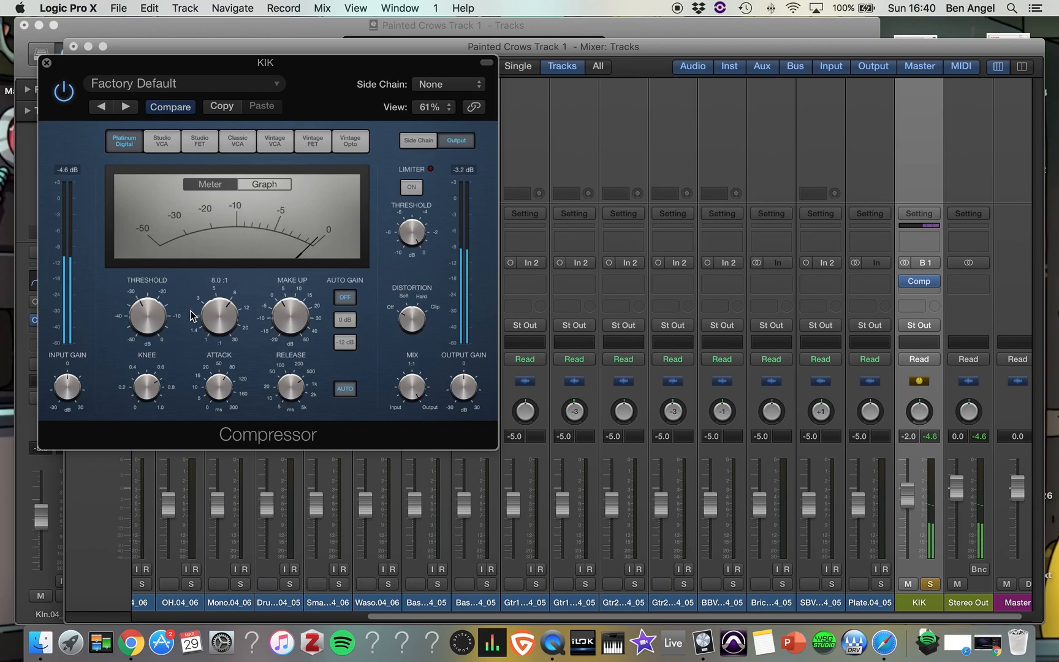
{"action": "left_click_drag", "start_coordinate": [147, 315], "coordinate": [126, 166]}
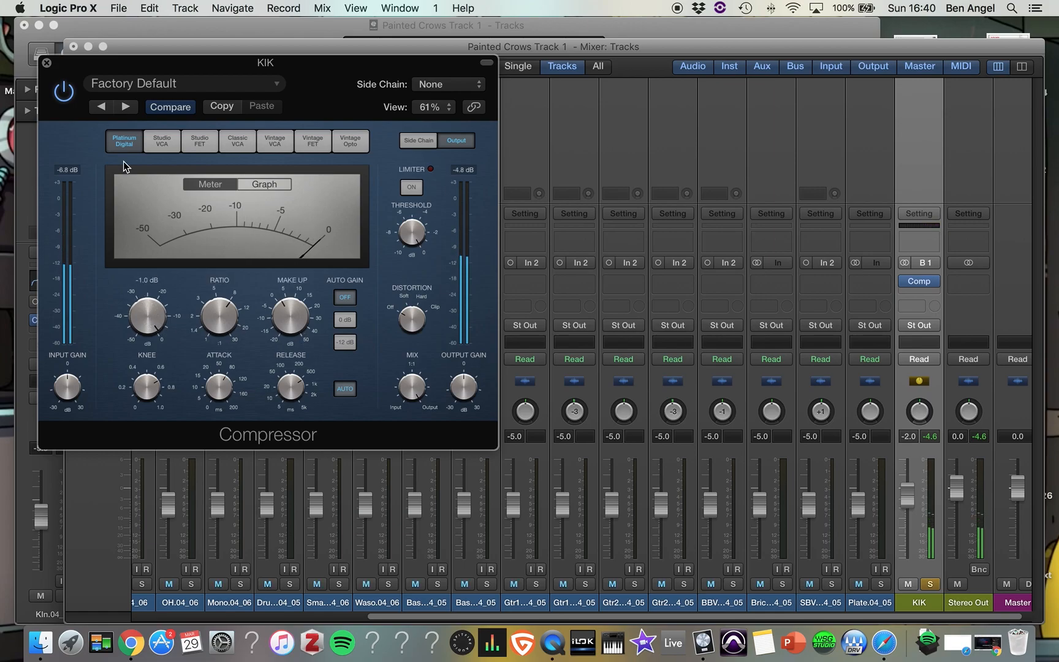
{"action": "scroll", "coordinate": [130, 314], "scroll_direction": "down", "scroll_amount": 2}
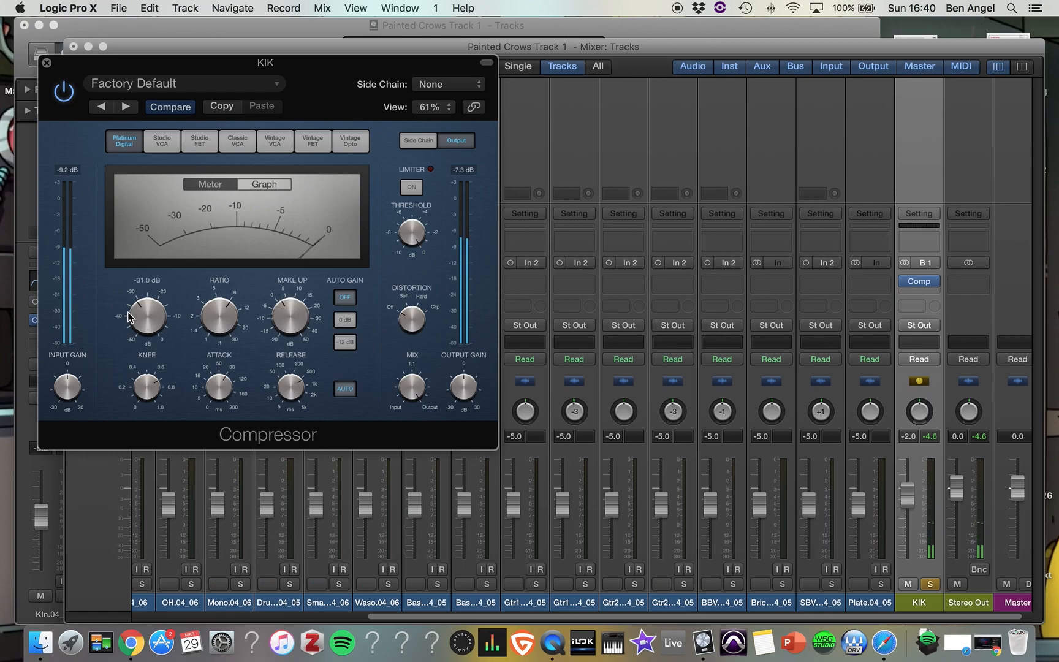
Raise the KIK compressor's threshold to -21.5 dB, bring it down to -25.5 dB, and compare bypassed and active at each setting
{"action": "left_click_drag", "start_coordinate": [122, 286], "coordinate": [120, 271]}
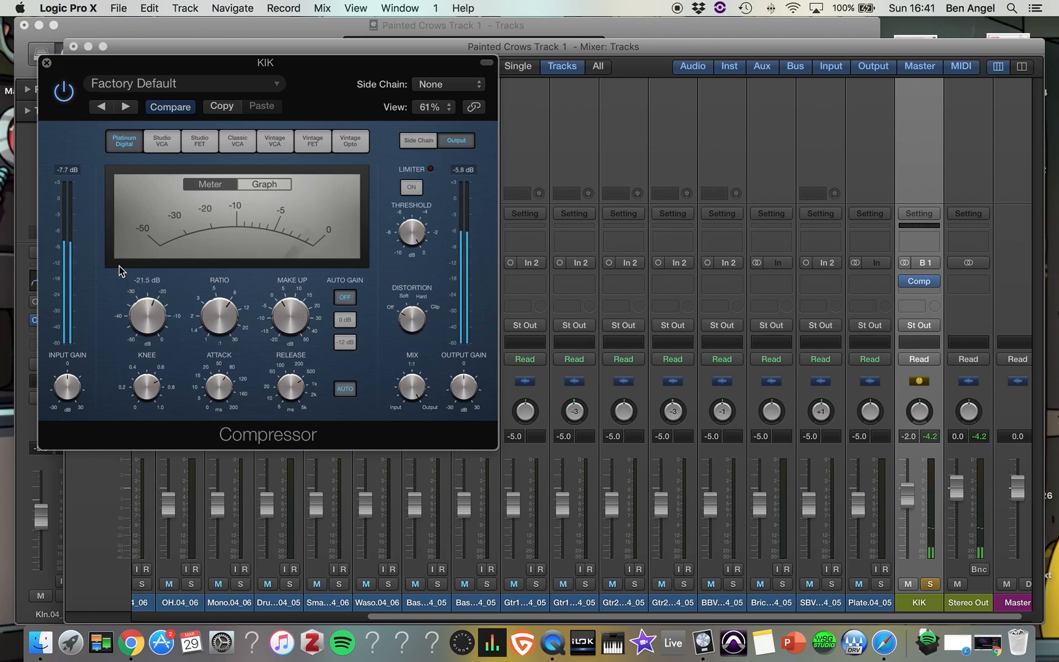
{"action": "left_click", "coordinate": [65, 92]}
{"action": "left_click", "coordinate": [65, 92]}
{"action": "left_click_drag", "start_coordinate": [128, 307], "coordinate": [134, 331]}
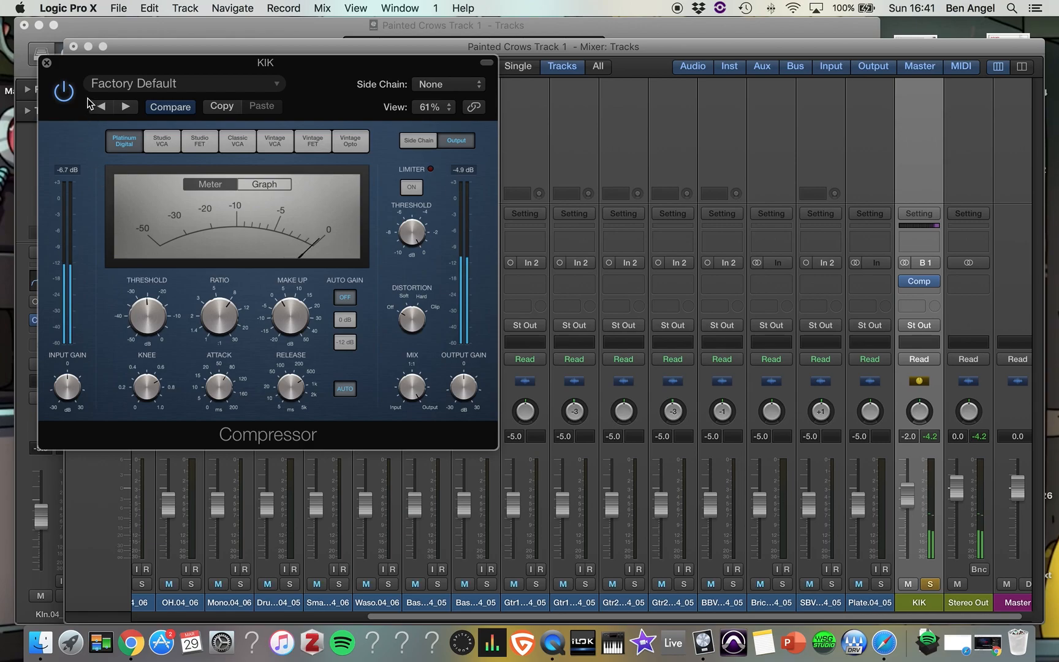
{"action": "left_click", "coordinate": [68, 93]}
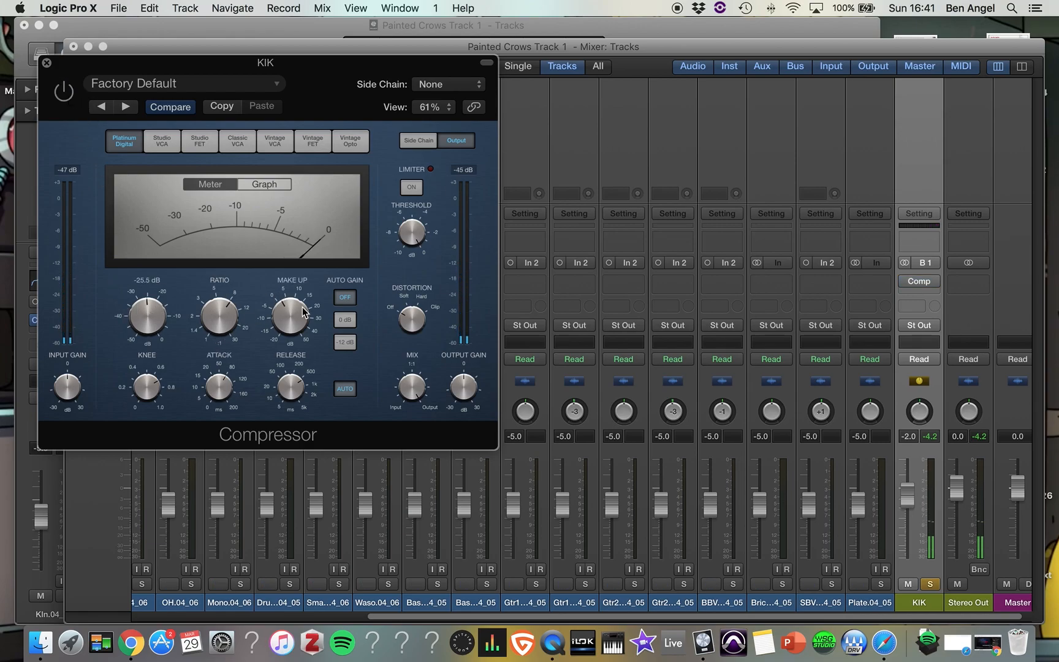
{"action": "left_click", "coordinate": [66, 93]}
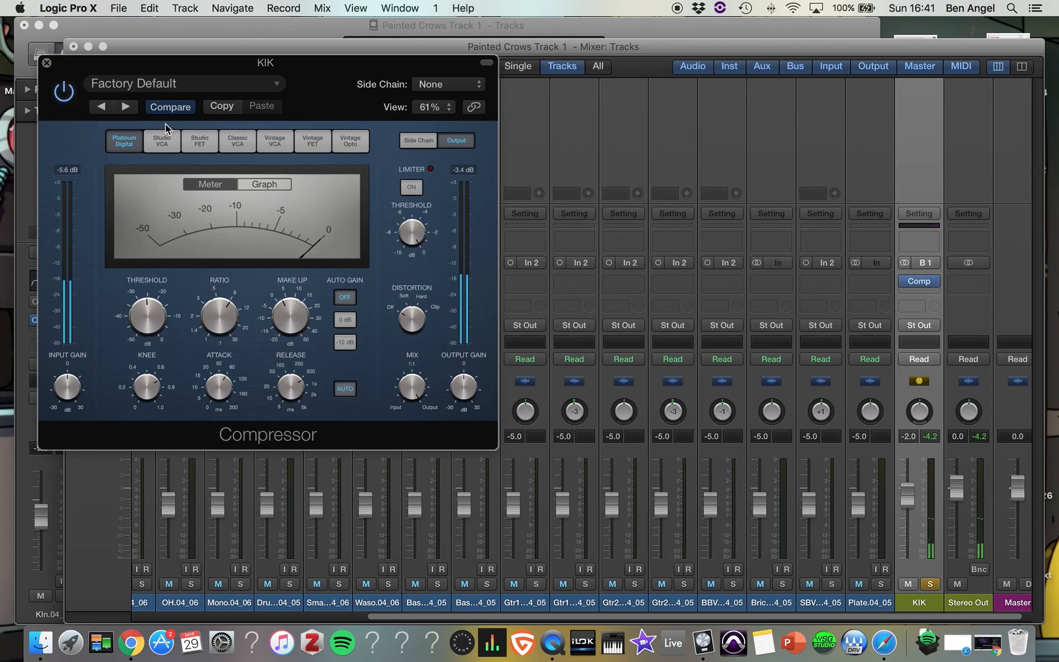
Audition the Studio VCA, Studio FET, Classic VCA, Vintage FET and Vintage Opto models on the KIK compressor, and return to Platinum Digital
{"action": "left_click", "coordinate": [167, 146]}
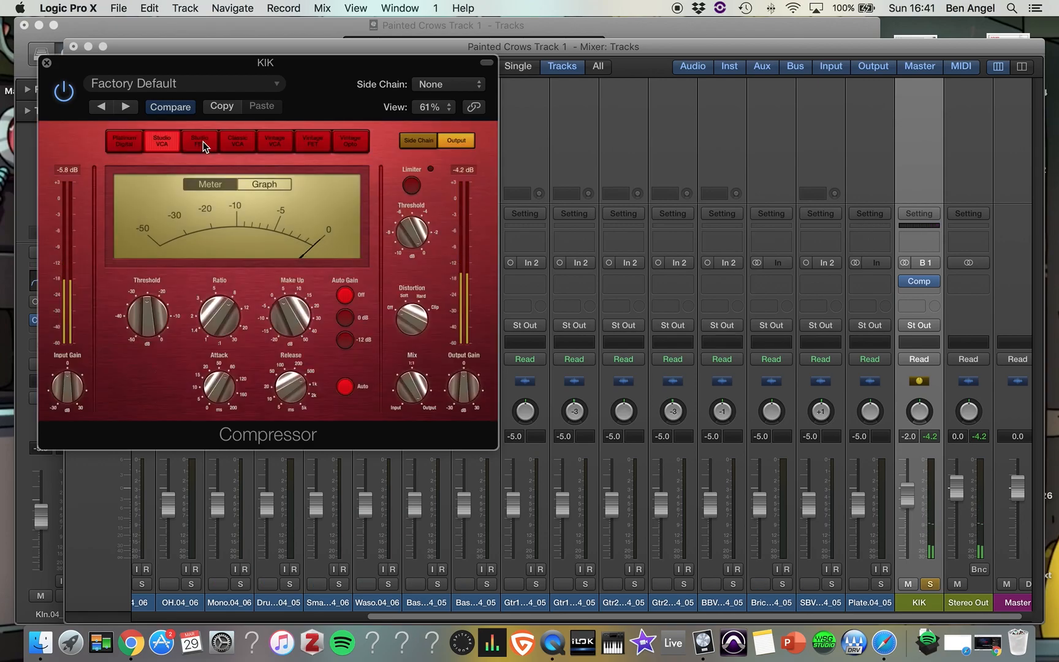
{"action": "left_click", "coordinate": [203, 141]}
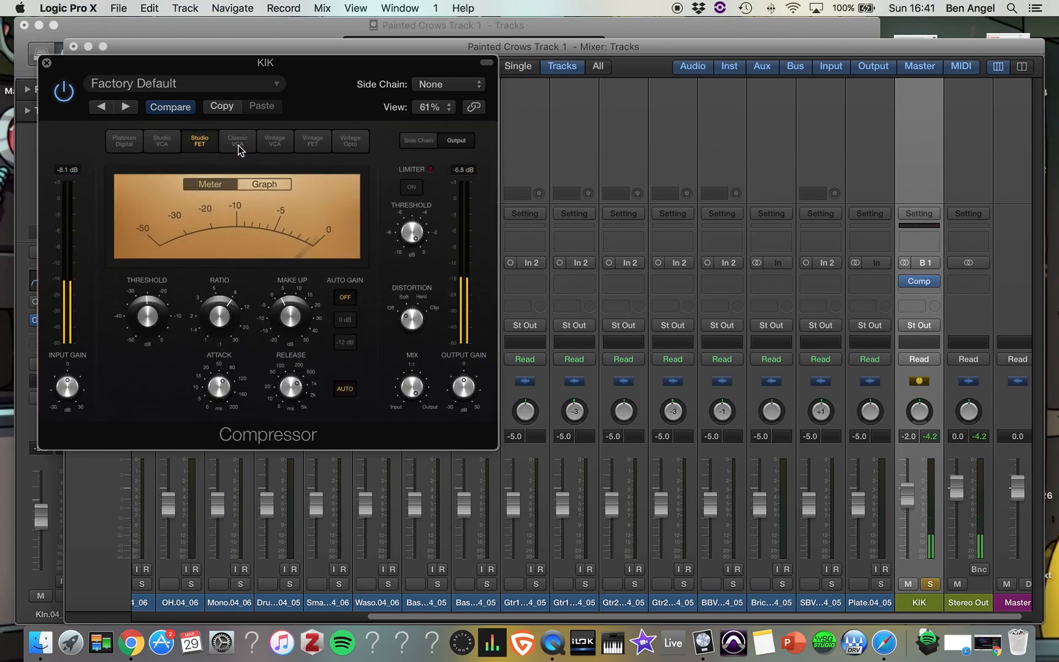
{"action": "left_click", "coordinate": [239, 151]}
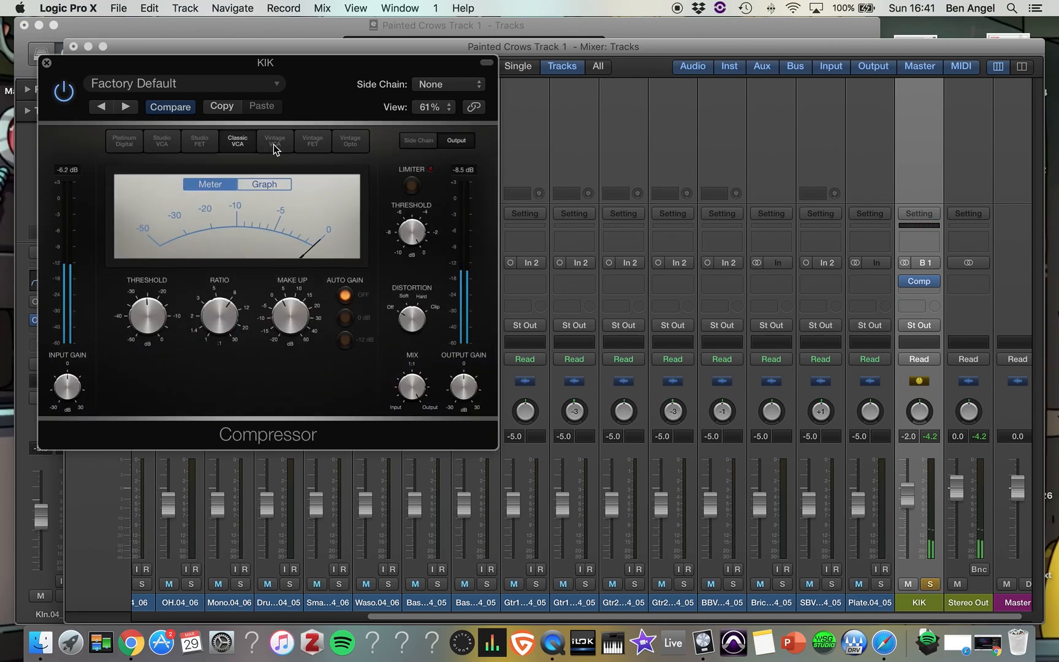
{"action": "left_click", "coordinate": [314, 145]}
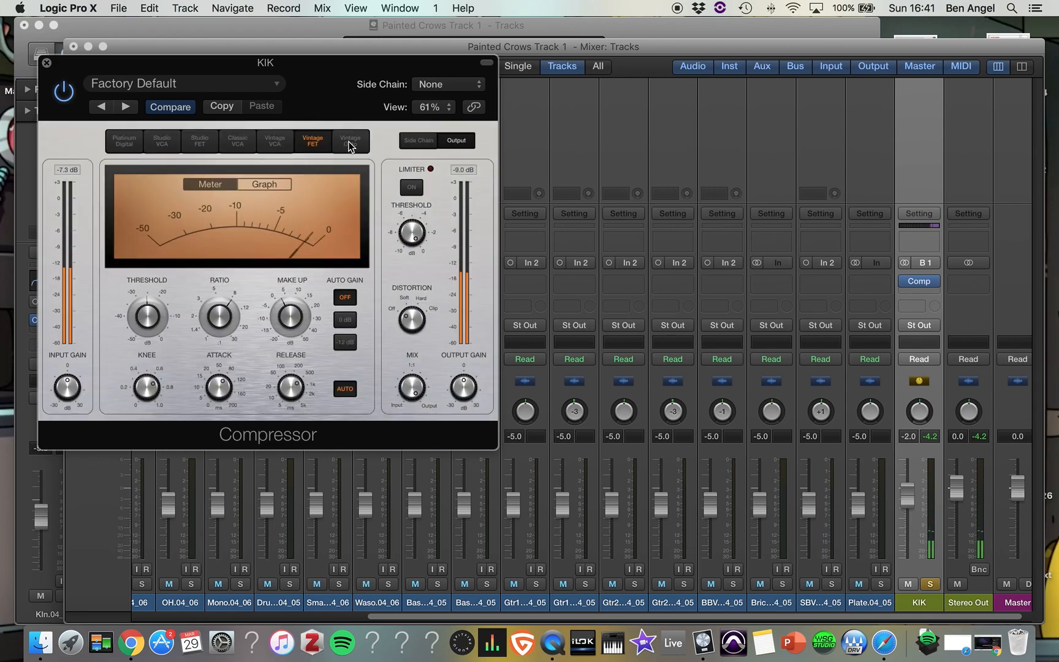
{"action": "left_click", "coordinate": [331, 145]}
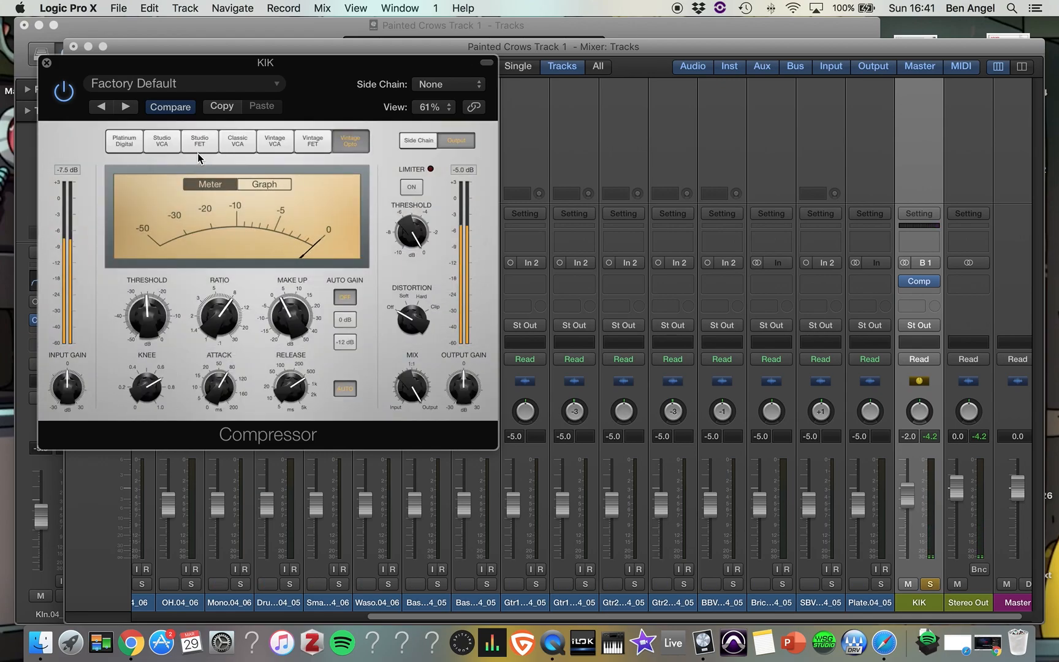
{"action": "left_click", "coordinate": [122, 145]}
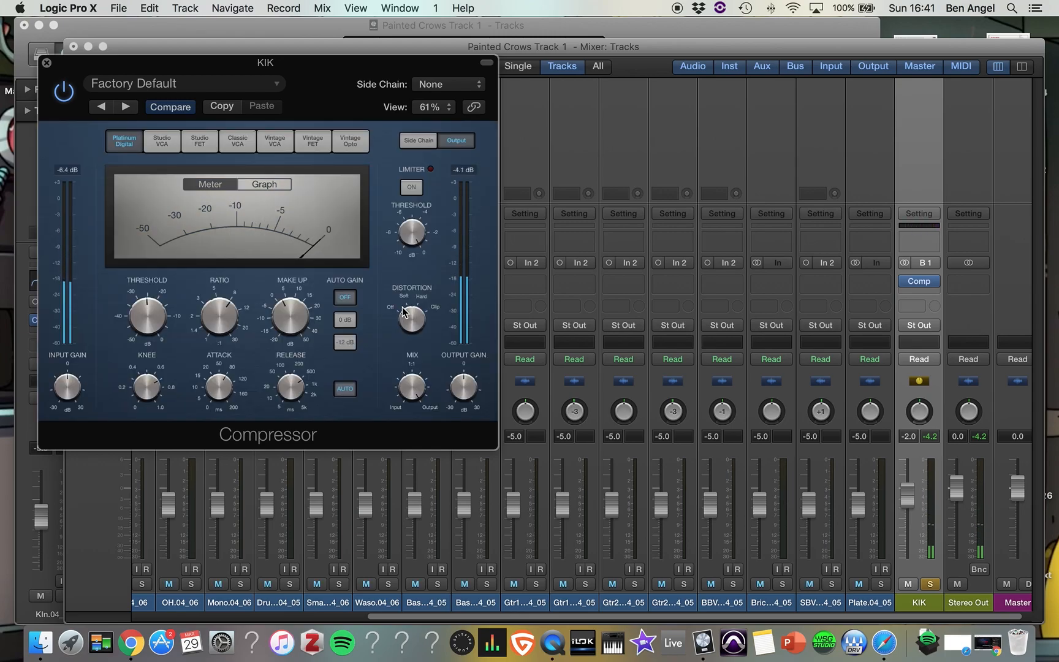
Trim the KIK compressor's output gain and input gain to -1 dB each, and compare the kick bypassed and compressed
{"action": "left_click_drag", "start_coordinate": [465, 381], "coordinate": [465, 383]}
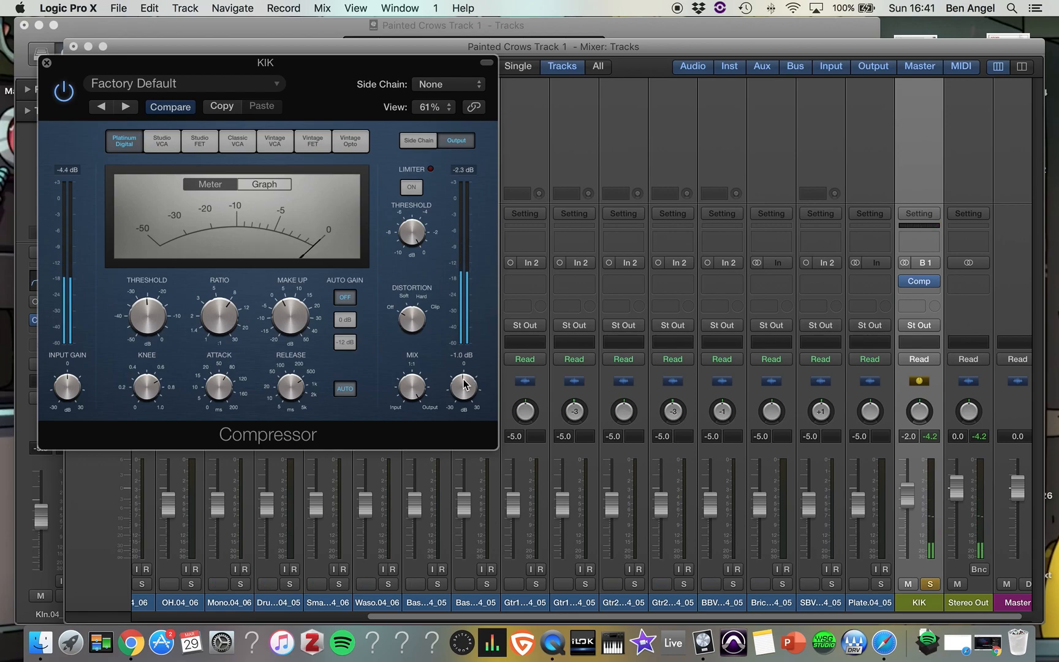
{"action": "mouse_move", "coordinate": [69, 380]}
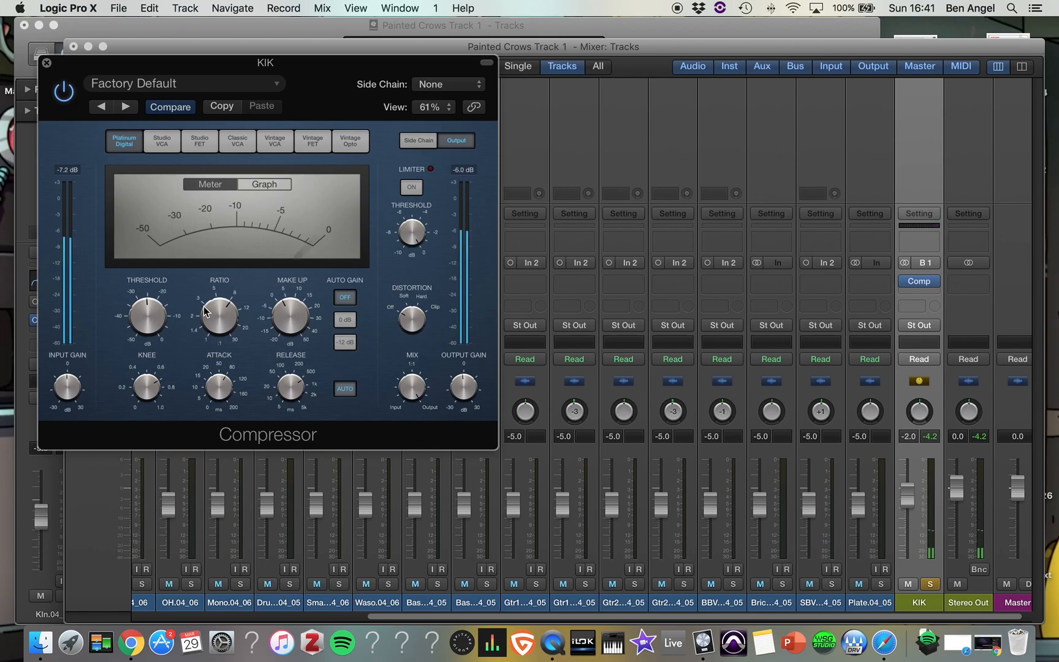
{"action": "left_click_drag", "start_coordinate": [59, 382], "coordinate": [61, 385]}
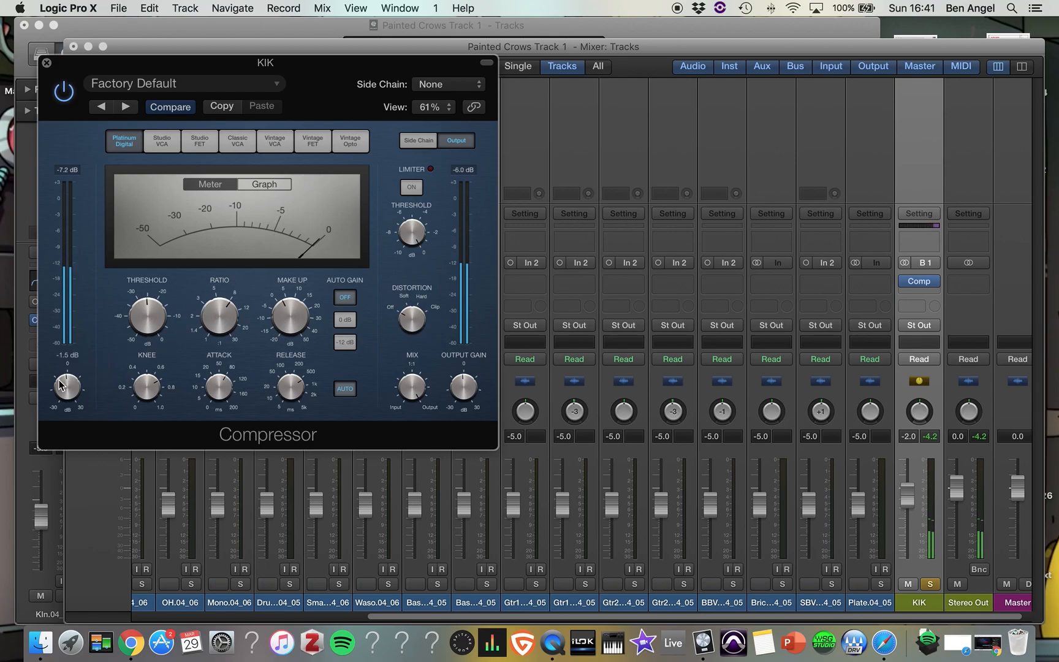
{"action": "scroll", "coordinate": [60, 383], "scroll_direction": "down", "scroll_amount": 1}
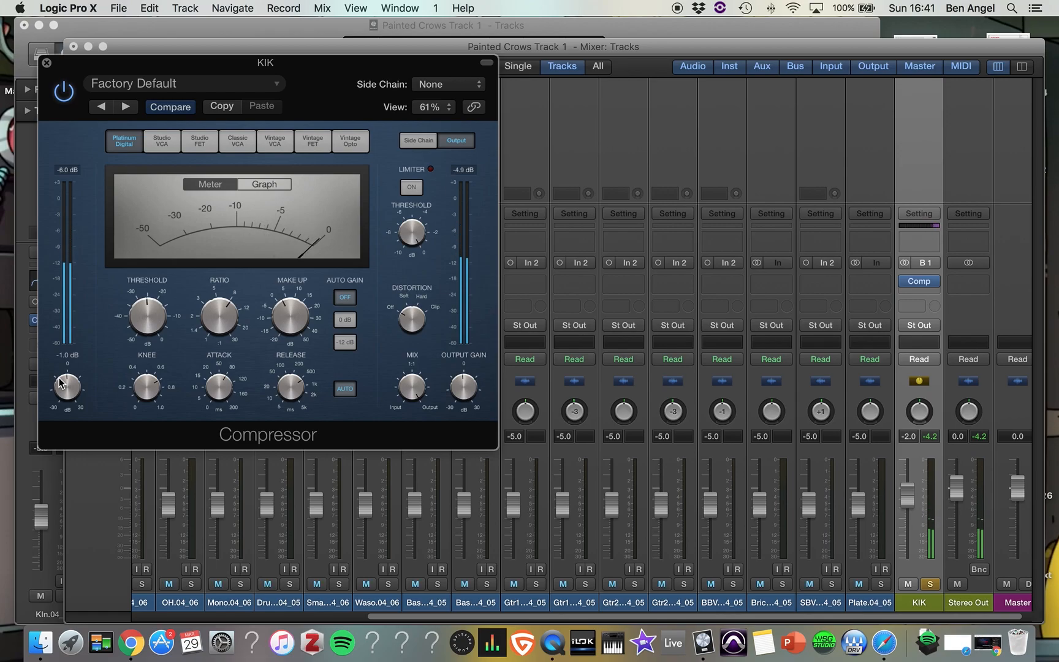
{"action": "left_click", "coordinate": [62, 93]}
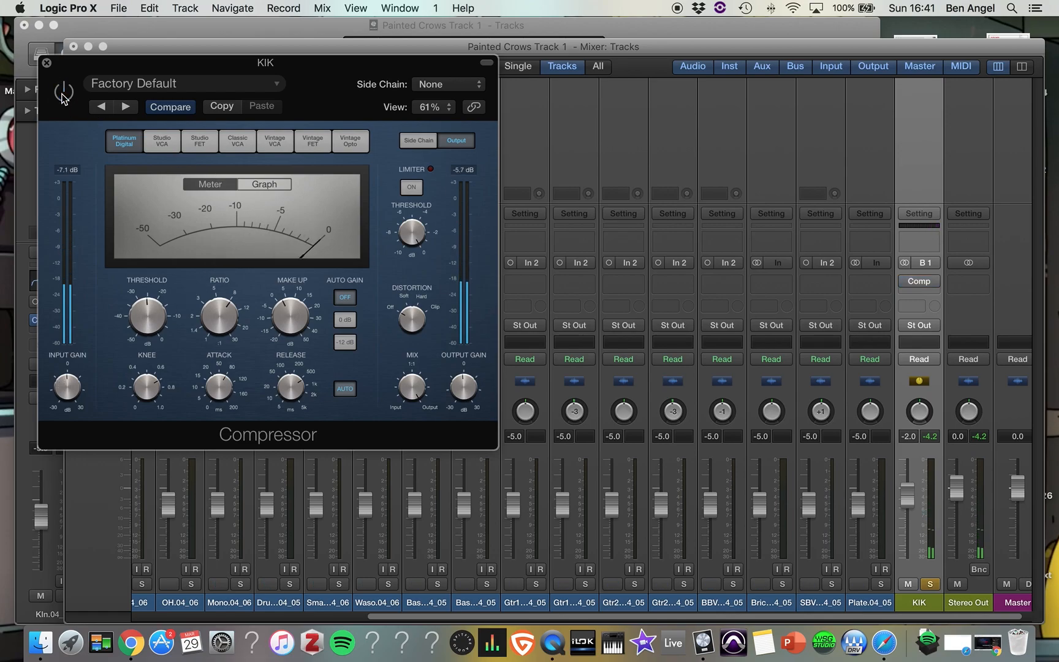
{"action": "left_click", "coordinate": [62, 93]}
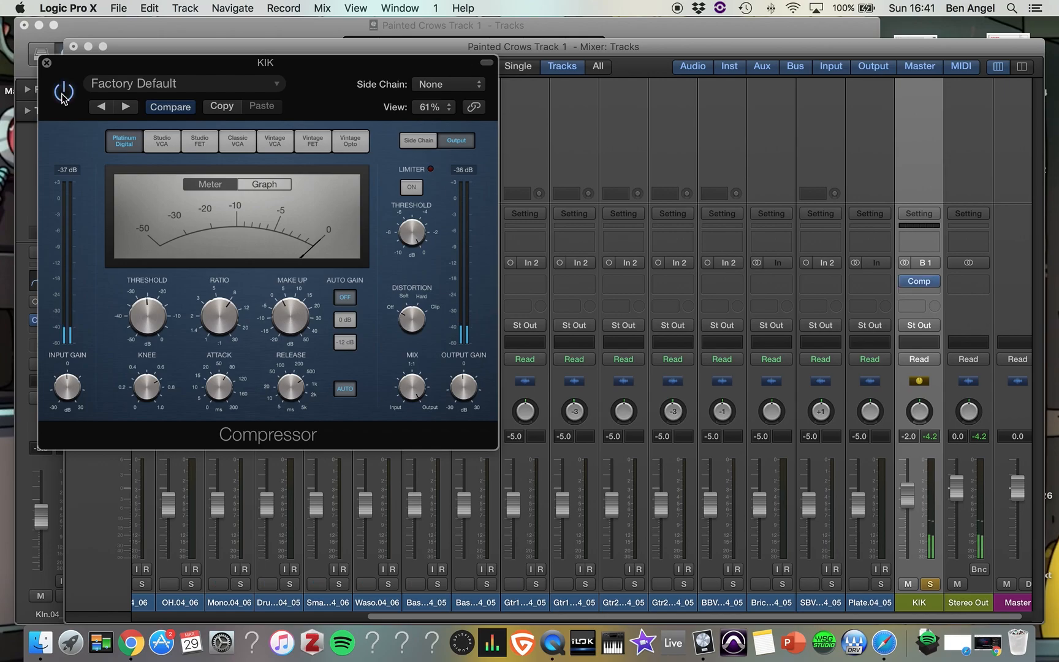
Set the KIK compressor's make-up gain to 4 dB and compare bypassed and active sound
{"action": "mouse_move", "coordinate": [288, 314]}
{"action": "left_click_drag", "start_coordinate": [289, 310], "coordinate": [290, 303]}
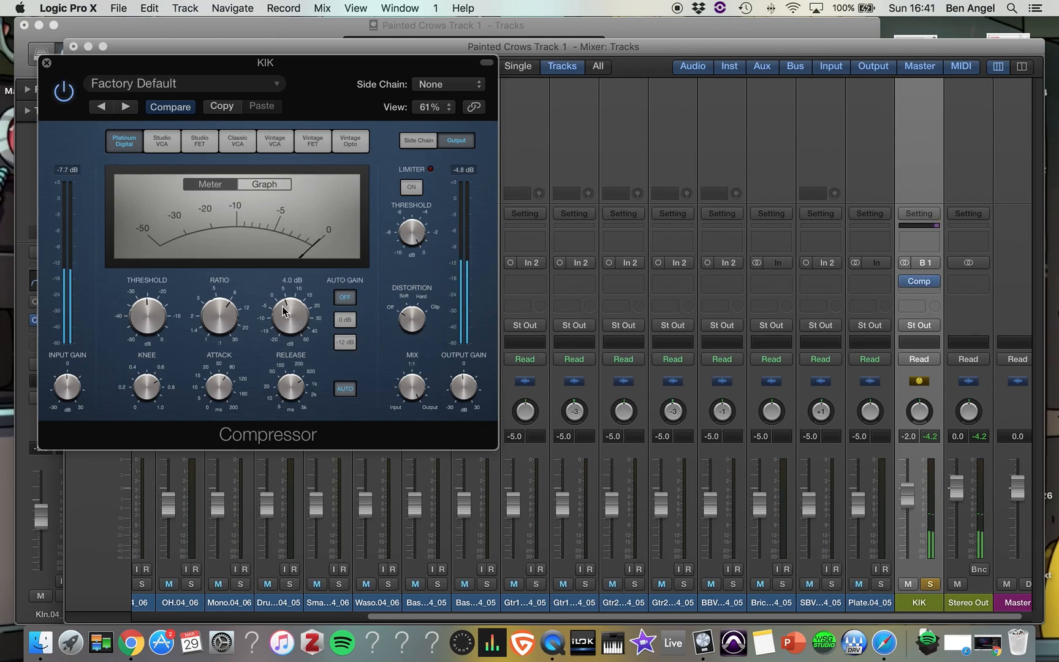
{"action": "left_click", "coordinate": [64, 92]}
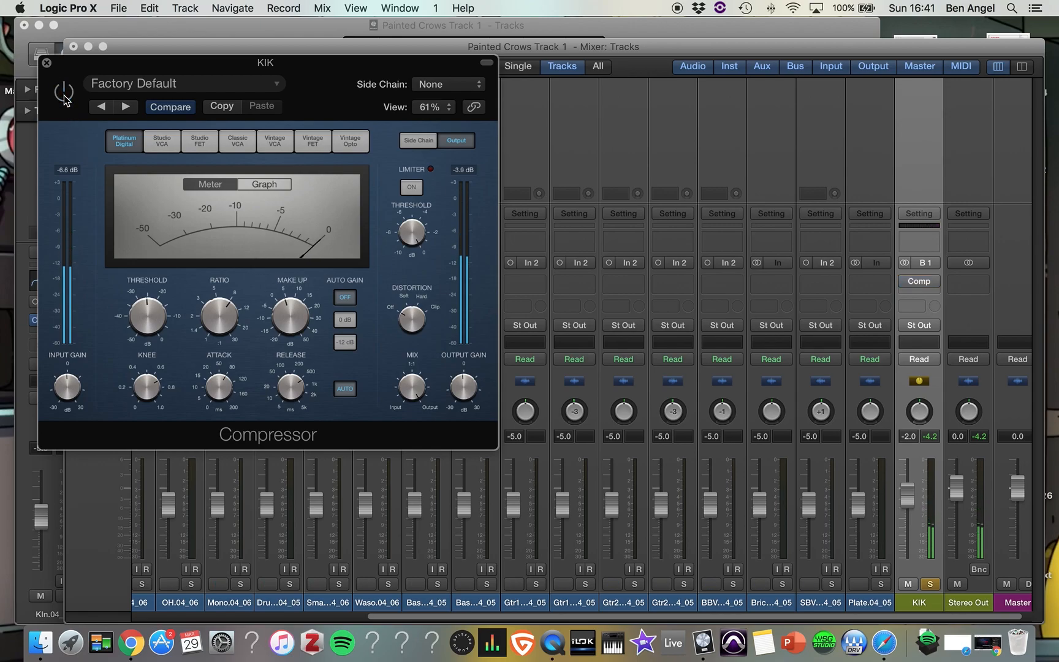
{"action": "left_click", "coordinate": [64, 92]}
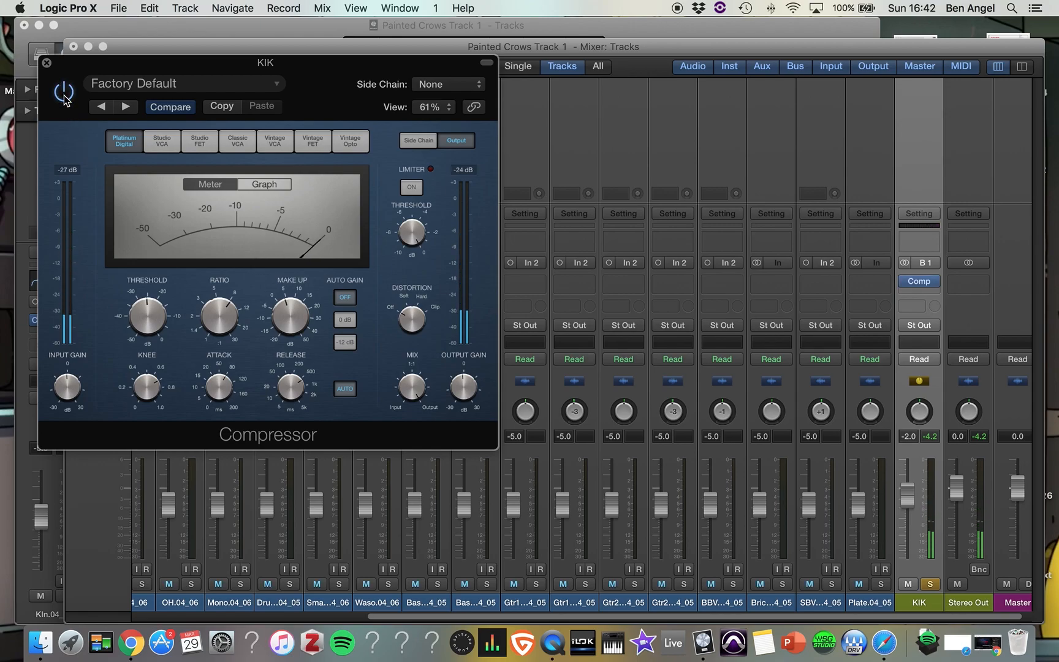
Lower the KIK compressor's threshold further, compare bypassed and active once more, and close the compressor
{"action": "left_click_drag", "start_coordinate": [138, 324], "coordinate": [118, 358]}
{"action": "left_click", "coordinate": [64, 91]}
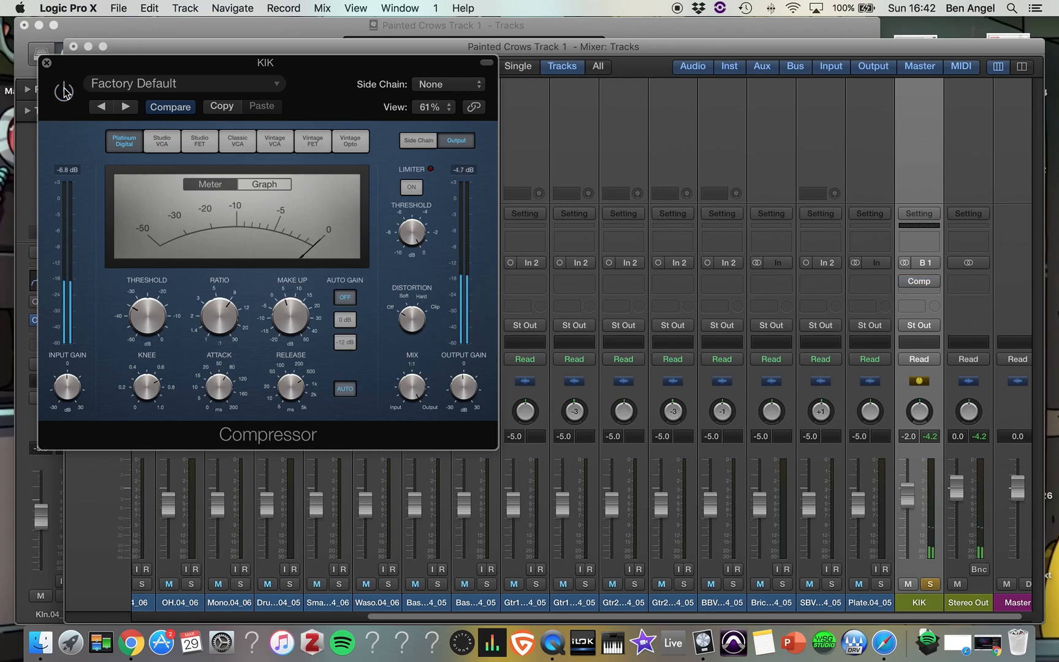
{"action": "left_click", "coordinate": [64, 91]}
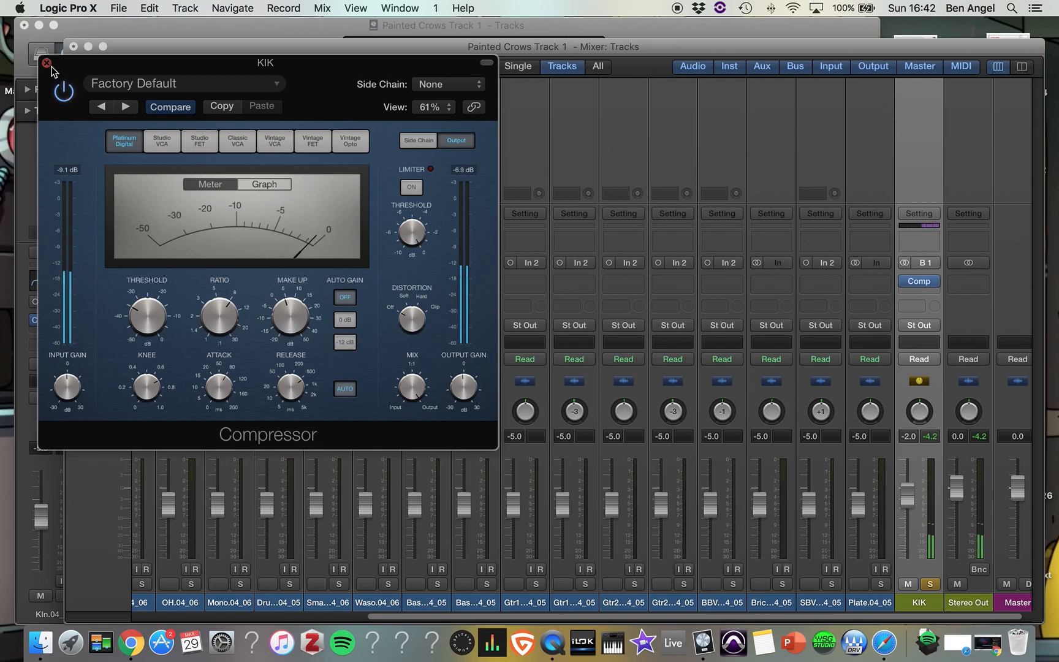
{"action": "left_click", "coordinate": [46, 62]}
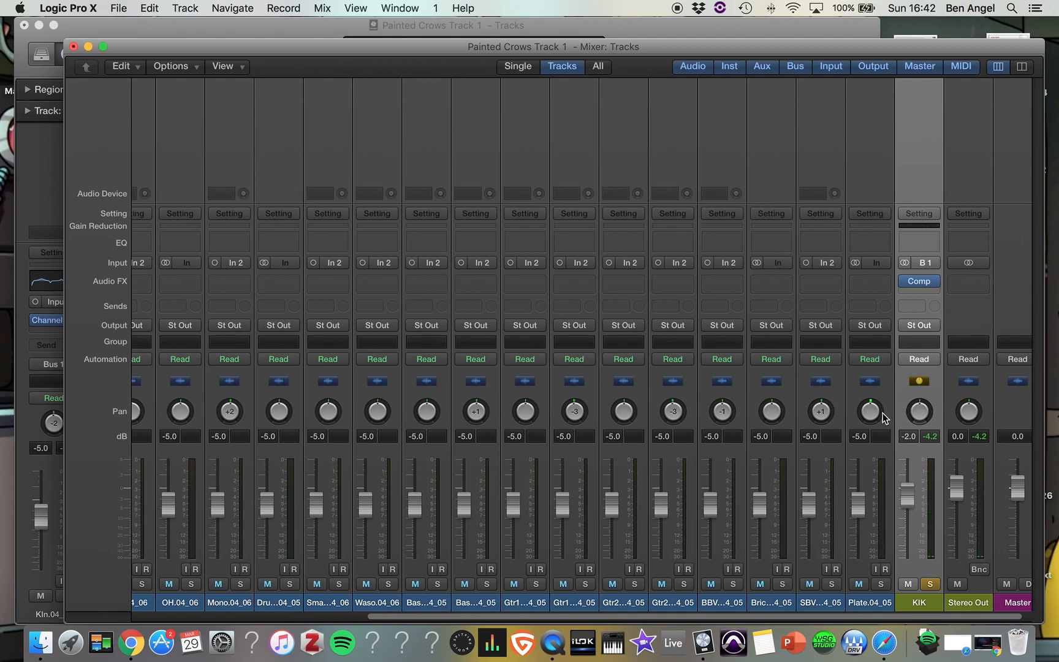
Solo the SnB.04_06 channel in the mixer, return to the Tracks window and clear all solos
{"action": "scroll", "coordinate": [362, 470], "scroll_direction": "left", "scroll_amount": 10}
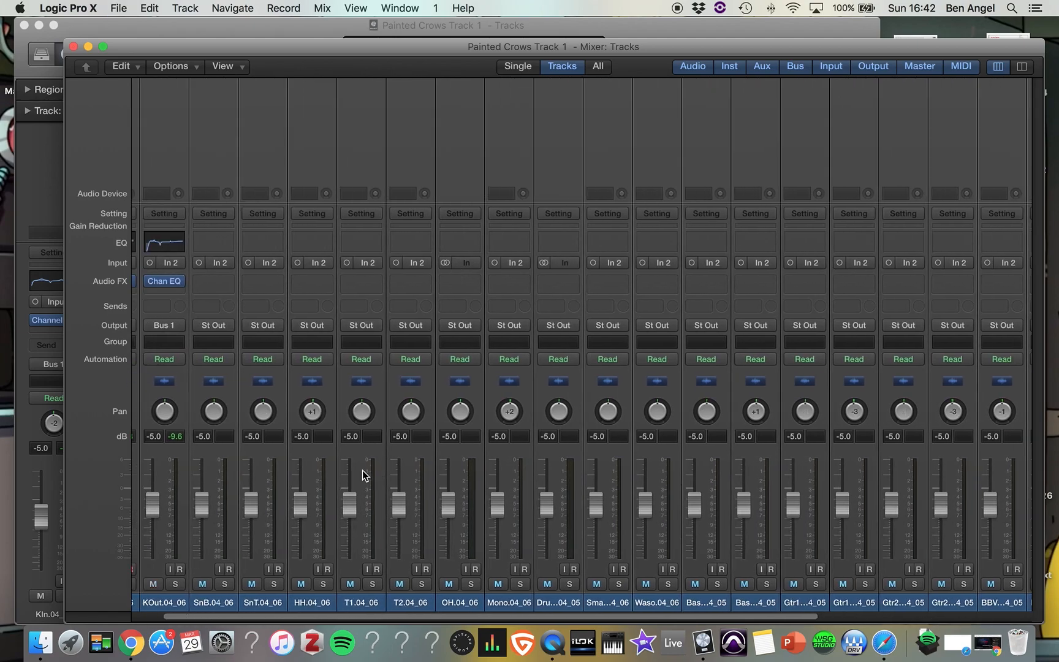
{"action": "scroll", "coordinate": [362, 470], "scroll_direction": "right", "scroll_amount": 10}
{"action": "scroll", "coordinate": [363, 470], "scroll_direction": "left", "scroll_amount": 10}
{"action": "scroll", "coordinate": [496, 576], "scroll_direction": "right", "scroll_amount": 10}
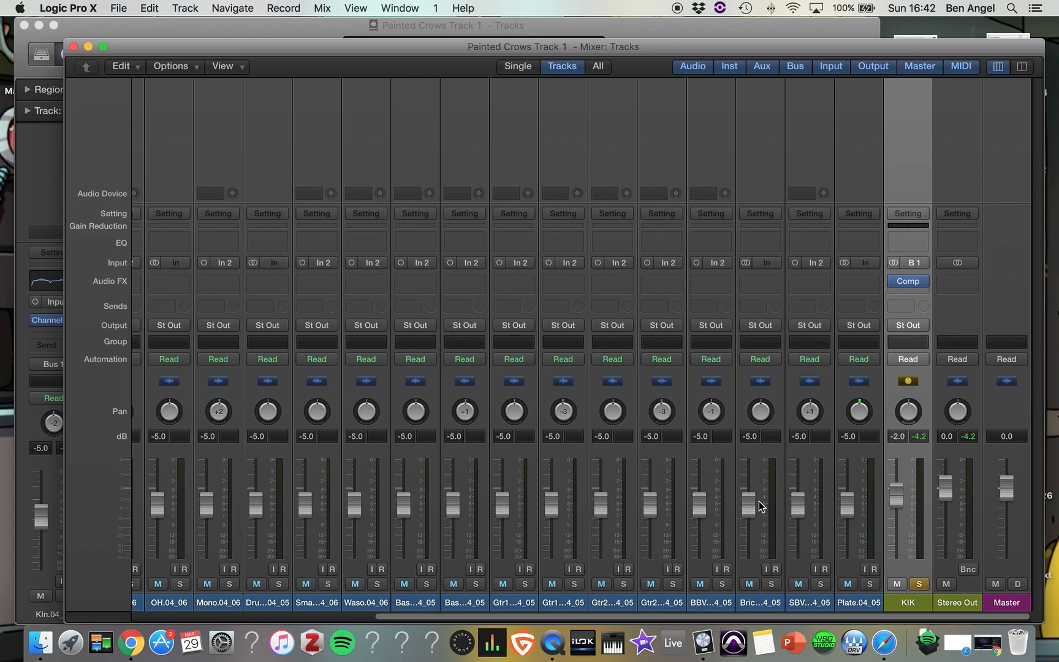
{"action": "scroll", "coordinate": [439, 476], "scroll_direction": "left", "scroll_amount": 4}
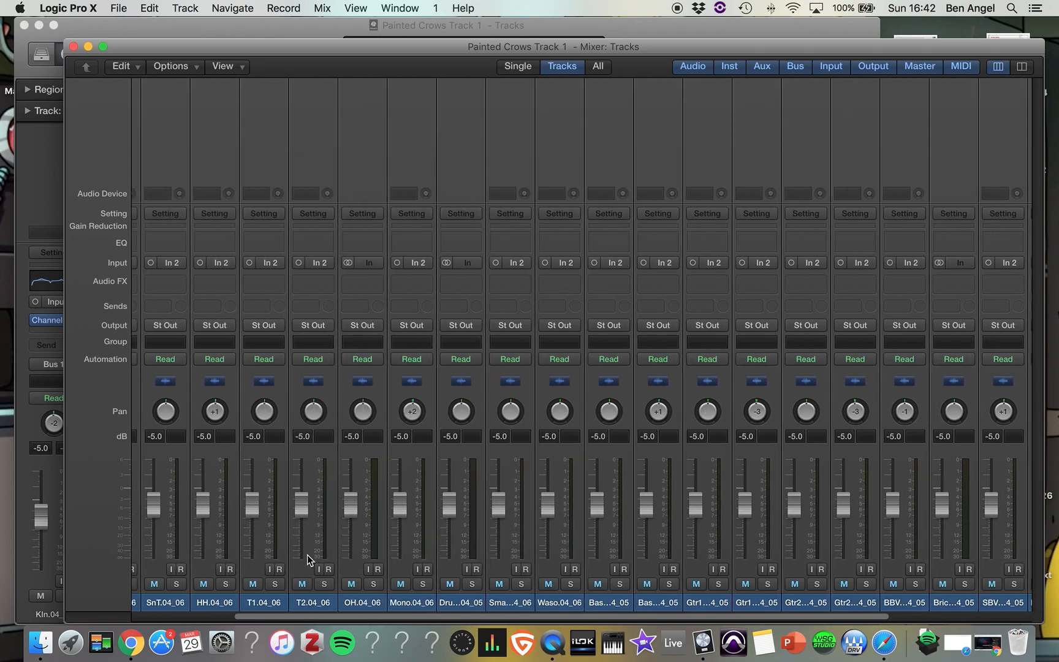
{"action": "scroll", "coordinate": [300, 504], "scroll_direction": "left", "scroll_amount": 3}
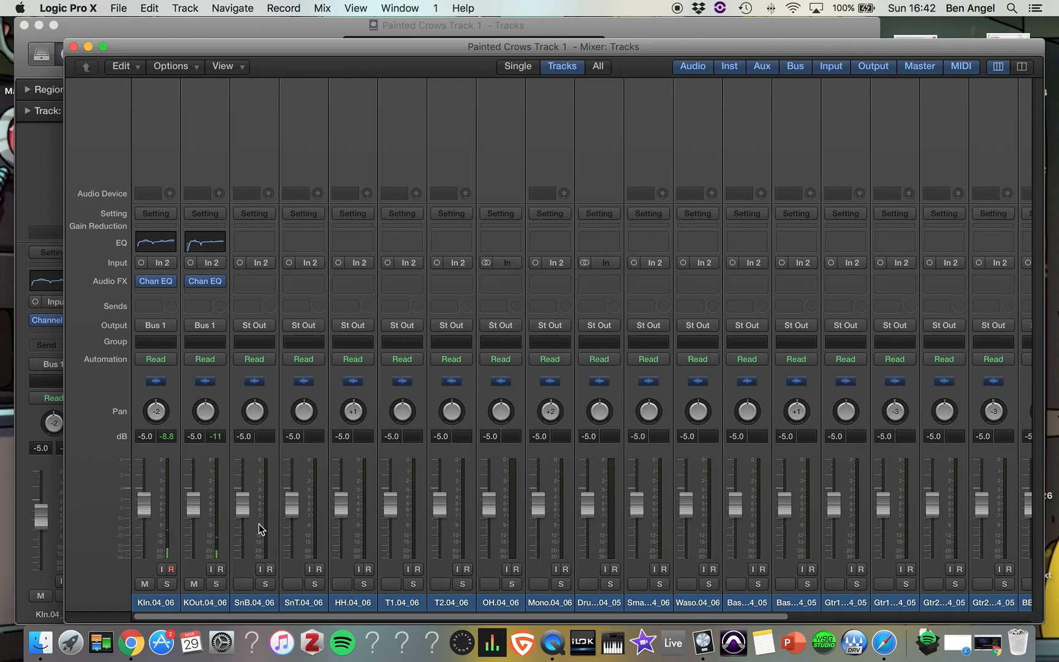
{"action": "left_click", "coordinate": [267, 585]}
{"action": "left_click", "coordinate": [89, 47]}
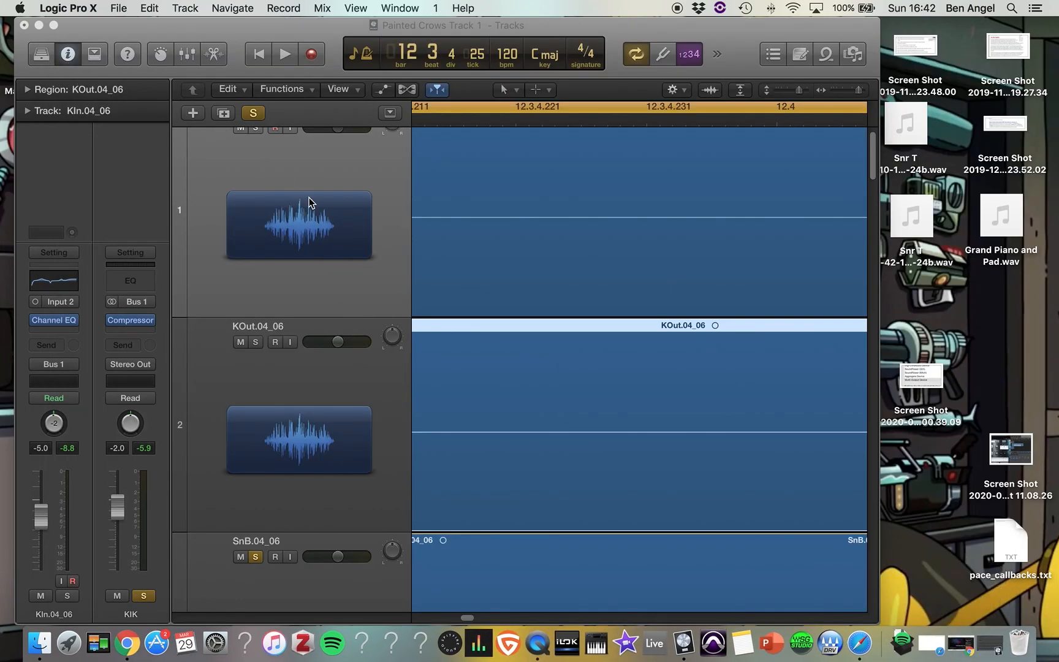
{"action": "left_click", "coordinate": [252, 112]}
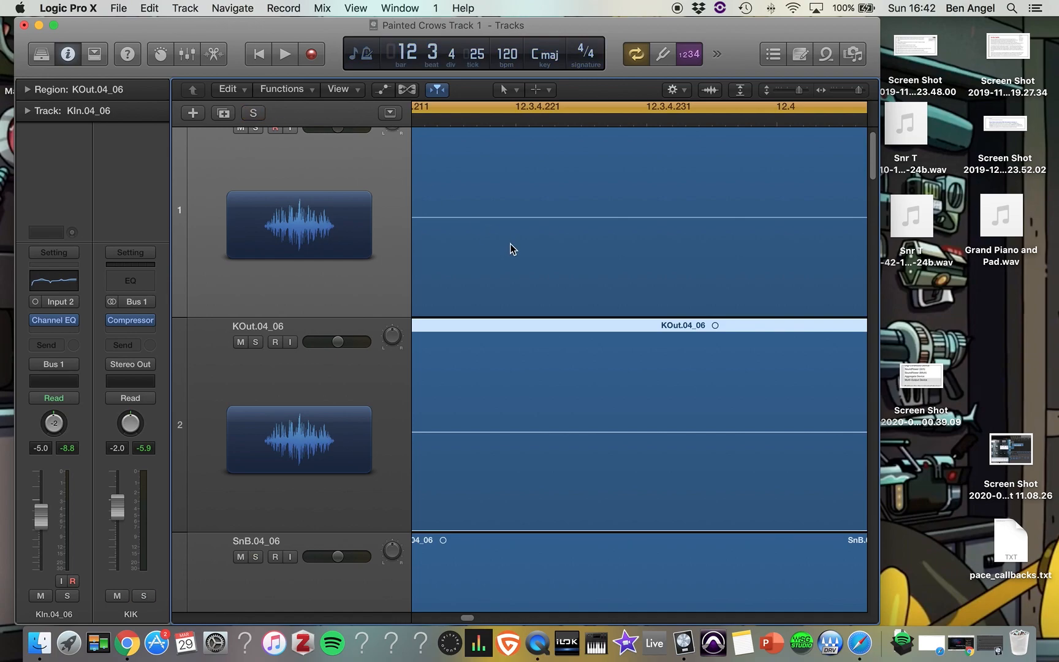
Bring the whole song and its track list into view and select the SnT.04_06 track
{"action": "key", "text": "super+Up"}
{"action": "key", "text": "super+Up"}
{"action": "key", "text": "super+Up"}
{"action": "key", "text": "super+Up"}
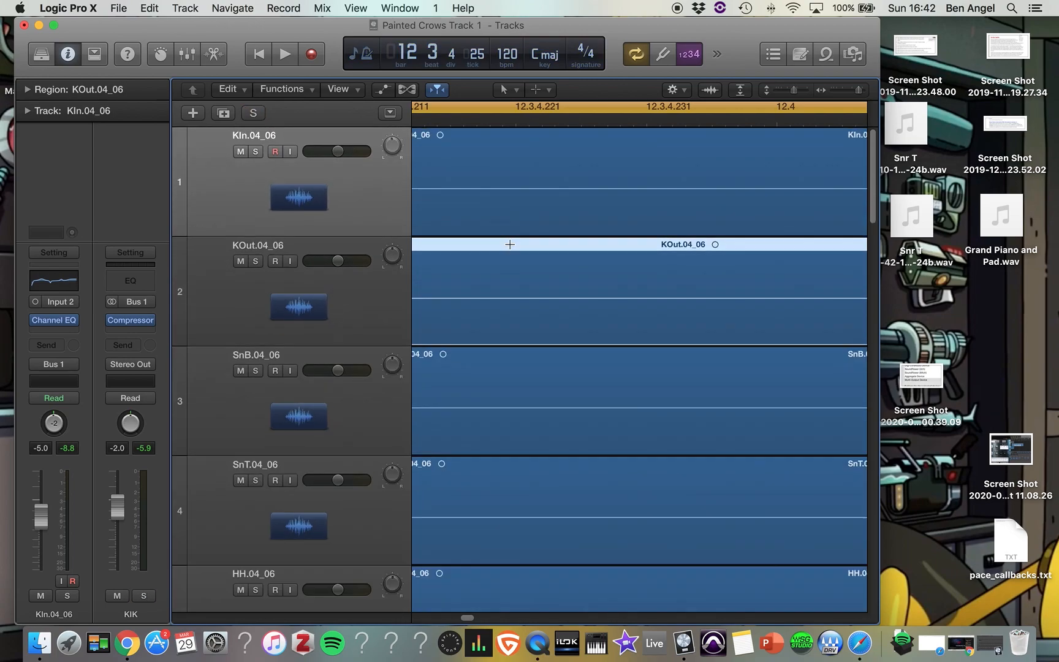
{"action": "key", "text": "super+Left"}
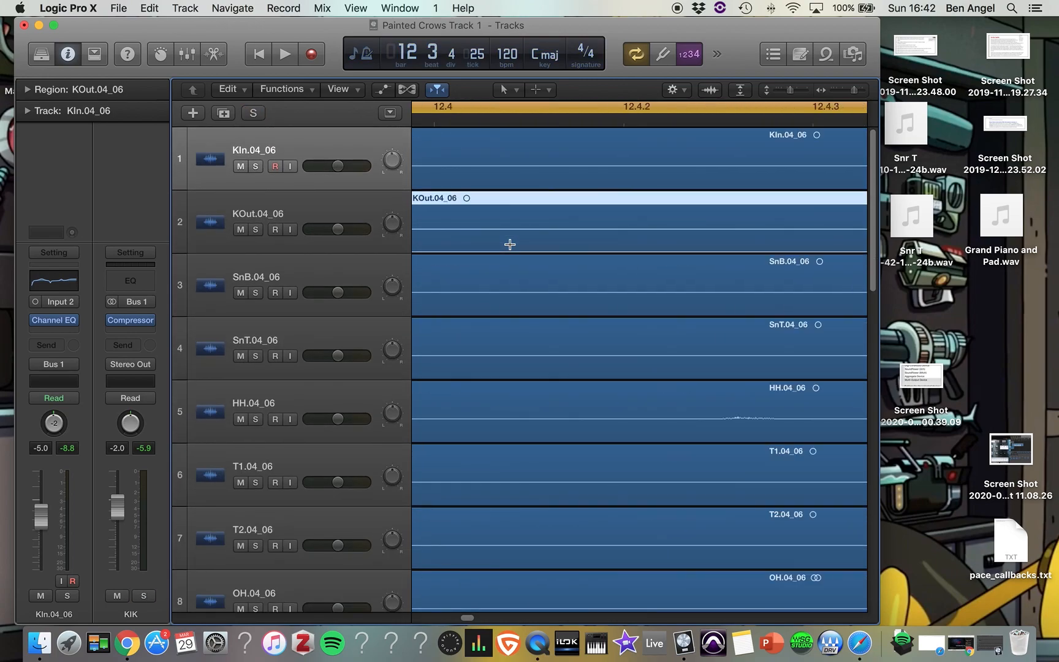
{"action": "key", "text": "super+Up"}
{"action": "key", "text": "super+Up"}
{"action": "key", "text": "super+Up"}
{"action": "key", "text": "super+Up"}
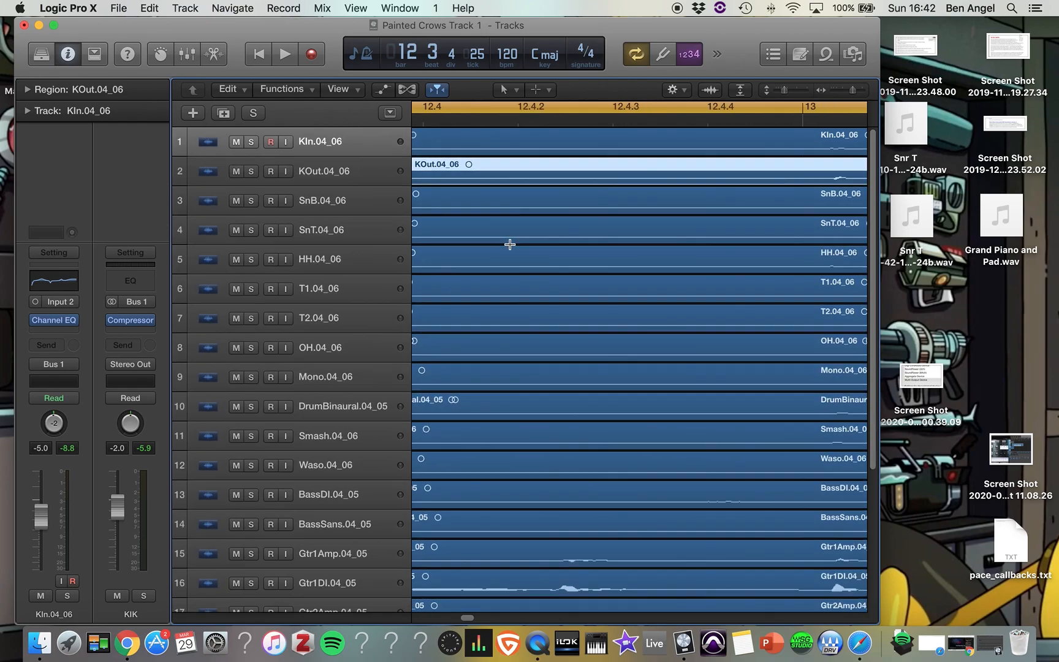
{"action": "key", "text": "super+Left"}
{"action": "key", "text": "super+Left"}
{"action": "key", "text": "super+Left"}
{"action": "key", "text": "super+Left"}
{"action": "key", "text": "super+Left"}
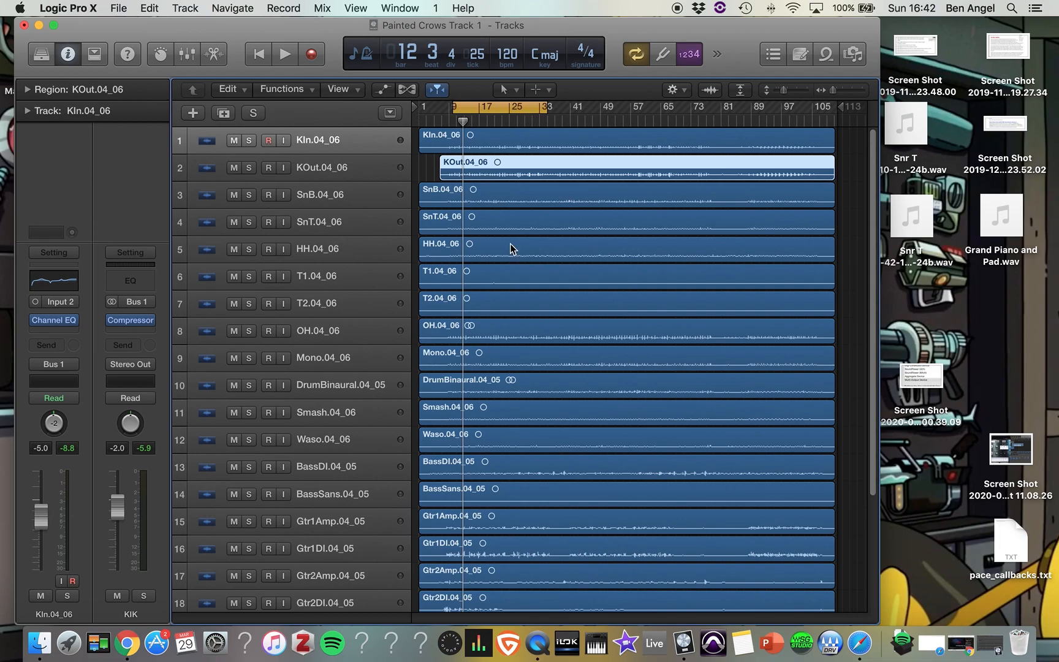
{"action": "left_click", "coordinate": [320, 224]}
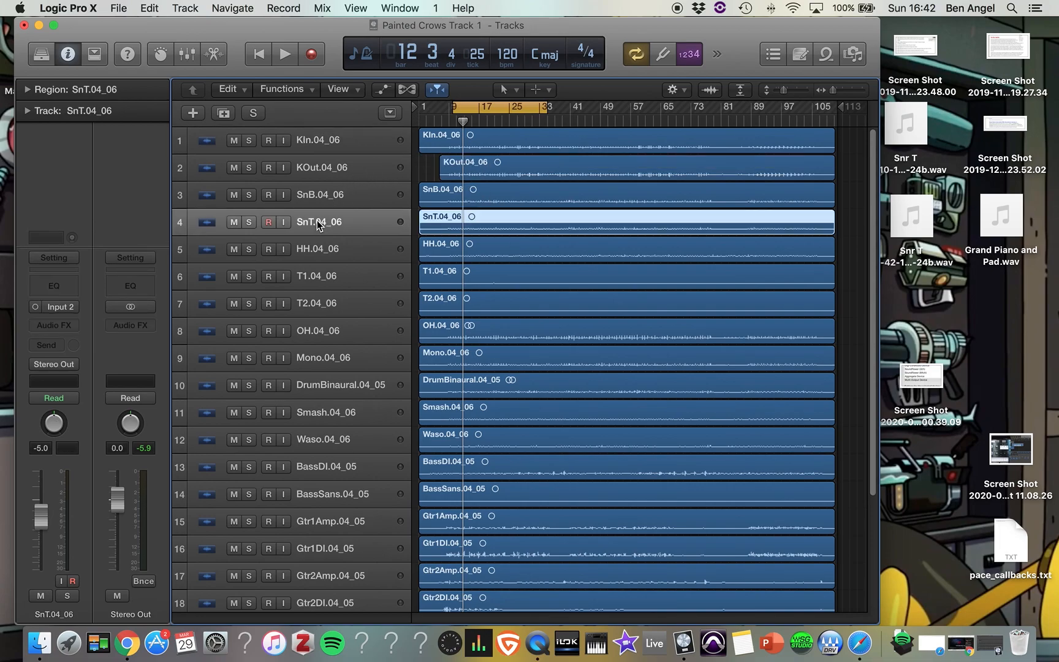
Move the SnT.04_06 track above SnB.04_06 and route both snare channels' outputs to Bus 2
{"action": "left_click_drag", "start_coordinate": [319, 225], "coordinate": [331, 198]}
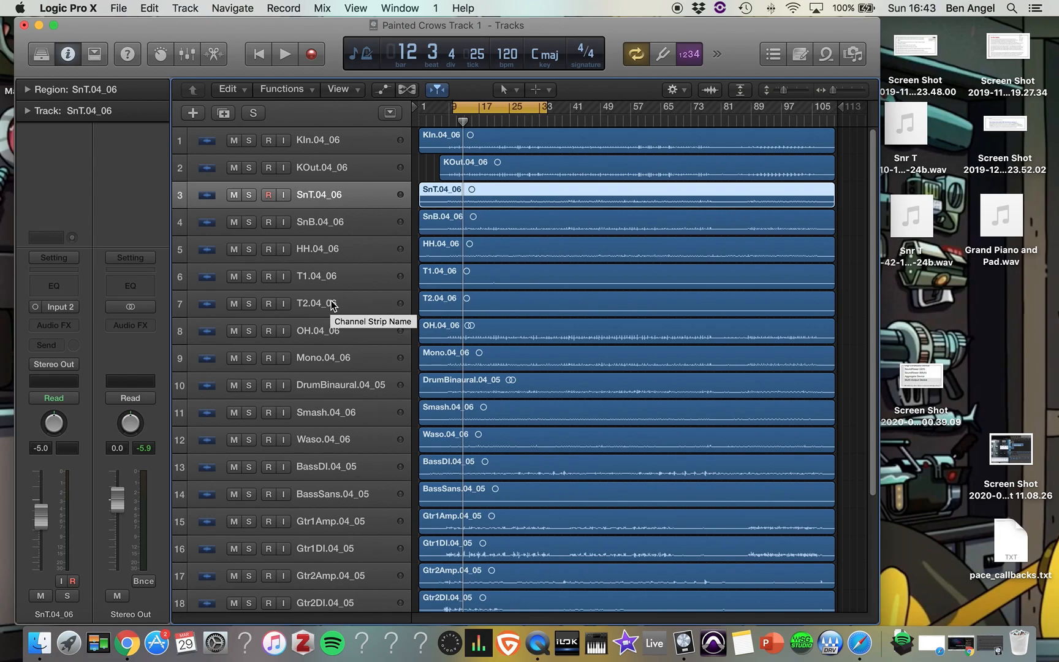
{"action": "key", "text": "super+2"}
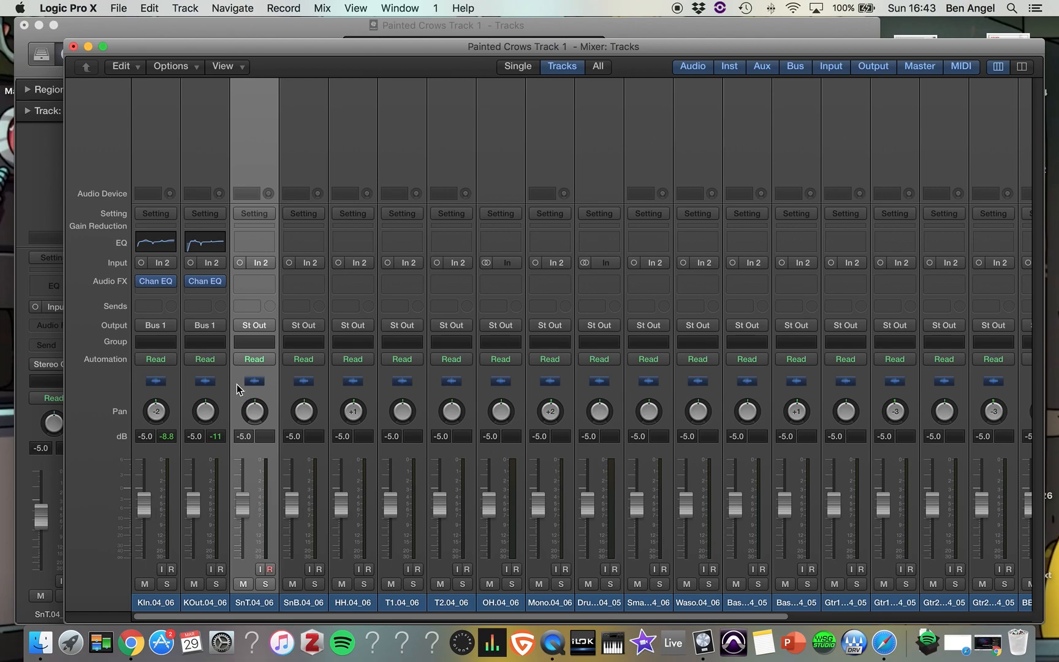
{"action": "left_click_drag", "start_coordinate": [237, 383], "coordinate": [289, 378]}
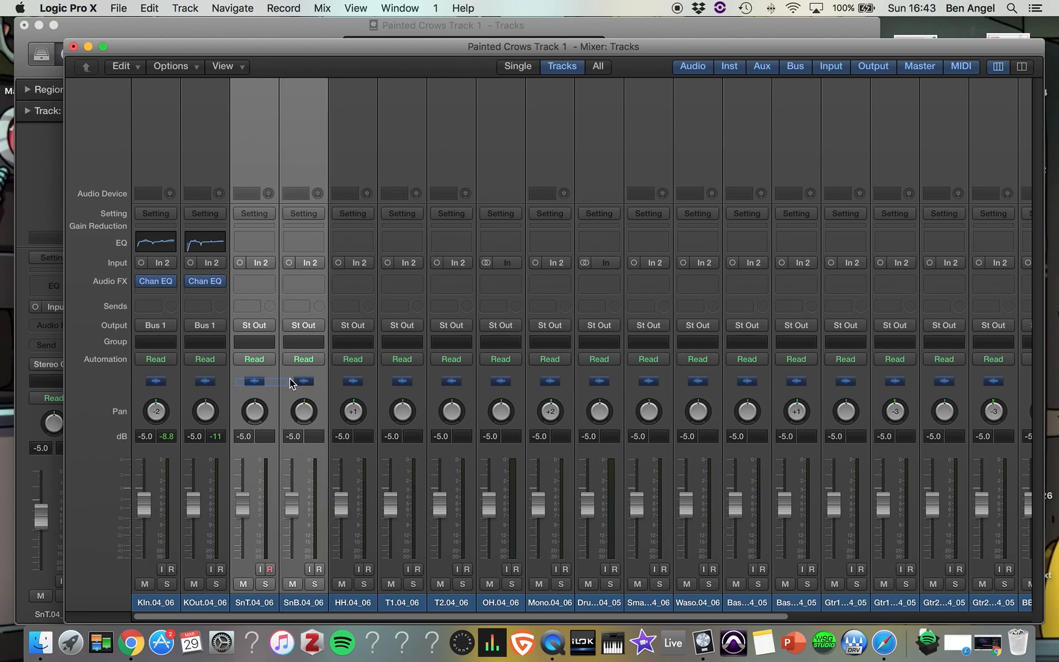
{"action": "left_click", "coordinate": [317, 329]}
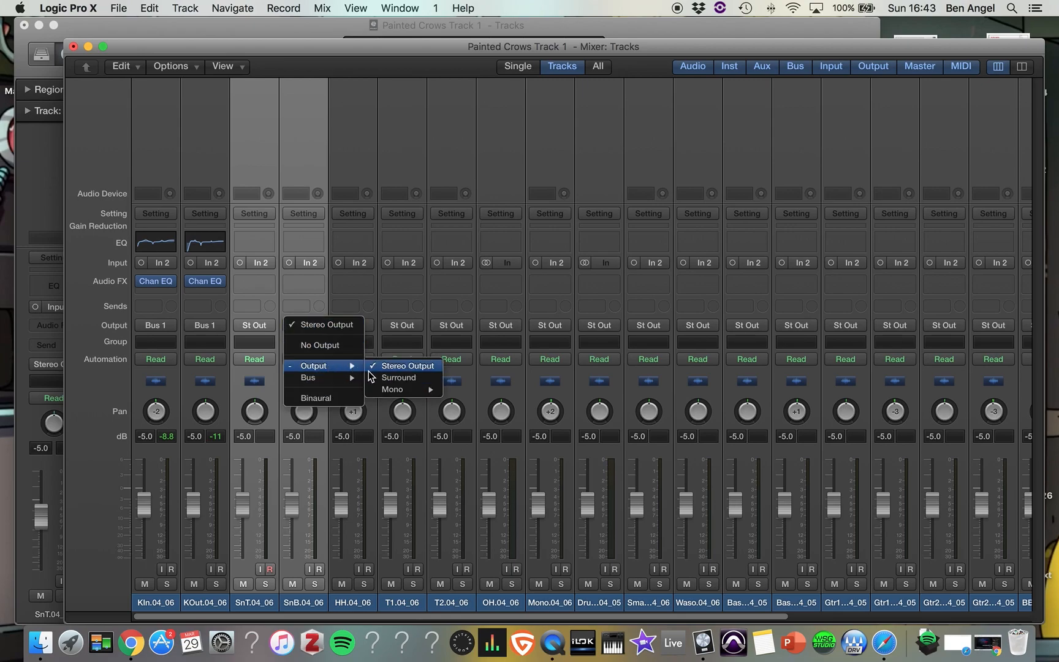
{"action": "mouse_move", "coordinate": [336, 378]}
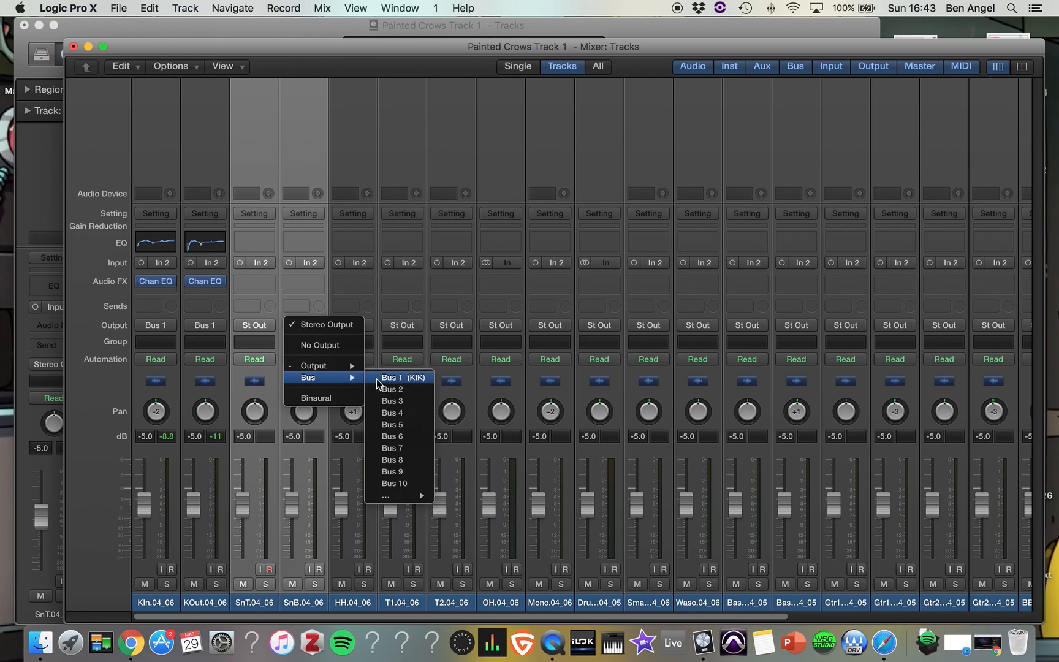
{"action": "left_click", "coordinate": [386, 392]}
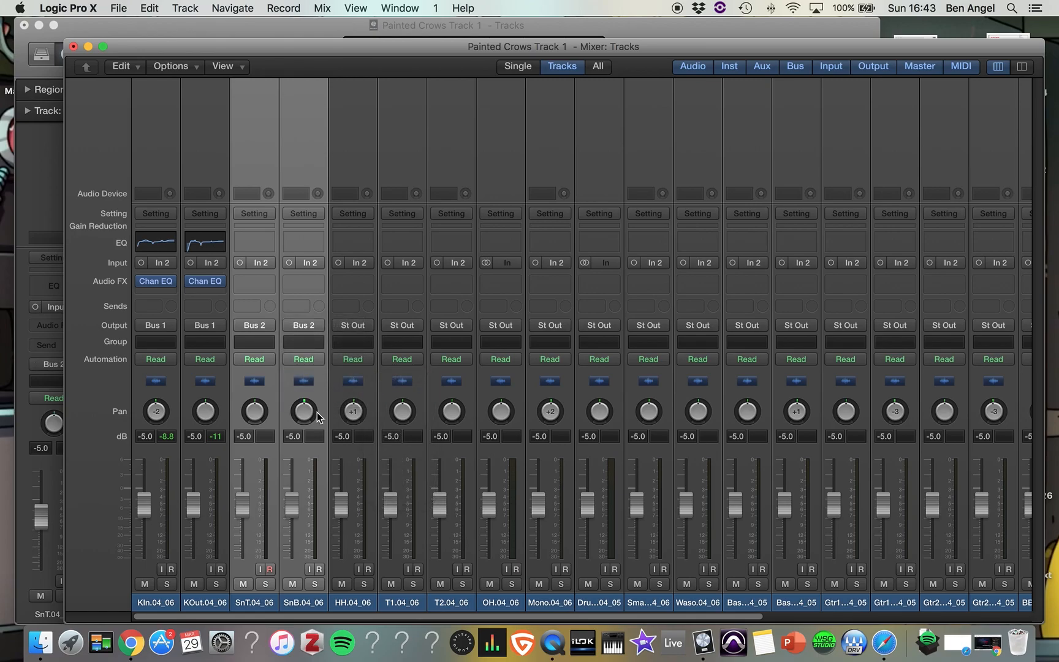
Rename the Bus 2 aux channel as SNR and solo it together with the KIK bus
{"action": "scroll", "coordinate": [325, 414], "scroll_direction": "right", "scroll_amount": 10}
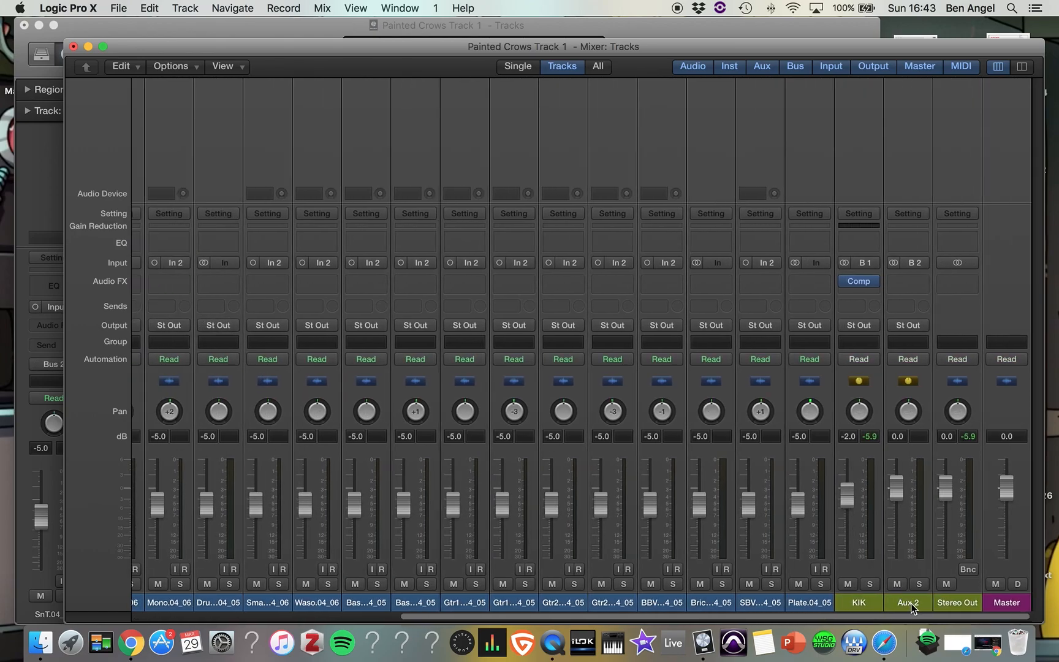
{"action": "double_click", "coordinate": [910, 602]}
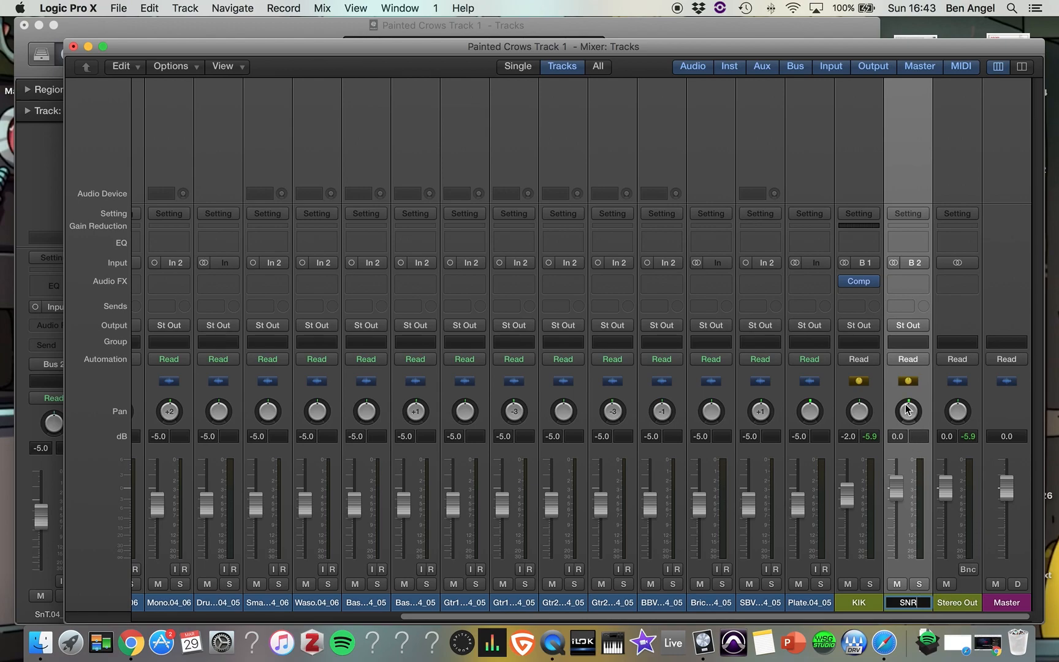
{"action": "key", "text": "Return"}
{"action": "left_click", "coordinate": [870, 584]}
{"action": "left_click", "coordinate": [918, 583]}
Play the song and lower the KIK bus fader to -4.9 dB against the snare bus
{"action": "scroll", "coordinate": [452, 508], "scroll_direction": "left", "scroll_amount": 2}
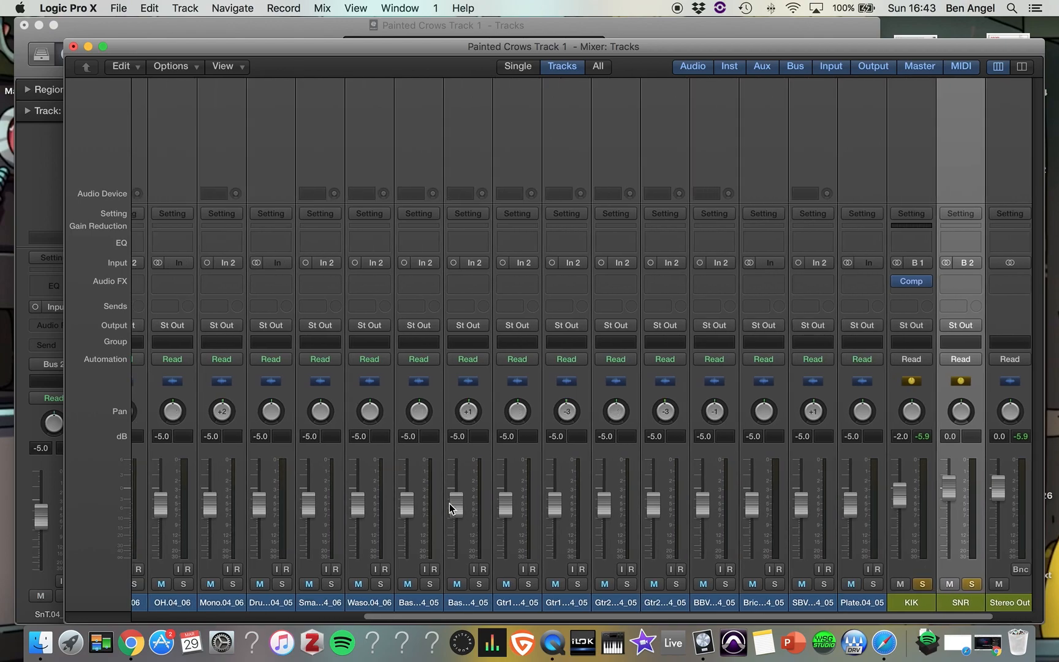
{"action": "scroll", "coordinate": [452, 507], "scroll_direction": "left", "scroll_amount": 6}
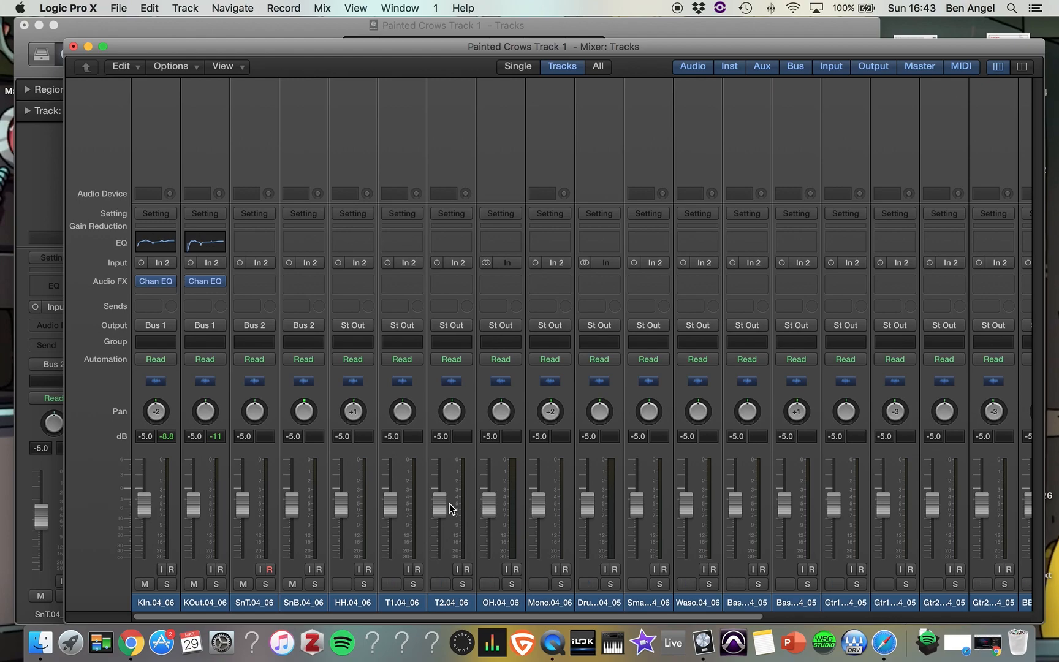
{"action": "key", "text": "space"}
{"action": "left_click_drag", "start_coordinate": [303, 411], "coordinate": [301, 417]}
{"action": "scroll", "coordinate": [335, 513], "scroll_direction": "right", "scroll_amount": 8}
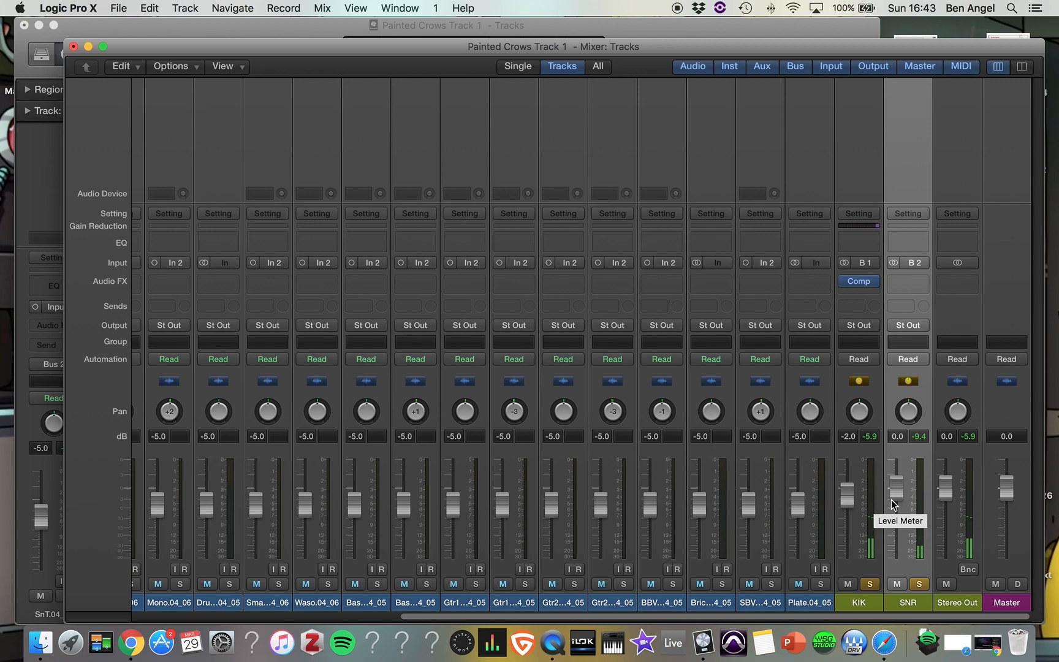
{"action": "left_click_drag", "start_coordinate": [848, 507], "coordinate": [848, 516]}
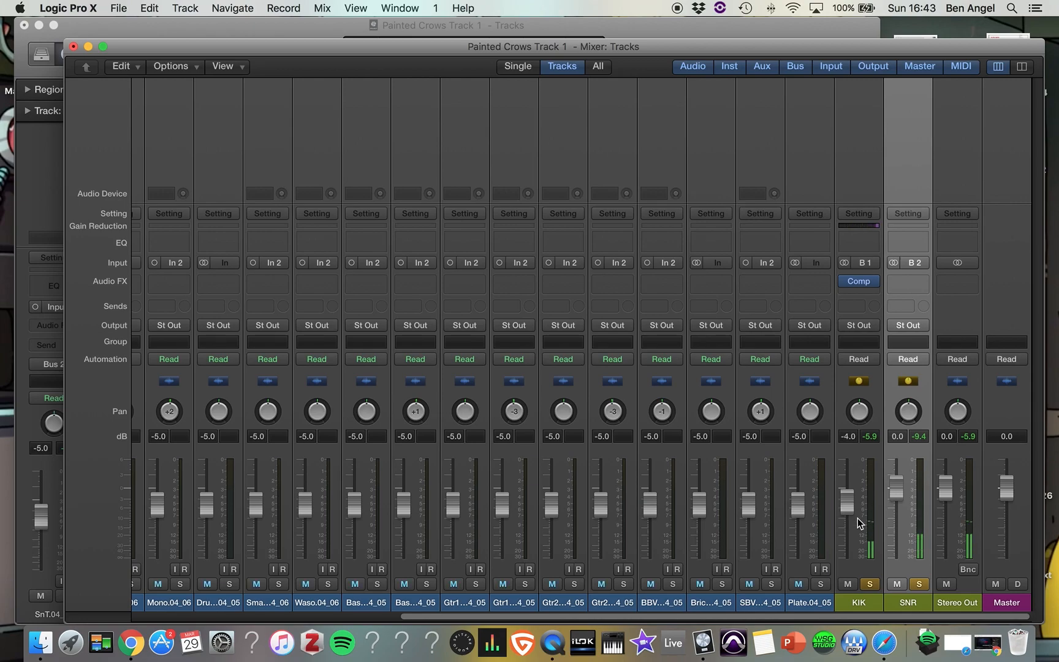
{"action": "left_click_drag", "start_coordinate": [848, 516], "coordinate": [848, 519]}
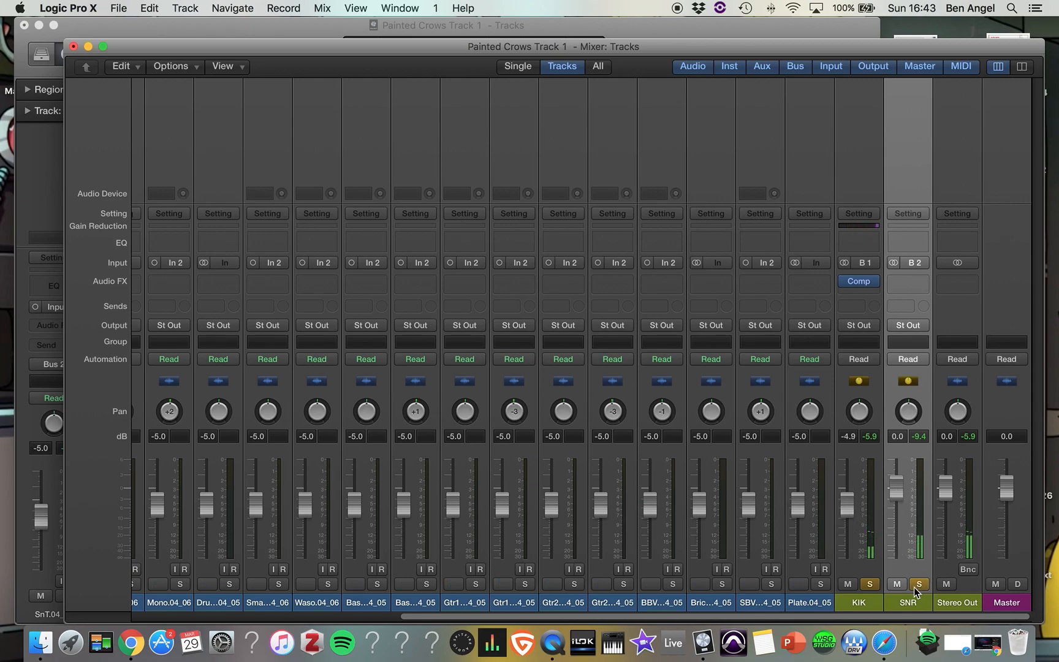
Take the SNR and KIK buses out of solo and solo the SnT.04_06 channel instead
{"action": "scroll", "coordinate": [484, 494], "scroll_direction": "left", "scroll_amount": 10}
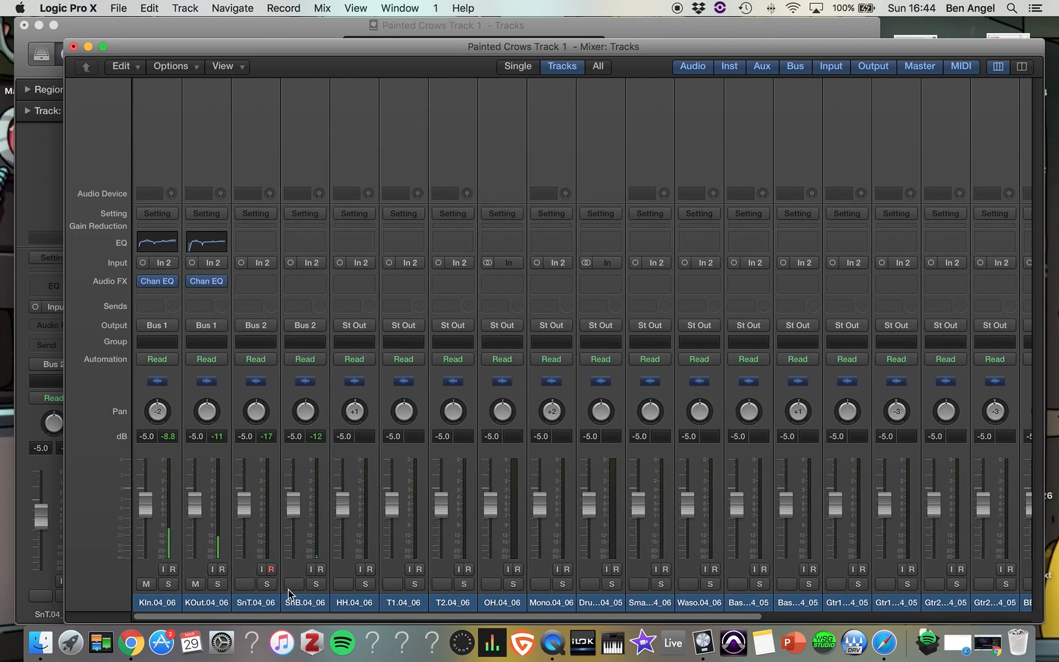
{"action": "left_click", "coordinate": [265, 581]}
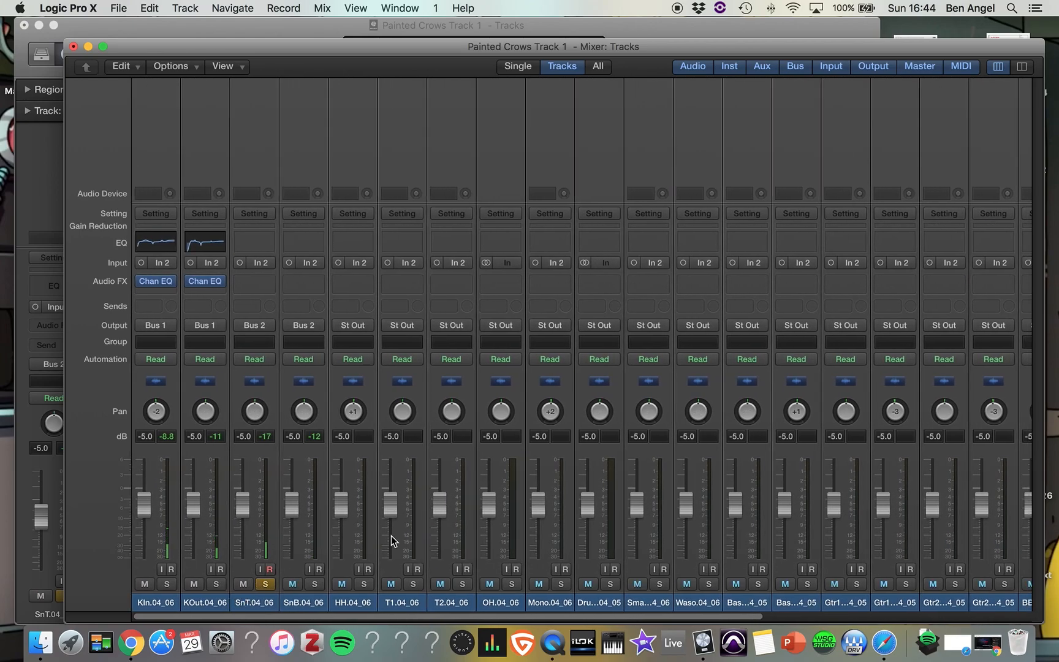
{"action": "scroll", "coordinate": [392, 535], "scroll_direction": "right", "scroll_amount": 4}
{"action": "scroll", "coordinate": [392, 535], "scroll_direction": "right", "scroll_amount": 3}
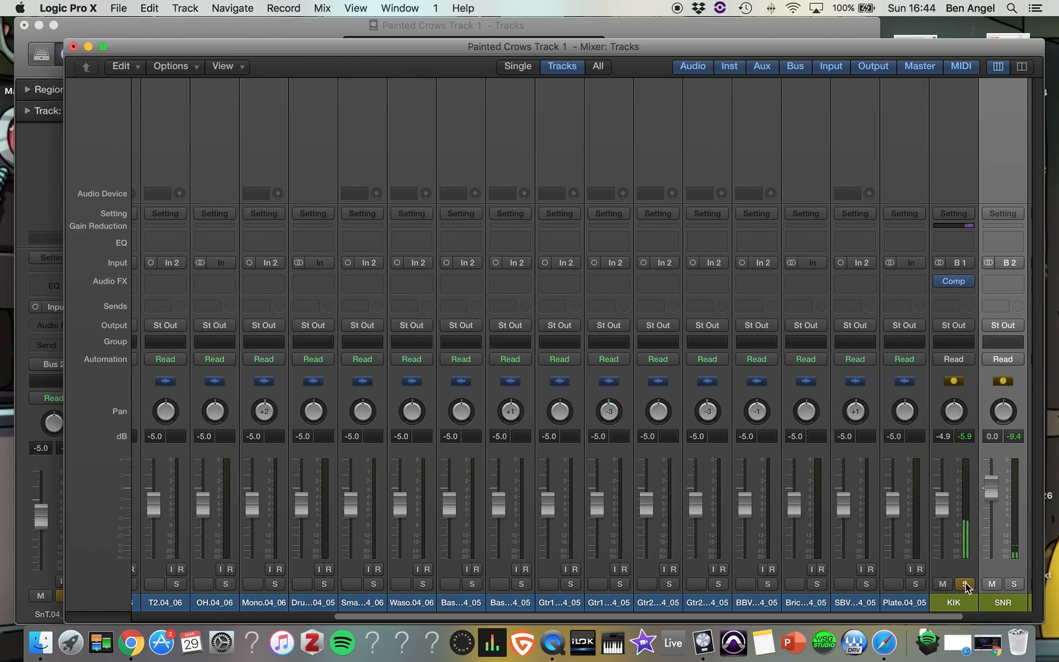
{"action": "scroll", "coordinate": [519, 529], "scroll_direction": "left", "scroll_amount": 8}
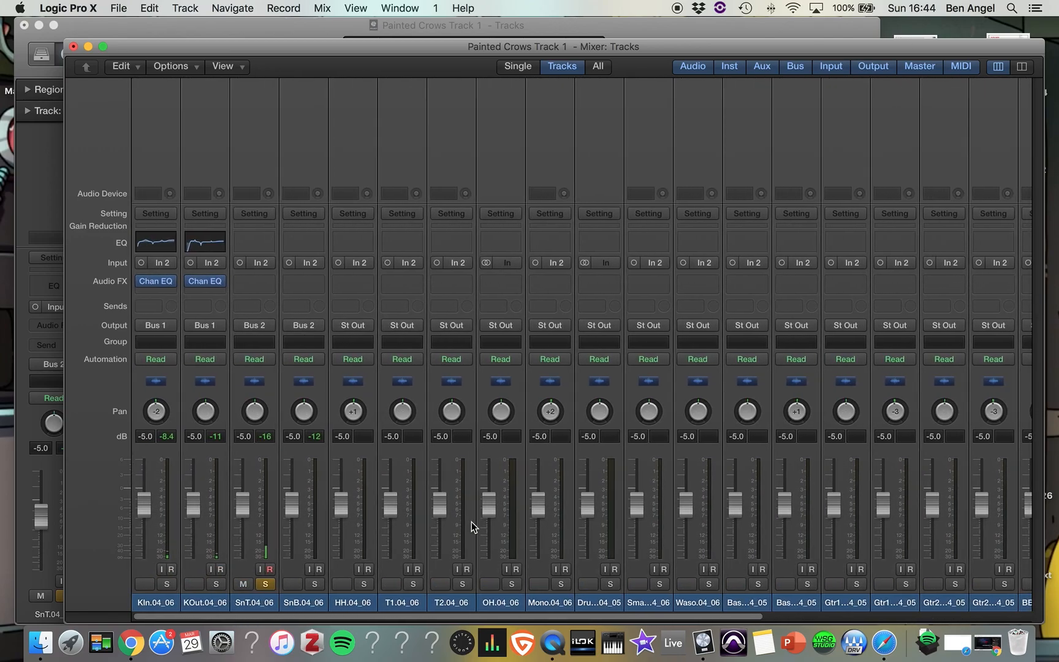
Compare SnT.04_06 with SnB.04_06 by soloing SnB briefly, and raise the SnT fader to -3.6 dB
{"action": "left_click_drag", "start_coordinate": [244, 504], "coordinate": [244, 498]}
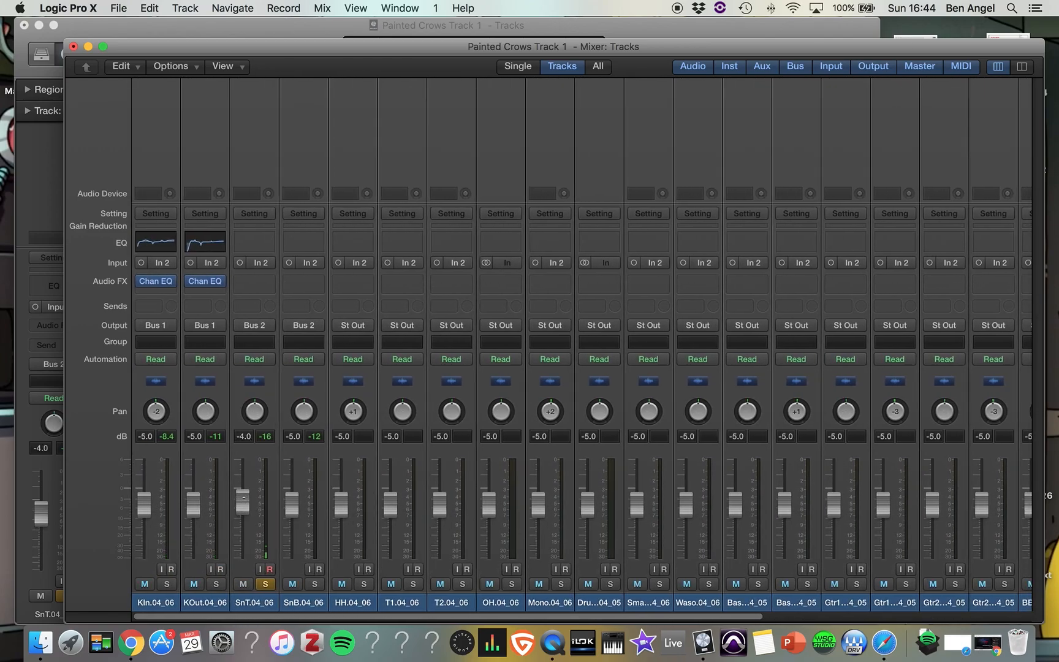
{"action": "left_click", "coordinate": [316, 584]}
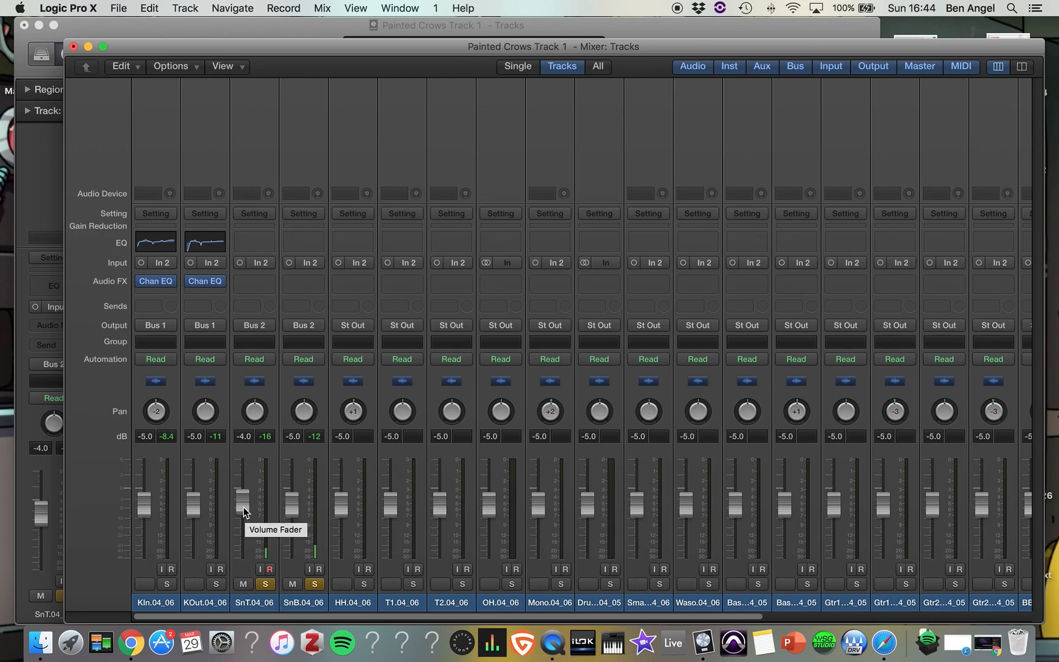
{"action": "left_click", "coordinate": [315, 584]}
{"action": "left_click_drag", "start_coordinate": [241, 508], "coordinate": [241, 498]}
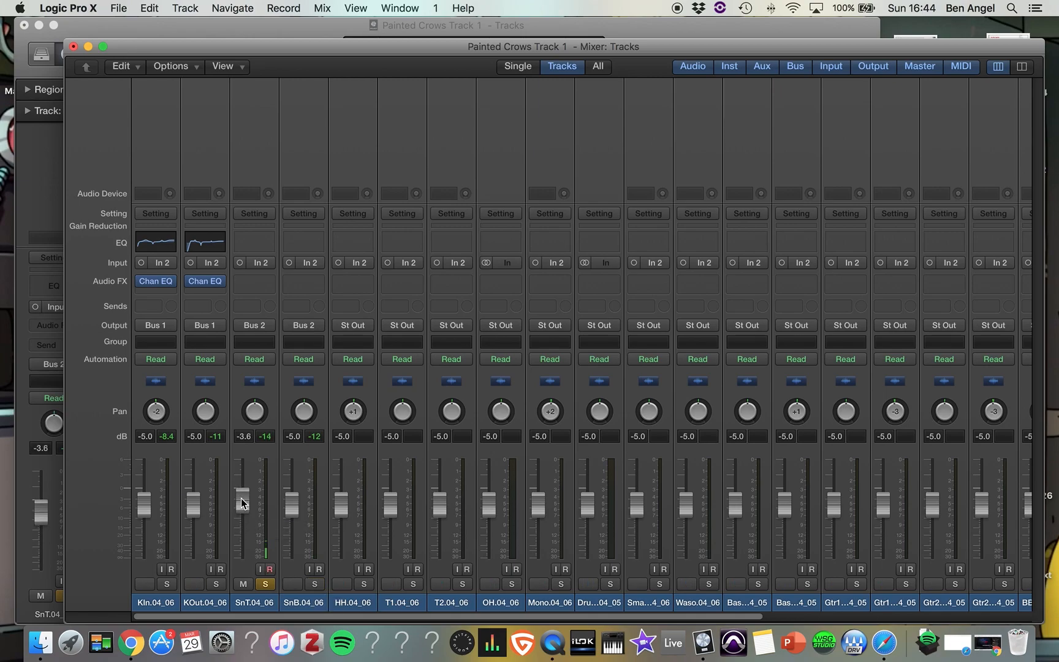
Add a Channel EQ to SnT.04_06 and boost 235 Hz by 8.5 dB with a Q of 2.00
{"action": "left_click", "coordinate": [248, 246]}
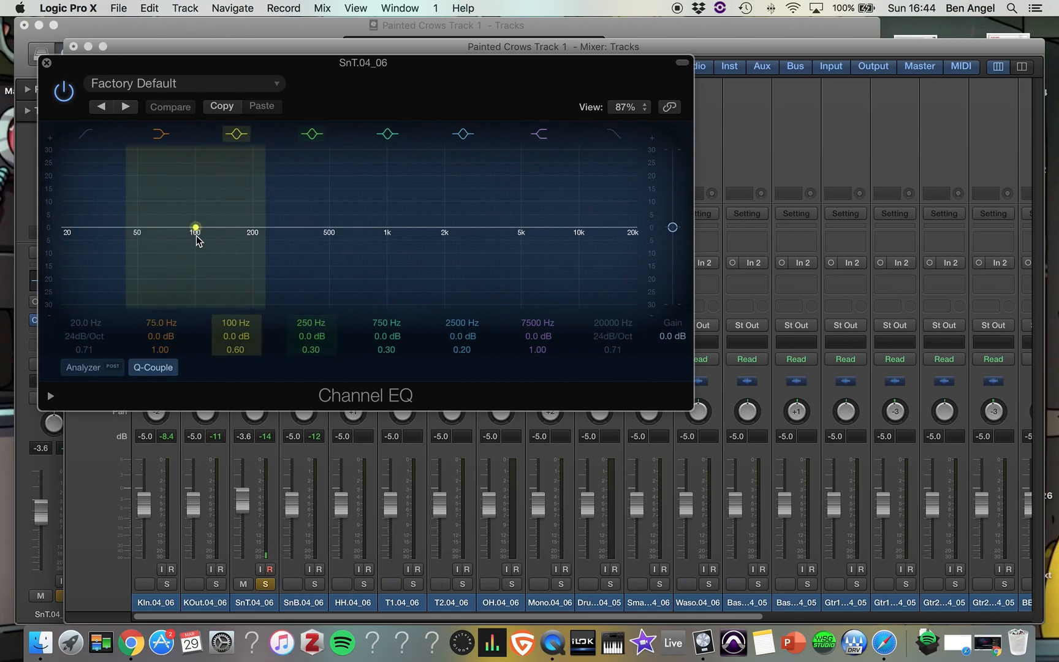
{"action": "left_click_drag", "start_coordinate": [273, 227], "coordinate": [272, 194]}
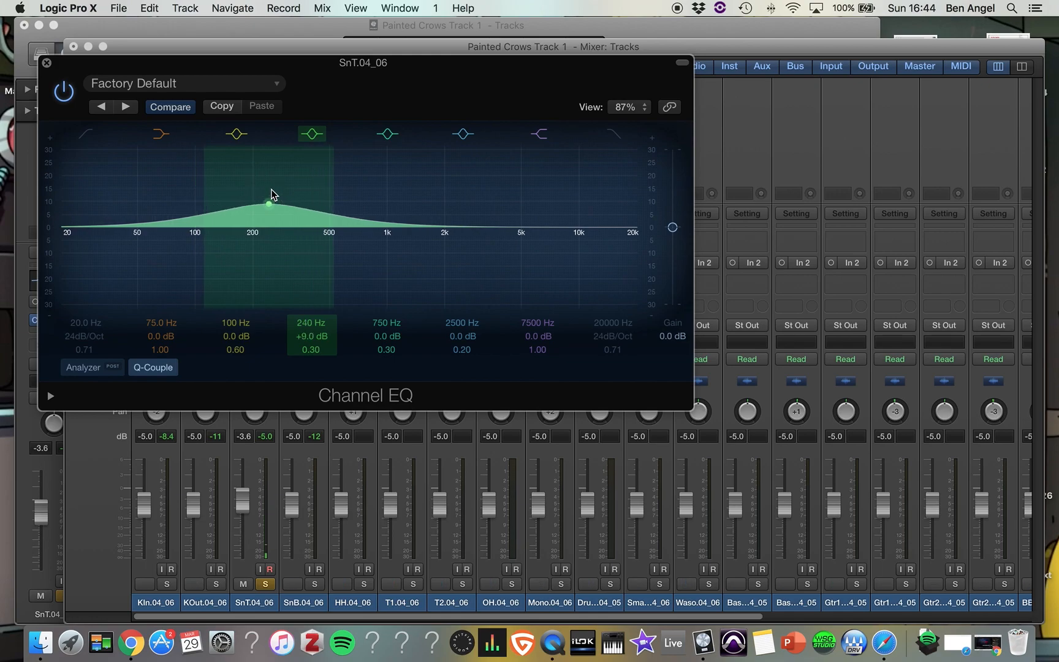
{"action": "mouse_move", "coordinate": [272, 195]}
{"action": "left_mouse_down"}
{"action": "mouse_move", "coordinate": [311, 145]}
{"action": "mouse_move", "coordinate": [268, 199]}
{"action": "left_mouse_up"}
{"action": "mouse_move", "coordinate": [310, 359]}
{"action": "left_mouse_down"}
{"action": "mouse_move", "coordinate": [310, 324]}
{"action": "mouse_move", "coordinate": [314, 355]}
{"action": "left_mouse_up"}
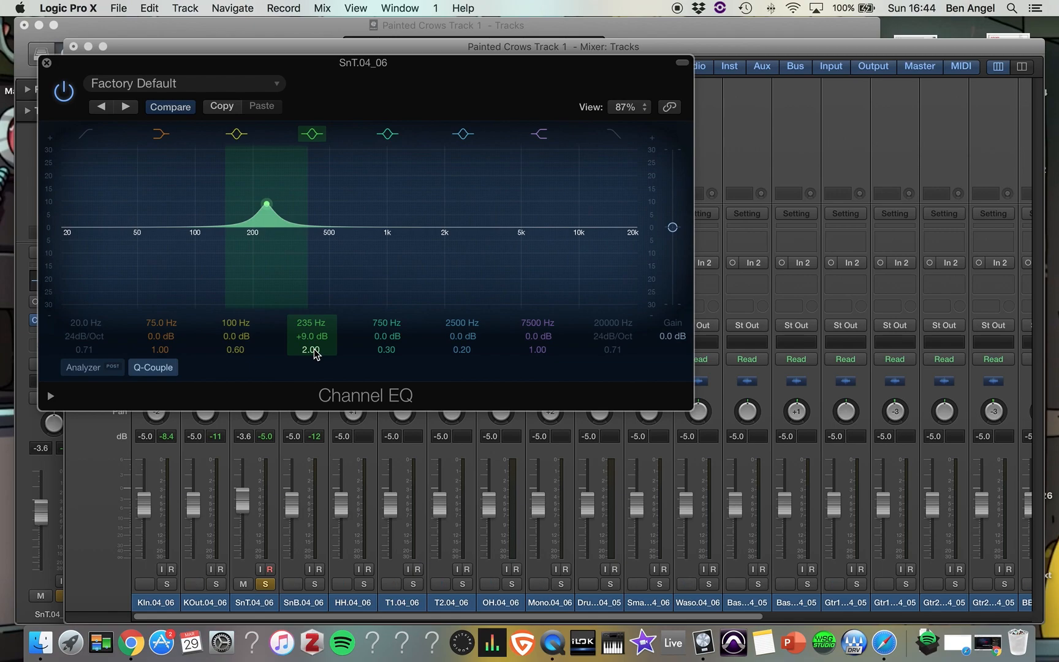
{"action": "mouse_move", "coordinate": [311, 336]}
{"action": "left_mouse_down"}
{"action": "mouse_move", "coordinate": [311, 244]}
{"action": "mouse_move", "coordinate": [311, 345]}
{"action": "left_mouse_up"}
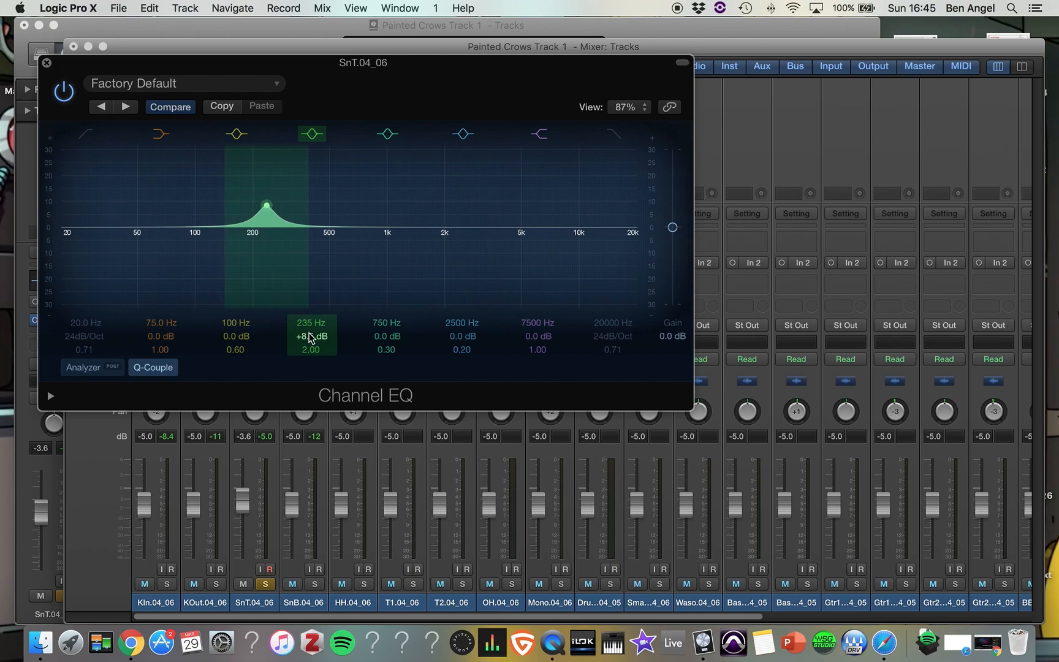
Move the 750 Hz band to 700 Hz, set the EQ's overall gain to -1.5 dB, and compare the sound with the EQ bypassed
{"action": "mouse_move", "coordinate": [366, 235]}
{"action": "left_mouse_down"}
{"action": "mouse_move", "coordinate": [364, 253]}
{"action": "mouse_move", "coordinate": [359, 233]}
{"action": "left_mouse_up"}
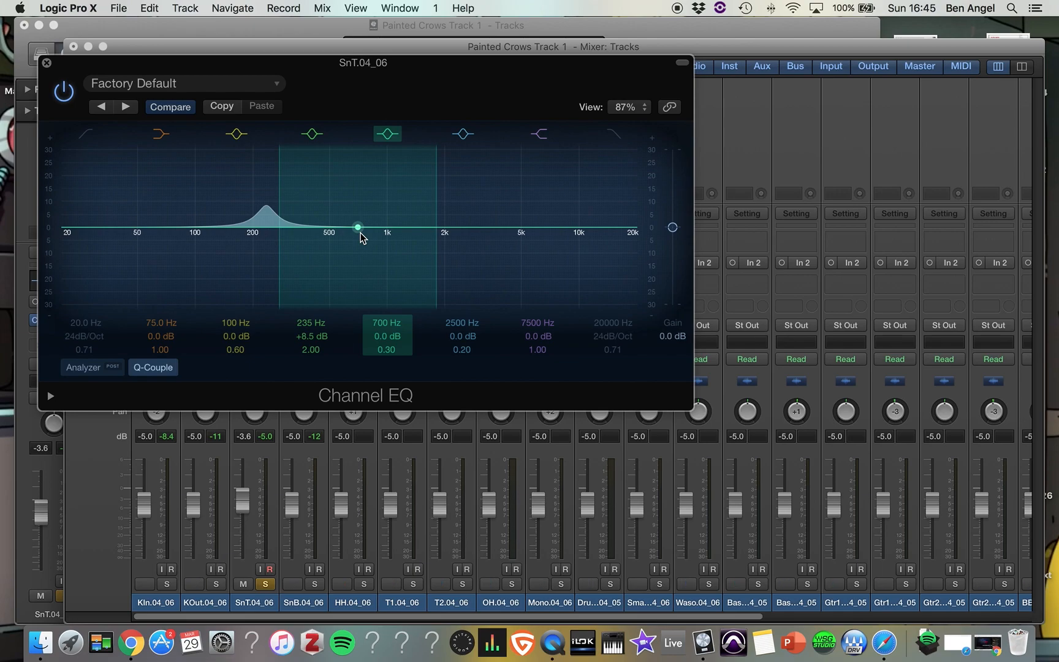
{"action": "left_click_drag", "start_coordinate": [673, 228], "coordinate": [675, 236]}
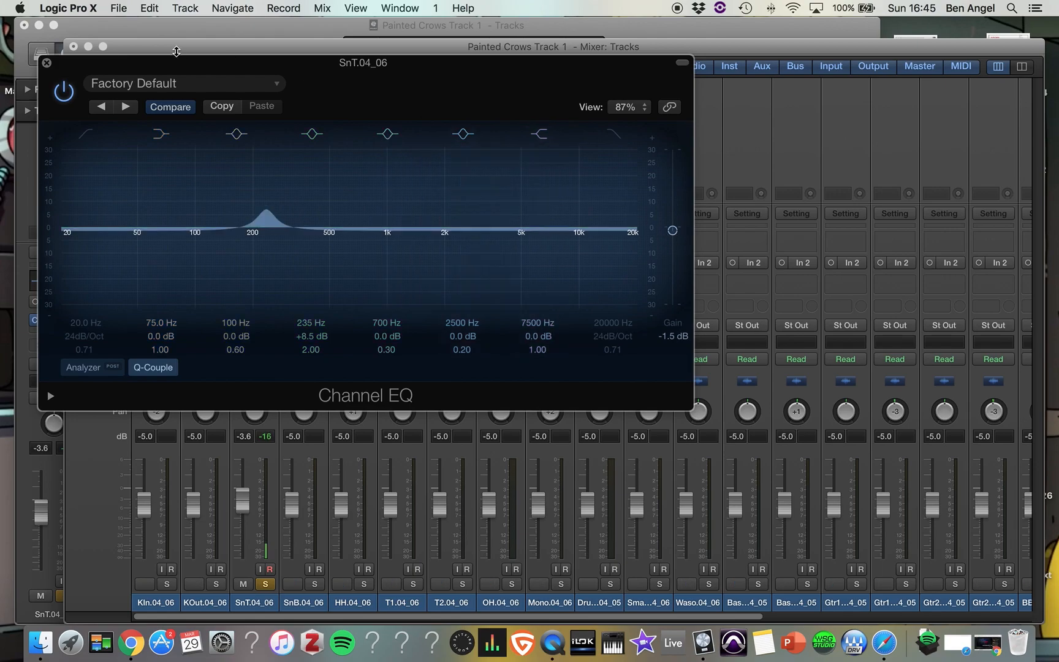
{"action": "left_click", "coordinate": [63, 94]}
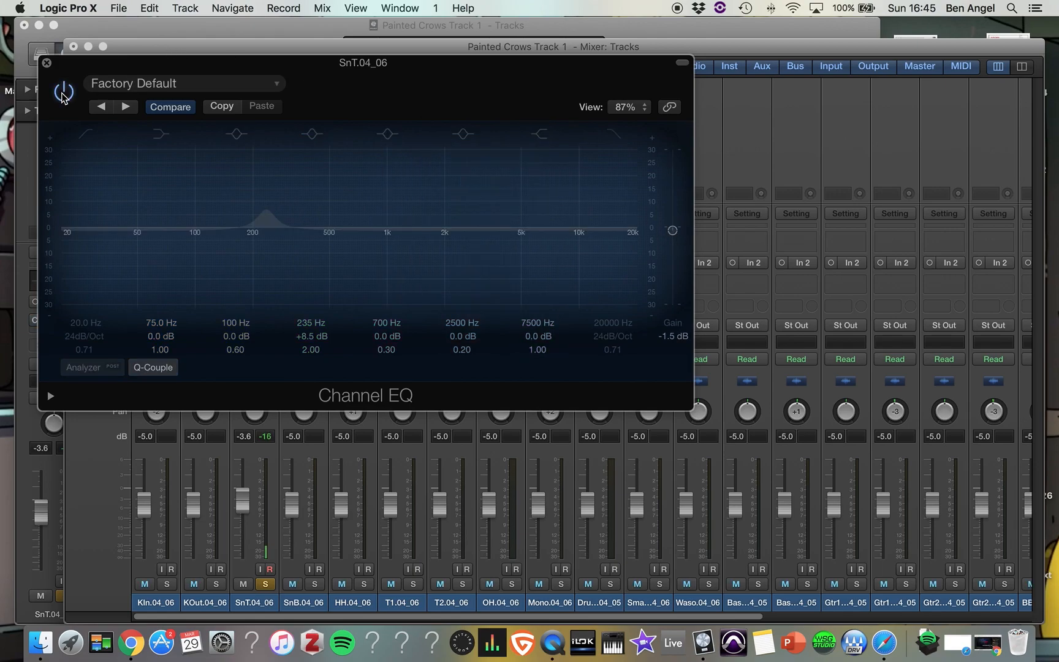
{"action": "left_click", "coordinate": [63, 94]}
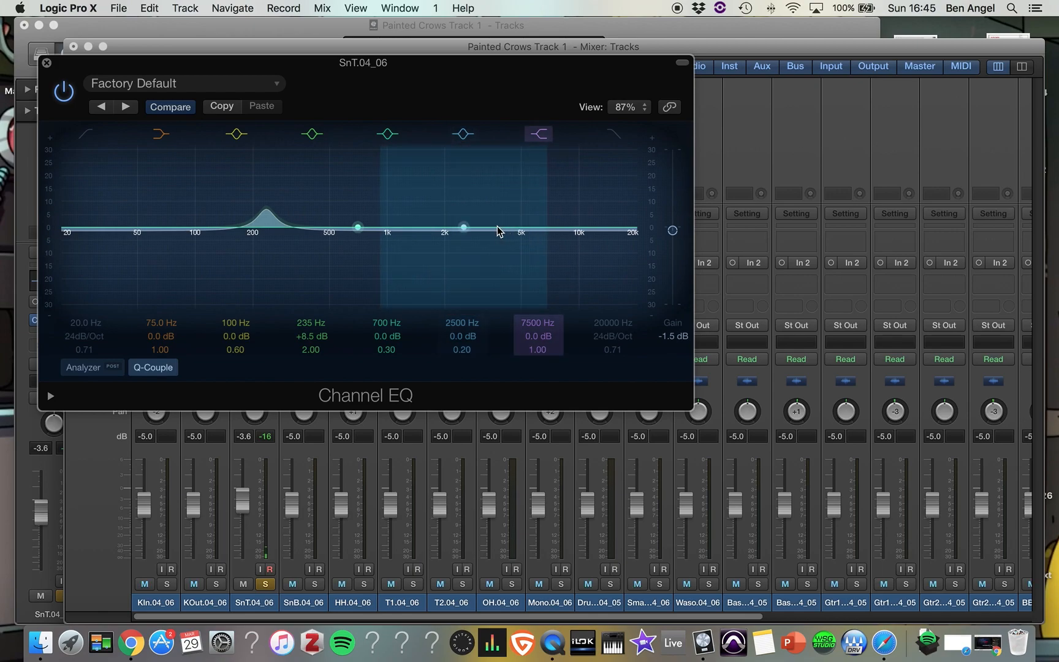
Set the high shelf to +6.0 dB at 5200 Hz and boost 1780 Hz by 6.0 dB with a Q of 1.20
{"action": "mouse_move", "coordinate": [532, 225]}
{"action": "left_mouse_down"}
{"action": "mouse_move", "coordinate": [482, 212]}
{"action": "mouse_move", "coordinate": [498, 204]}
{"action": "left_mouse_up"}
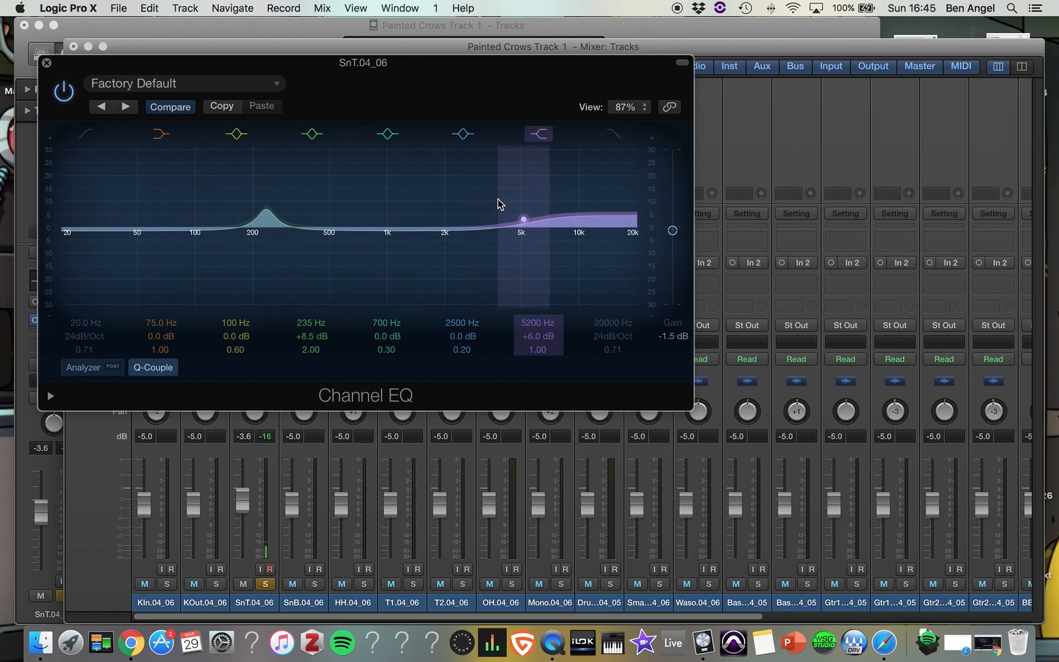
{"action": "left_click_drag", "start_coordinate": [435, 227], "coordinate": [412, 205]}
{"action": "left_click_drag", "start_coordinate": [461, 354], "coordinate": [461, 325]}
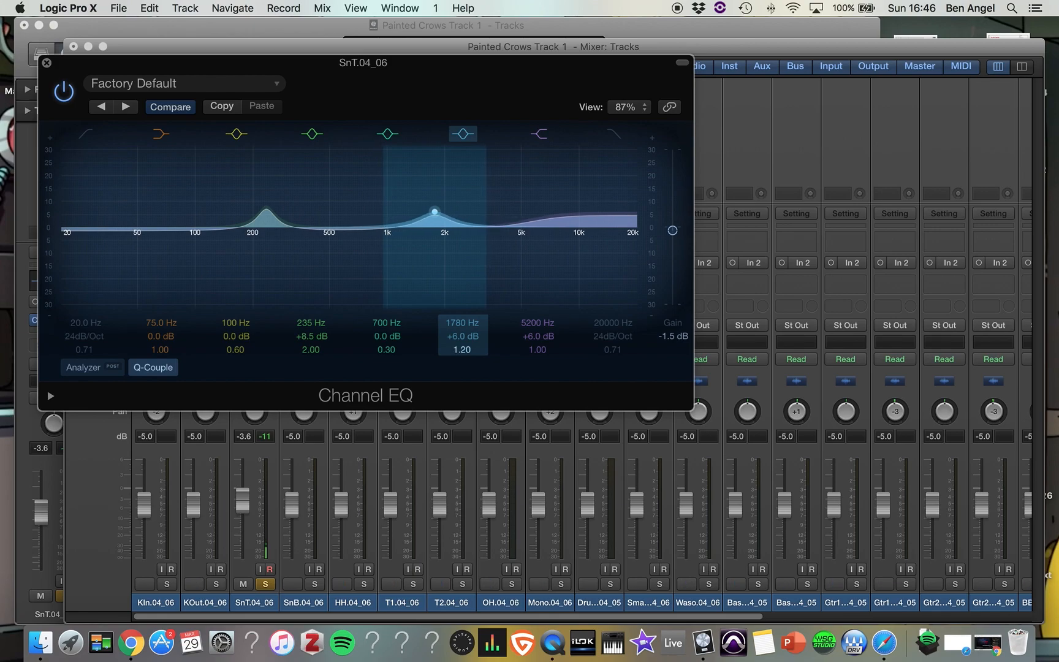
Enable the low cut at 40 Hz with a 48 dB/Oct slope and close the SnT Channel EQ
{"action": "left_click", "coordinate": [84, 133]}
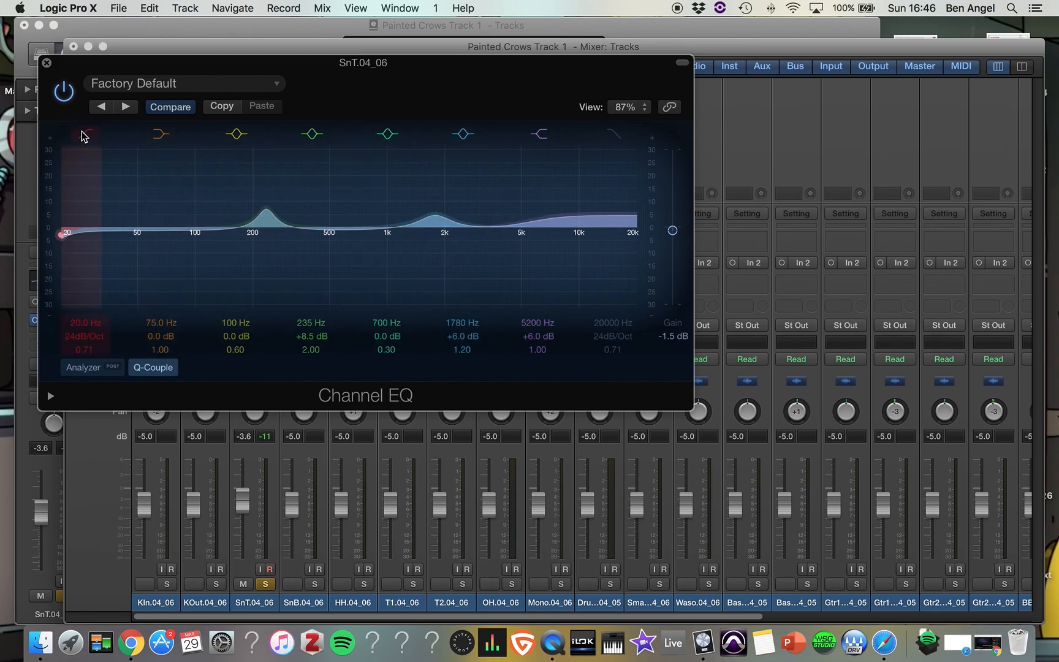
{"action": "left_click_drag", "start_coordinate": [85, 323], "coordinate": [83, 325]}
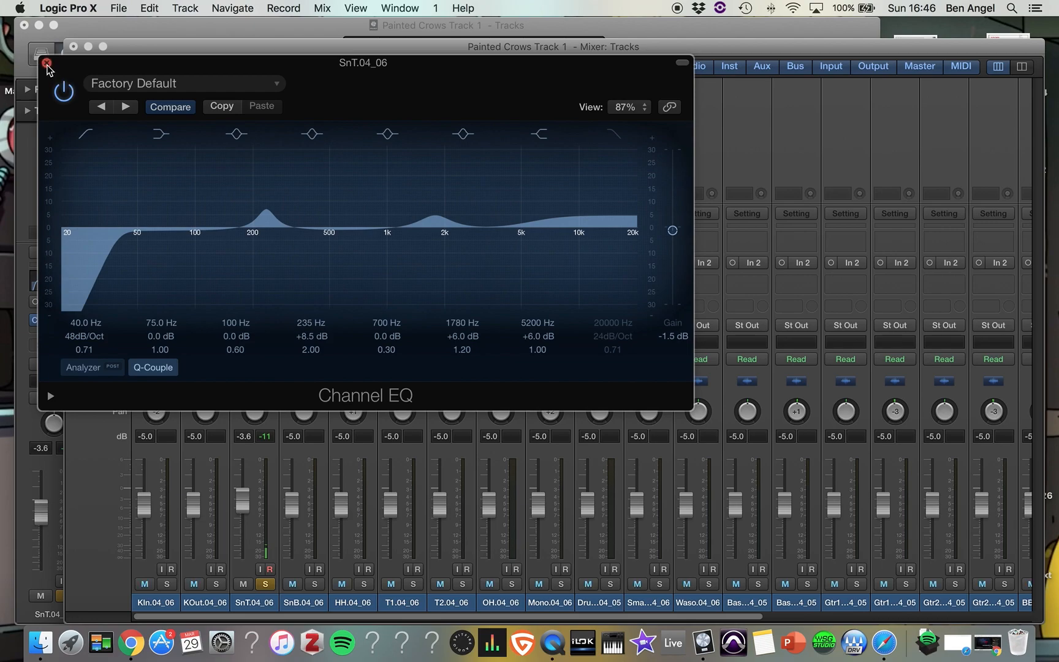
{"action": "left_click", "coordinate": [46, 63]}
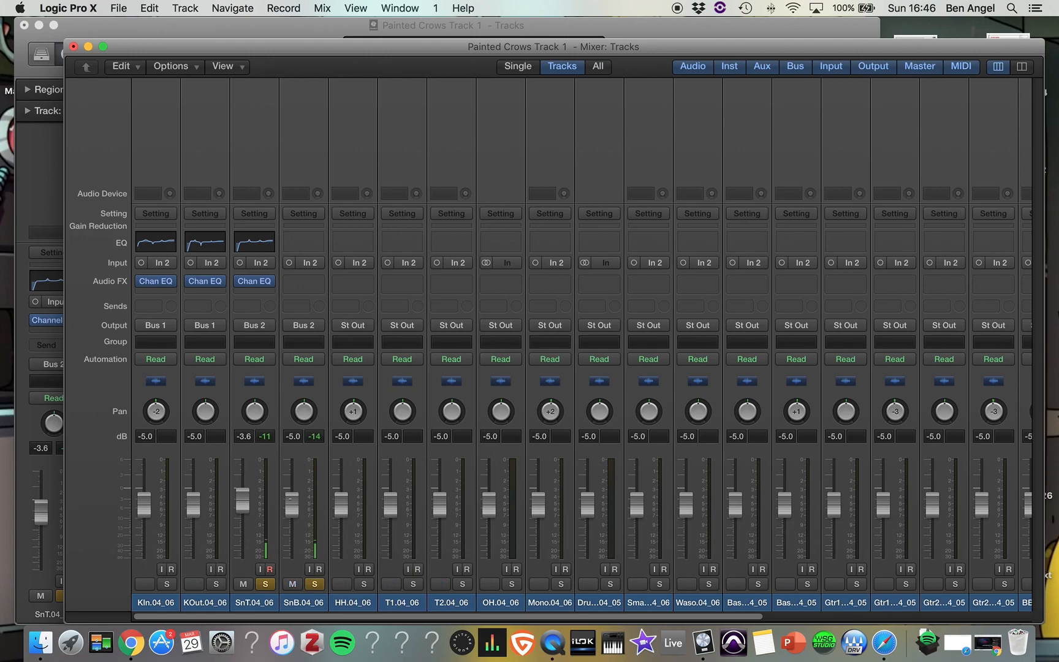
Blend SnB.04_06 under the soloed SnT channel by pulling its fader fully down and raising it to -10.0 dB
{"action": "left_click_drag", "start_coordinate": [290, 500], "coordinate": [291, 558]}
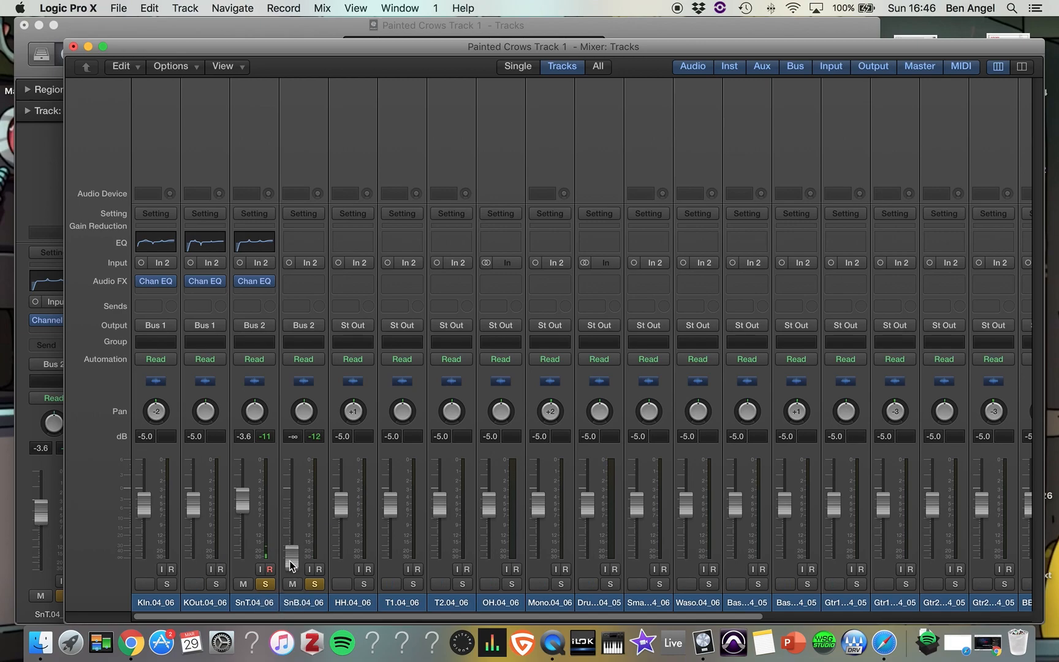
{"action": "left_click_drag", "start_coordinate": [291, 564], "coordinate": [291, 519]}
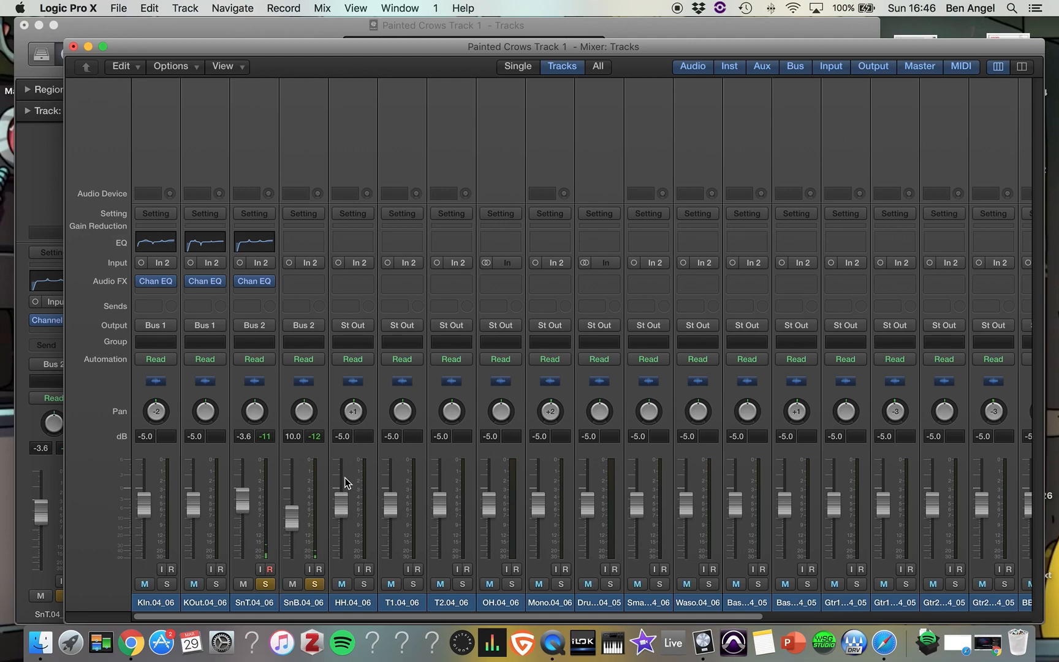
Add a Channel EQ to SnB.04_06 with a 51 Hz, 48 dB/Oct low cut and -1.5 dB overall gain
{"action": "left_click", "coordinate": [300, 243]}
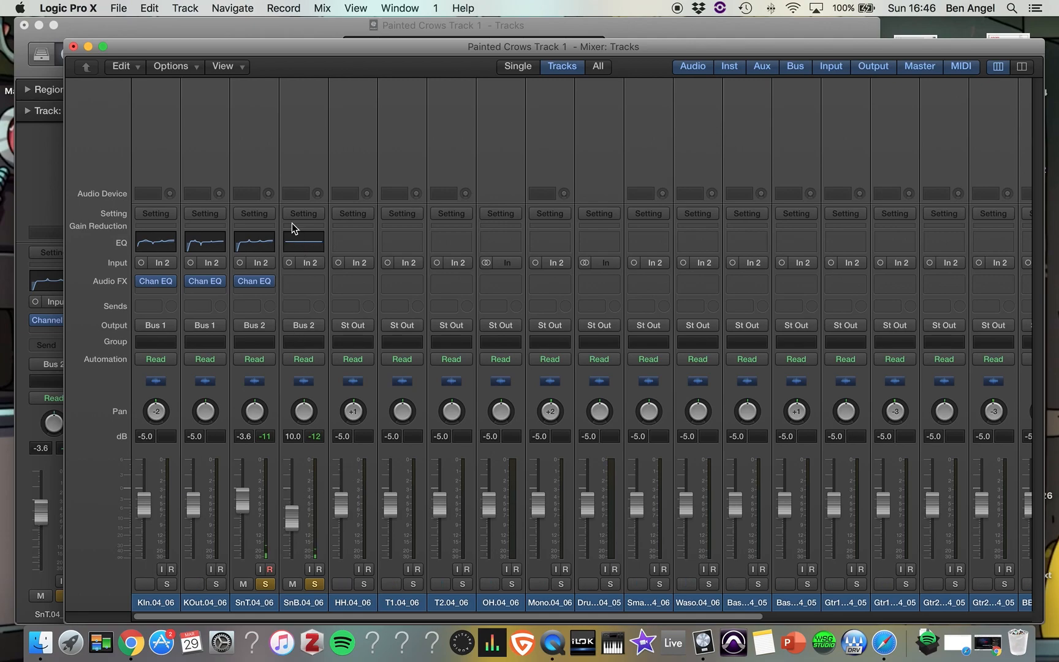
{"action": "left_click", "coordinate": [87, 134]}
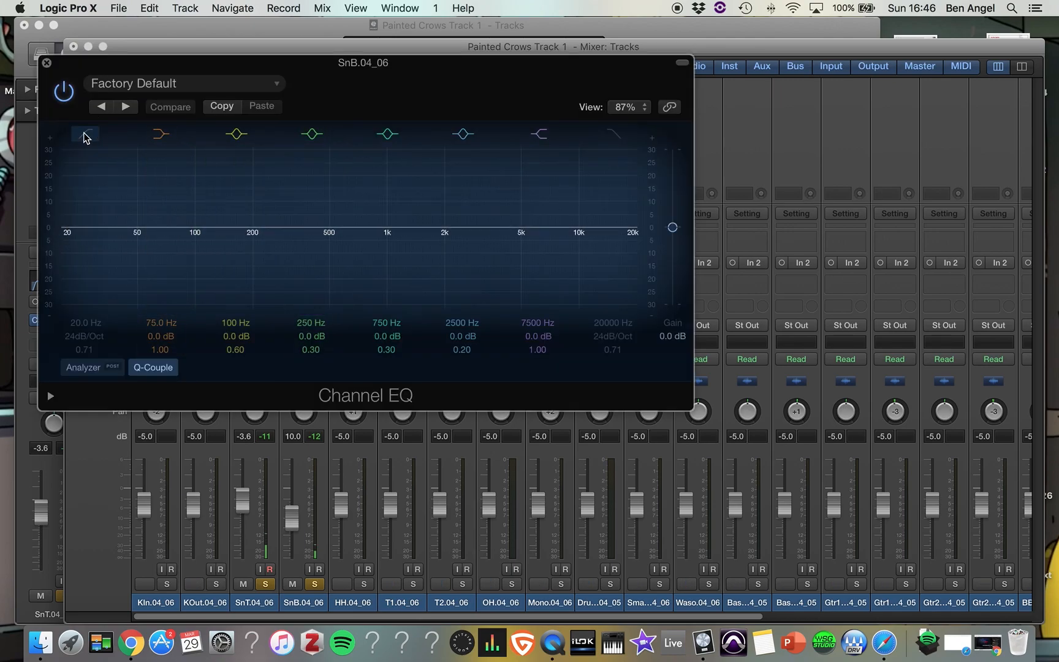
{"action": "mouse_move", "coordinate": [87, 323]}
{"action": "left_mouse_down"}
{"action": "mouse_move", "coordinate": [85, 307]}
{"action": "mouse_move", "coordinate": [81, 323]}
{"action": "left_mouse_up"}
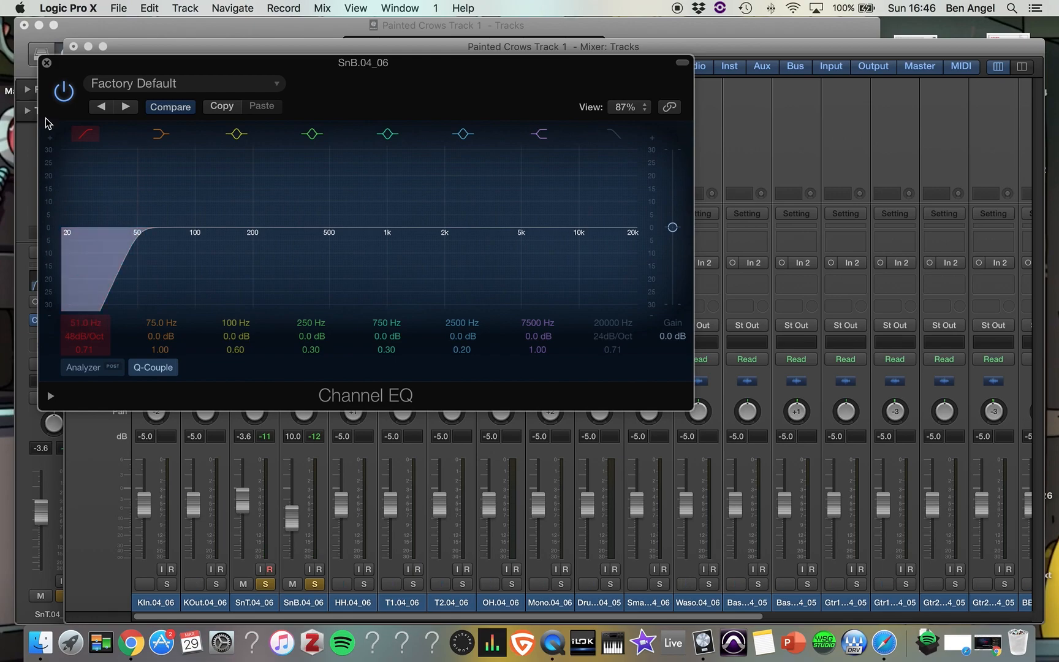
{"action": "left_click", "coordinate": [46, 63]}
{"action": "left_click", "coordinate": [302, 244]}
{"action": "left_click_drag", "start_coordinate": [674, 230], "coordinate": [675, 233]}
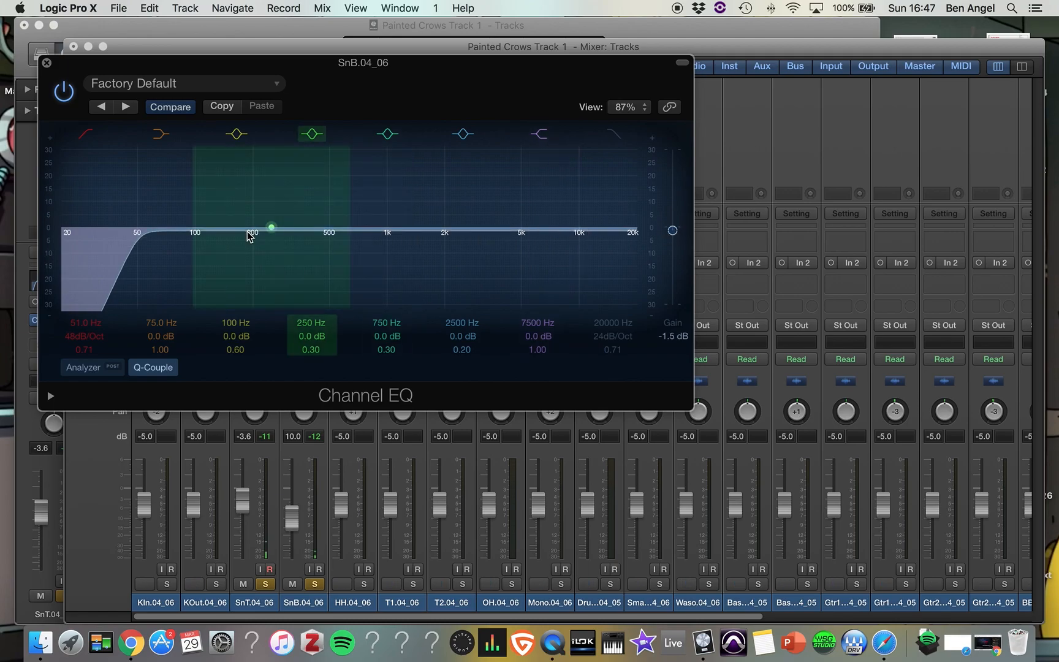
{"action": "left_click", "coordinate": [48, 63]}
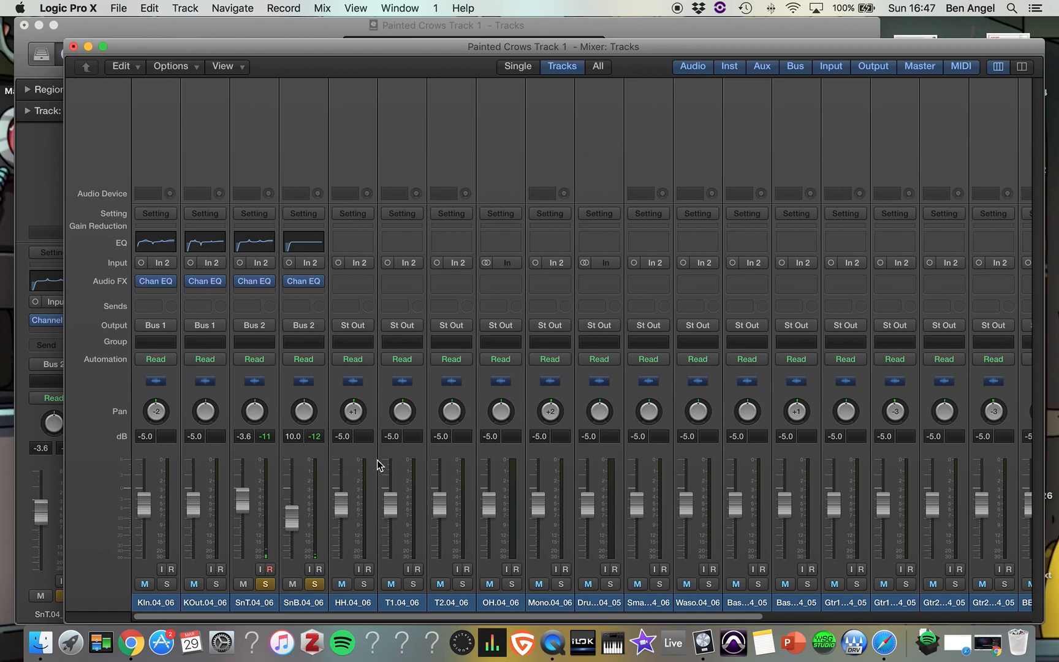
Solo the SNR bus and insert a stereo Noise Gate on it
{"action": "scroll", "coordinate": [378, 466], "scroll_direction": "right", "scroll_amount": 10}
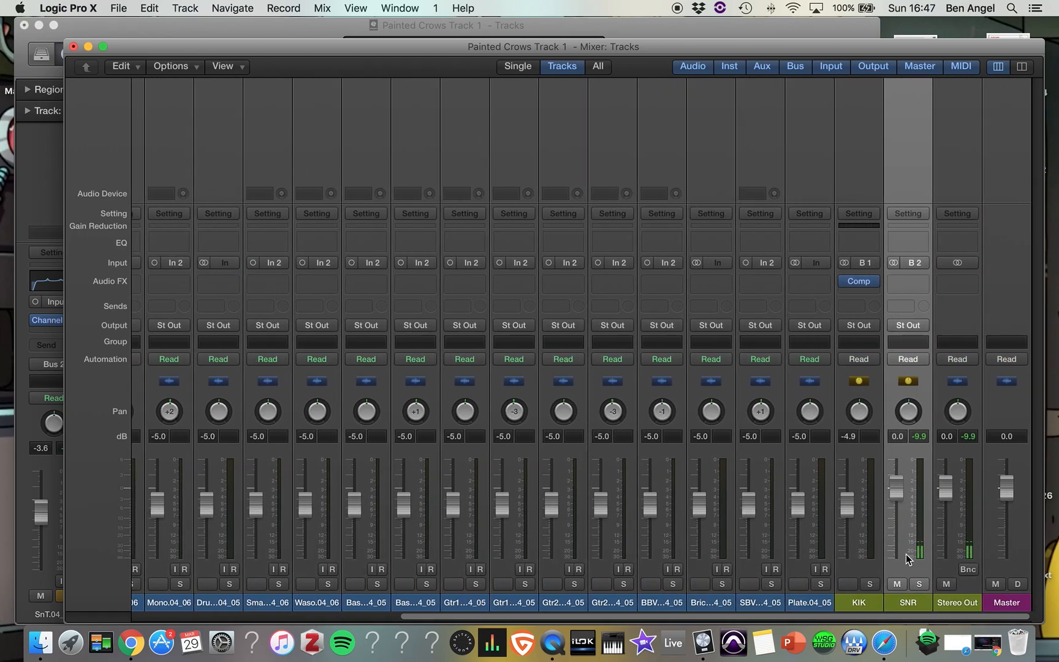
{"action": "scroll", "coordinate": [472, 484], "scroll_direction": "left", "scroll_amount": 10}
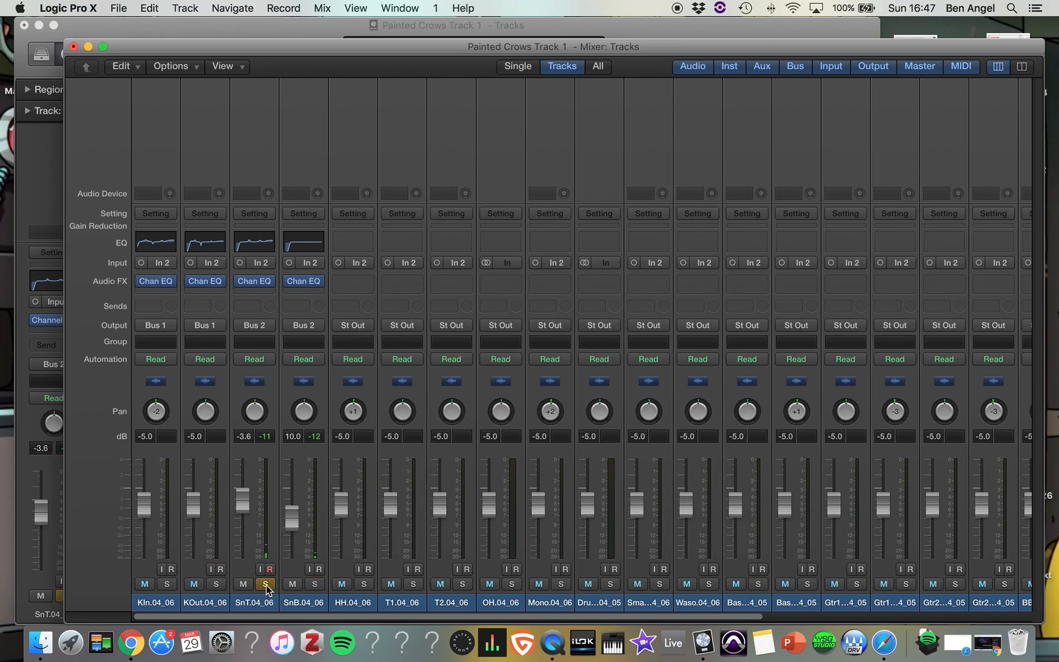
{"action": "scroll", "coordinate": [482, 543], "scroll_direction": "right", "scroll_amount": 10}
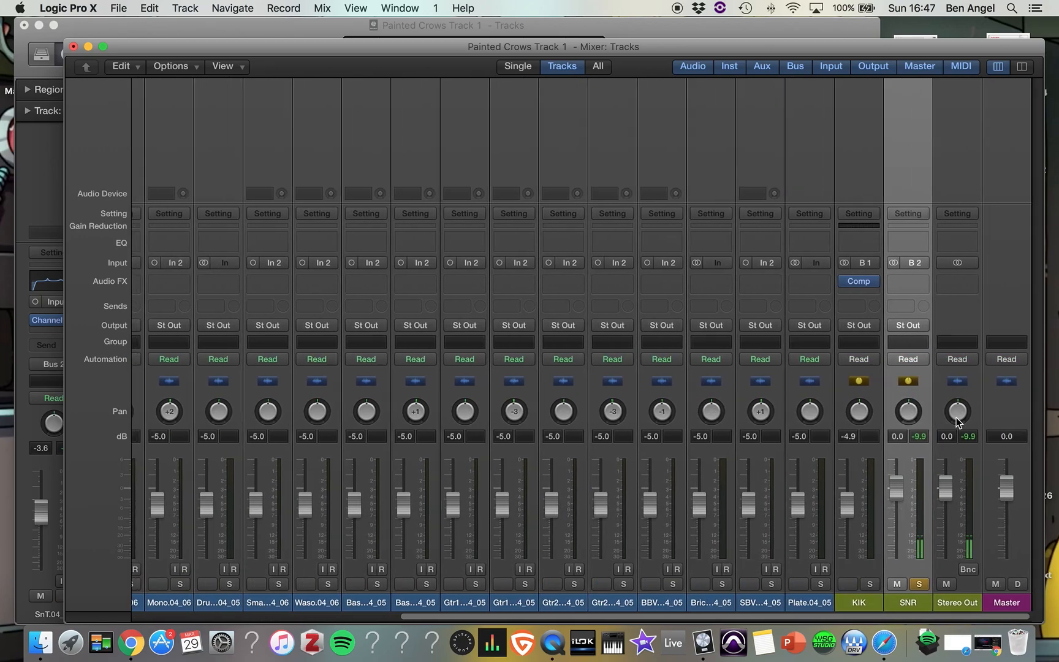
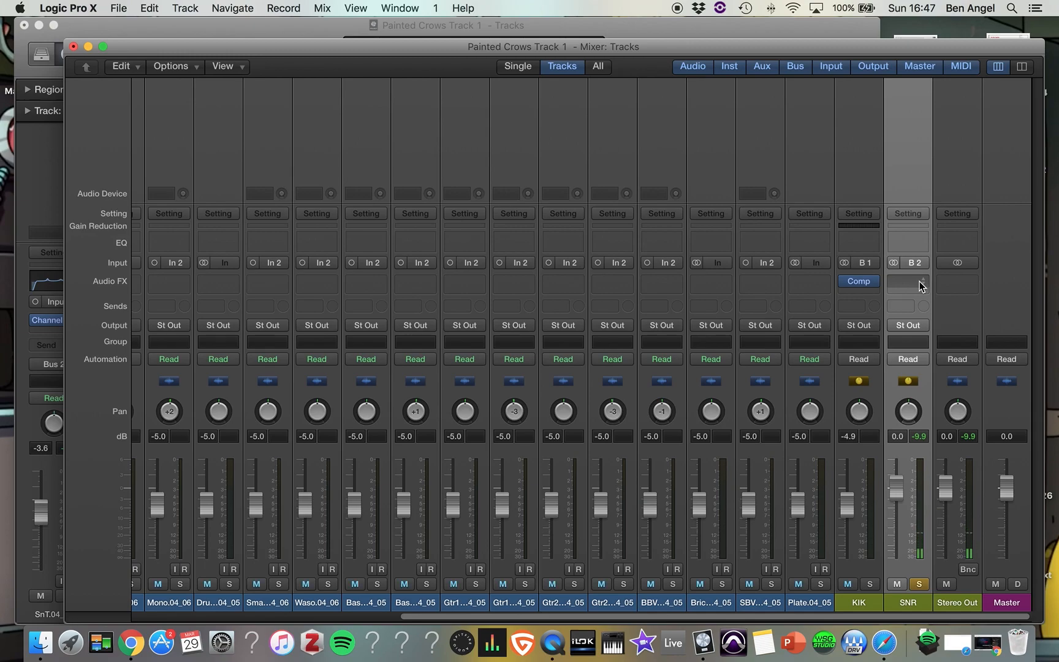
{"action": "left_click", "coordinate": [921, 287]}
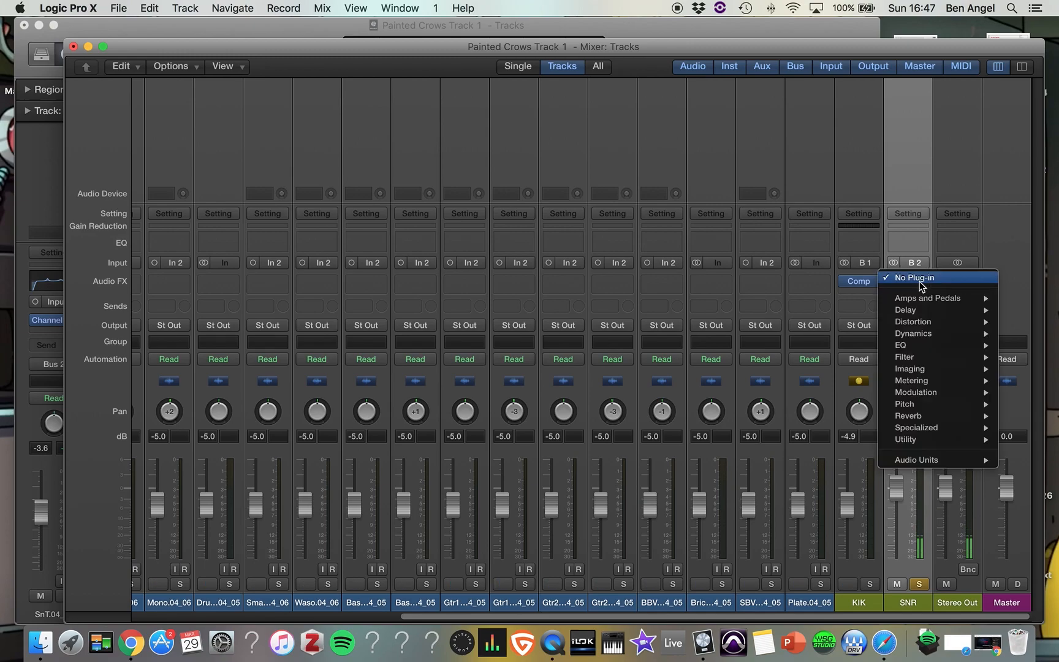
{"action": "mouse_move", "coordinate": [913, 341]}
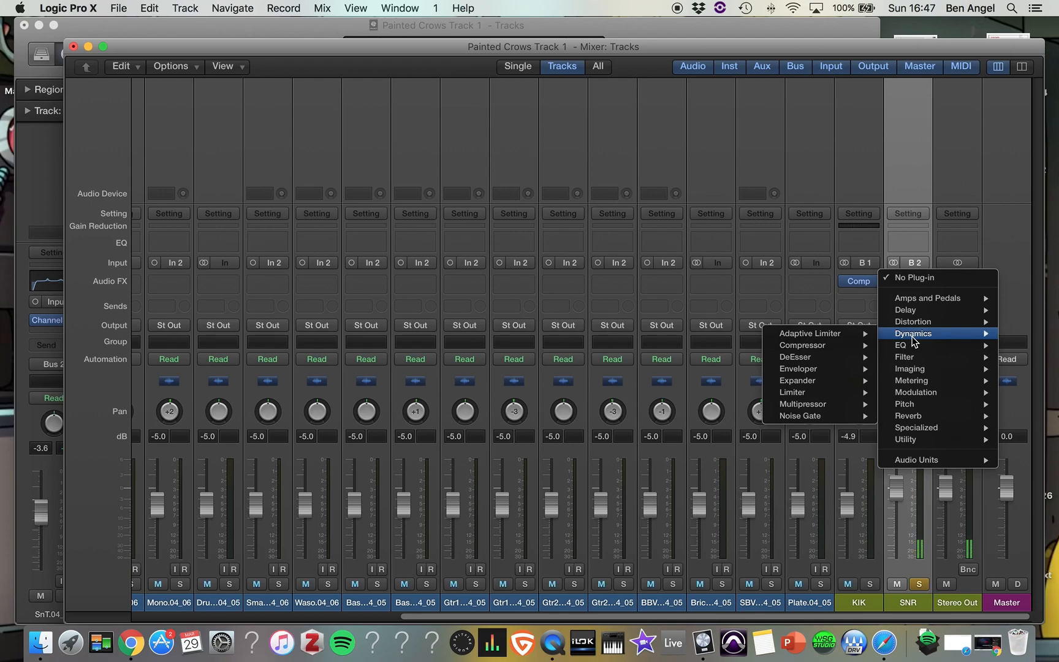
{"action": "mouse_move", "coordinate": [812, 416]}
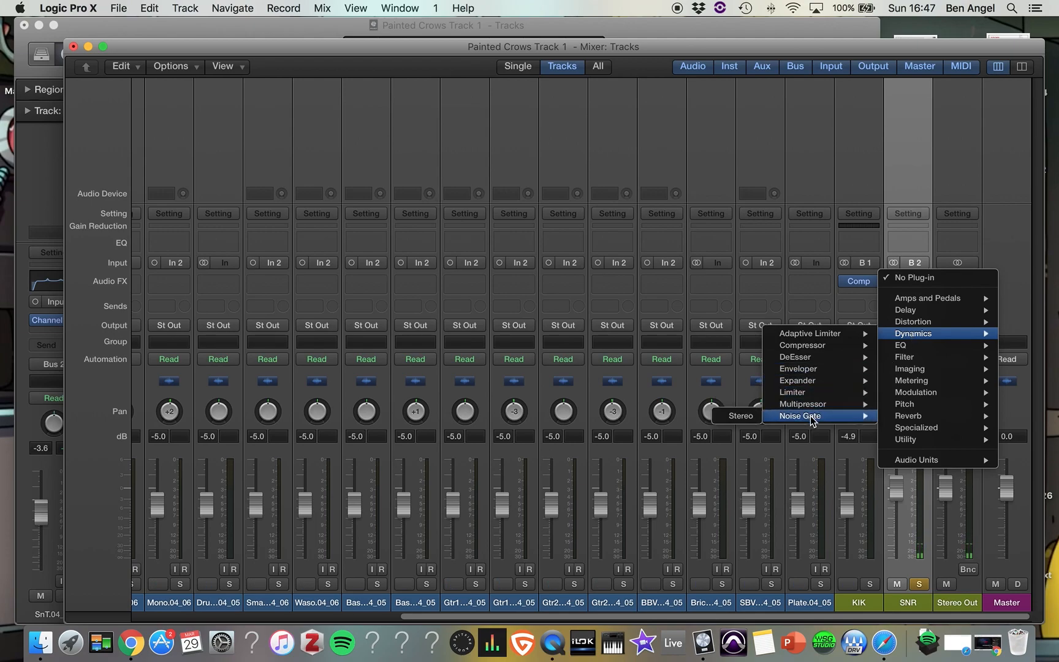
{"action": "left_click", "coordinate": [730, 422]}
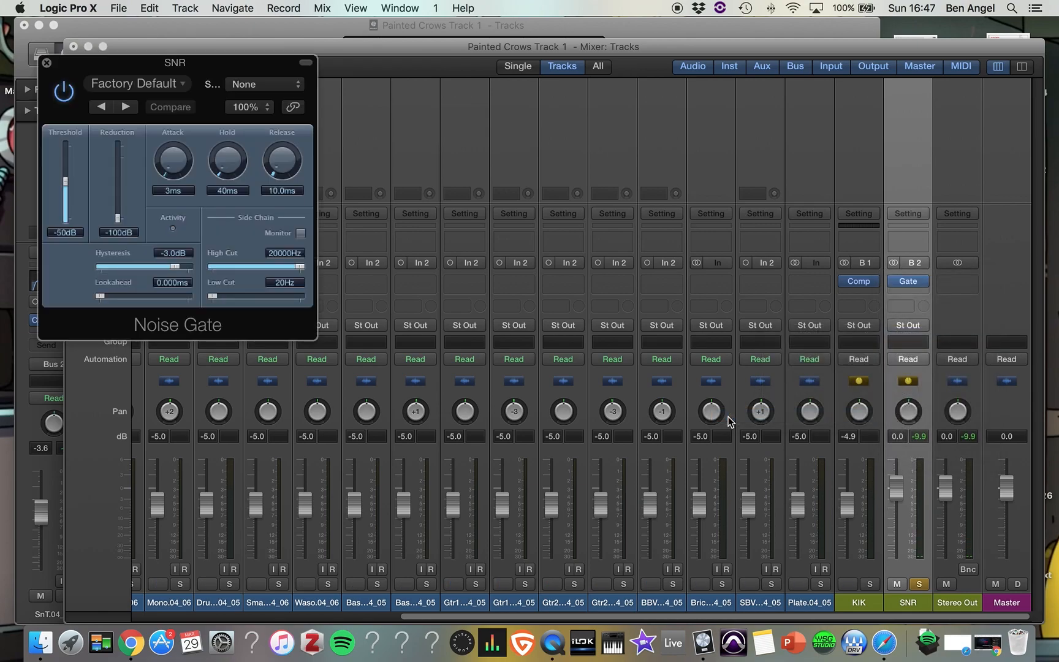
Try the Tighten Up gate preset with a -41 dB threshold, and audition the Percussion Gate preset
{"action": "left_click", "coordinate": [157, 86]}
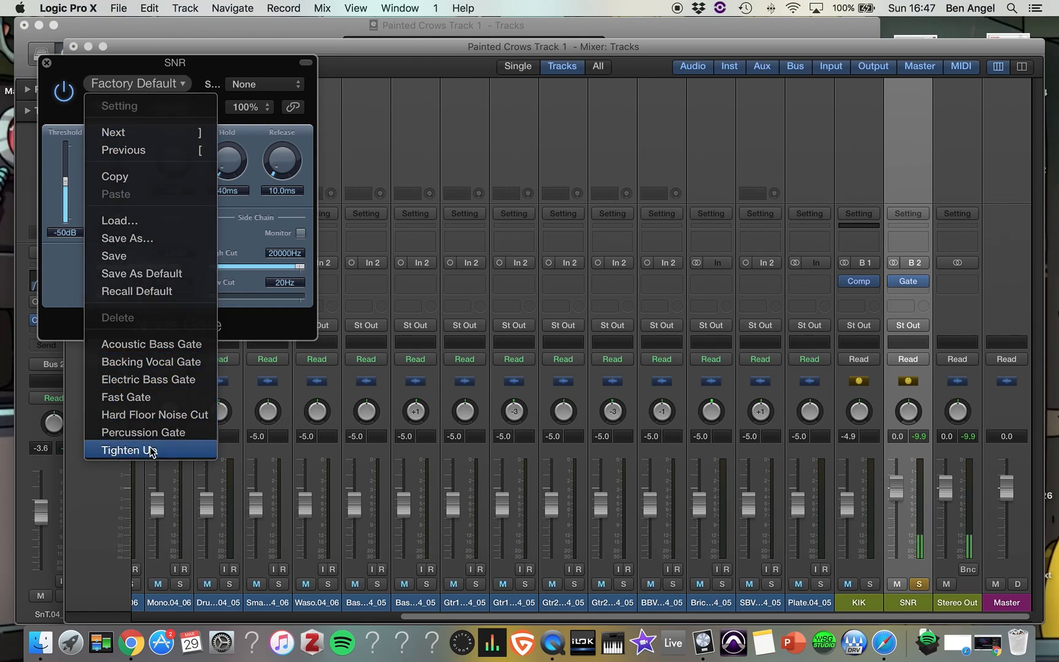
{"action": "left_click", "coordinate": [128, 450]}
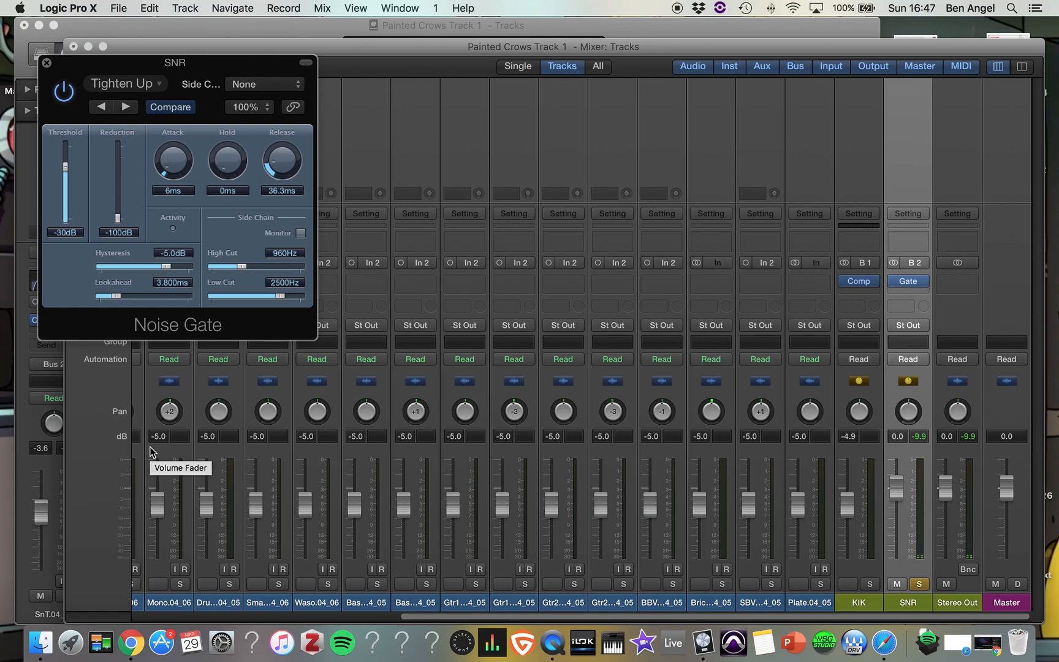
{"action": "mouse_move", "coordinate": [65, 166]}
{"action": "left_mouse_down"}
{"action": "mouse_move", "coordinate": [64, 188]}
{"action": "mouse_move", "coordinate": [65, 146]}
{"action": "mouse_move", "coordinate": [64, 184]}
{"action": "mouse_move", "coordinate": [64, 174]}
{"action": "left_mouse_up"}
{"action": "left_click", "coordinate": [151, 87]}
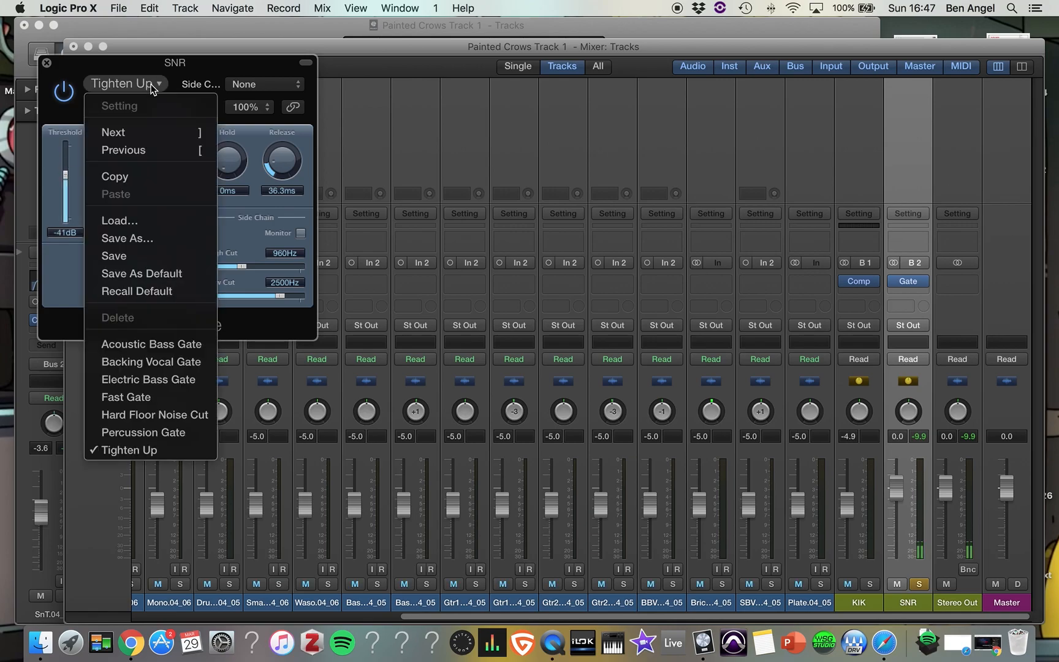
{"action": "left_click", "coordinate": [141, 433]}
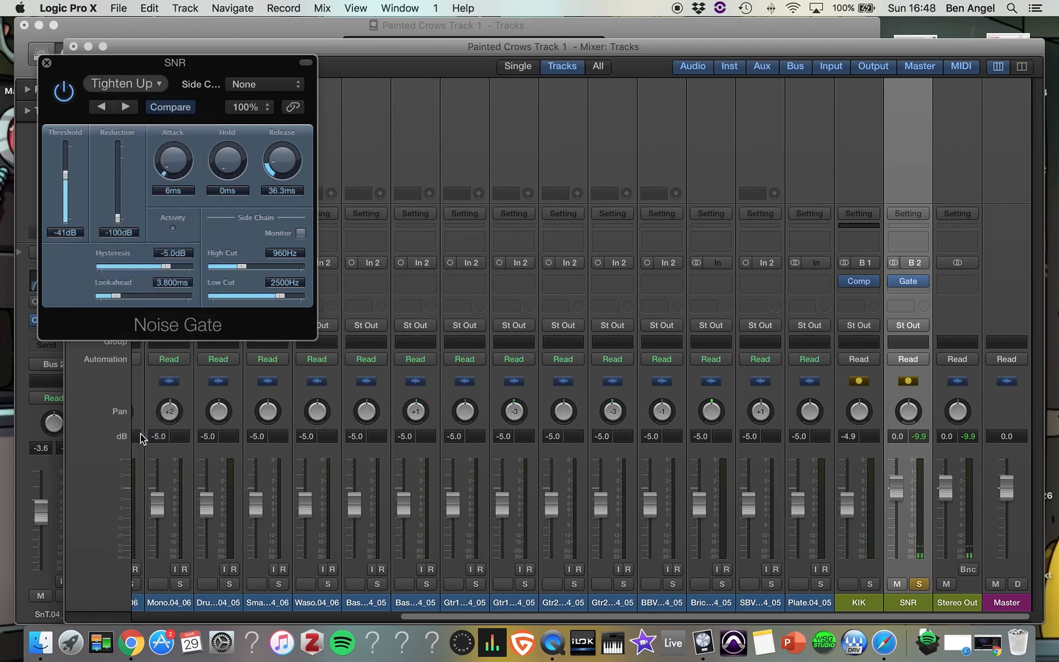
Try the Fast Gate preset with a -56 dB threshold and 21 ms attack, comparing it with the gate bypassed
{"action": "left_click", "coordinate": [164, 84]}
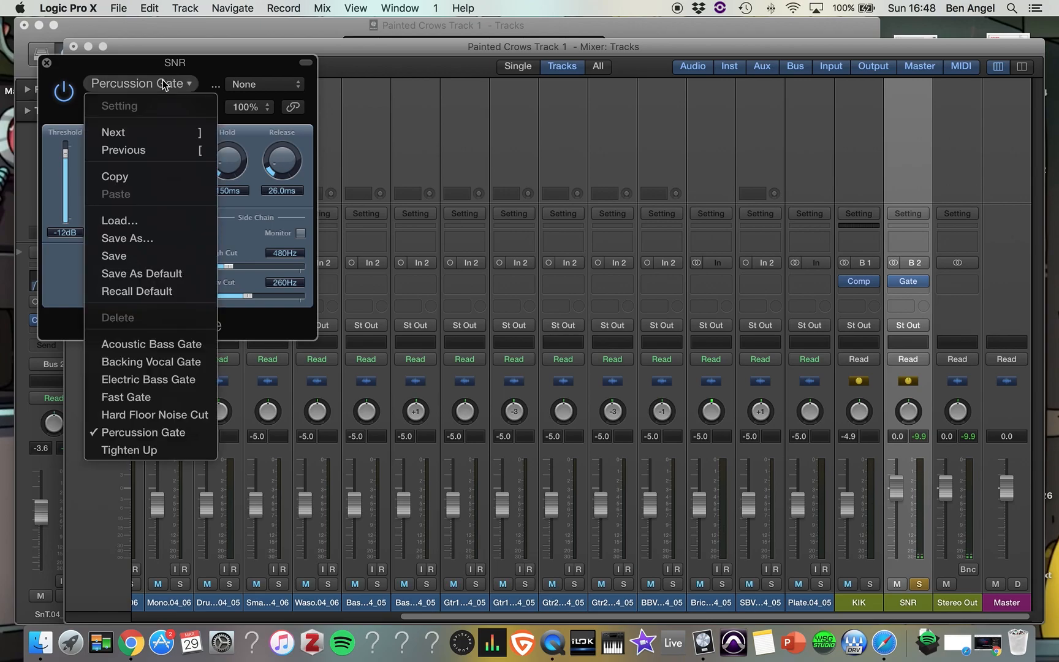
{"action": "left_click", "coordinate": [139, 398]}
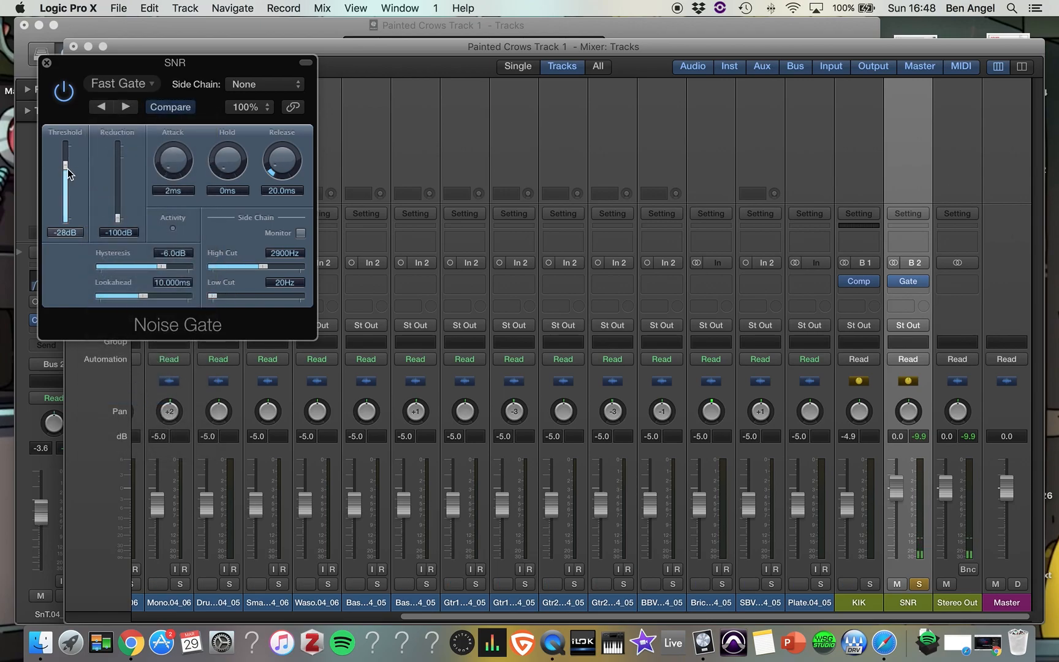
{"action": "left_click_drag", "start_coordinate": [66, 166], "coordinate": [64, 191]}
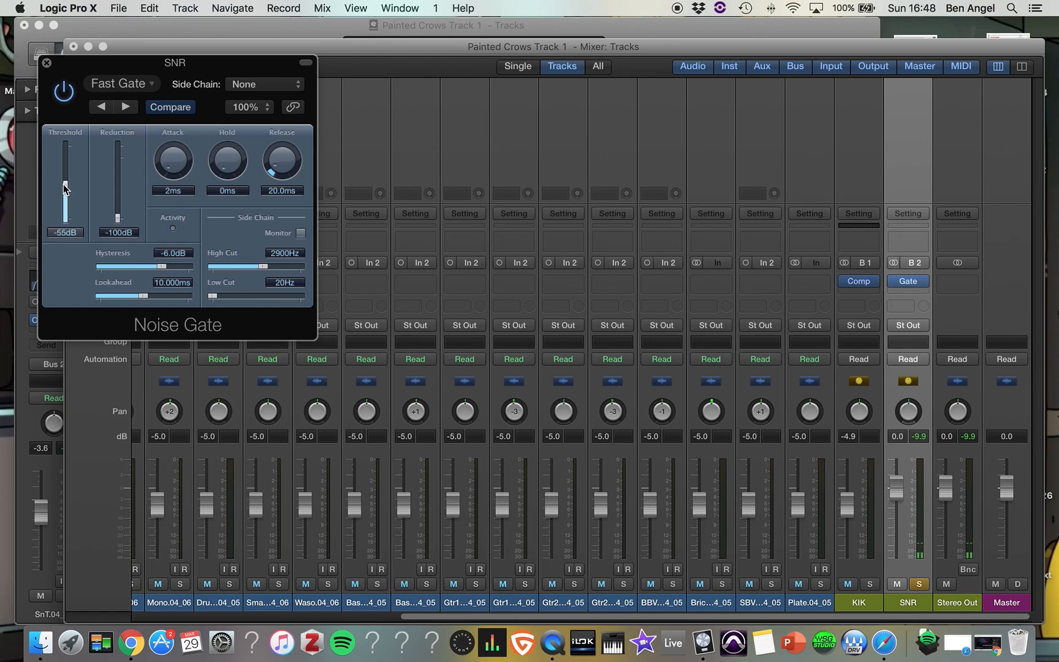
{"action": "left_click_drag", "start_coordinate": [63, 184], "coordinate": [64, 178]}
{"action": "mouse_move", "coordinate": [170, 165]}
{"action": "left_mouse_down"}
{"action": "mouse_move", "coordinate": [151, 85]}
{"action": "mouse_move", "coordinate": [152, 165]}
{"action": "left_mouse_up"}
{"action": "left_click_drag", "start_coordinate": [67, 178], "coordinate": [61, 188]}
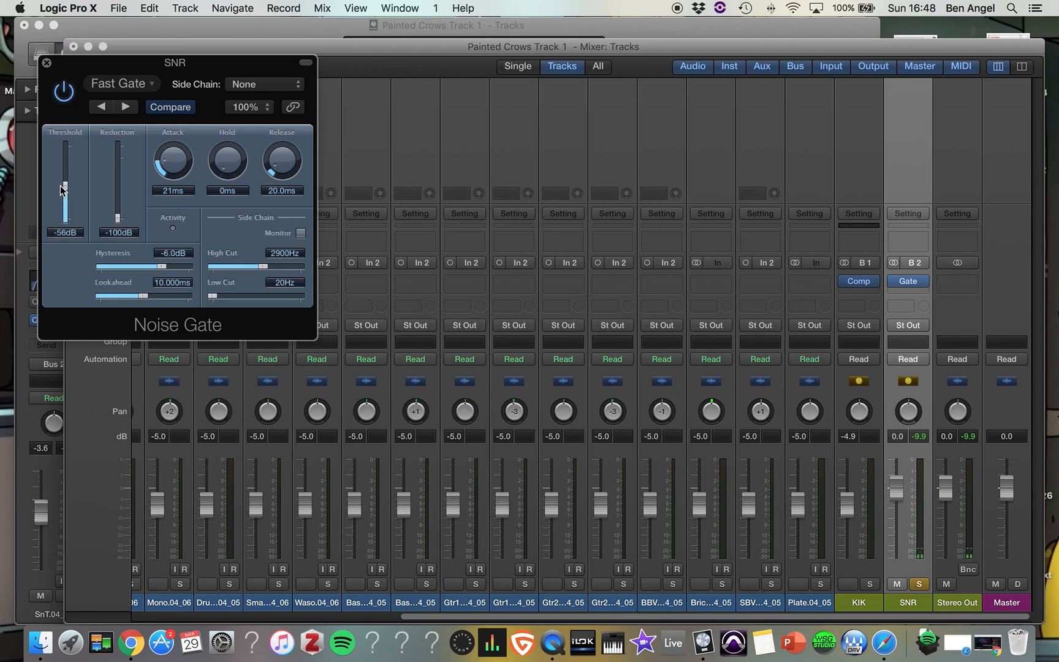
{"action": "left_click", "coordinate": [63, 92]}
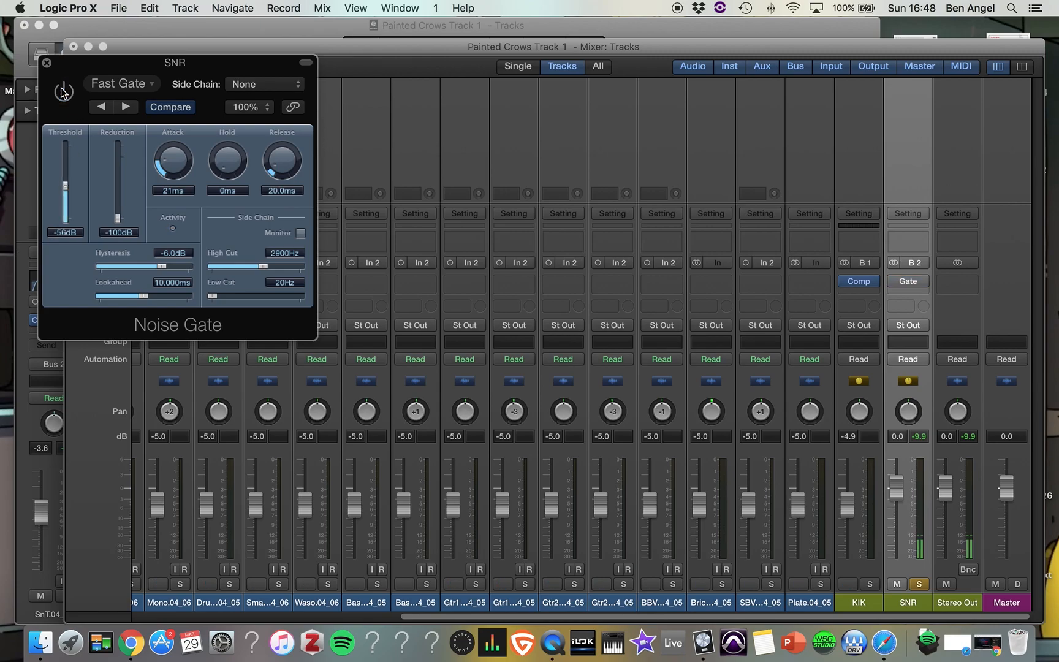
{"action": "left_click", "coordinate": [63, 92]}
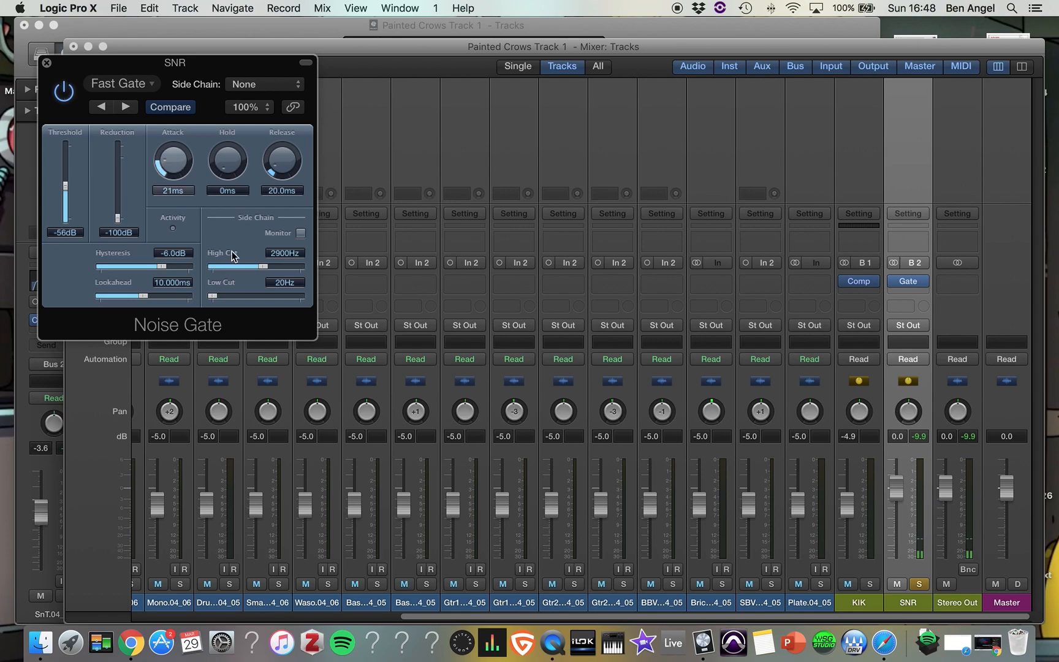
Try the Fast Gate with a 42 Hz side-chain low cut, 45.1 ms release and -40 dB threshold
{"action": "mouse_move", "coordinate": [212, 295]}
{"action": "left_mouse_down"}
{"action": "mouse_move", "coordinate": [234, 294]}
{"action": "mouse_move", "coordinate": [222, 299]}
{"action": "left_mouse_up"}
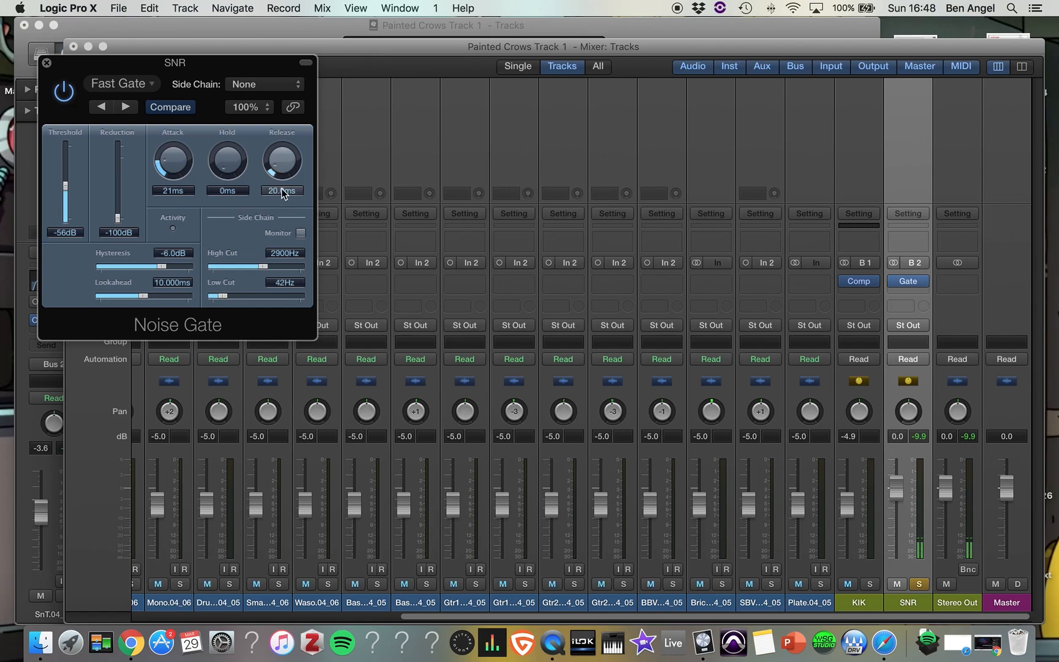
{"action": "mouse_move", "coordinate": [273, 141]}
{"action": "left_mouse_down"}
{"action": "mouse_move", "coordinate": [264, 75]}
{"action": "mouse_move", "coordinate": [274, 164]}
{"action": "left_mouse_up"}
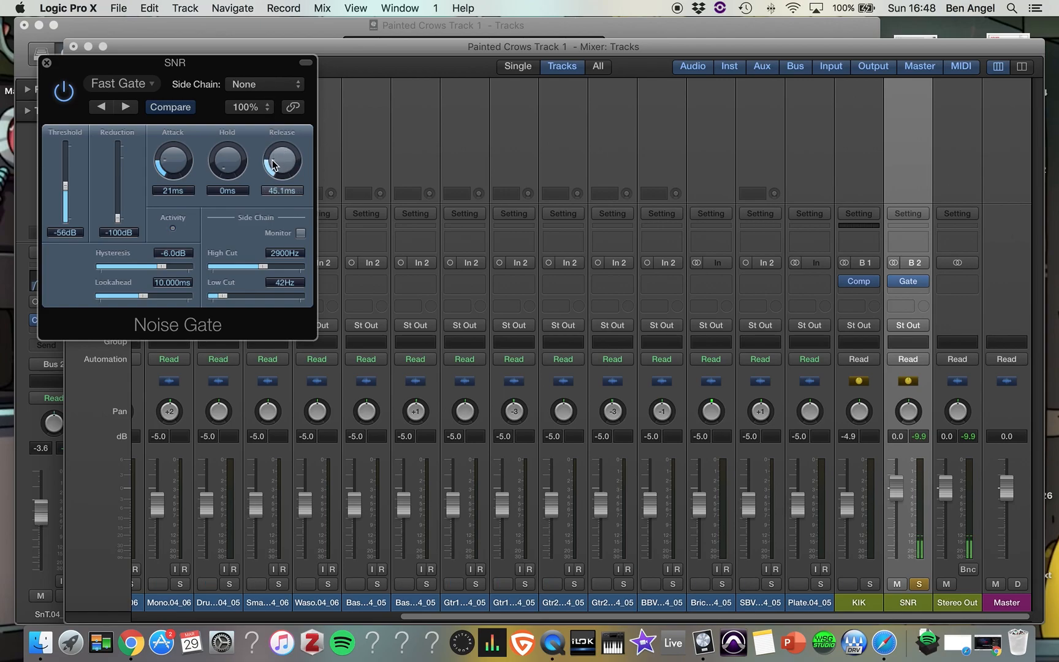
{"action": "left_click_drag", "start_coordinate": [58, 177], "coordinate": [62, 165]}
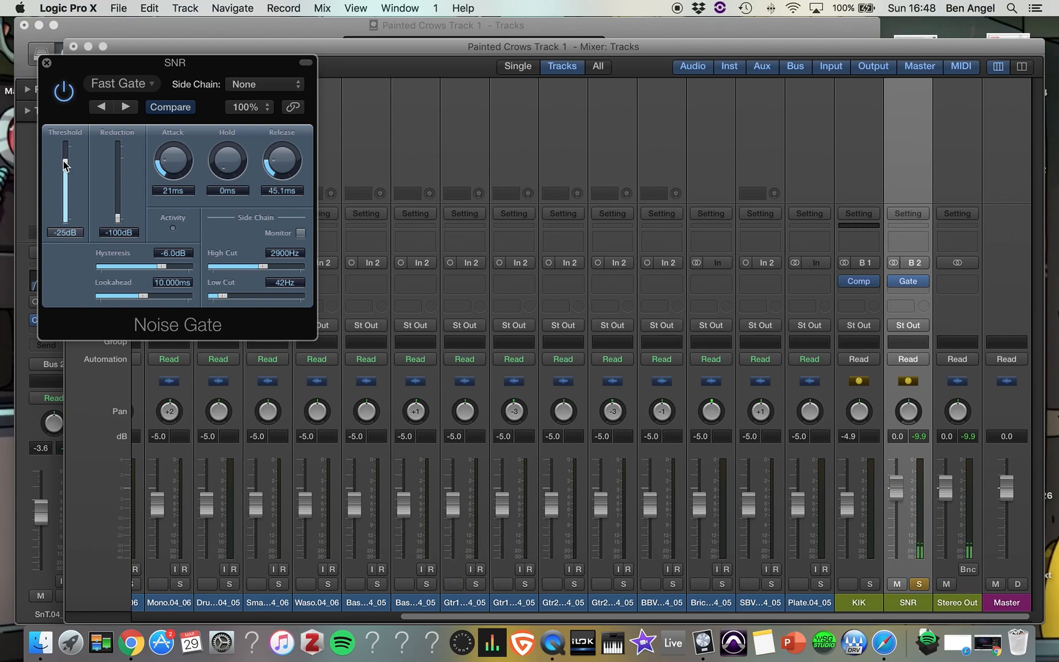
{"action": "left_click_drag", "start_coordinate": [64, 161], "coordinate": [64, 170]}
{"action": "mouse_move", "coordinate": [63, 172]}
{"action": "left_mouse_down"}
{"action": "mouse_move", "coordinate": [64, 232]}
{"action": "mouse_move", "coordinate": [63, 168]}
{"action": "mouse_move", "coordinate": [62, 177]}
{"action": "left_mouse_up"}
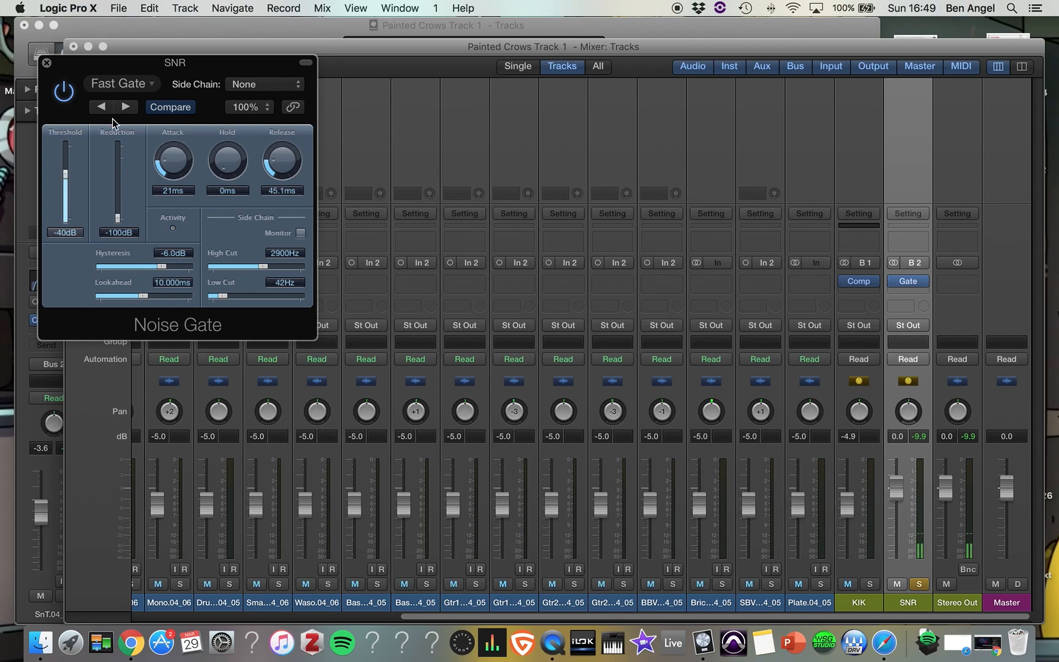
Try the Hard Floor Noise Cut gate preset with the threshold lowered to -67 dB
{"action": "left_click", "coordinate": [147, 84]}
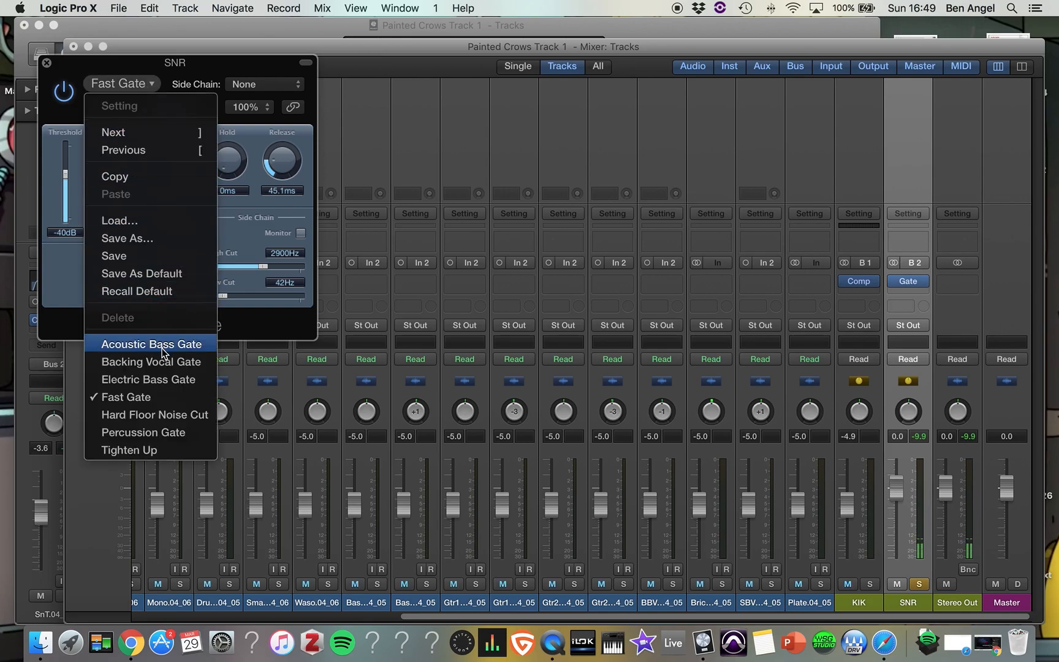
{"action": "left_click", "coordinate": [152, 415]}
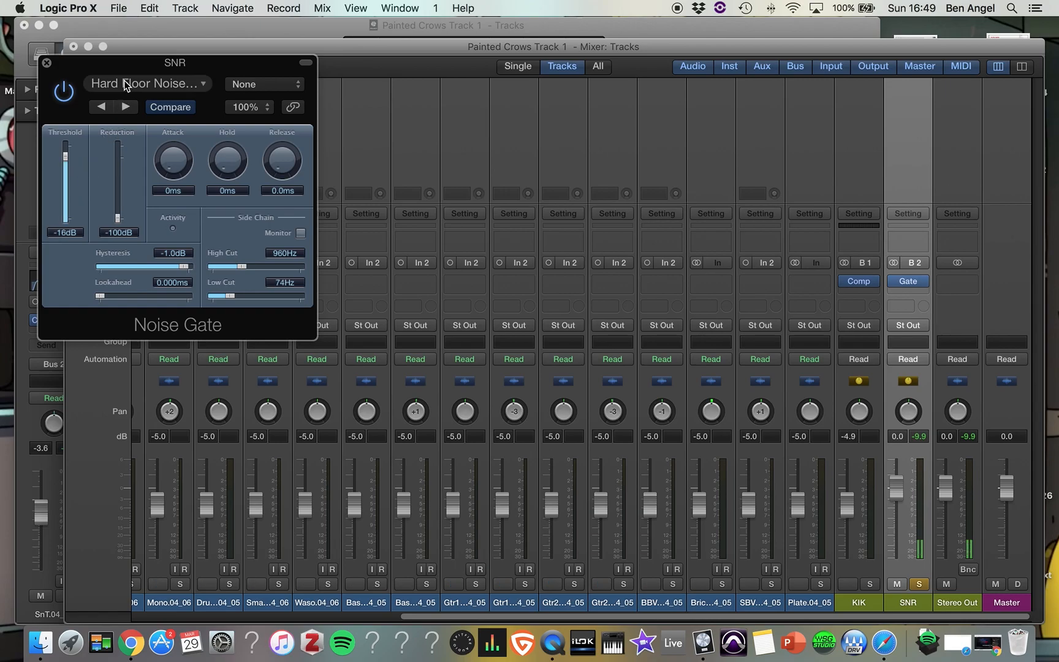
{"action": "left_click_drag", "start_coordinate": [64, 157], "coordinate": [63, 194]}
Load the Percussion Gate preset on SNR, set its threshold to -54 dB, and compare it with the gate bypassed before closing it
{"action": "left_click", "coordinate": [149, 85]}
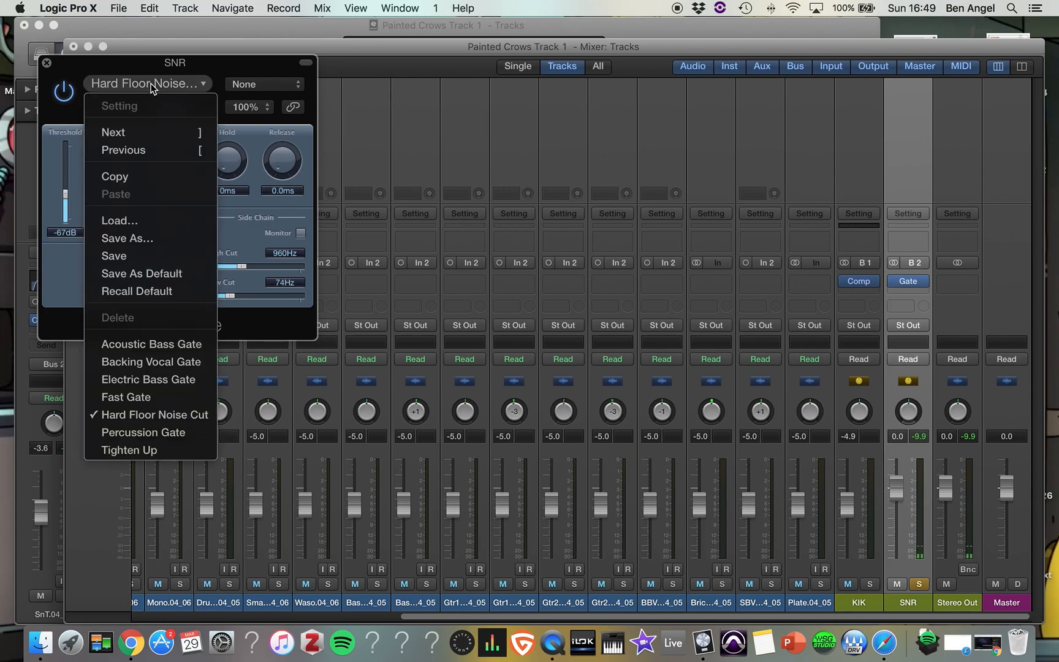
{"action": "left_click", "coordinate": [147, 433]}
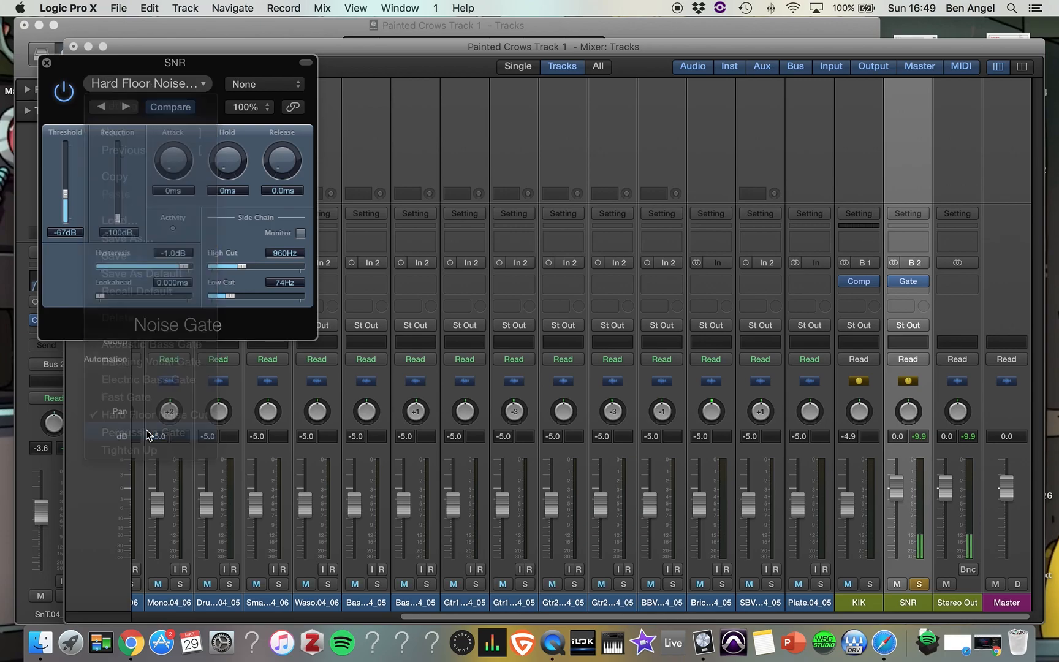
{"action": "left_click_drag", "start_coordinate": [65, 219], "coordinate": [67, 188]}
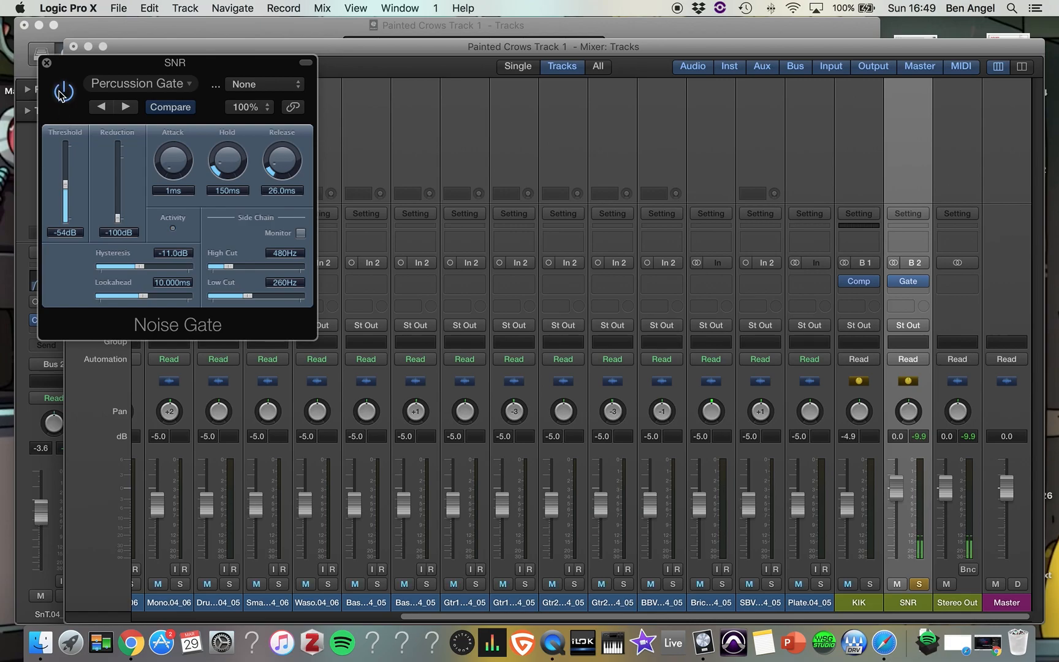
{"action": "left_click", "coordinate": [61, 93]}
{"action": "left_click", "coordinate": [60, 92]}
{"action": "left_click", "coordinate": [46, 63]}
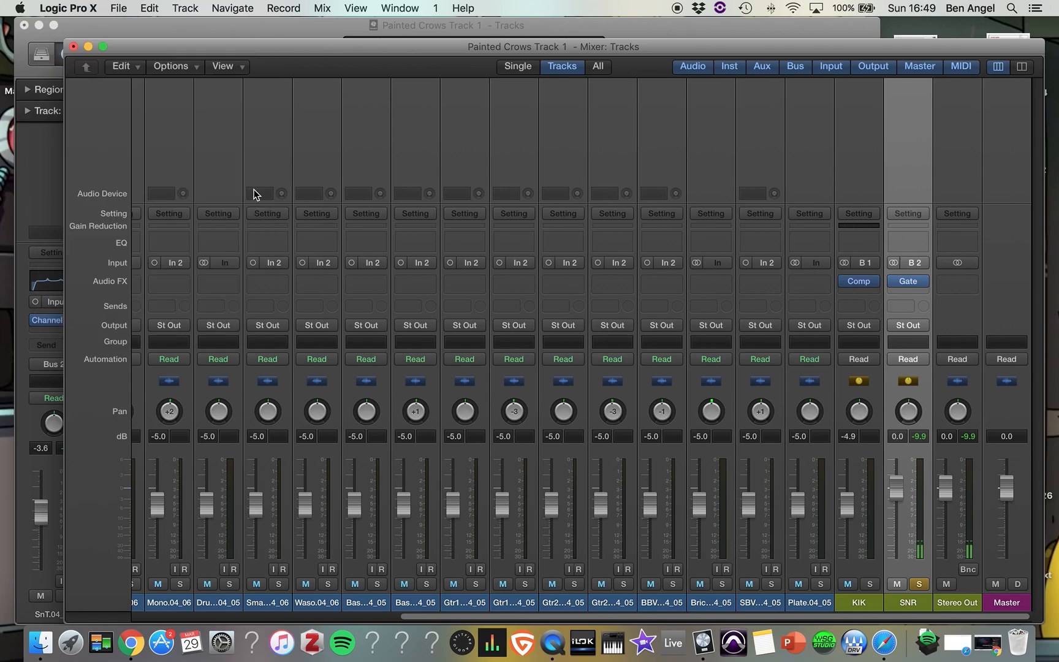
Solo the KIK bus alongside SNR and set the KIK compressor's threshold to -22.0 dB
{"action": "left_click", "coordinate": [872, 584]}
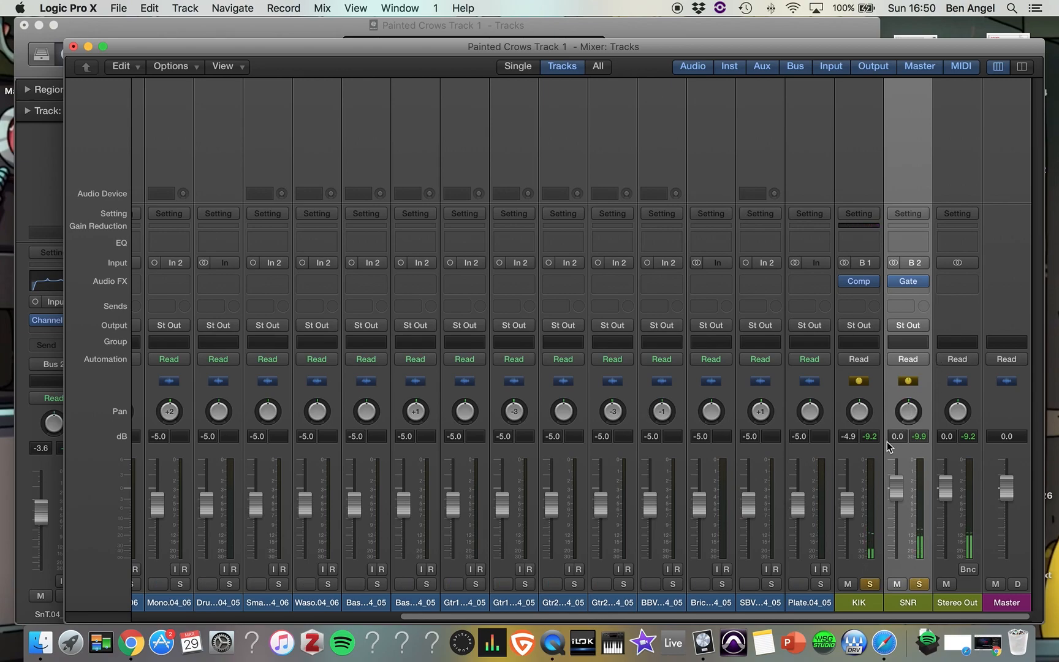
{"action": "mouse_move", "coordinate": [893, 284]}
{"action": "left_click", "coordinate": [861, 281]}
{"action": "left_click_drag", "start_coordinate": [126, 310], "coordinate": [140, 248]}
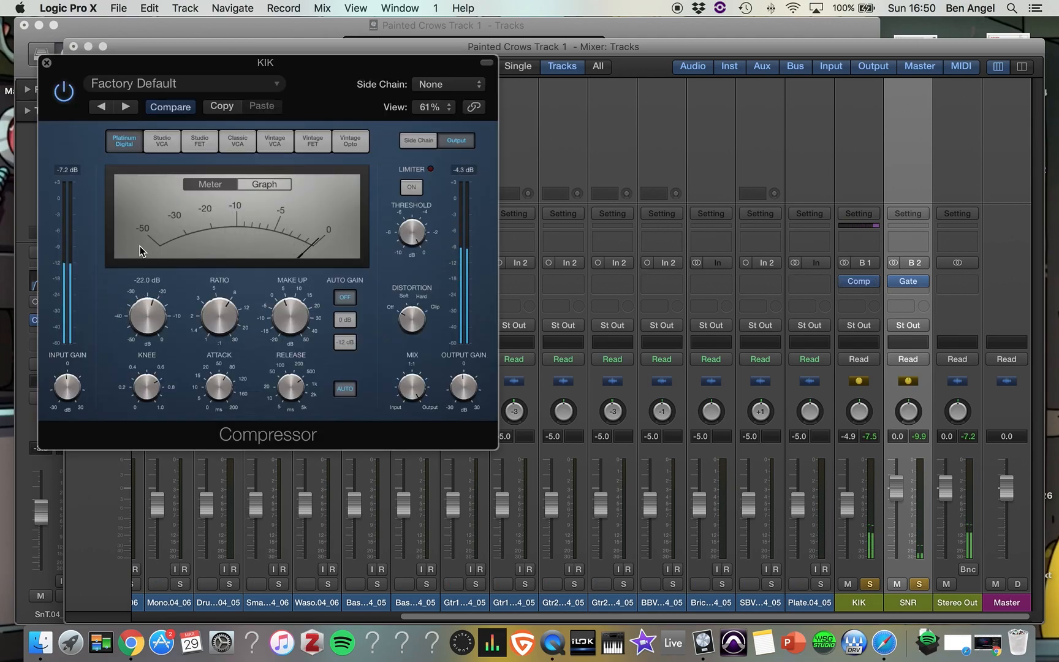
Close the KIK compressor and bypass the plug-ins on the KIK and SNR buses and the EQs on the kick and snare mics
{"action": "left_click", "coordinate": [48, 63]}
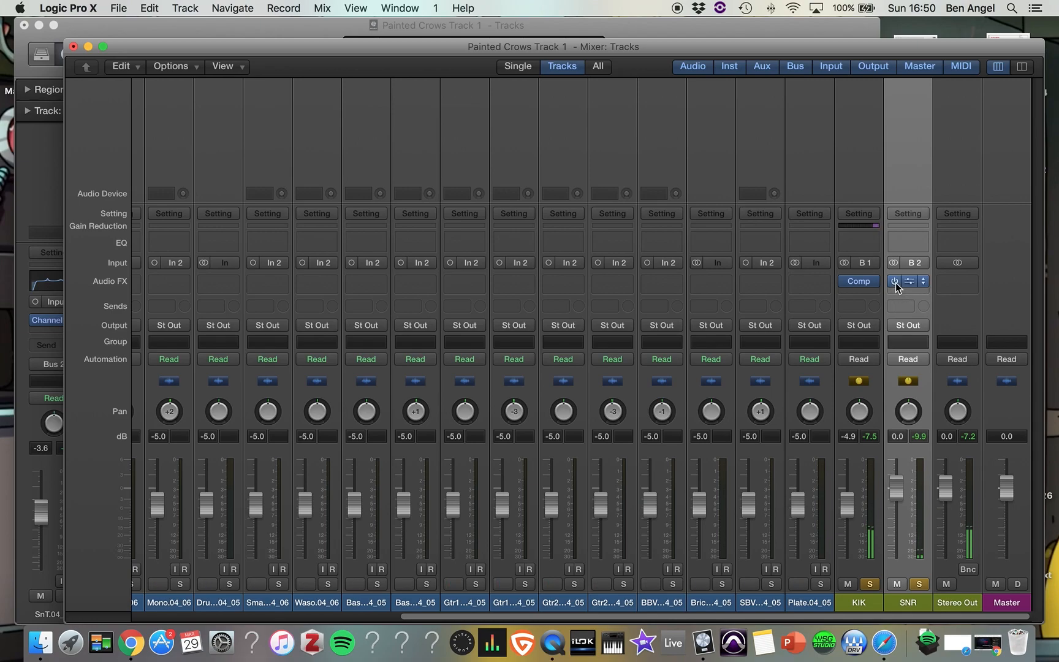
{"action": "mouse_move", "coordinate": [846, 284]}
{"action": "left_click", "coordinate": [845, 281]}
{"action": "left_click", "coordinate": [845, 281]}
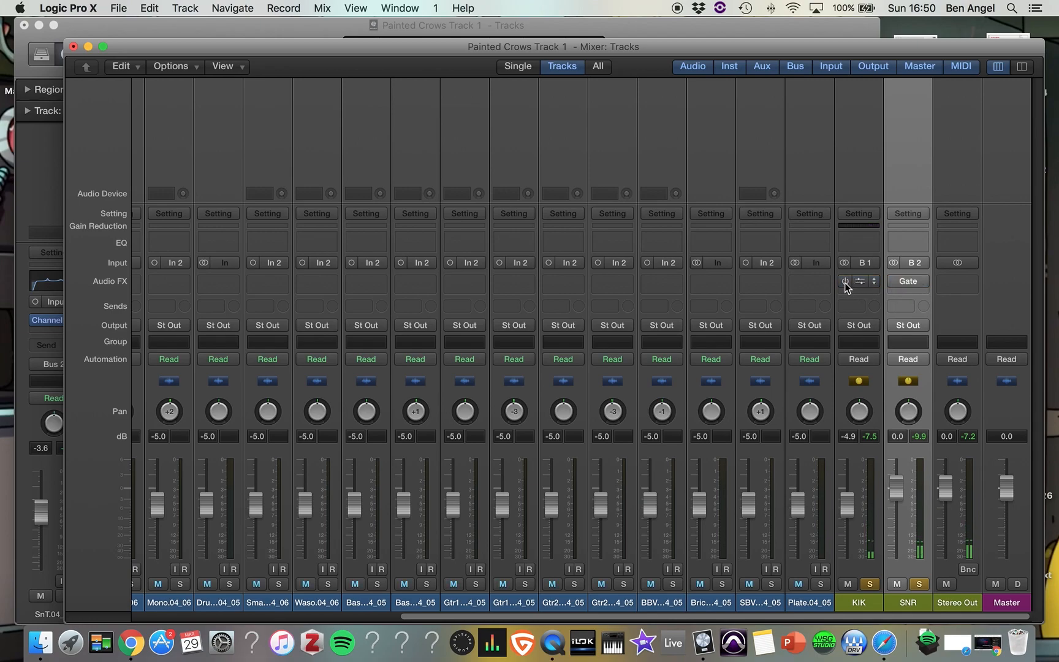
{"action": "left_click", "coordinate": [895, 281]}
{"action": "scroll", "coordinate": [480, 338], "scroll_direction": "left", "scroll_amount": 10}
{"action": "mouse_move", "coordinate": [141, 286]}
{"action": "left_click", "coordinate": [192, 281]}
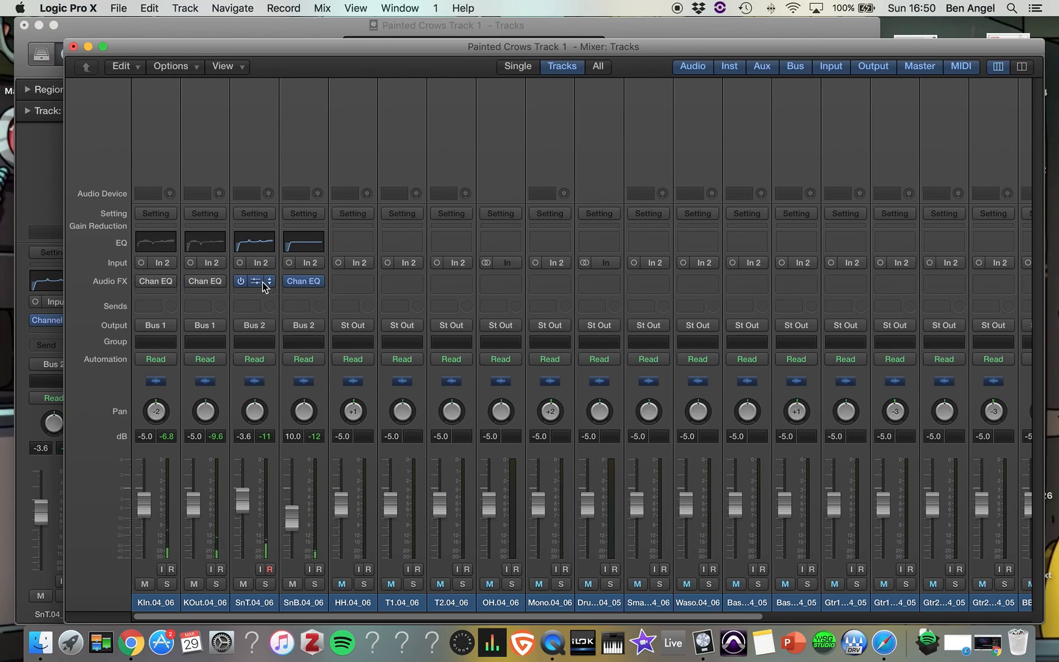
{"action": "left_click", "coordinate": [240, 281]}
{"action": "left_click", "coordinate": [290, 281]}
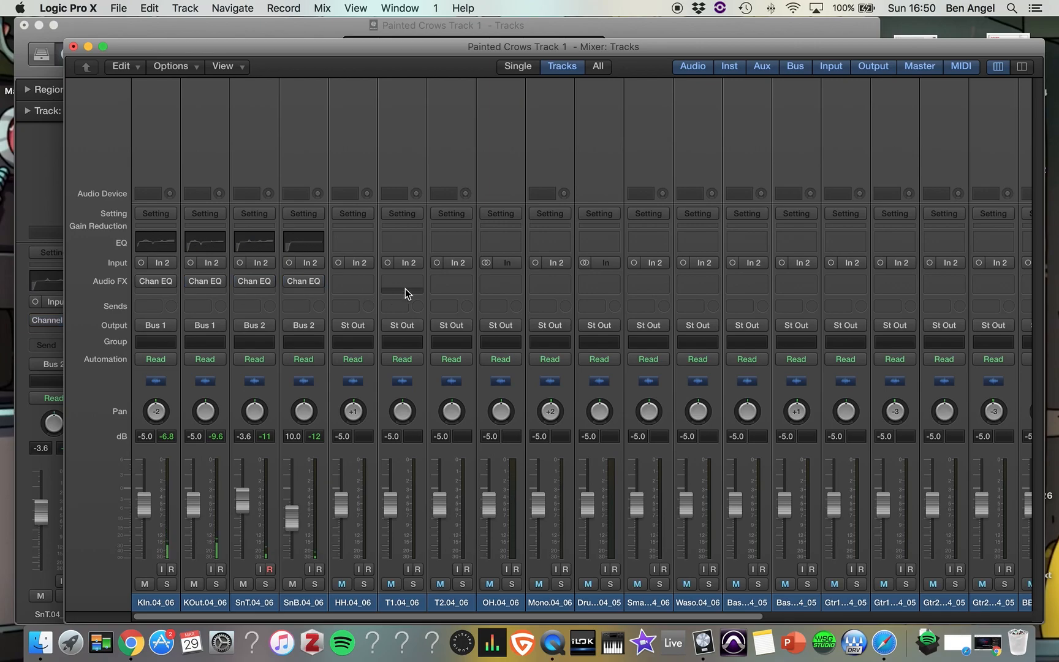
Switch the EQs on the four kick and snare mics and the KIK and SNR bus plug-ins back on
{"action": "scroll", "coordinate": [406, 289], "scroll_direction": "right", "scroll_amount": 10}
{"action": "left_click", "coordinate": [844, 280]}
{"action": "left_click", "coordinate": [894, 280]}
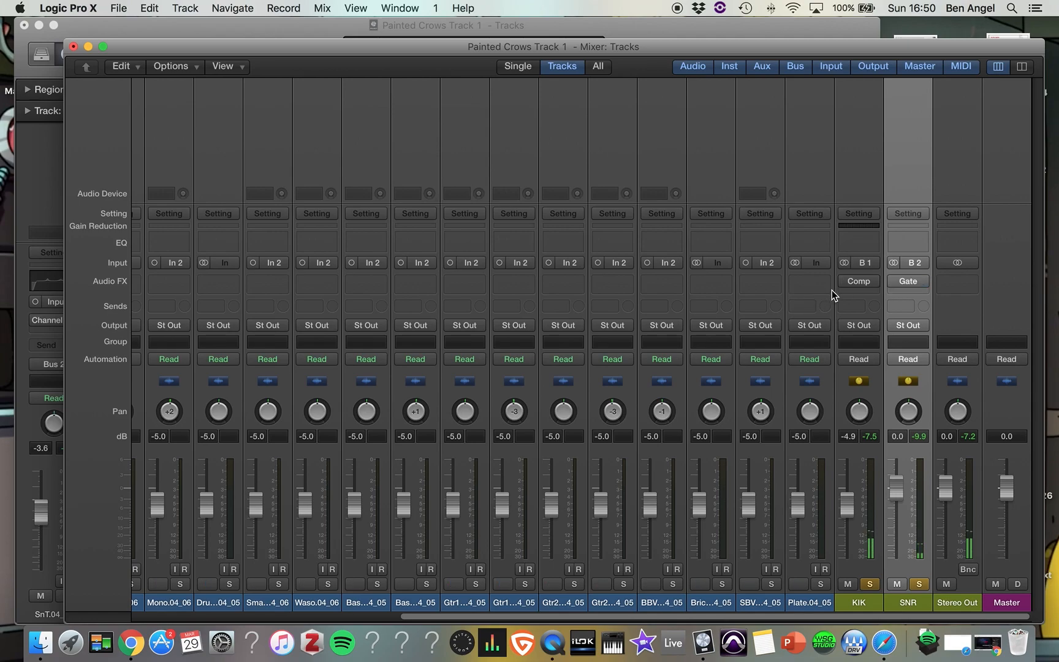
{"action": "scroll", "coordinate": [402, 329], "scroll_direction": "left", "scroll_amount": 5}
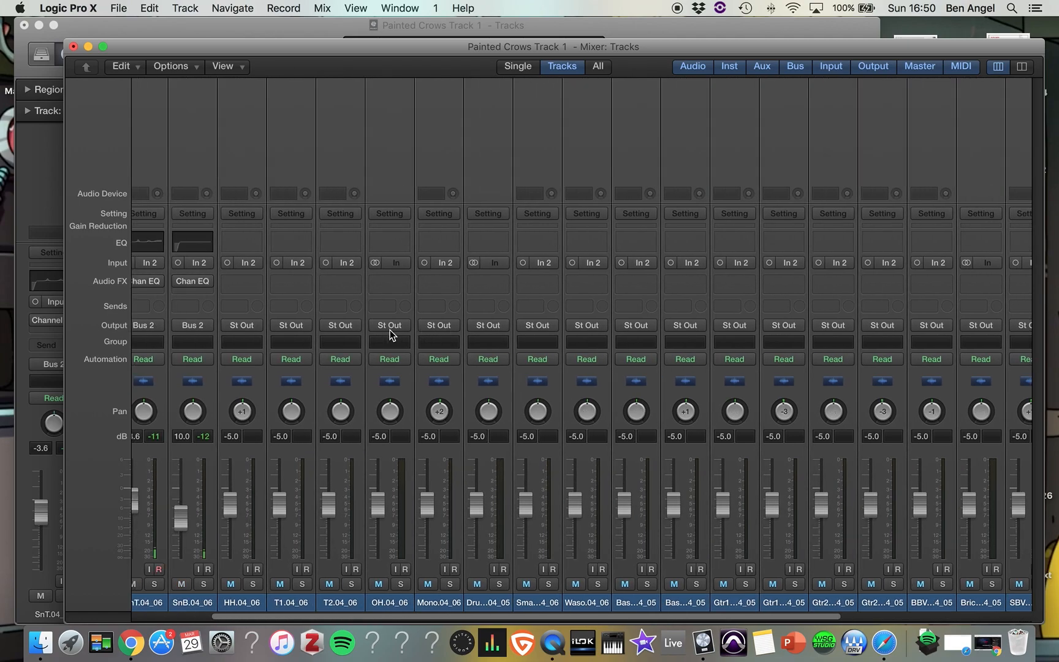
{"action": "scroll", "coordinate": [390, 330], "scroll_direction": "left", "scroll_amount": 3}
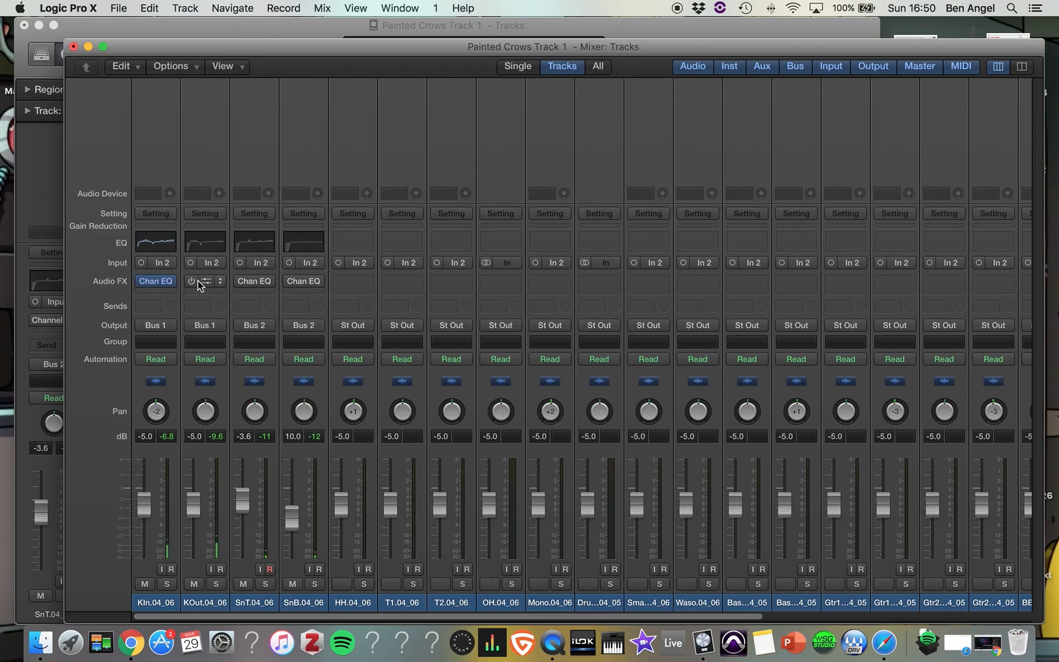
{"action": "left_click", "coordinate": [191, 281]}
{"action": "left_click", "coordinate": [241, 281]}
{"action": "left_click", "coordinate": [291, 281]}
{"action": "scroll", "coordinate": [290, 283], "scroll_direction": "right", "scroll_amount": 6}
{"action": "mouse_move", "coordinate": [847, 283]}
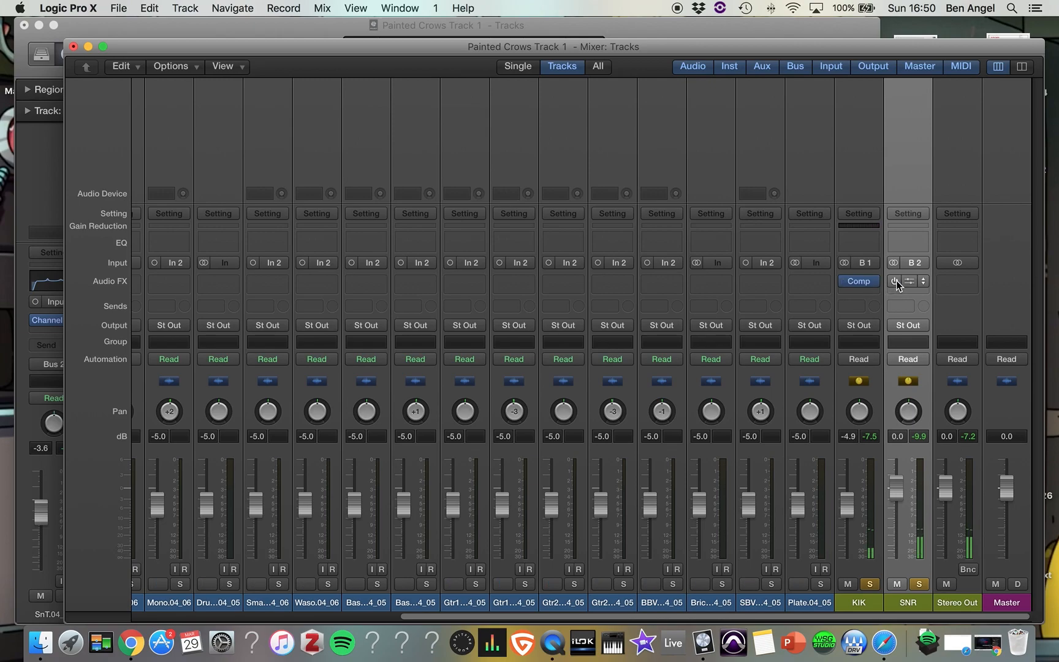
Insert a Compressor after the gate on the SNR bus and unsolo the KIK bus
{"action": "left_click", "coordinate": [918, 291]}
{"action": "mouse_move", "coordinate": [914, 348]}
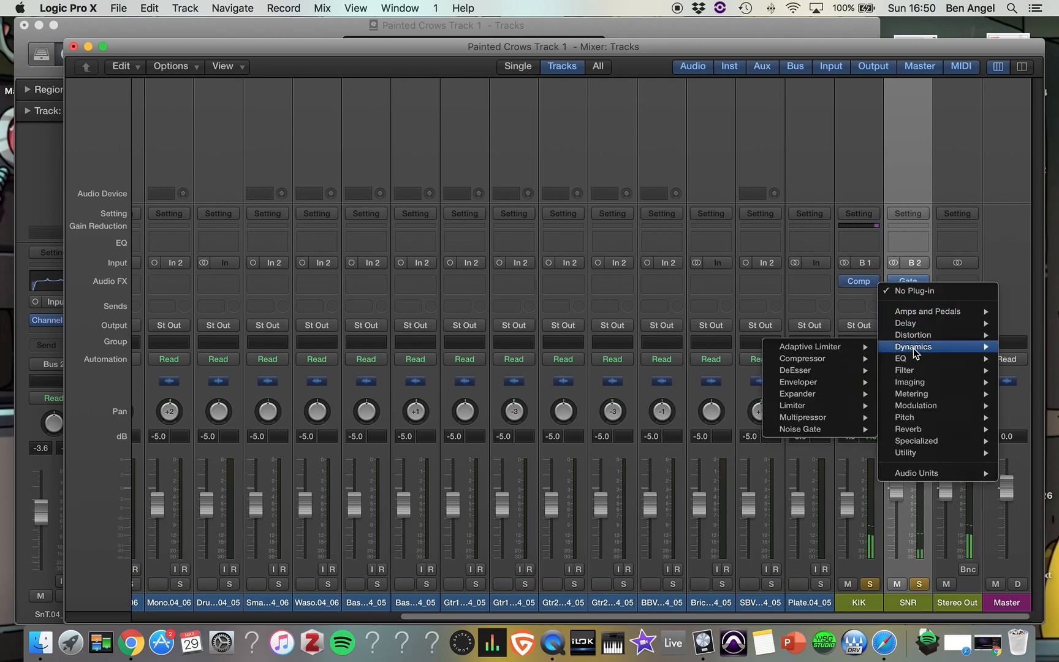
{"action": "left_click", "coordinate": [829, 364]}
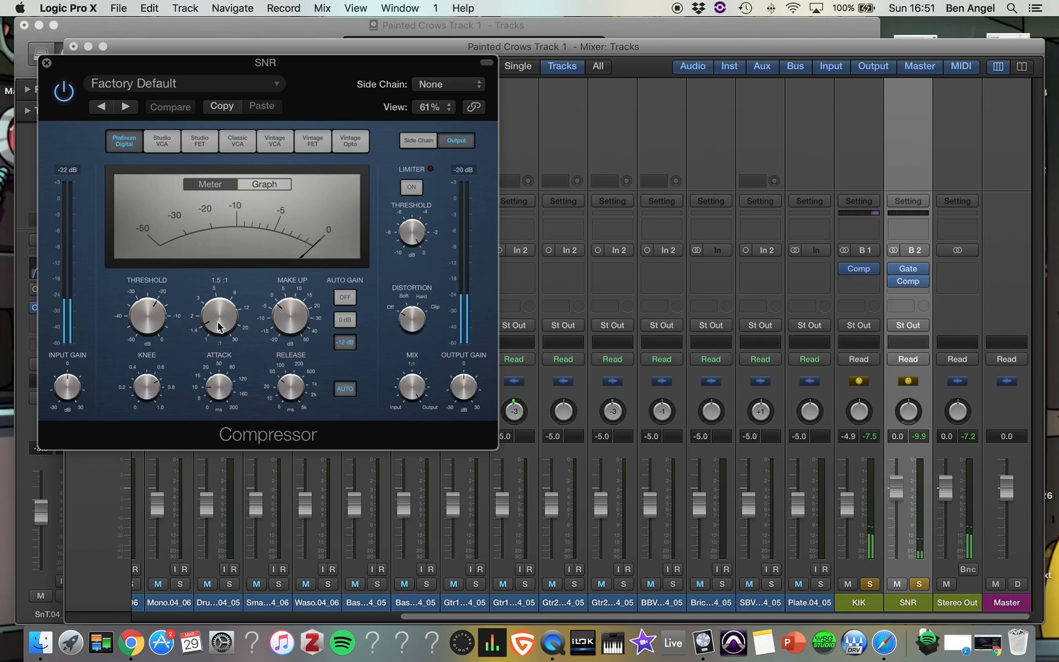
{"action": "left_click", "coordinate": [869, 583]}
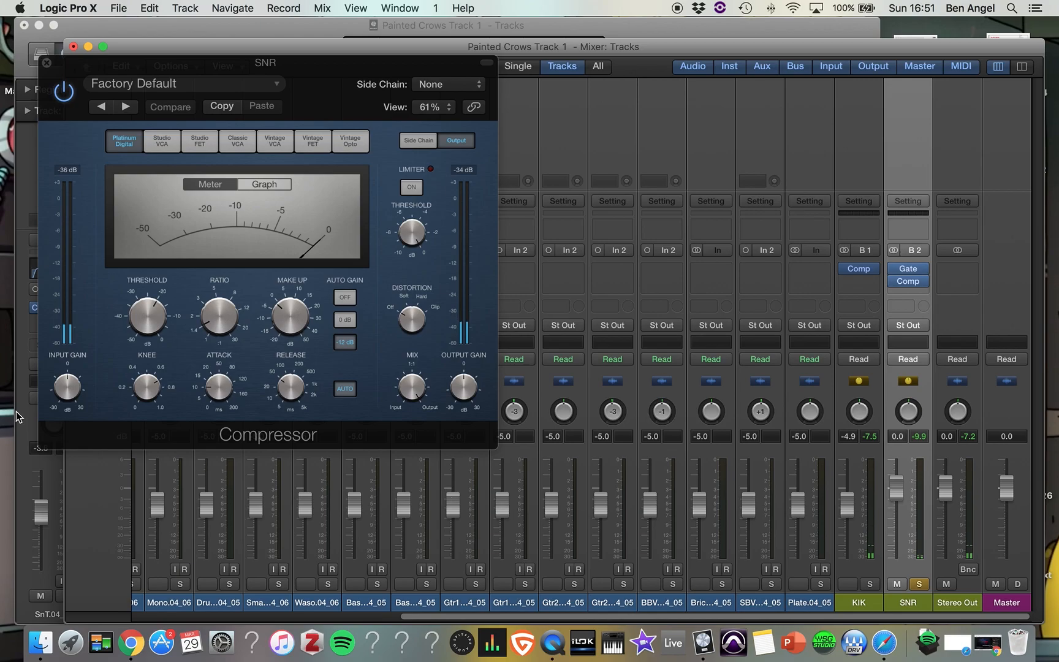
On the SNR compressor, raise the ratio and lower the threshold sharply, turn Auto Gain off, and set attack to 164 ms and release to 1300 ms
{"action": "left_click_drag", "start_coordinate": [219, 319], "coordinate": [206, 265]}
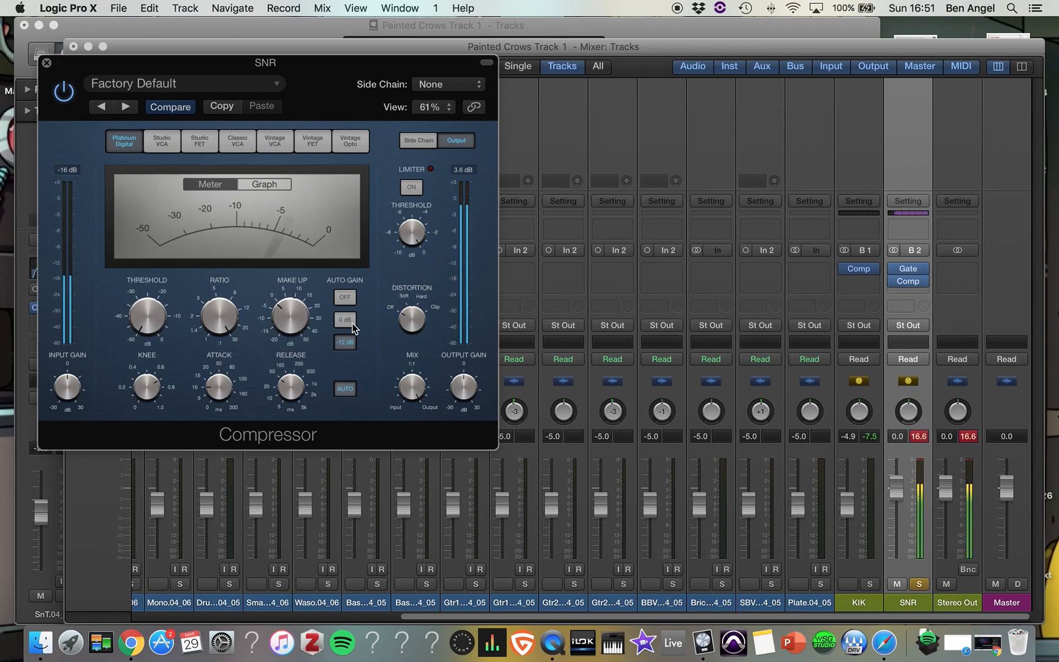
{"action": "left_click", "coordinate": [345, 297]}
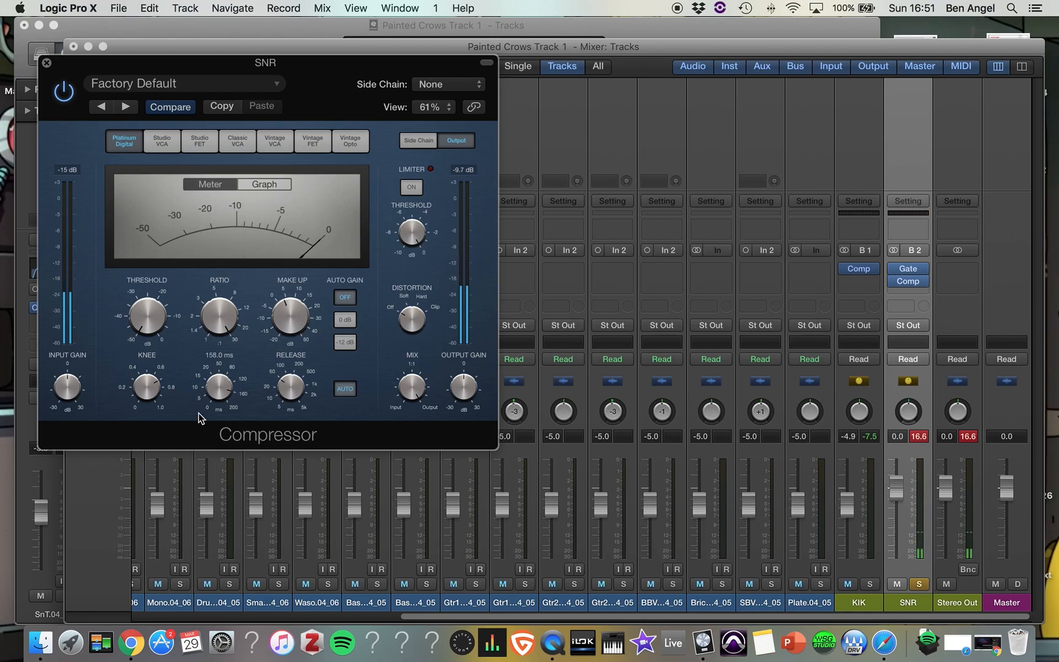
{"action": "left_click_drag", "start_coordinate": [198, 418], "coordinate": [198, 415]}
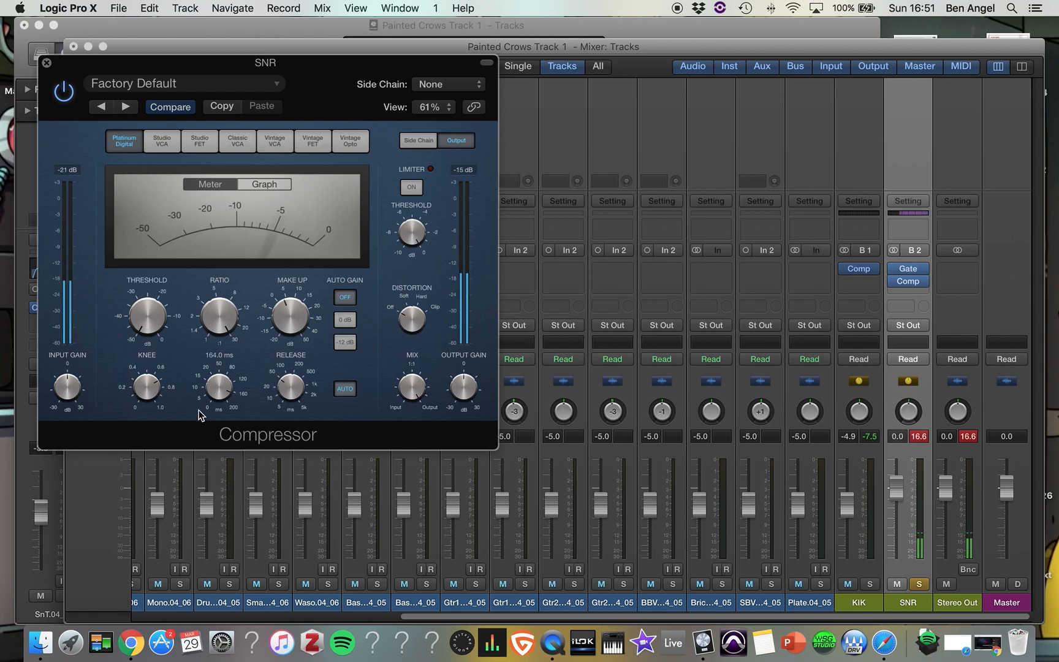
{"action": "left_click", "coordinate": [294, 386]}
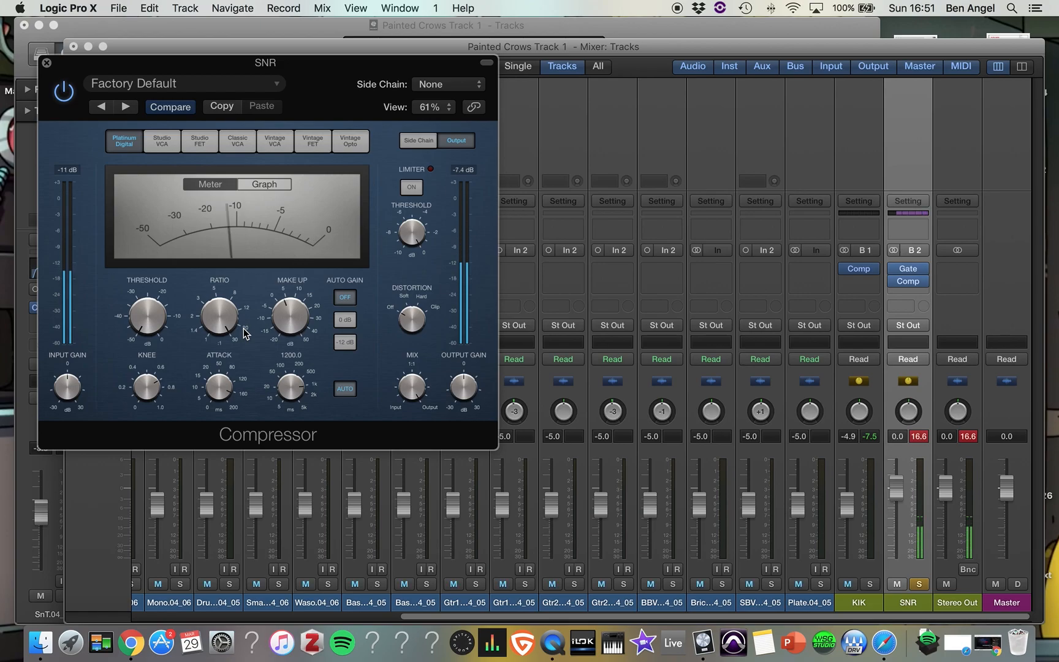
{"action": "mouse_move", "coordinate": [298, 394]}
{"action": "left_mouse_down"}
{"action": "mouse_move", "coordinate": [295, 410]}
{"action": "mouse_move", "coordinate": [286, 368]}
{"action": "mouse_move", "coordinate": [286, 385]}
{"action": "left_mouse_up"}
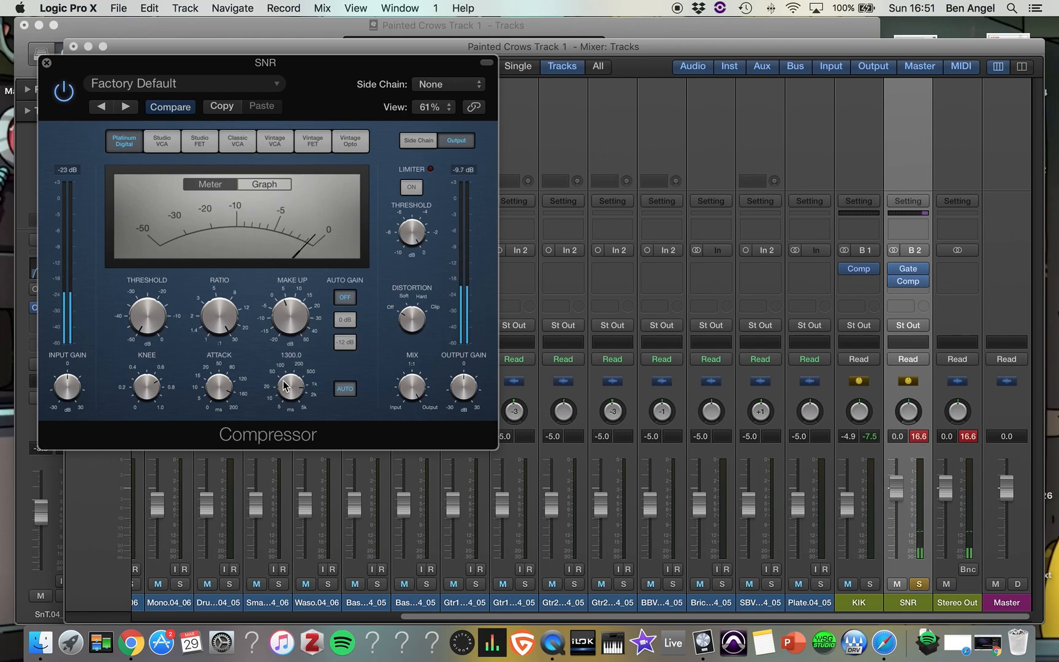
Set the SNR compressor's ratio to 8.0:1 and its threshold to about -30 dB, compare it with the bypassed sound, and close it
{"action": "left_click", "coordinate": [213, 317]}
{"action": "left_click_drag", "start_coordinate": [213, 318], "coordinate": [208, 411]}
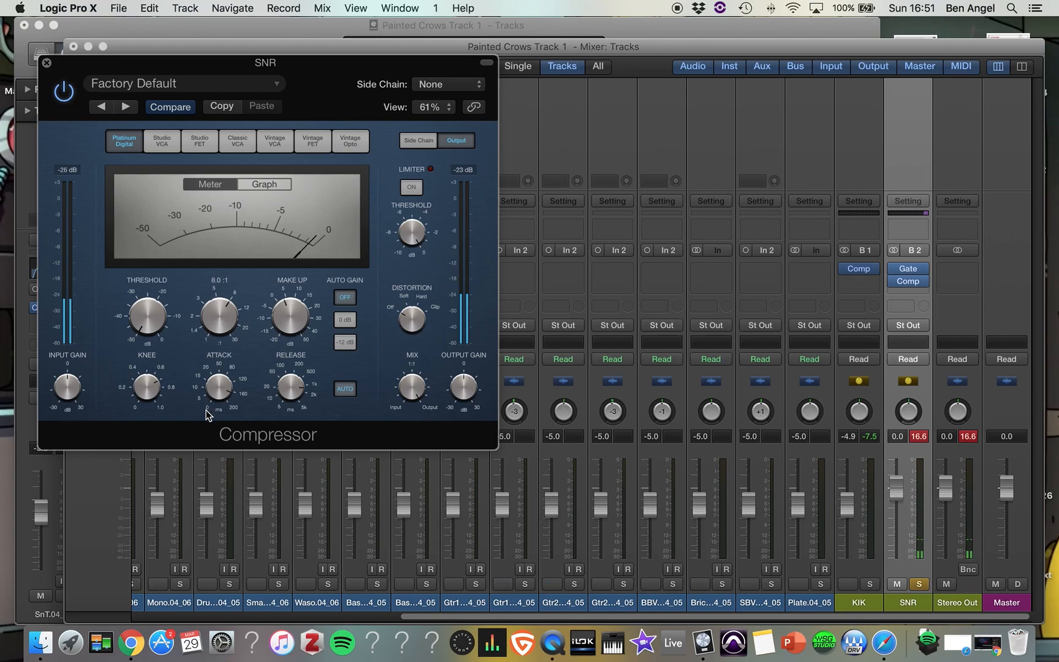
{"action": "left_click_drag", "start_coordinate": [147, 315], "coordinate": [120, 222]}
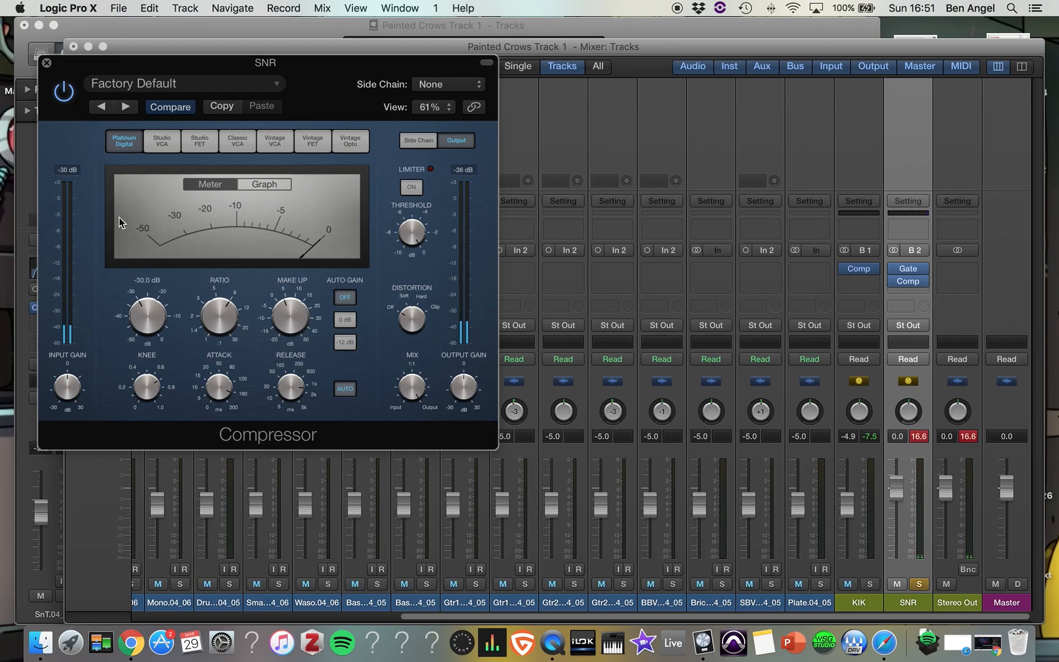
{"action": "left_click_drag", "start_coordinate": [117, 209], "coordinate": [113, 194]}
{"action": "mouse_move", "coordinate": [102, 234]}
{"action": "left_mouse_down"}
{"action": "mouse_move", "coordinate": [94, 257]}
{"action": "mouse_move", "coordinate": [91, 245]}
{"action": "left_mouse_up"}
{"action": "left_click", "coordinate": [64, 91]}
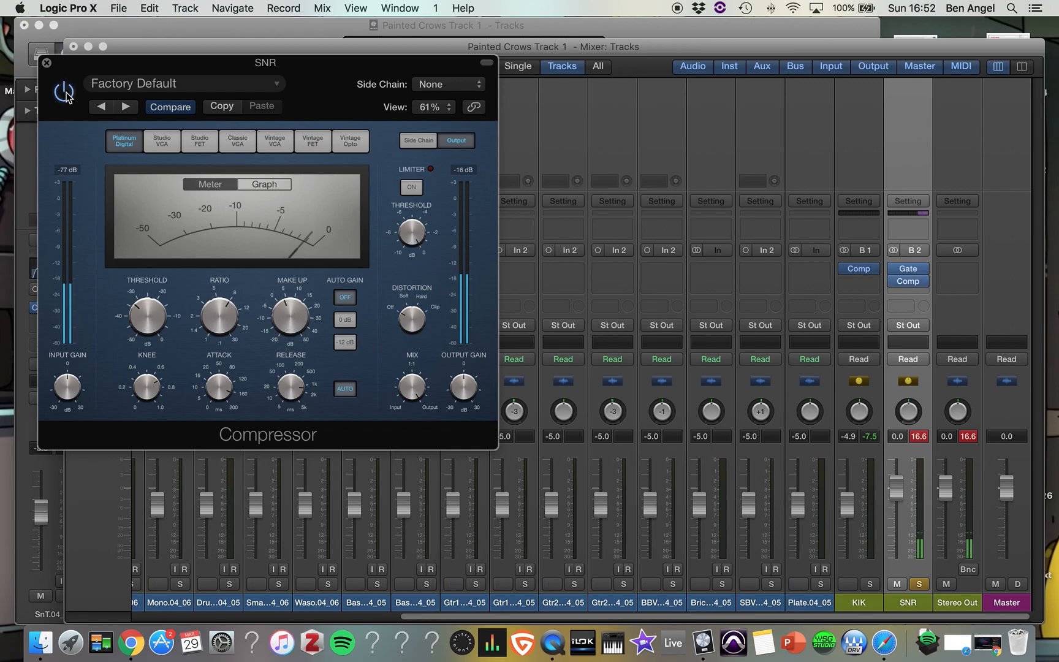
{"action": "left_click", "coordinate": [46, 63]}
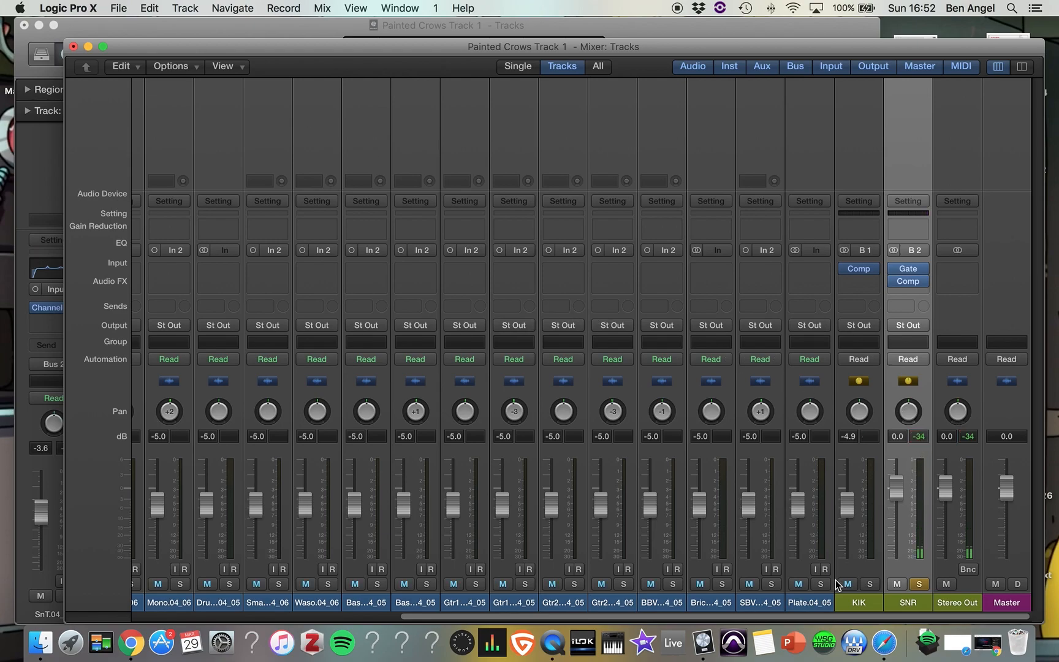
Solo the KIK bus alongside SNR, set the SNR noise gate's threshold to -52 dB, and close the gate
{"action": "left_click", "coordinate": [870, 585]}
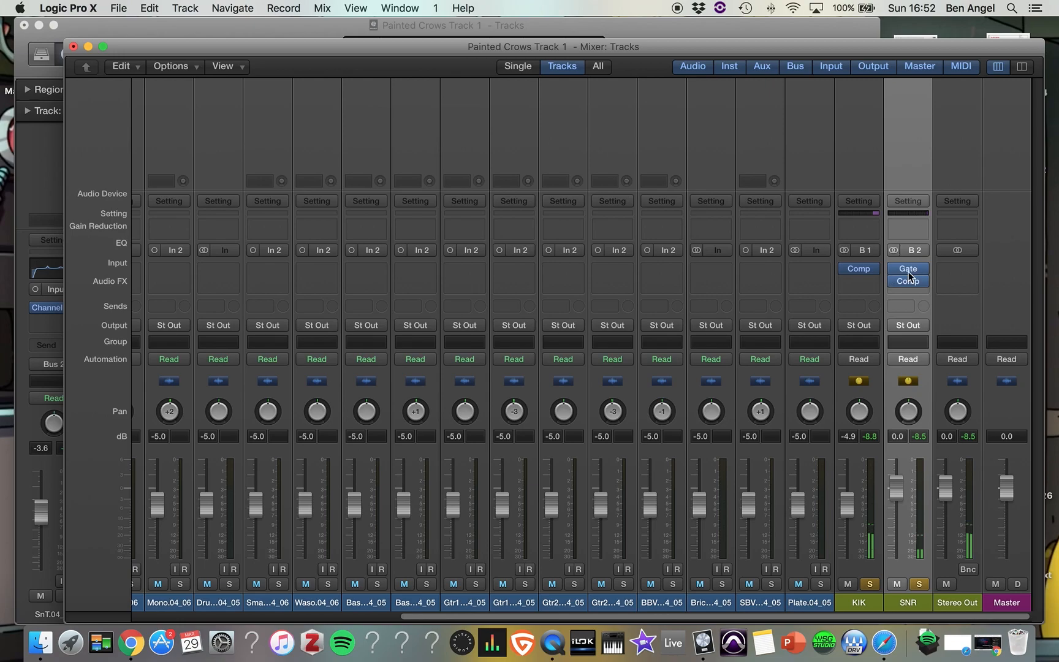
{"action": "mouse_move", "coordinate": [894, 271]}
{"action": "left_click", "coordinate": [905, 270]}
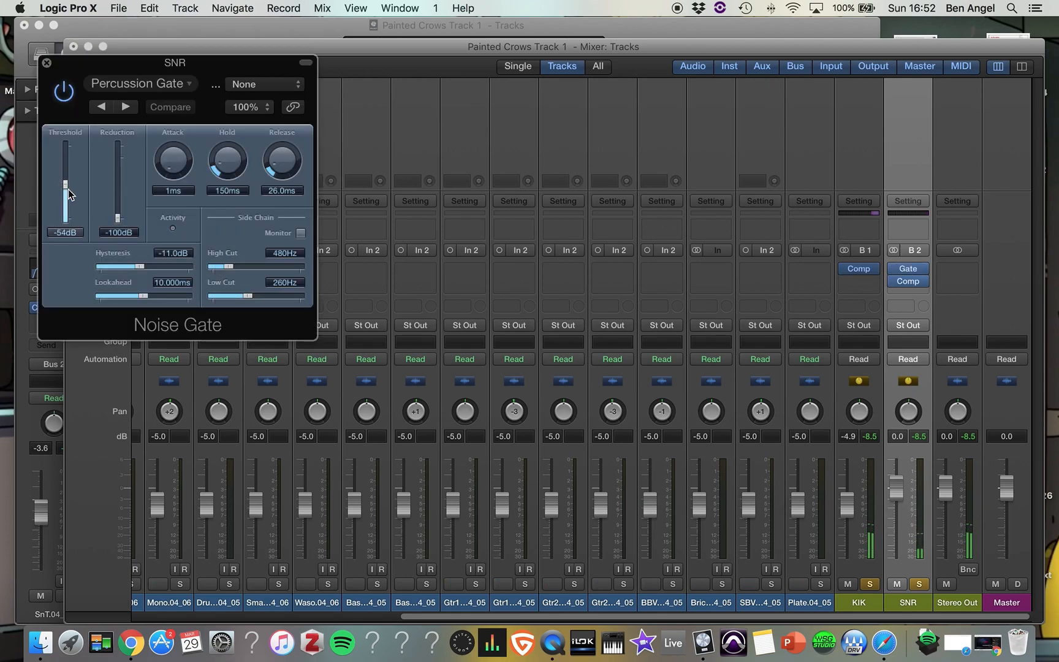
{"action": "mouse_move", "coordinate": [64, 186]}
{"action": "left_mouse_down"}
{"action": "mouse_move", "coordinate": [64, 198]}
{"action": "mouse_move", "coordinate": [62, 174]}
{"action": "mouse_move", "coordinate": [61, 184]}
{"action": "left_mouse_up"}
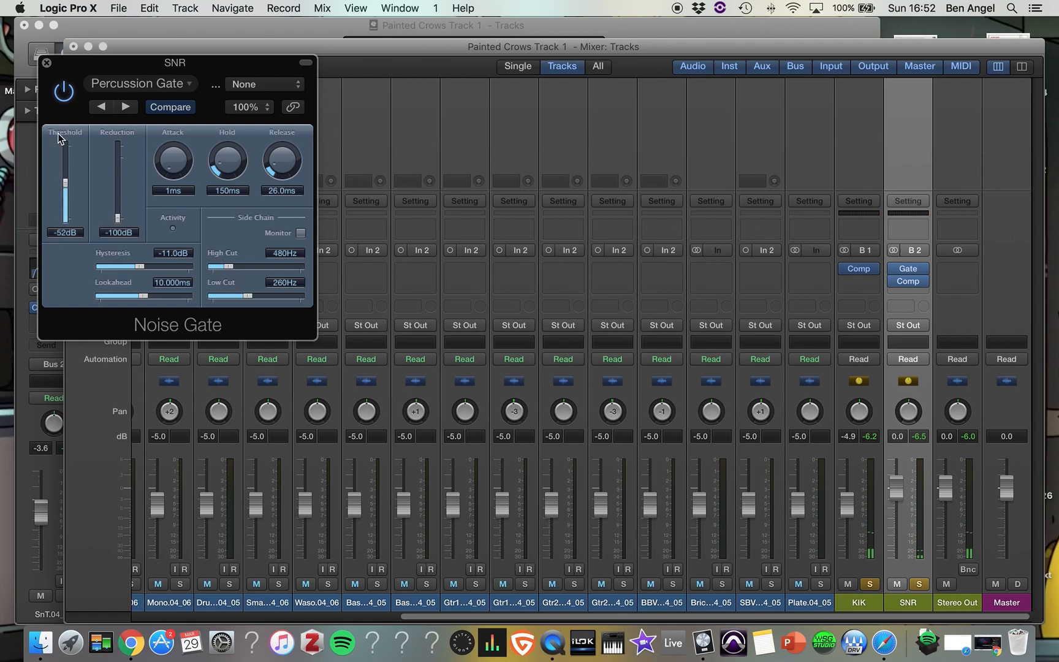
{"action": "left_click", "coordinate": [47, 63]}
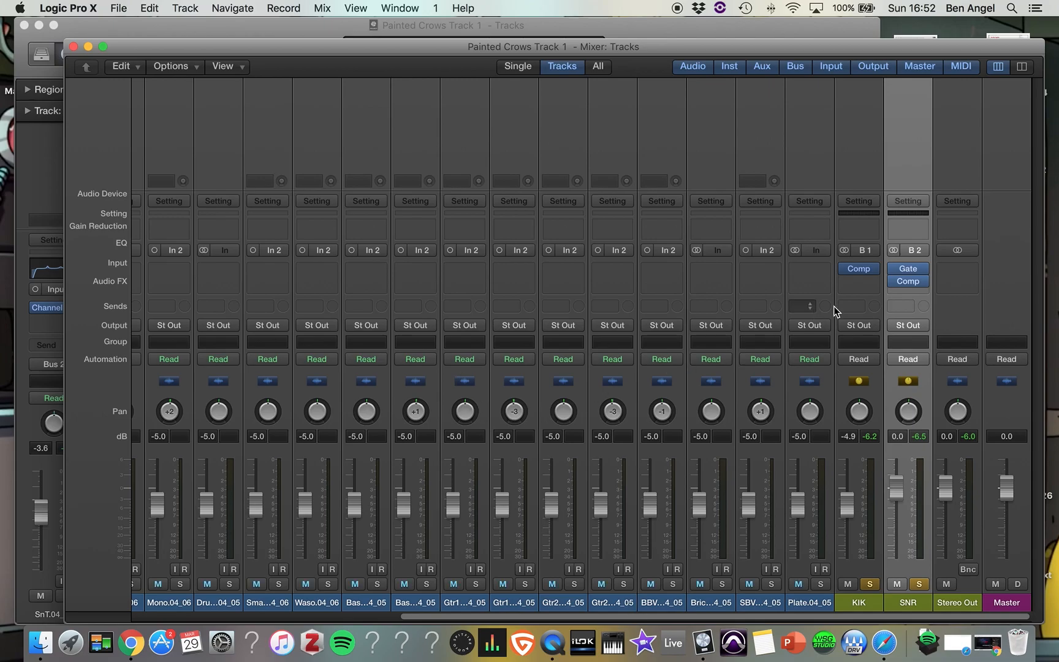
Solo the HH hi-hat track with the kick and snare buses and lower its fader to -15.2 dB
{"action": "scroll", "coordinate": [494, 389], "scroll_direction": "left", "scroll_amount": 10}
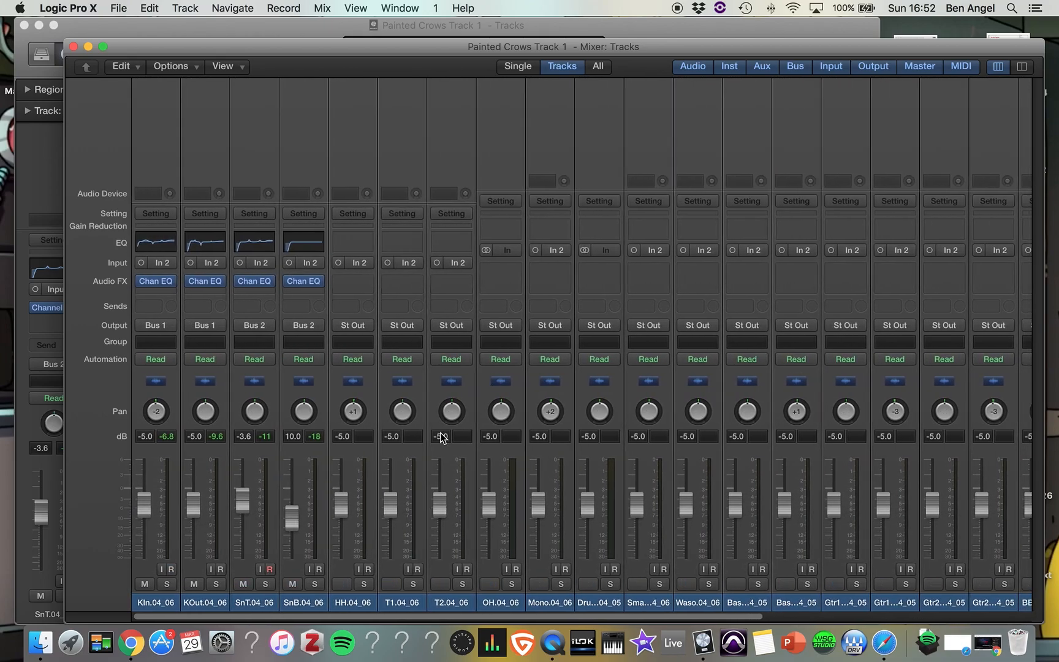
{"action": "left_click", "coordinate": [366, 585]}
{"action": "scroll", "coordinate": [362, 466], "scroll_direction": "up", "scroll_amount": 2}
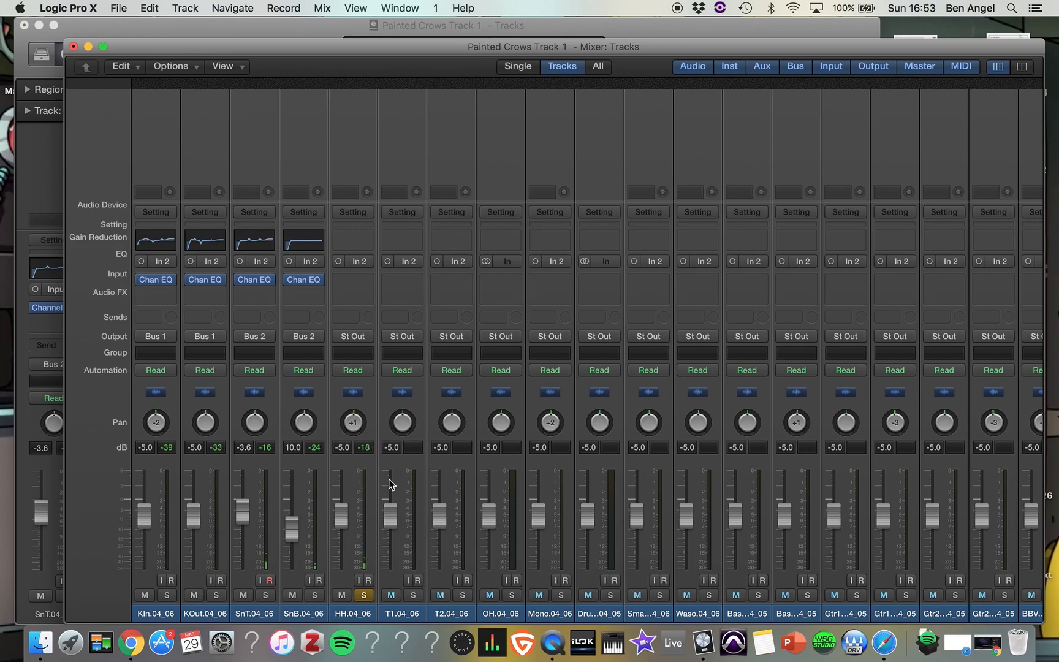
{"action": "scroll", "coordinate": [390, 485], "scroll_direction": "right", "scroll_amount": 10}
{"action": "scroll", "coordinate": [395, 499], "scroll_direction": "left", "scroll_amount": 10}
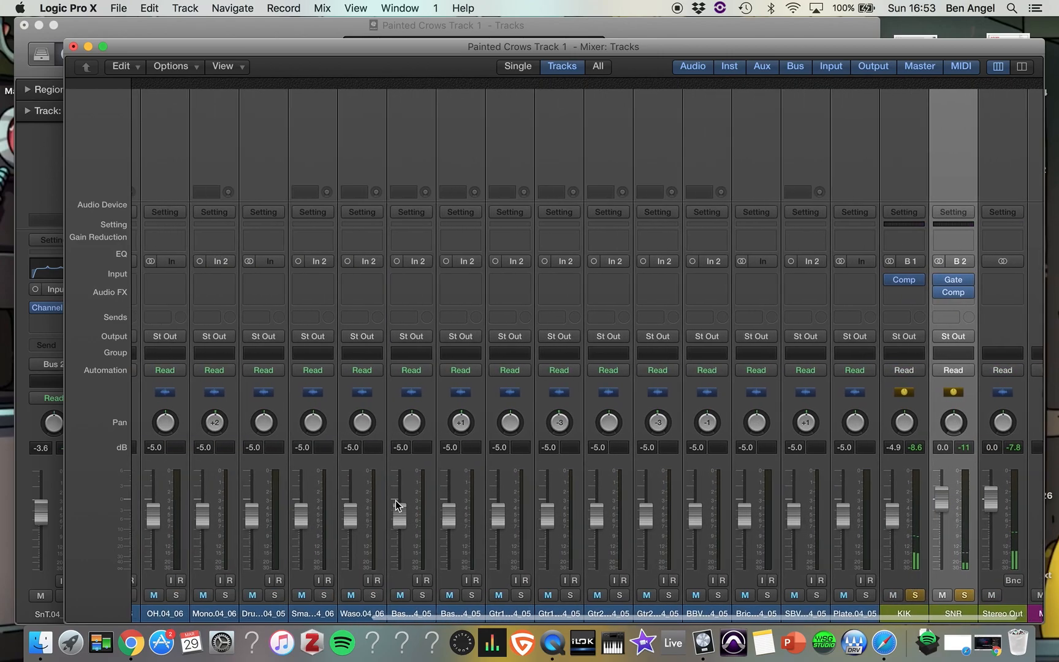
{"action": "left_click_drag", "start_coordinate": [342, 524], "coordinate": [342, 541]}
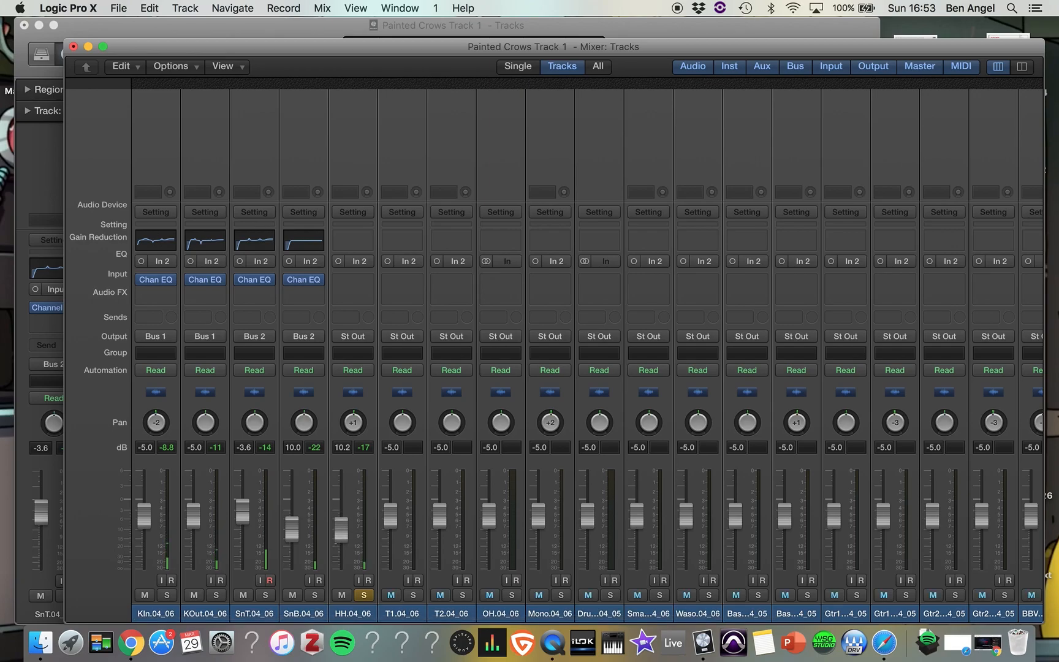
{"action": "left_click", "coordinate": [339, 597]}
{"action": "mouse_move", "coordinate": [341, 530]}
{"action": "left_mouse_down"}
{"action": "mouse_move", "coordinate": [341, 579]}
{"action": "mouse_move", "coordinate": [336, 541]}
{"action": "left_mouse_up"}
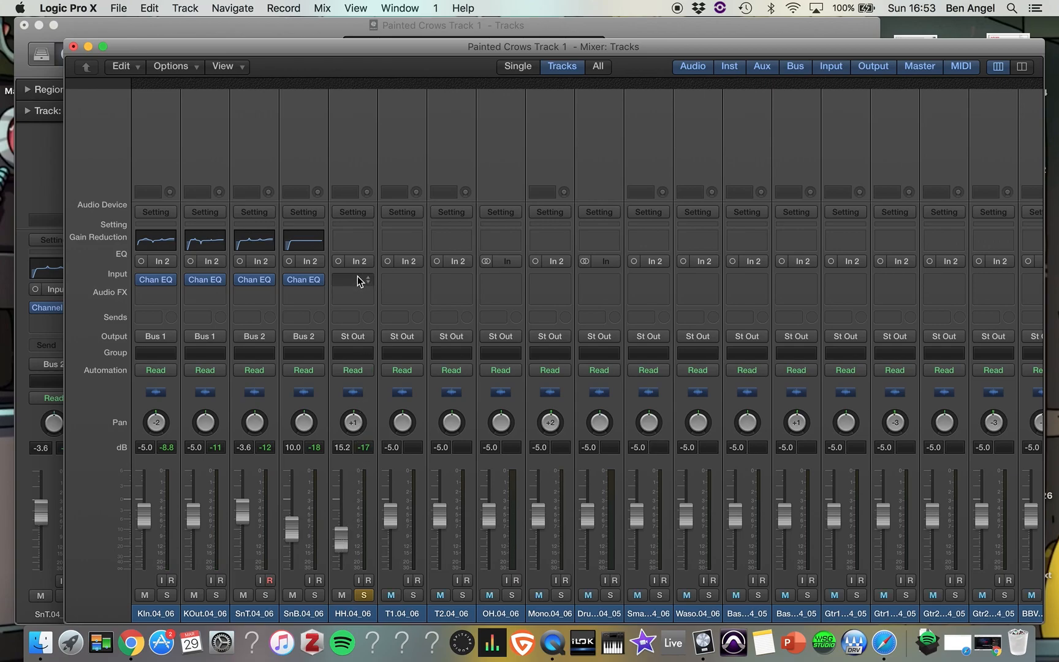
Add a Channel EQ to the HH track with its low cut enabled, and unsolo the SNR and KIK buses
{"action": "left_click", "coordinate": [355, 234]}
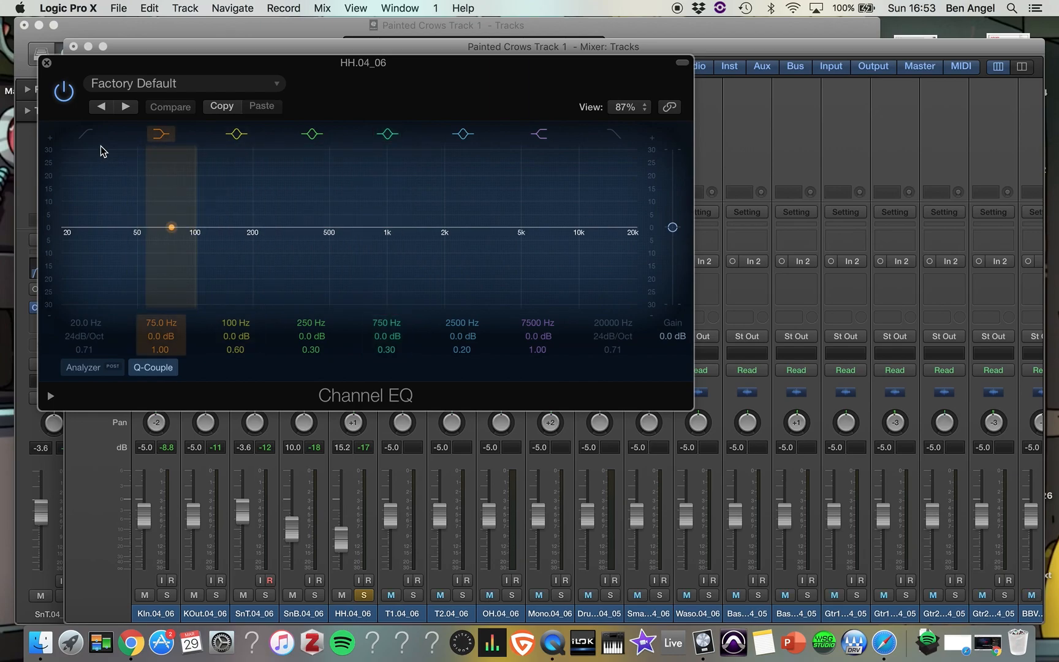
{"action": "scroll", "coordinate": [523, 504], "scroll_direction": "right", "scroll_amount": 3}
{"action": "scroll", "coordinate": [523, 504], "scroll_direction": "left", "scroll_amount": 4}
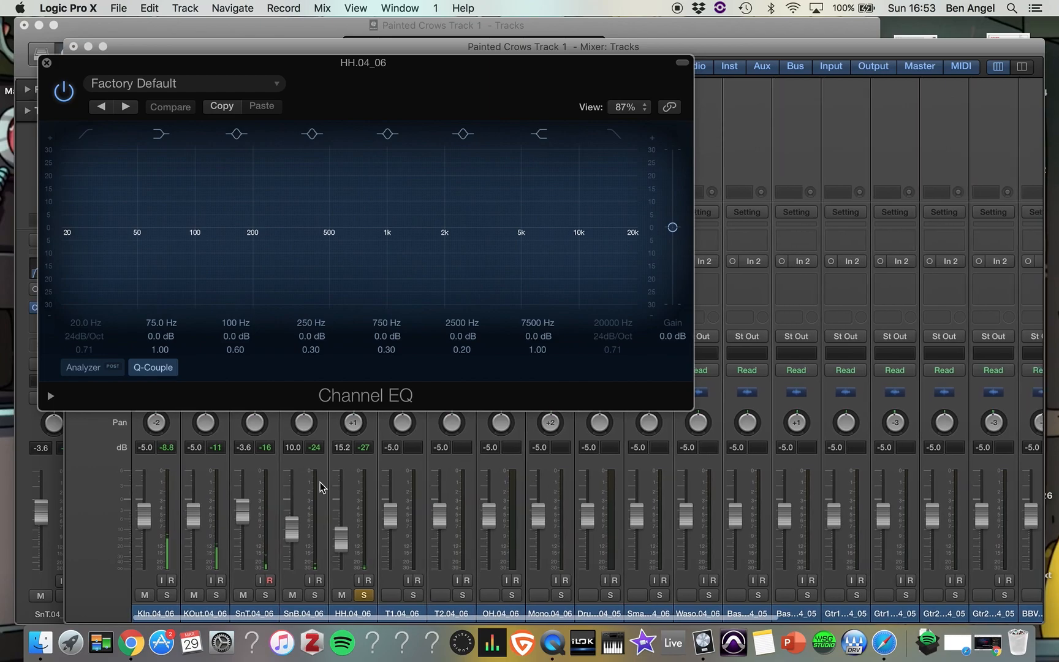
{"action": "left_click", "coordinate": [85, 133]}
{"action": "left_click", "coordinate": [90, 144]}
{"action": "scroll", "coordinate": [438, 525], "scroll_direction": "right", "scroll_amount": 8}
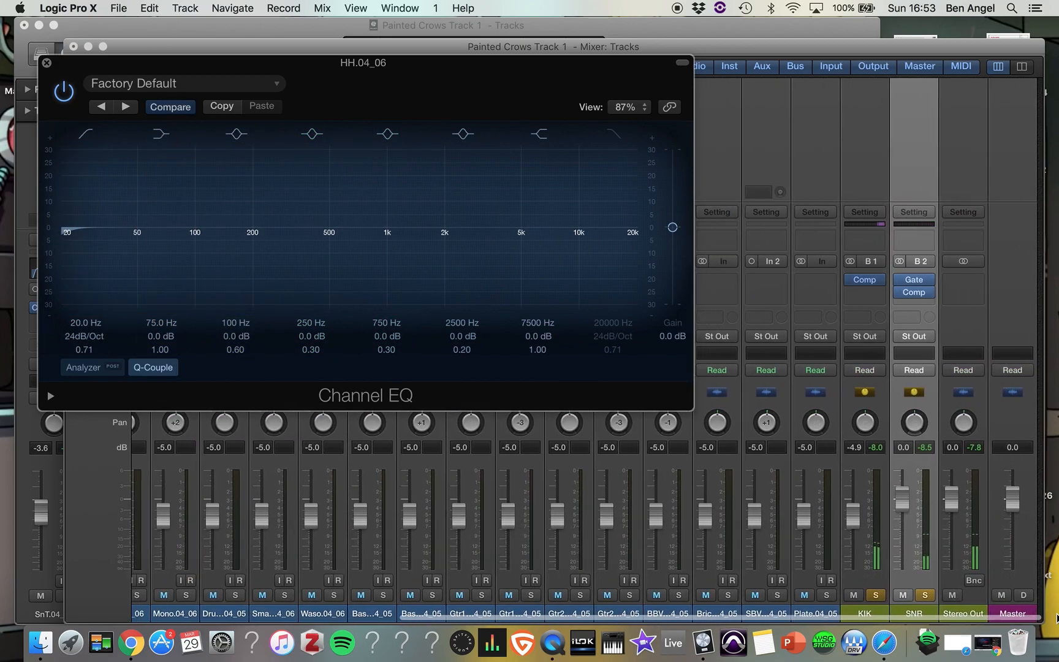
{"action": "left_click", "coordinate": [931, 596]}
{"action": "left_click", "coordinate": [880, 595]}
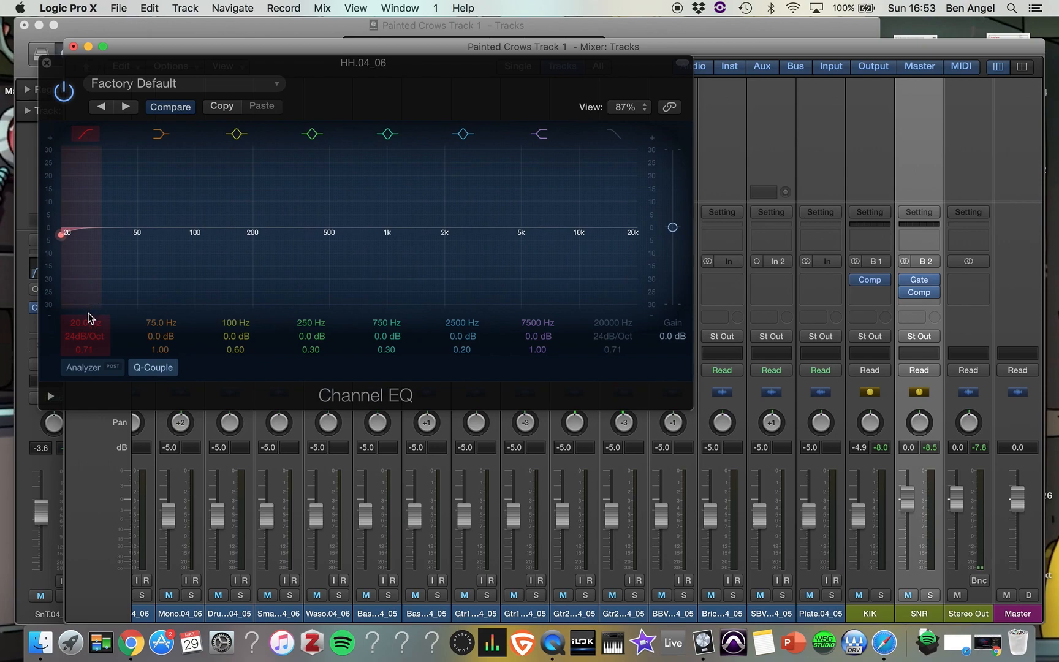
Set the hi-hat EQ's low cut to 100 Hz and cut 1020 Hz by 7.0 dB with a Q of 2.90
{"action": "mouse_move", "coordinate": [89, 327]}
{"action": "left_mouse_down"}
{"action": "mouse_move", "coordinate": [89, 261]}
{"action": "mouse_move", "coordinate": [85, 326]}
{"action": "left_mouse_up"}
{"action": "left_click_drag", "start_coordinate": [360, 228], "coordinate": [376, 258]}
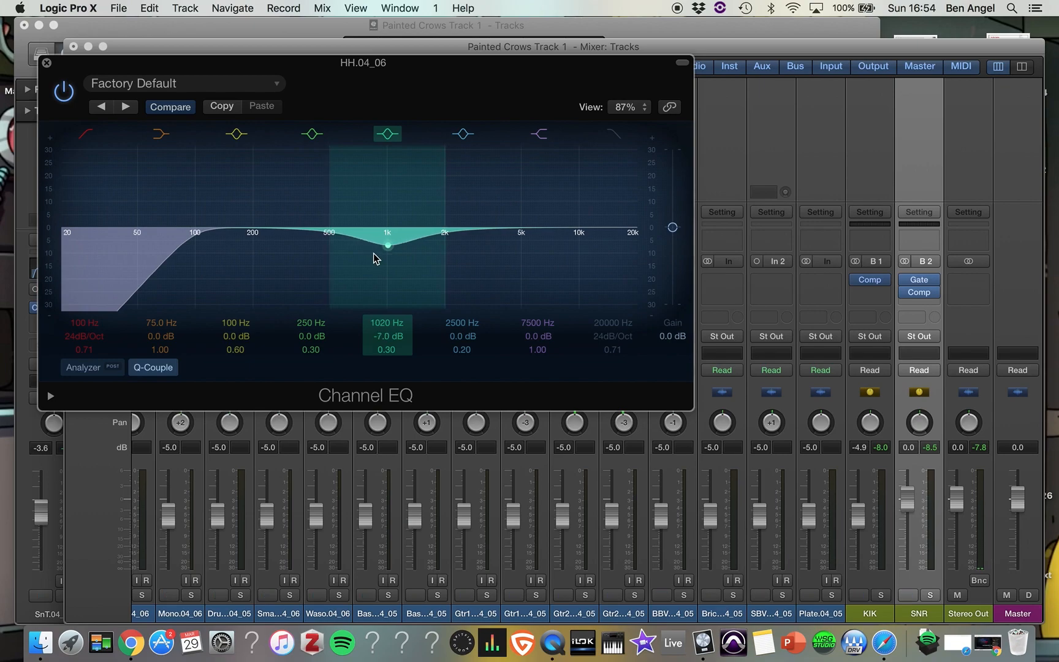
{"action": "left_click_drag", "start_coordinate": [392, 348], "coordinate": [393, 307]}
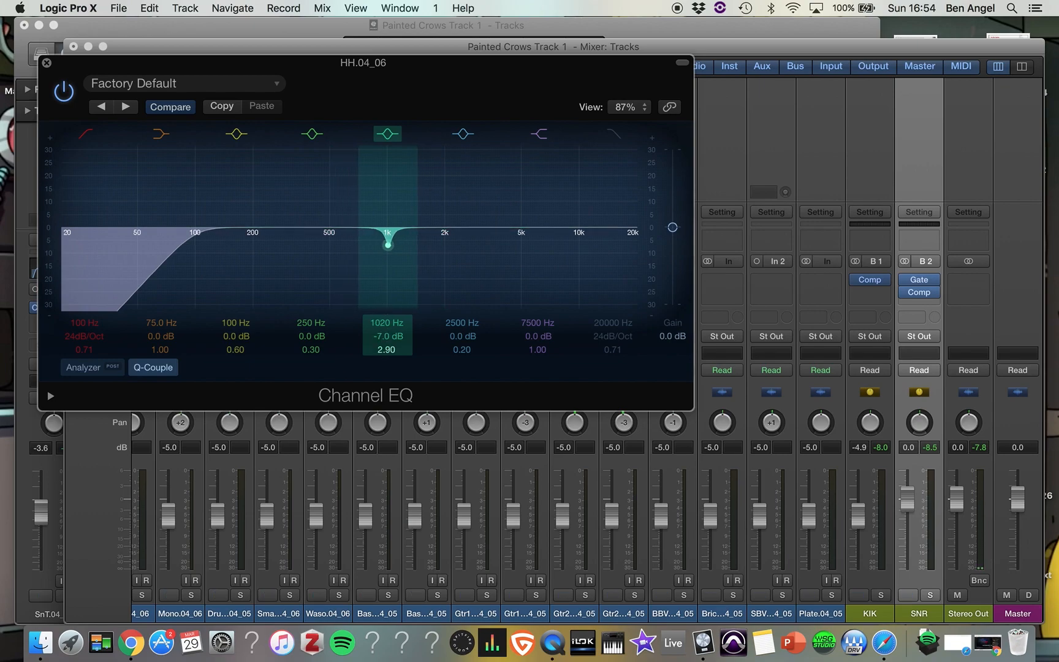
Cut 2300 Hz by 4.5 dB with a Q of 1.90, boost the 5500 Hz shelf by 2.5 dB, and compare with the EQ bypassed
{"action": "left_click_drag", "start_coordinate": [513, 227], "coordinate": [500, 247]}
{"action": "left_click_drag", "start_coordinate": [461, 351], "coordinate": [477, 328]}
{"action": "left_click_drag", "start_coordinate": [554, 229], "coordinate": [530, 221]}
{"action": "left_click", "coordinate": [64, 91]}
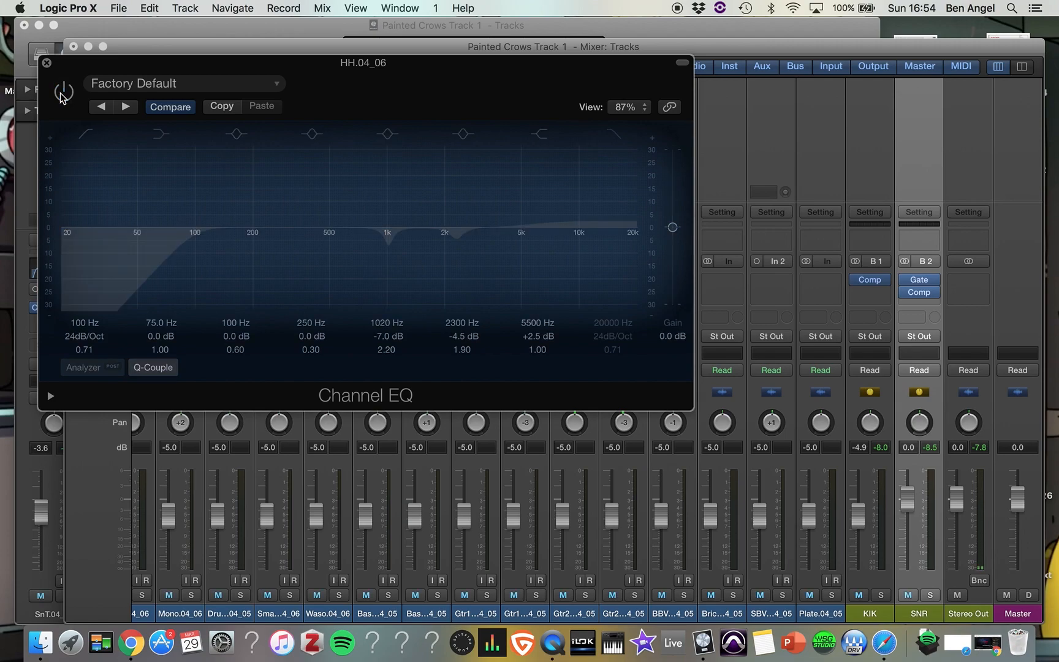
{"action": "left_click", "coordinate": [63, 92]}
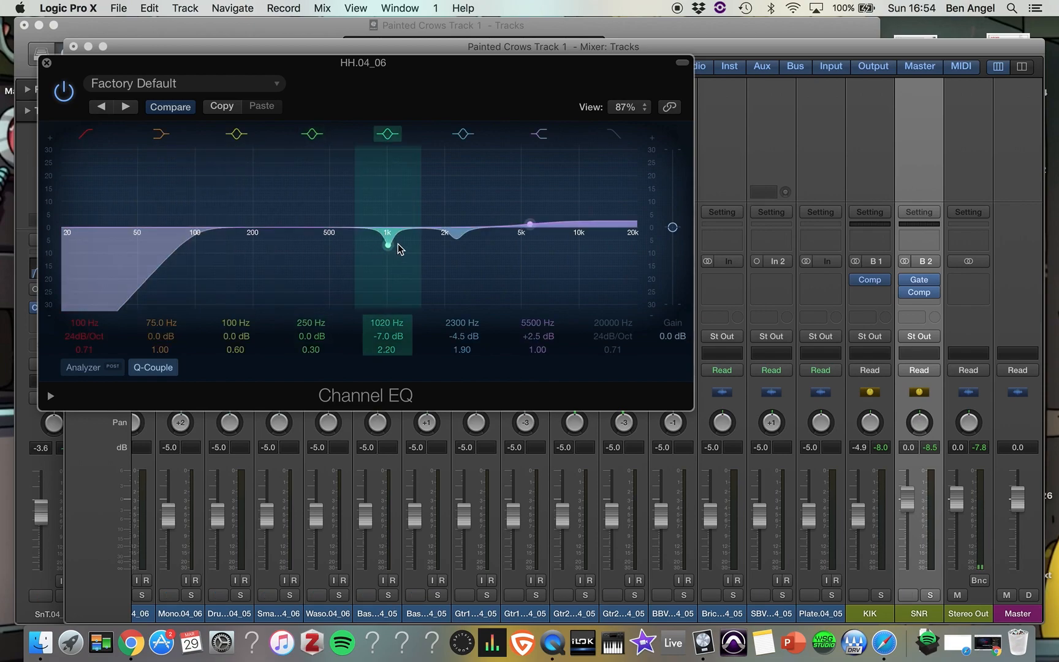
Raise the hi-hat EQ's 5500 Hz shelf to +3.5 dB, set its output gain to -1.0 dB, and close it after a bypass comparison
{"action": "left_click_drag", "start_coordinate": [525, 224], "coordinate": [516, 217]}
{"action": "left_click_drag", "start_coordinate": [673, 228], "coordinate": [674, 233]}
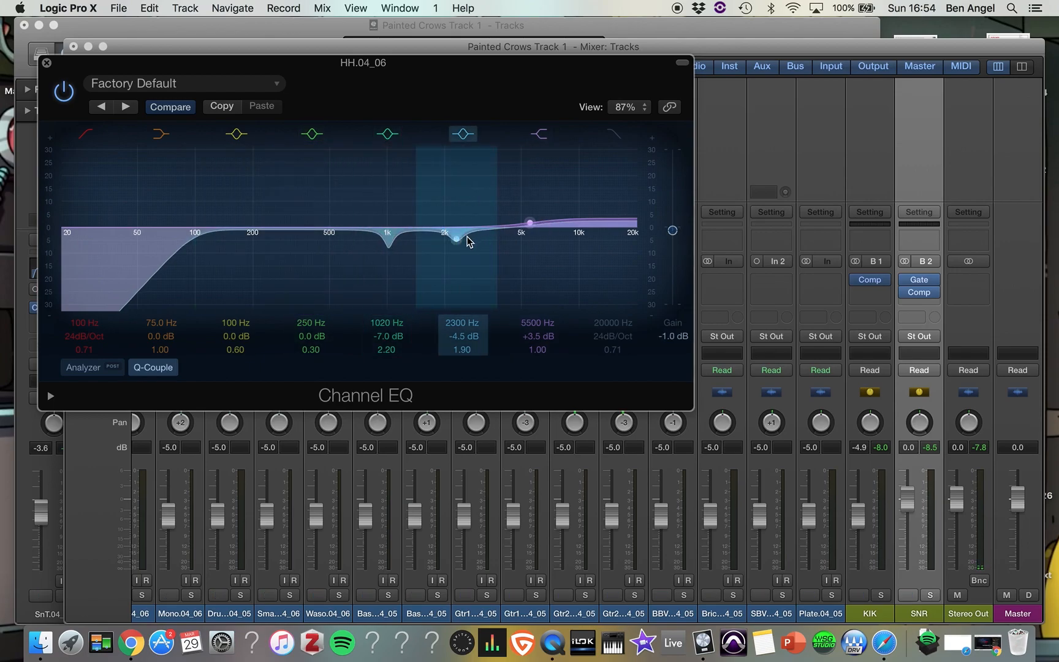
{"action": "left_click", "coordinate": [63, 92]}
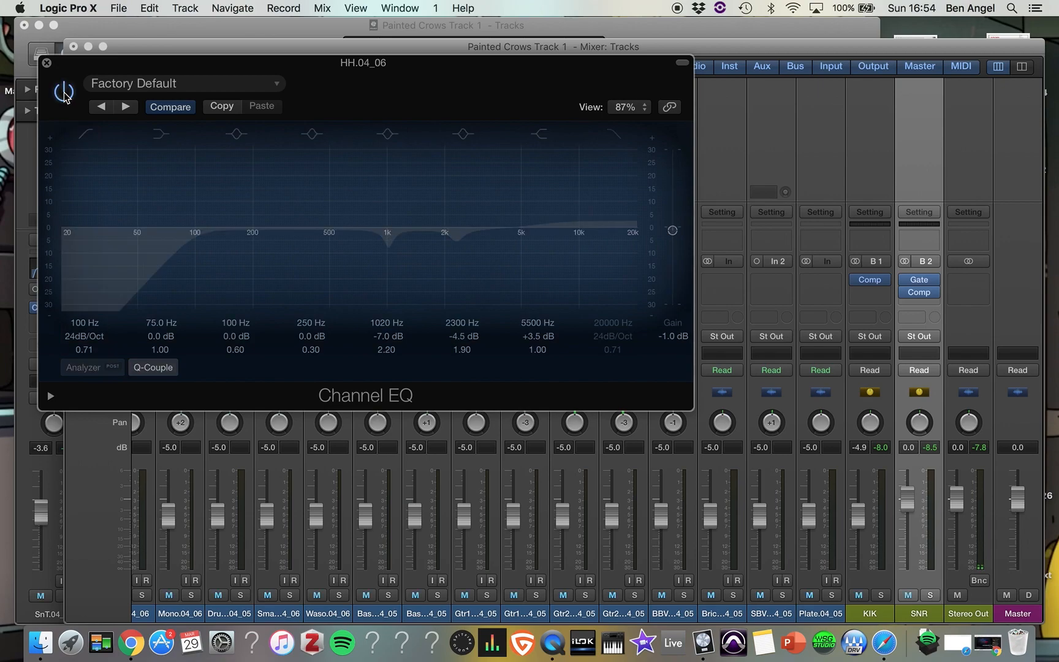
{"action": "left_click", "coordinate": [64, 92]}
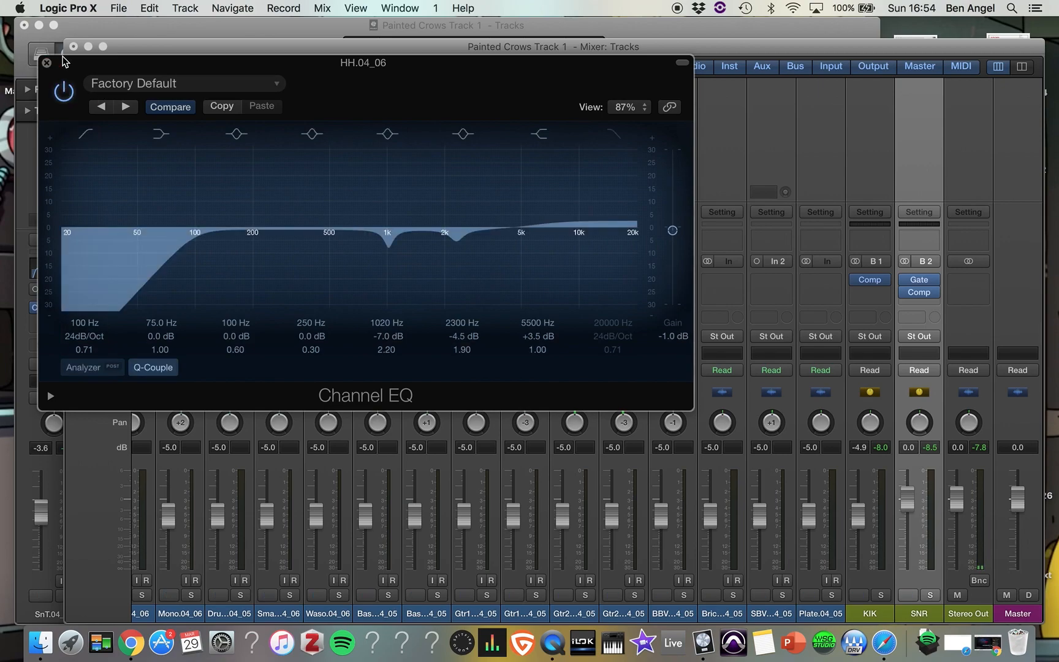
{"action": "left_click", "coordinate": [47, 63]}
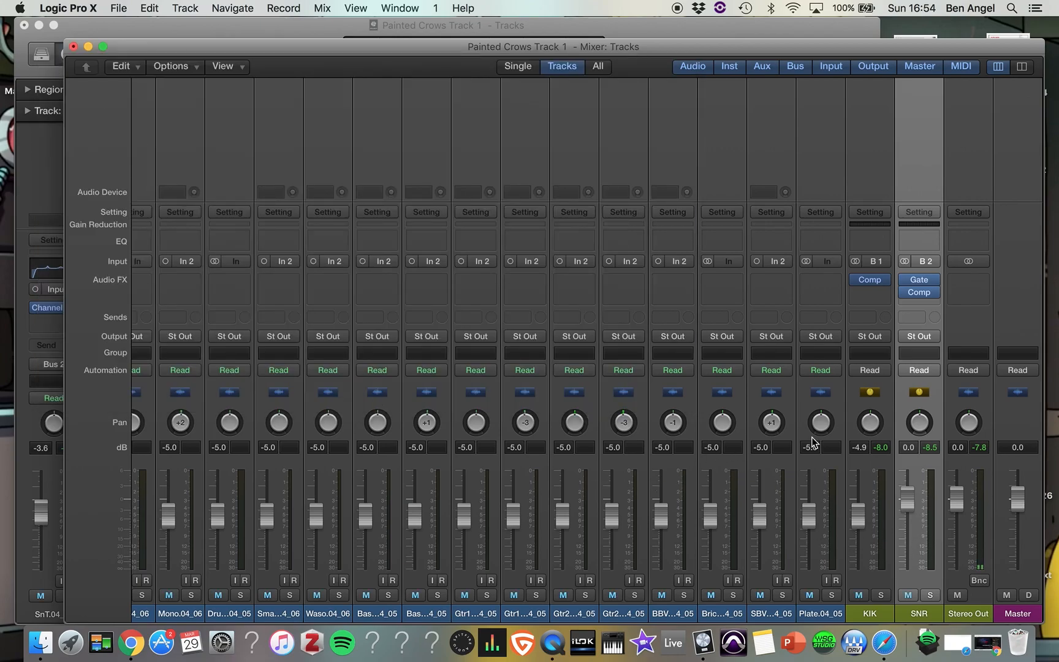
Solo the KIK and SNR buses alongside the HH track
{"action": "scroll", "coordinate": [467, 492], "scroll_direction": "left", "scroll_amount": 10}
{"action": "left_click", "coordinate": [366, 597]}
{"action": "scroll", "coordinate": [533, 513], "scroll_direction": "right", "scroll_amount": 15}
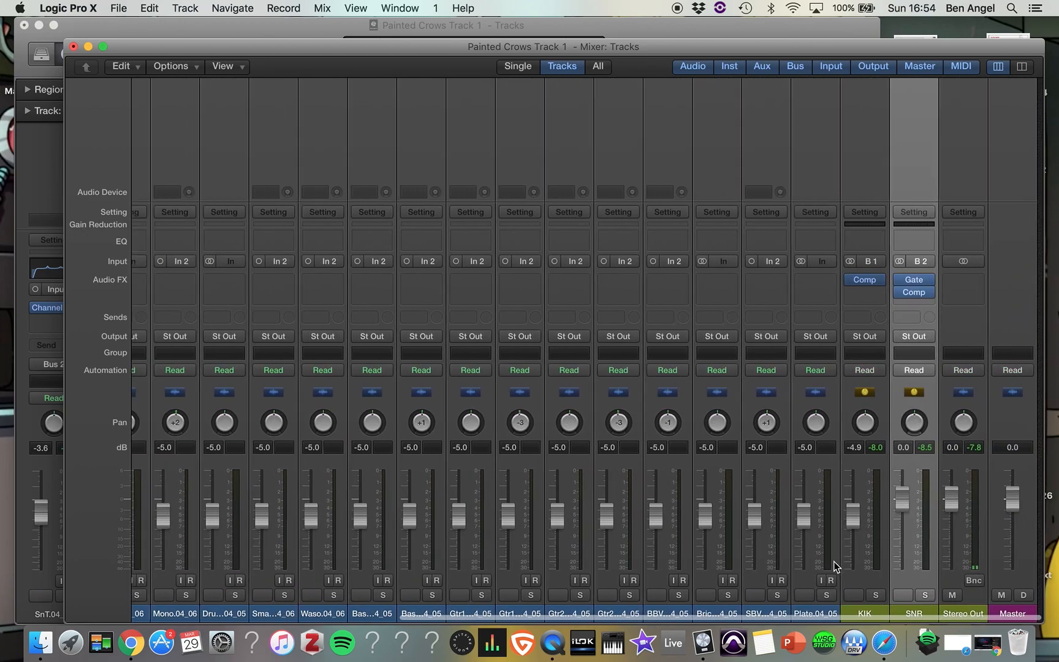
{"action": "left_click", "coordinate": [930, 596]}
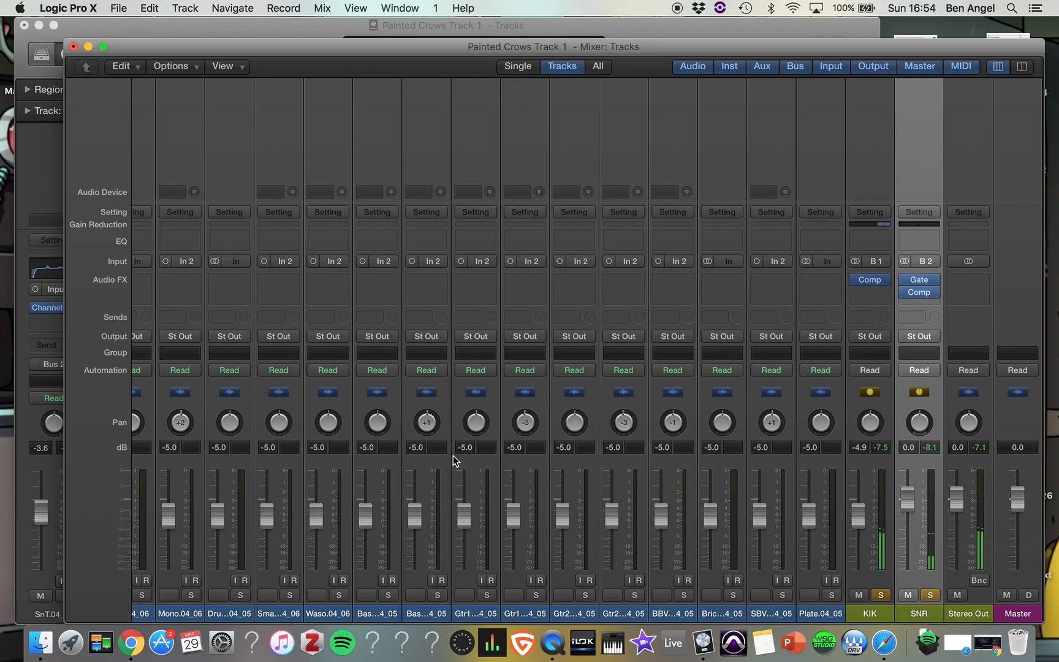
Pan the HH track to -10 and lower its fader to -17.4 dB
{"action": "scroll", "coordinate": [320, 547], "scroll_direction": "left", "scroll_amount": 15}
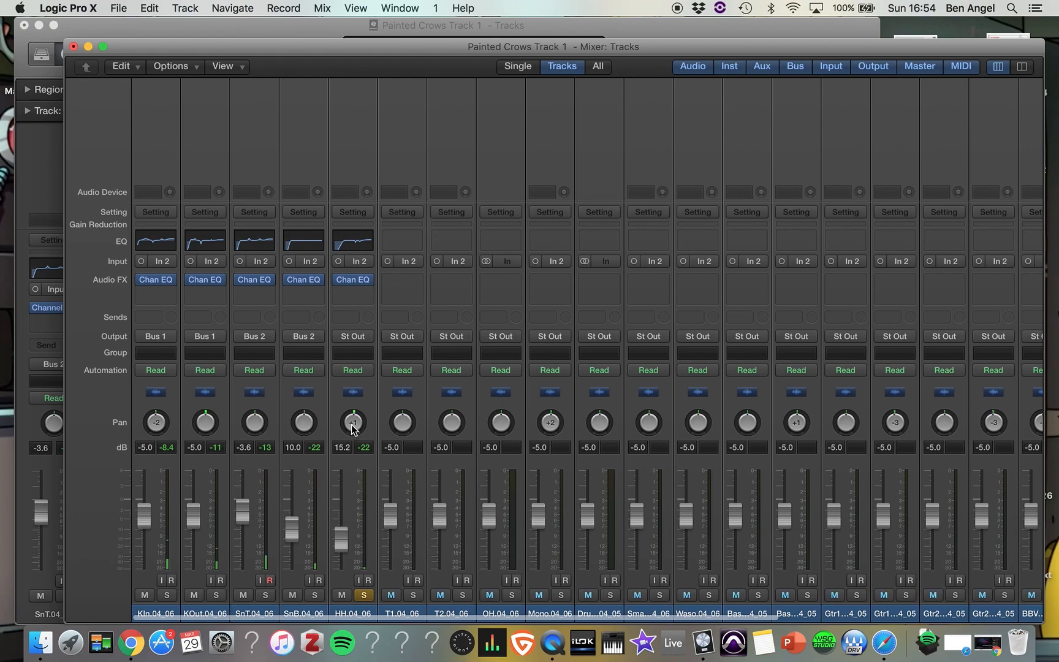
{"action": "left_click_drag", "start_coordinate": [348, 416], "coordinate": [347, 422]}
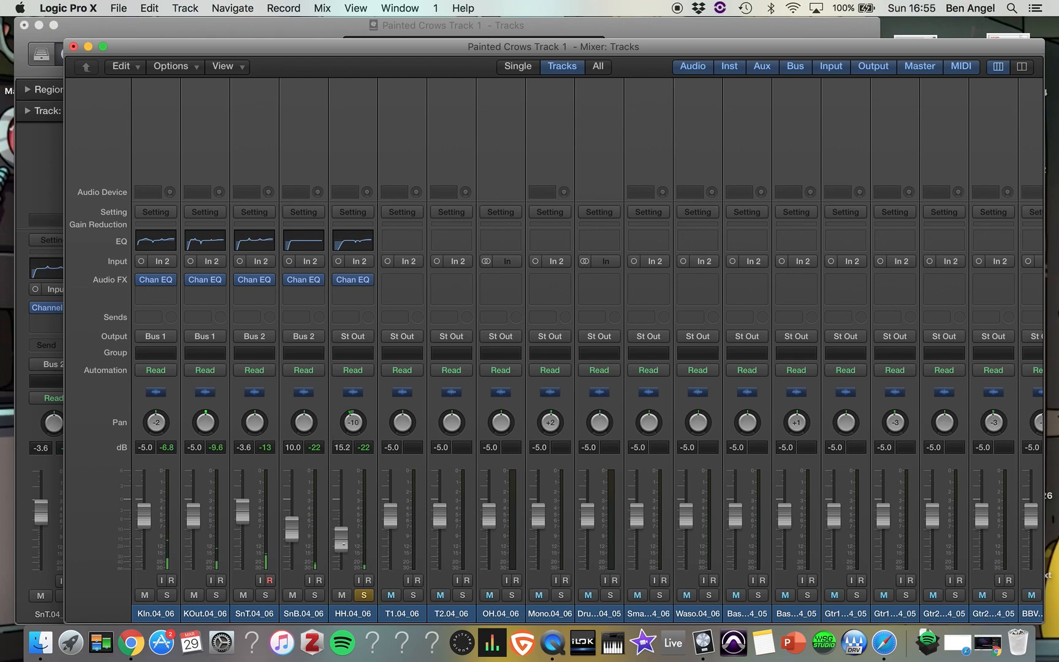
{"action": "left_click_drag", "start_coordinate": [342, 538], "coordinate": [340, 551]}
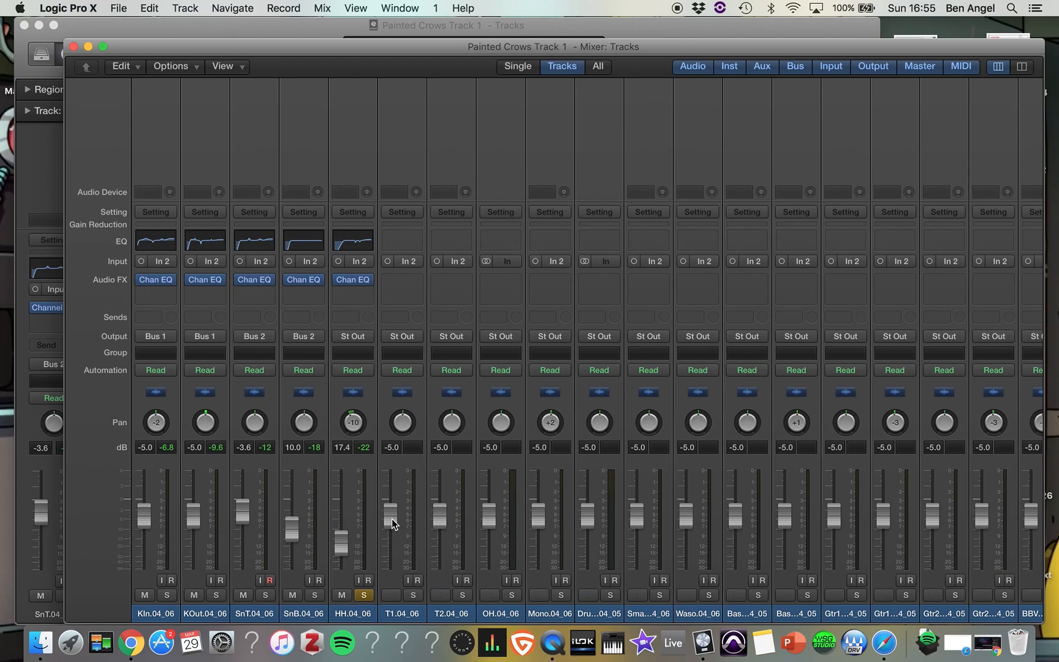
Move the mixer window clear of the track list, select the T1.04_06 track, and enlarge the tracks vertically to inspect its waveform
{"action": "left_click_drag", "start_coordinate": [427, 51], "coordinate": [425, 550]}
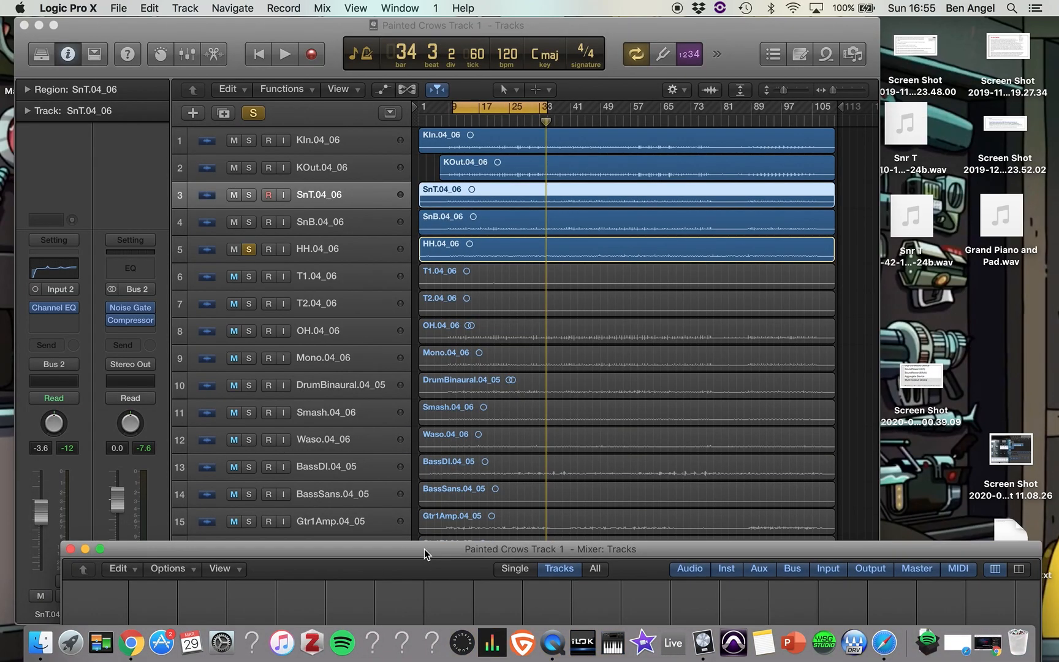
{"action": "left_click", "coordinate": [329, 279]}
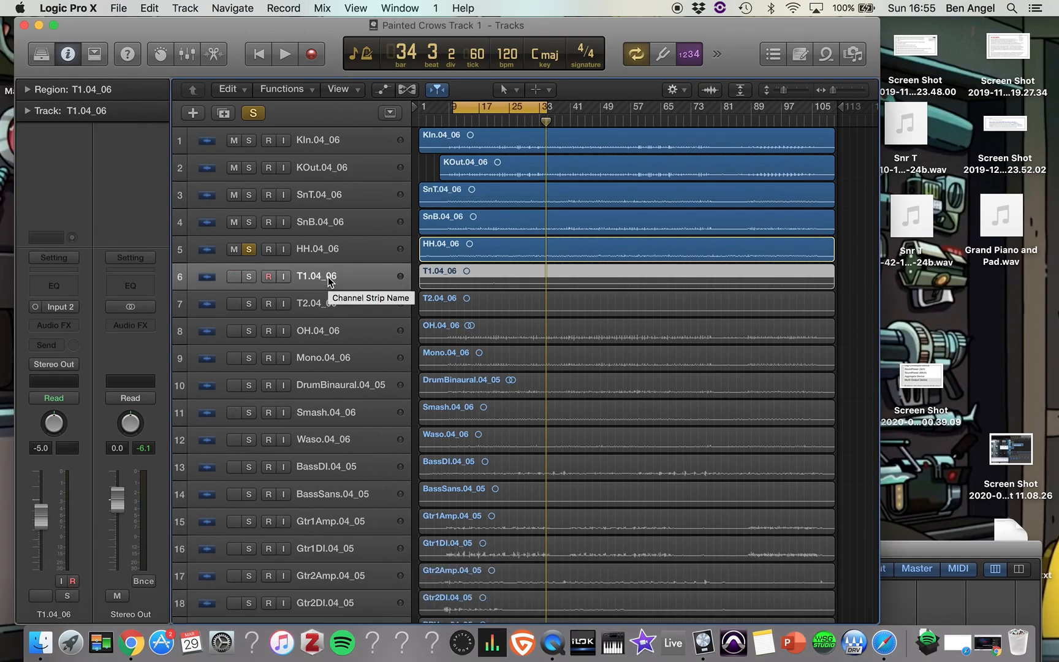
{"action": "key", "text": "super+Down"}
{"action": "key", "text": "super+Down"}
{"action": "key", "text": "super+Down"}
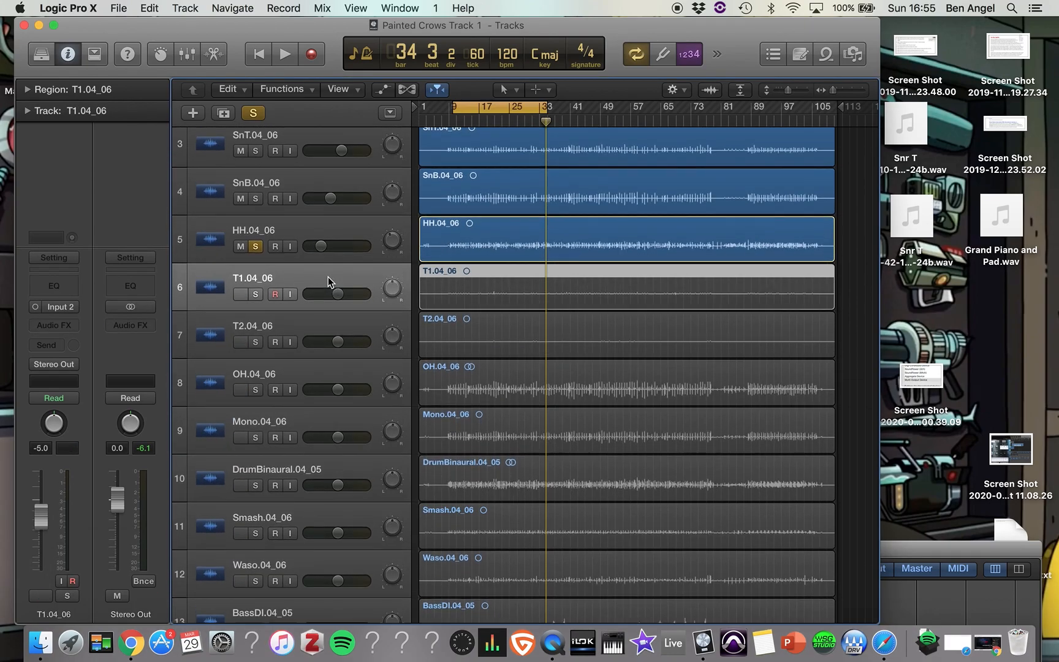
{"action": "key", "text": "super+Down"}
{"action": "key", "text": "super+Down"}
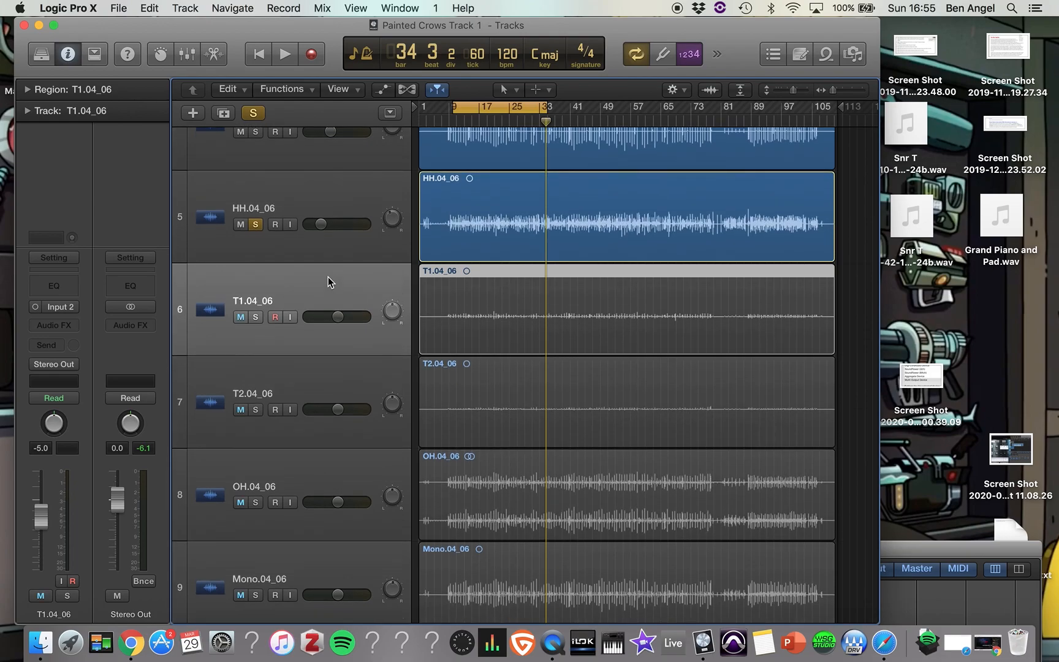
{"action": "key", "text": "super+Down"}
{"action": "key", "text": "super+Down"}
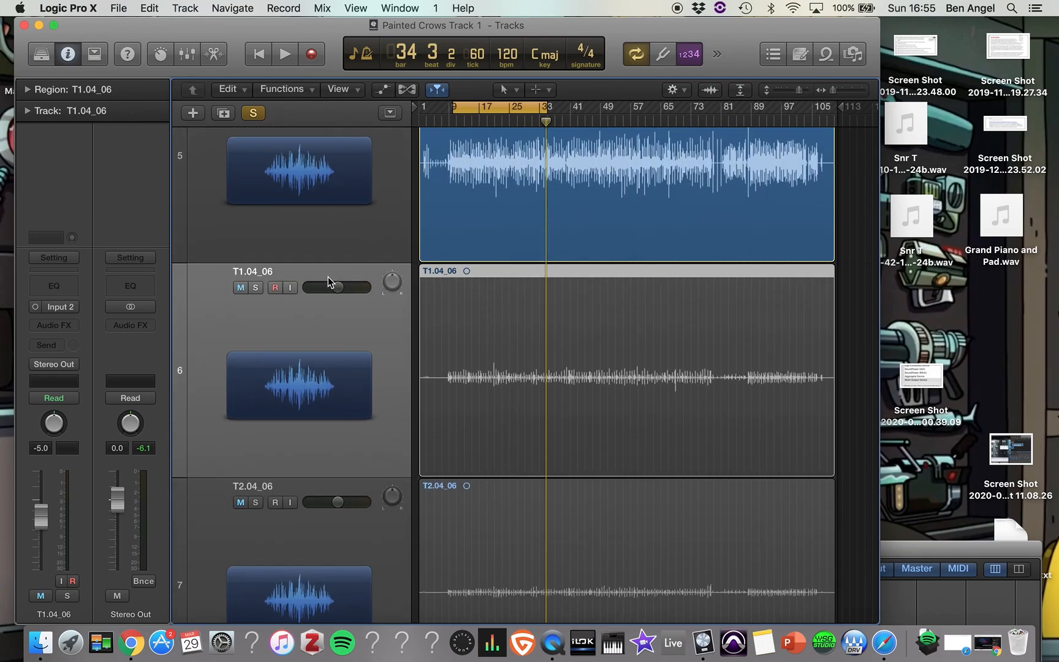
{"action": "key", "text": "super+Down"}
{"action": "key", "text": "ctrl+m"}
{"action": "key", "text": "super+Down"}
{"action": "key", "text": "super+Down"}
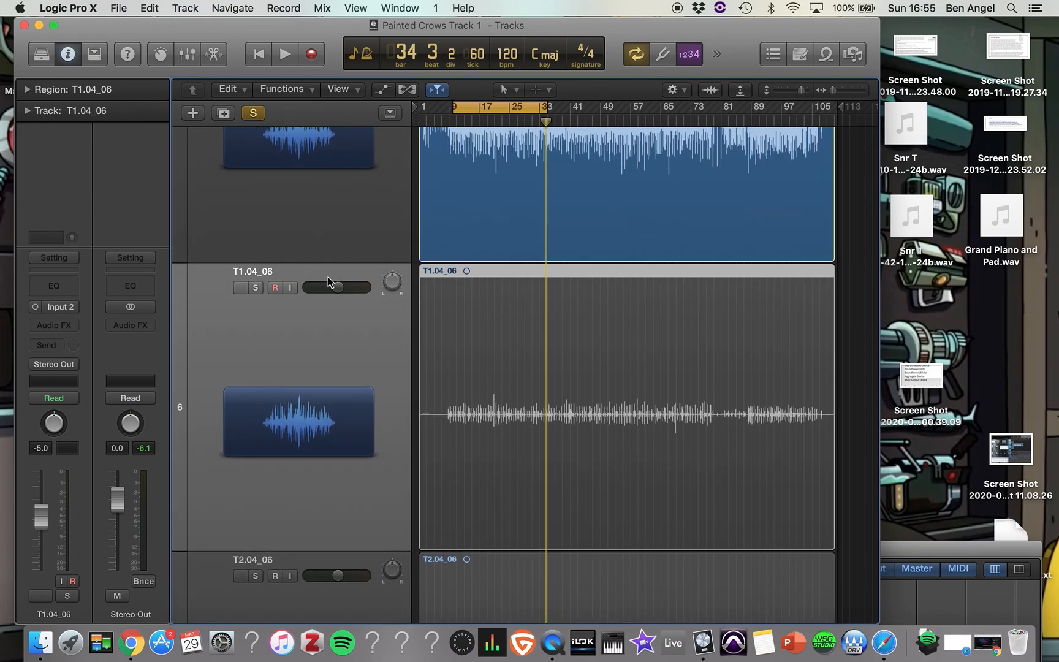
{"action": "key", "text": "ctrl+m"}
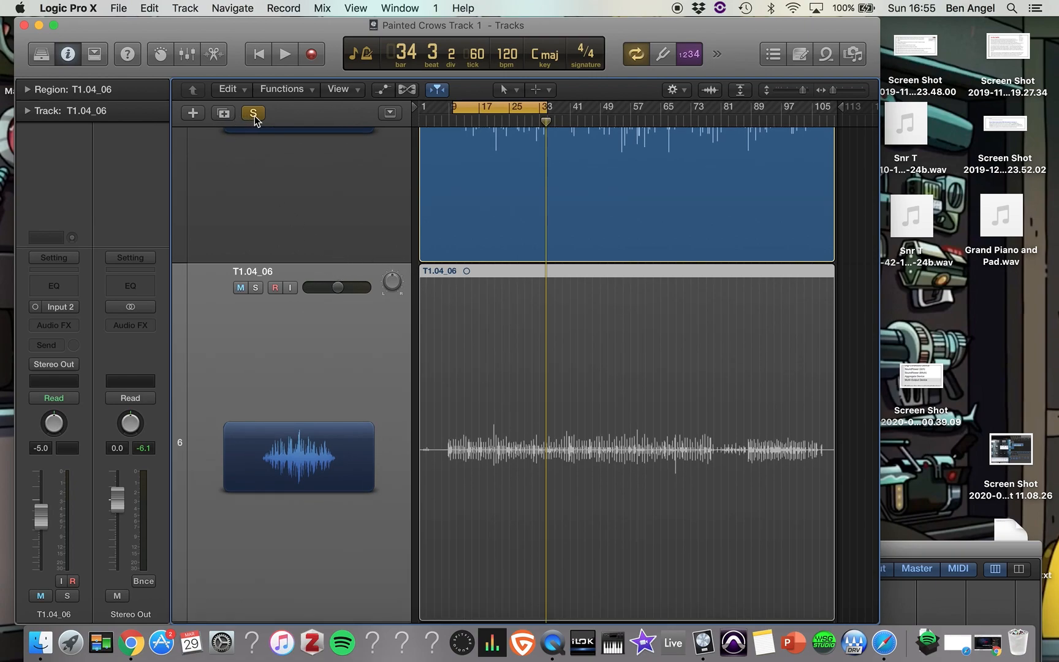
Clear the active solos, place the playhead at bar 20, and zoom in horizontally on the T1.04_06 region
{"action": "left_click", "coordinate": [254, 115]}
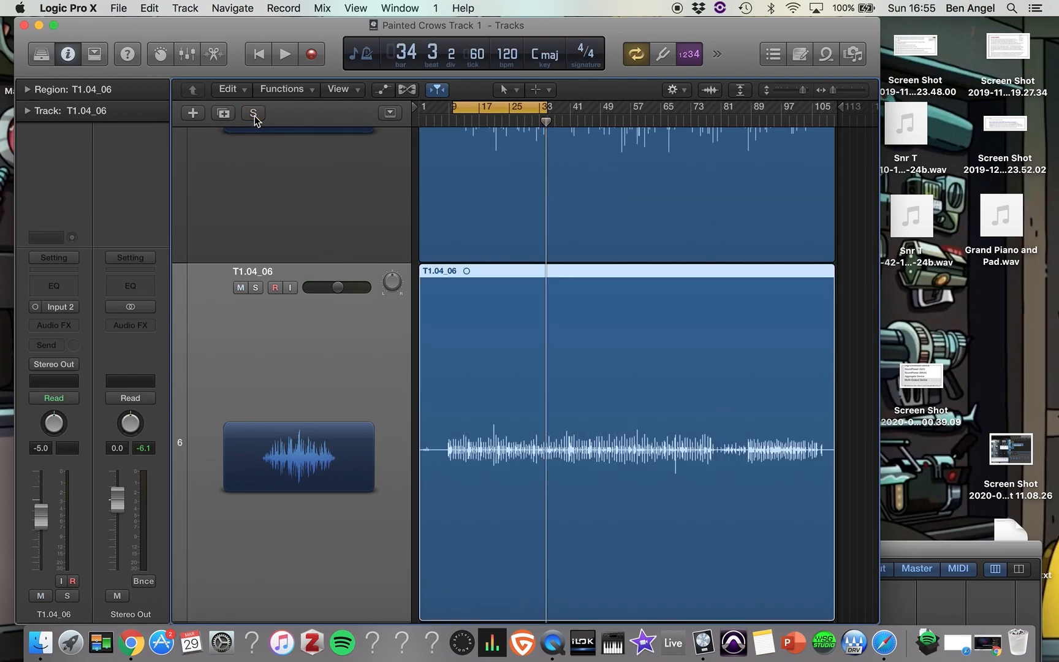
{"action": "left_click", "coordinate": [489, 121]}
{"action": "key", "text": "super+Right"}
{"action": "key", "text": "super+Right"}
{"action": "key", "text": "super+Right"}
{"action": "key", "text": "super+Right"}
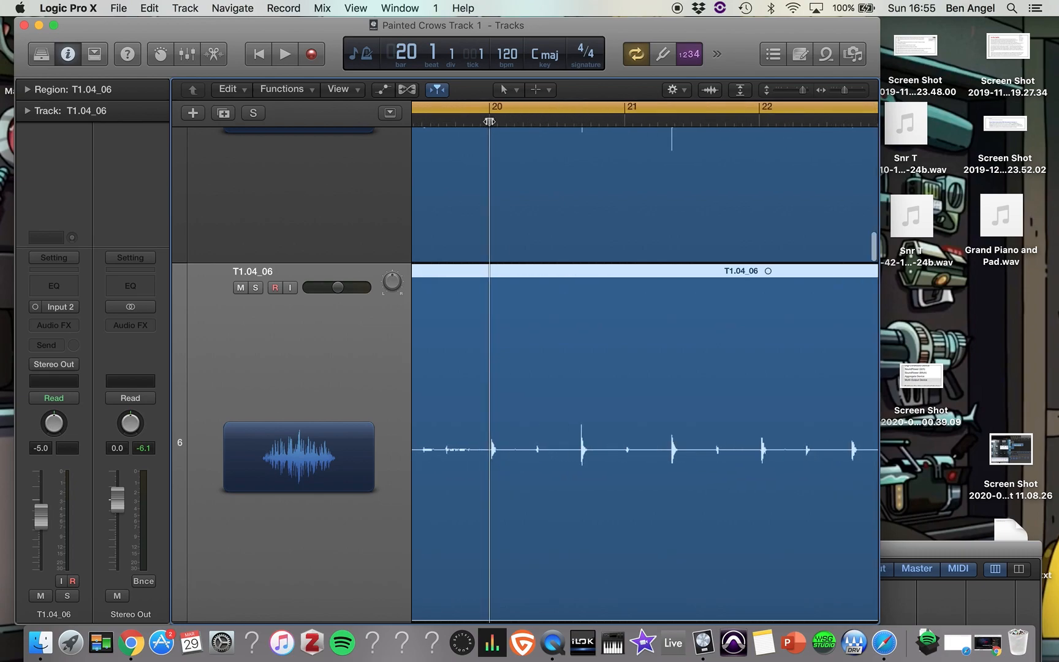
{"action": "key", "text": "super+Right"}
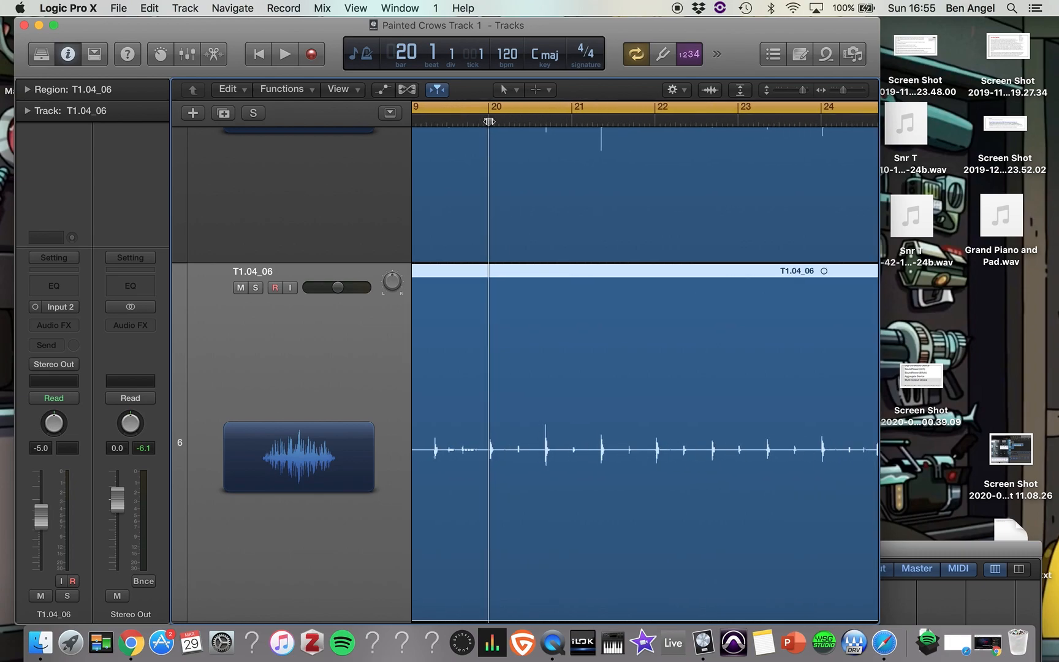
Solo T1.04_06, turn off cycle mode, and play from bar 20 while comparing the T1 and T2 waveforms across the whole song
{"action": "left_click", "coordinate": [256, 287]}
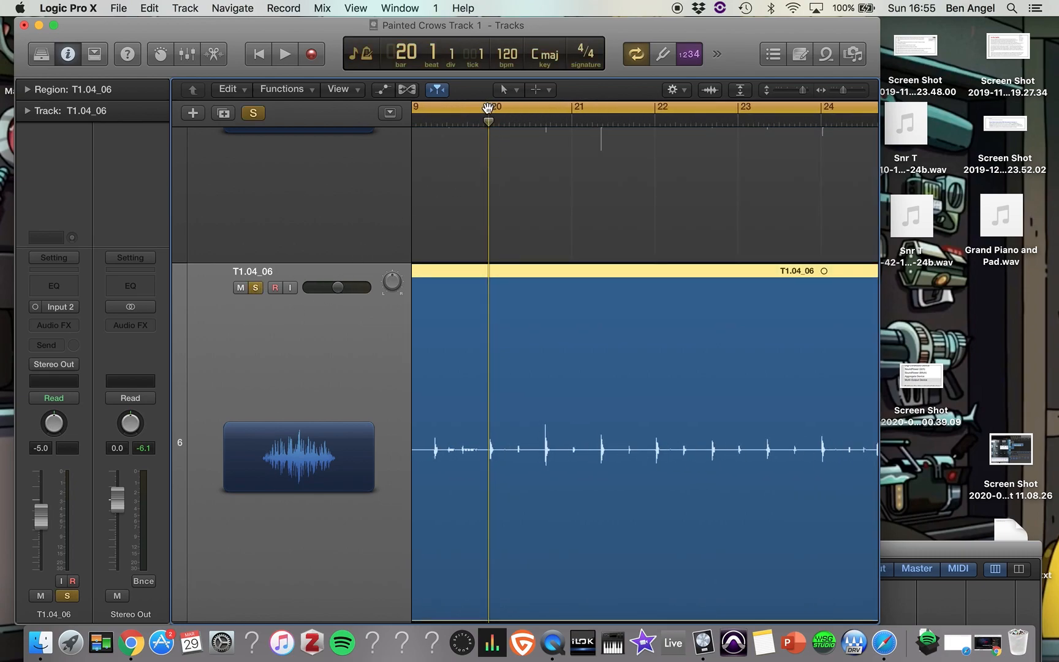
{"action": "left_click", "coordinate": [488, 108]}
{"action": "key", "text": "space"}
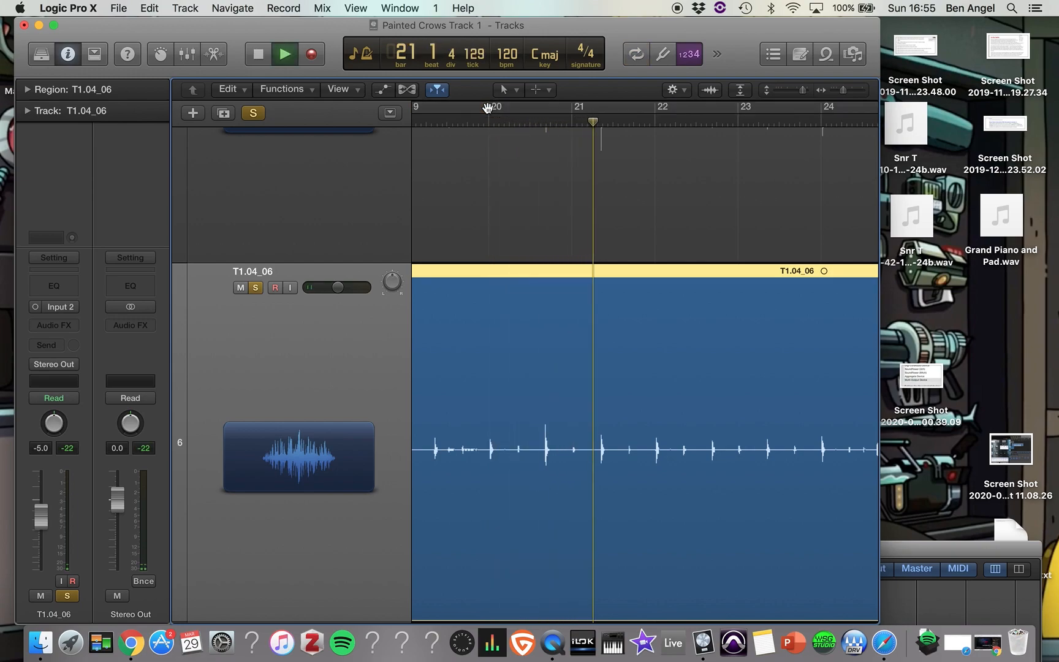
{"action": "scroll", "coordinate": [659, 390], "scroll_direction": "down", "scroll_amount": 5}
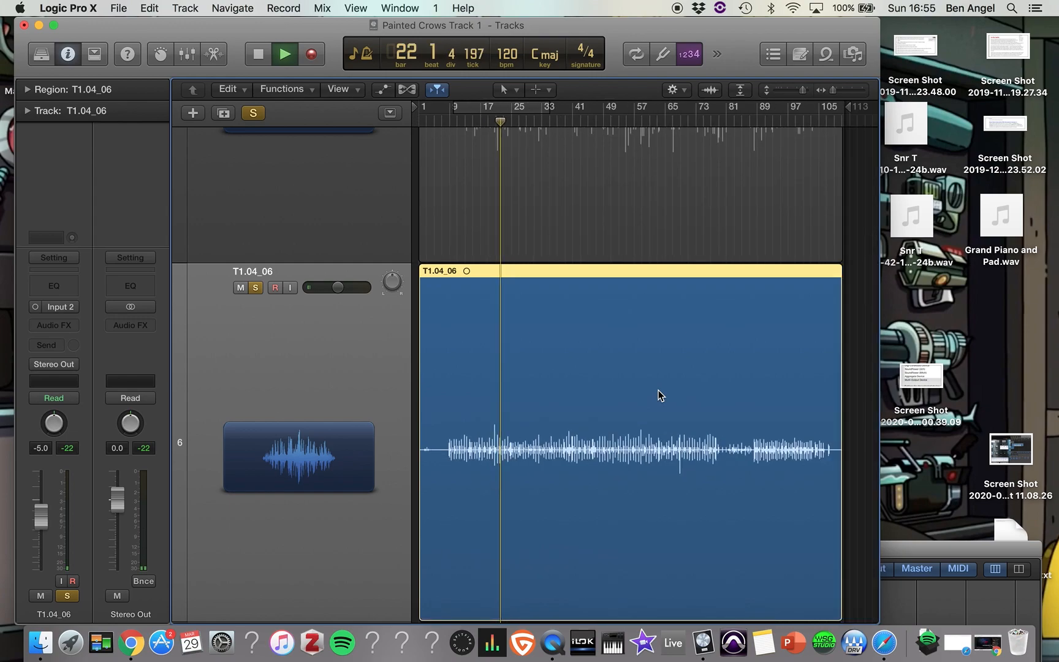
{"action": "scroll", "coordinate": [658, 395], "scroll_direction": "down", "scroll_amount": 5}
{"action": "scroll", "coordinate": [658, 390], "scroll_direction": "down", "scroll_amount": 3}
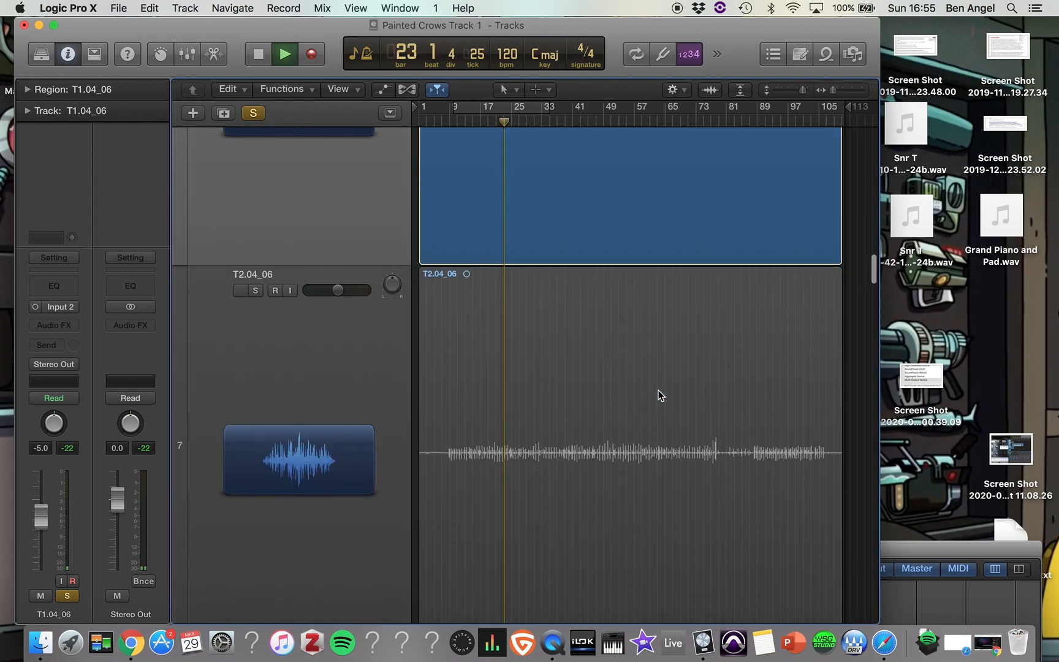
{"action": "scroll", "coordinate": [659, 389], "scroll_direction": "up", "scroll_amount": 2}
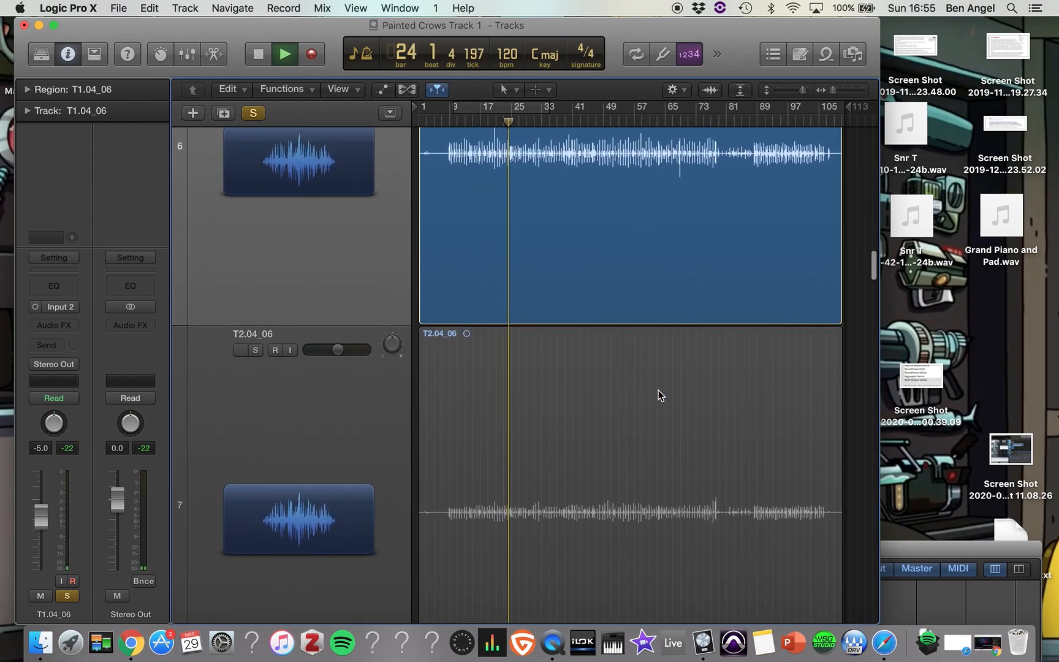
{"action": "scroll", "coordinate": [659, 390], "scroll_direction": "up", "scroll_amount": 5}
{"action": "key", "text": "space"}
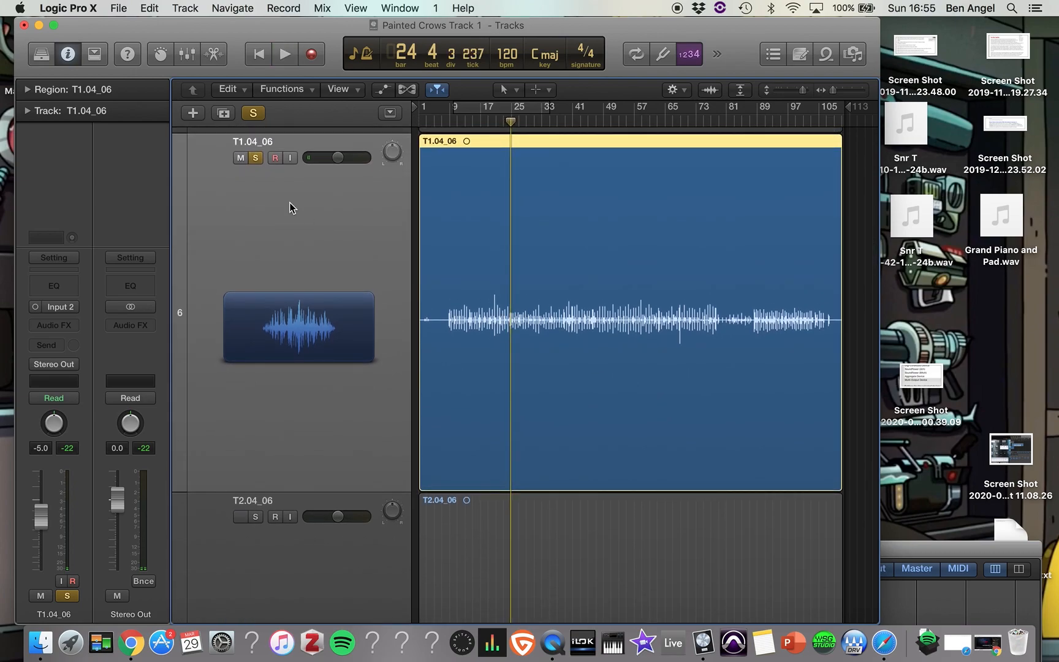
Unsolo T1.04_06 and mute the T1.04_06, T2.04_06 and OH.04_06 tracks
{"action": "left_click", "coordinate": [255, 158]}
{"action": "left_click", "coordinate": [240, 158]}
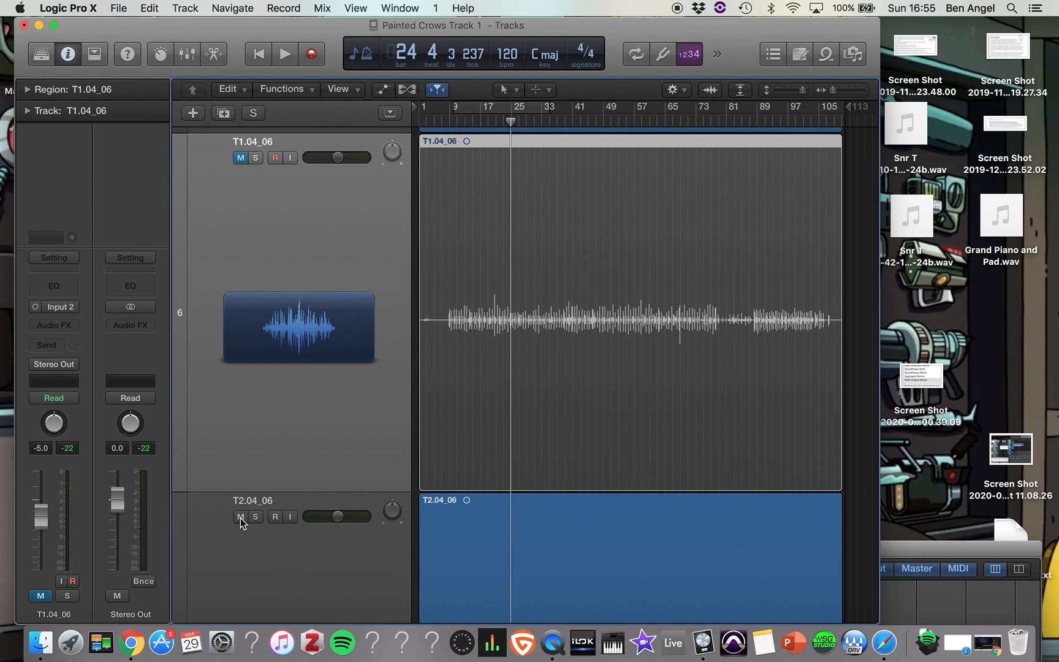
{"action": "scroll", "coordinate": [242, 521], "scroll_direction": "down", "scroll_amount": 10}
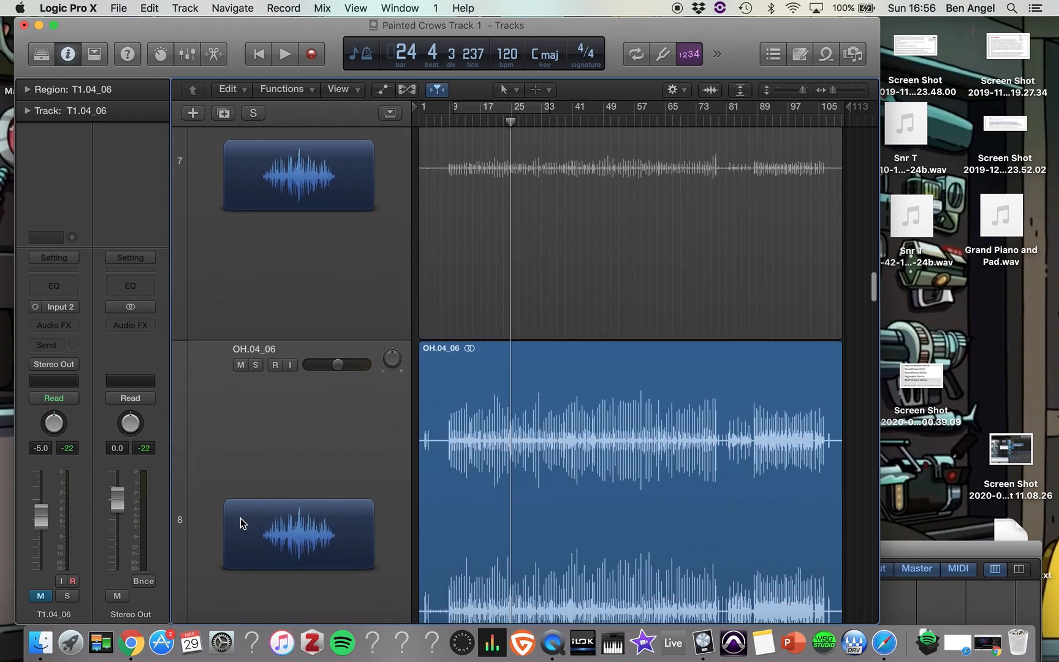
{"action": "scroll", "coordinate": [241, 517], "scroll_direction": "down", "scroll_amount": 4}
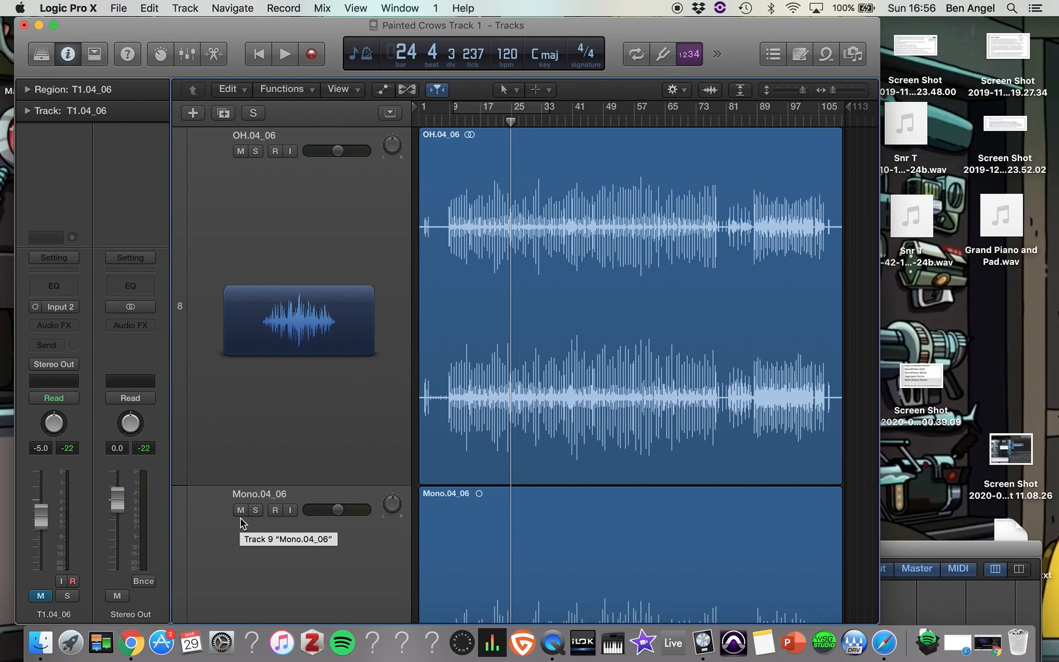
{"action": "scroll", "coordinate": [242, 522], "scroll_direction": "down", "scroll_amount": 6}
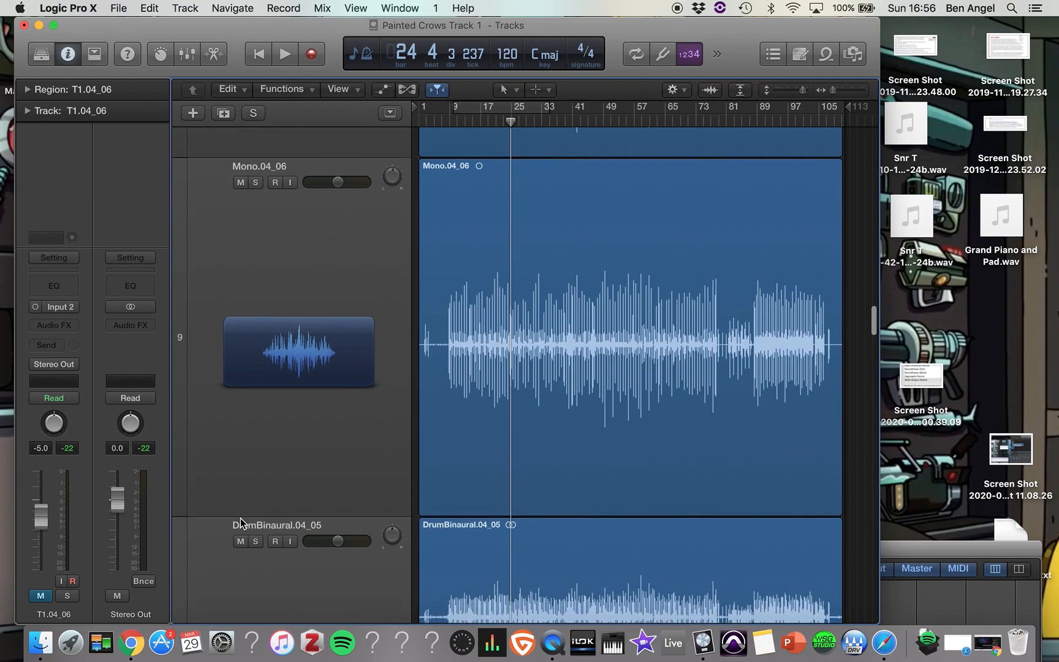
{"action": "scroll", "coordinate": [242, 526], "scroll_direction": "up", "scroll_amount": 5}
{"action": "scroll", "coordinate": [243, 343], "scroll_direction": "up", "scroll_amount": 5}
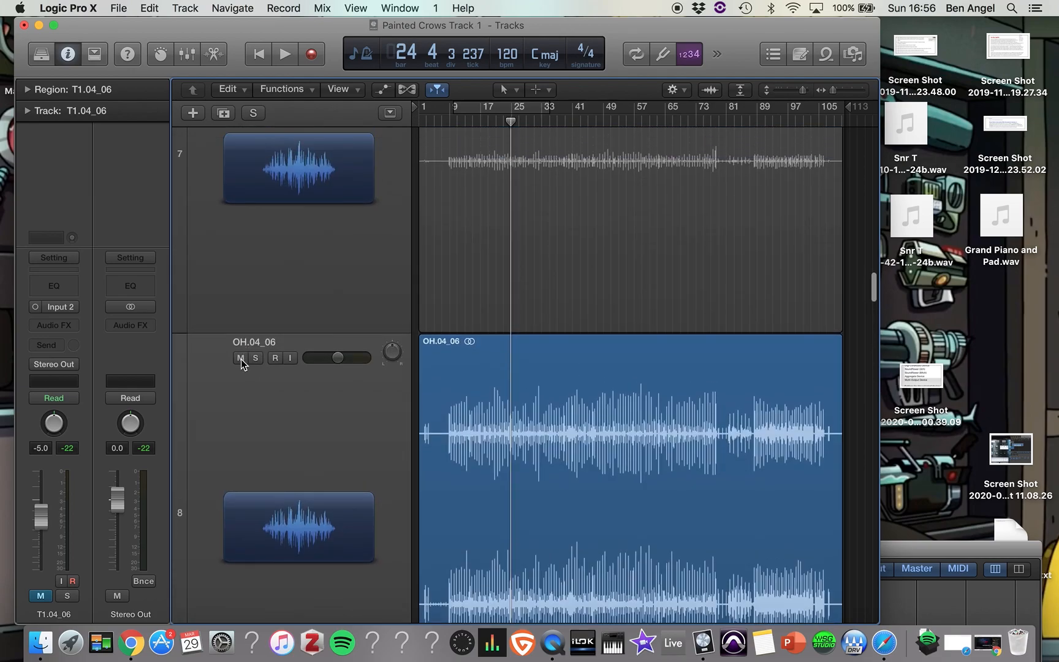
{"action": "left_click", "coordinate": [239, 358]}
Solo the Mono.04_06 track
{"action": "scroll", "coordinate": [246, 369], "scroll_direction": "down", "scroll_amount": 10}
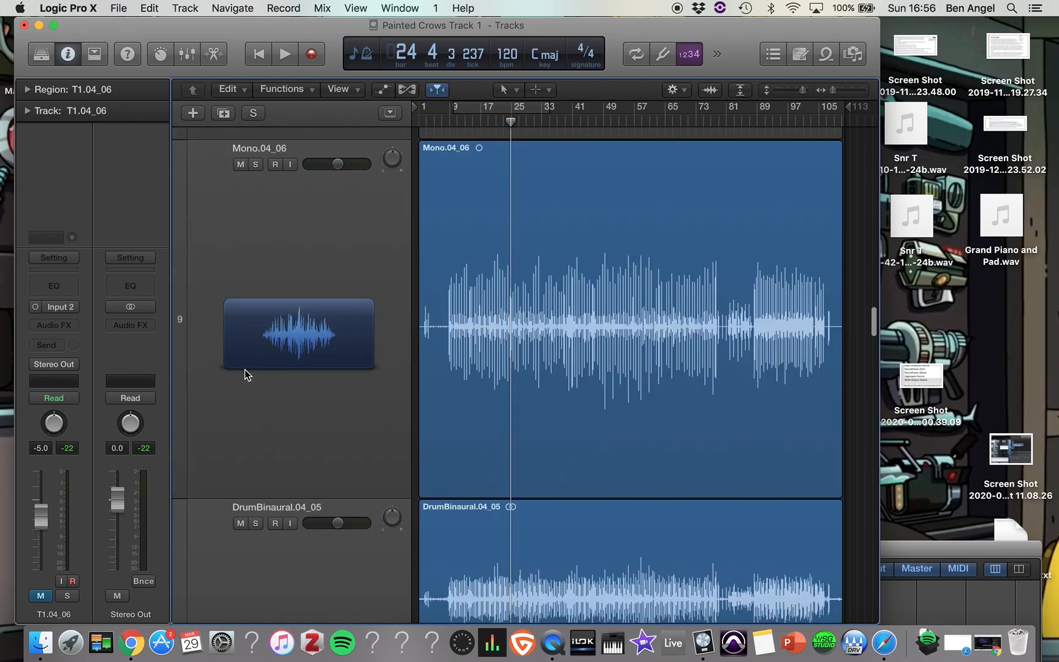
{"action": "scroll", "coordinate": [245, 369], "scroll_direction": "up", "scroll_amount": 5}
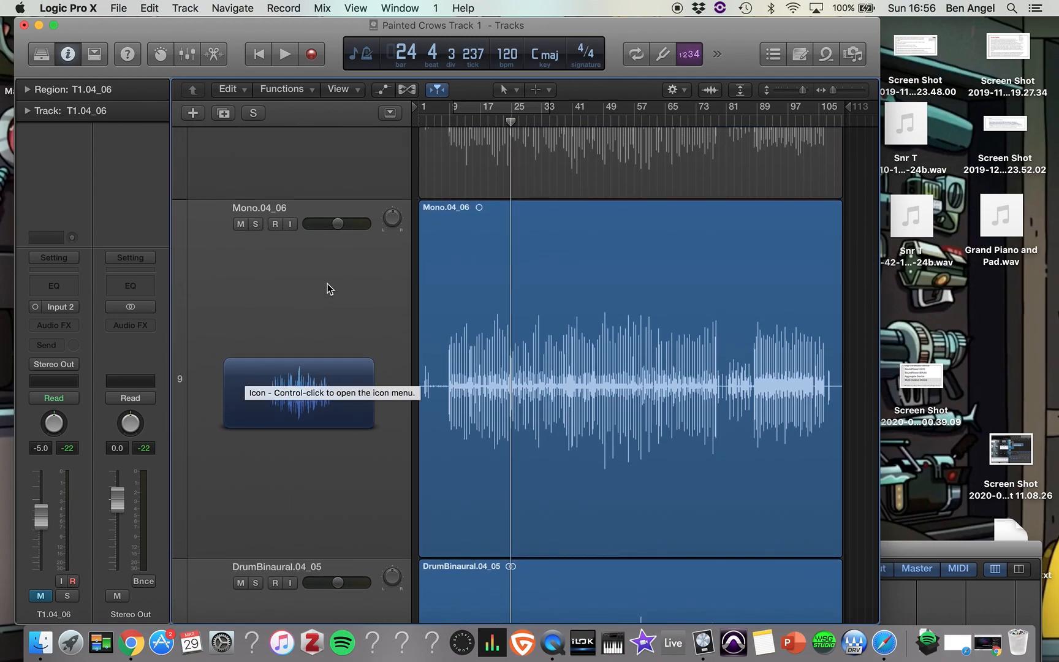
{"action": "left_click", "coordinate": [255, 224]}
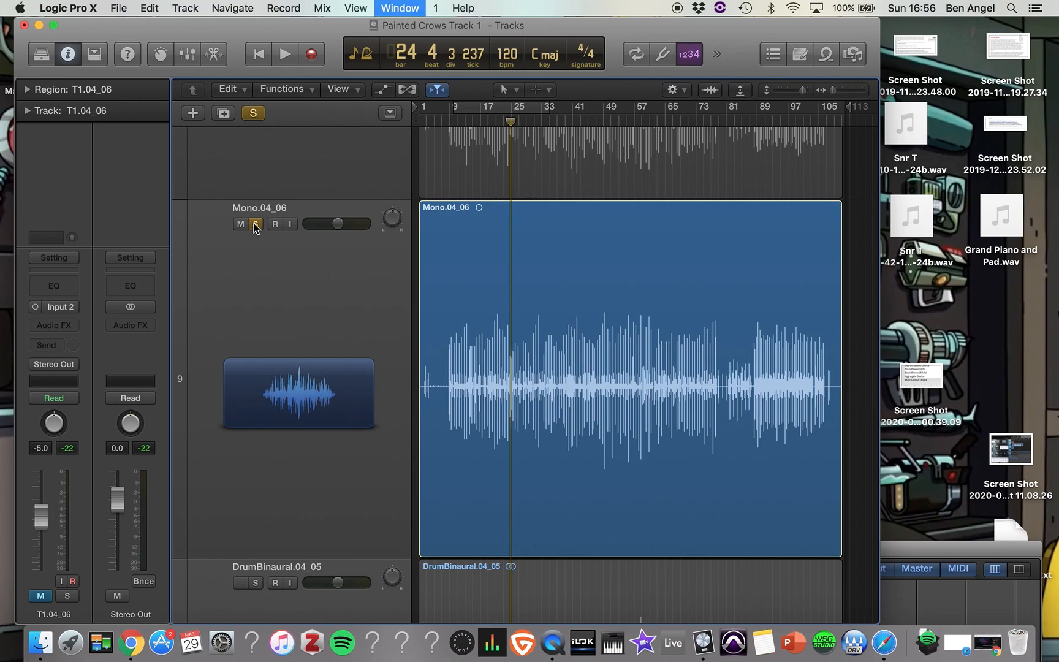
Pan Mono.04_06 to -1 and solo the KIK and SNR bus channels alongside it
{"action": "left_click_drag", "start_coordinate": [511, 552], "coordinate": [480, 20]}
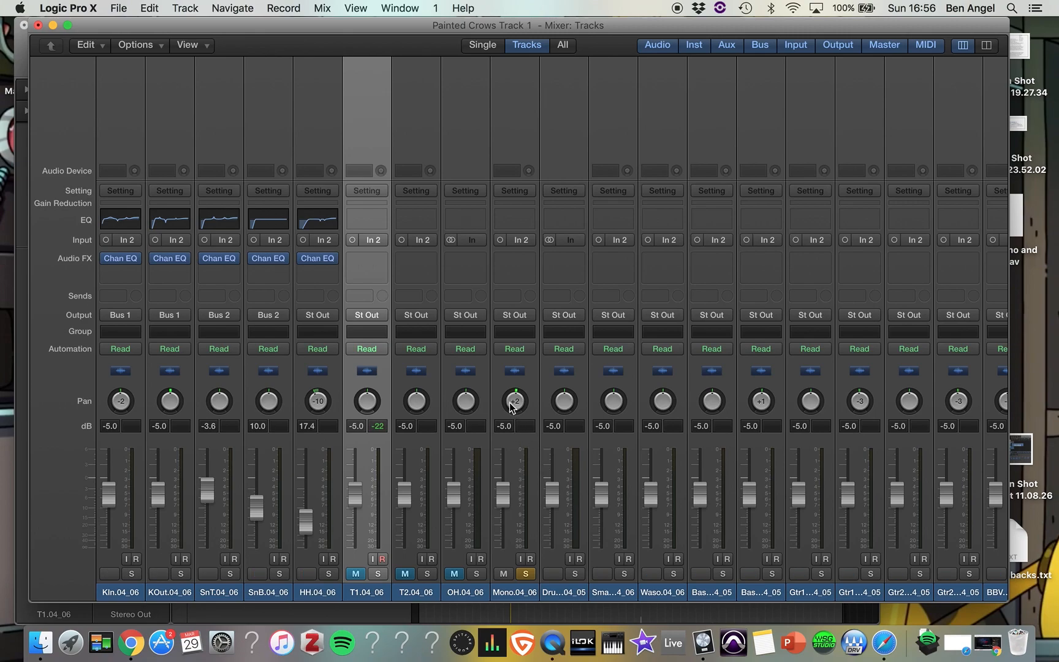
{"action": "left_click_drag", "start_coordinate": [514, 410], "coordinate": [514, 411]}
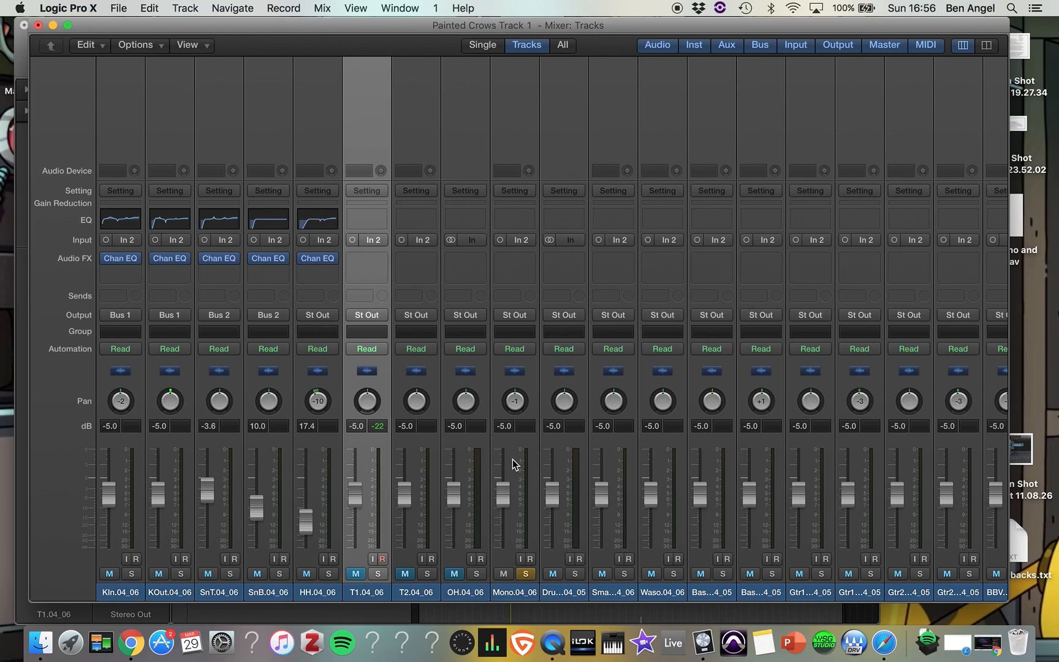
{"action": "scroll", "coordinate": [348, 484], "scroll_direction": "right", "scroll_amount": 10}
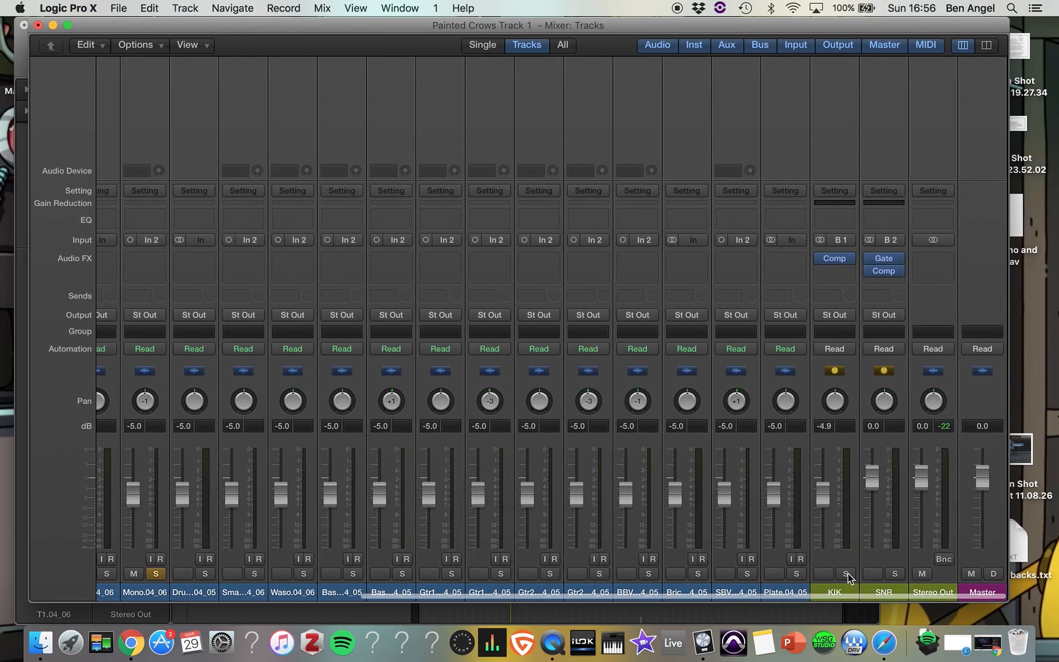
{"action": "scroll", "coordinate": [458, 497], "scroll_direction": "left", "scroll_amount": 5}
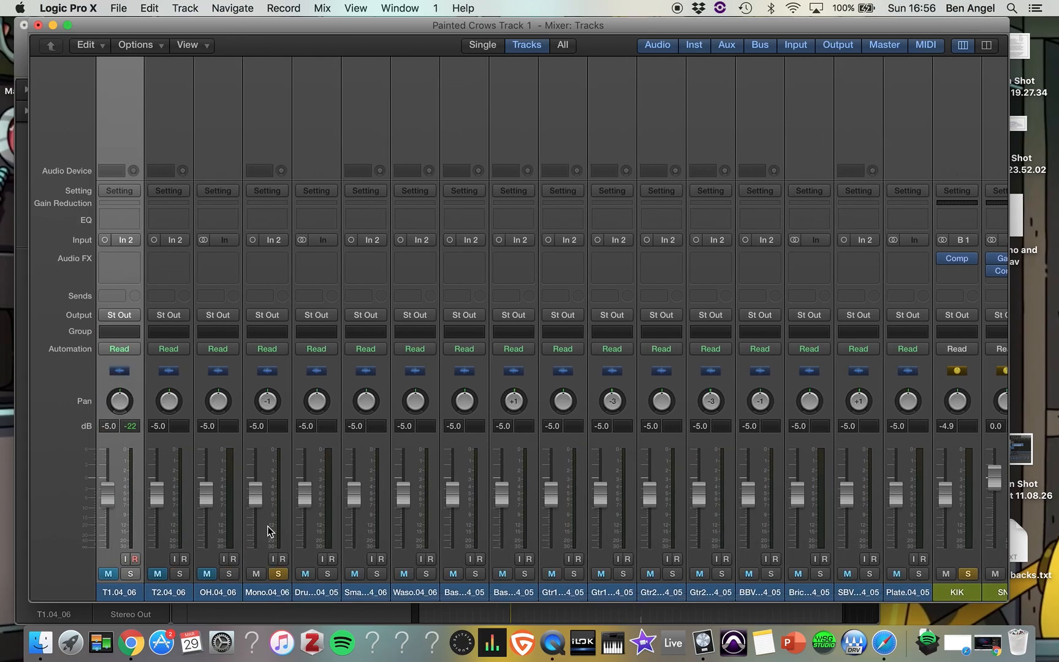
Set a cycle range from about bar 21 to bar 53 and play the soloed drums from around bar 23
{"action": "left_click_drag", "start_coordinate": [367, 26], "coordinate": [418, 430]}
{"action": "left_click_drag", "start_coordinate": [495, 106], "coordinate": [618, 112]}
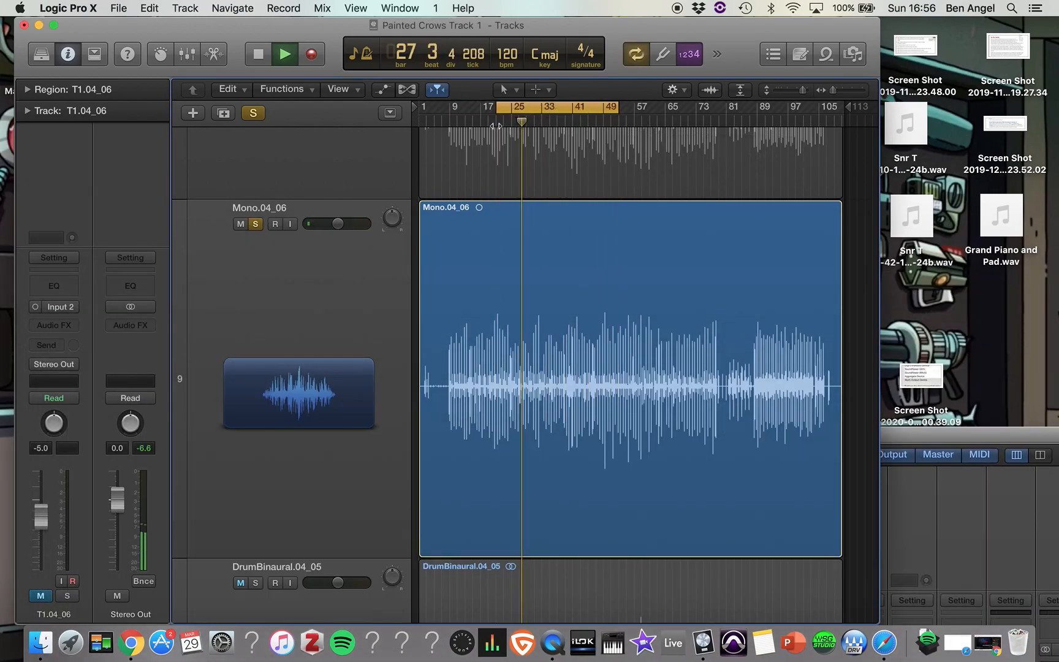
{"action": "left_click", "coordinate": [503, 122]}
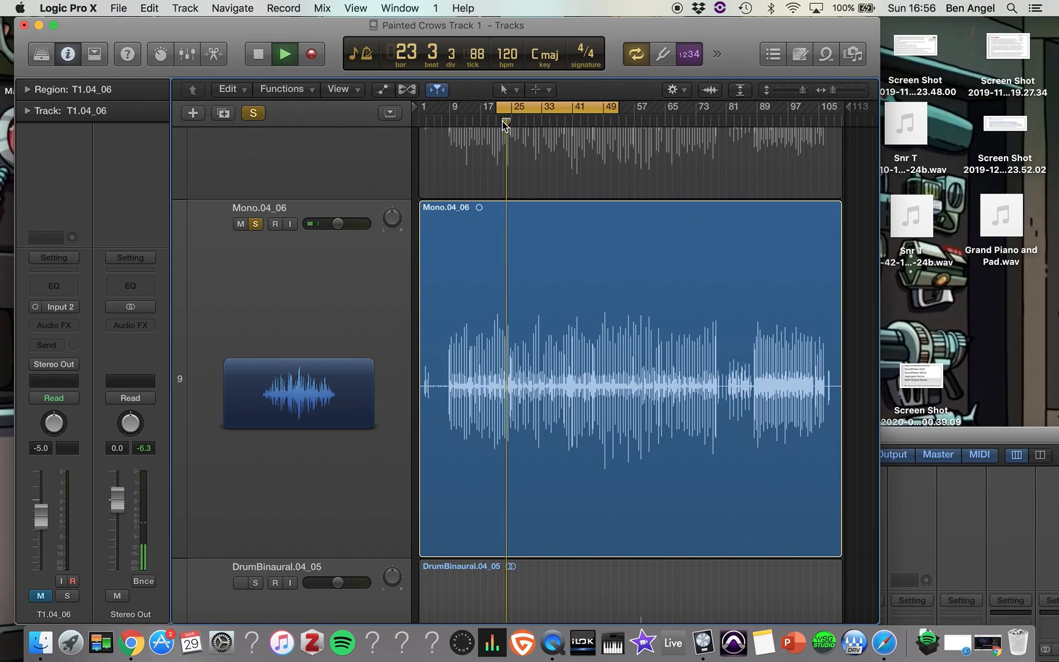
Pull the Mono.04_06 volume down to silence and raise it back up to -9.8 dB
{"action": "key", "text": "super+2"}
{"action": "left_click_drag", "start_coordinate": [597, 437], "coordinate": [559, 16]}
{"action": "left_click_drag", "start_coordinate": [279, 494], "coordinate": [291, 660]}
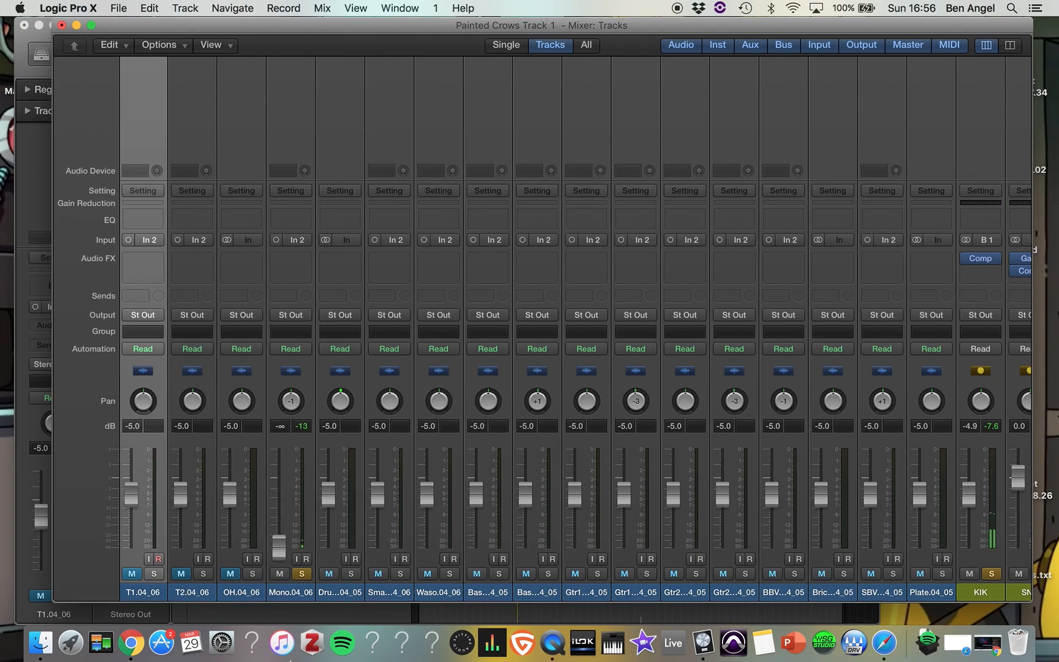
{"action": "left_click_drag", "start_coordinate": [278, 547], "coordinate": [279, 505]}
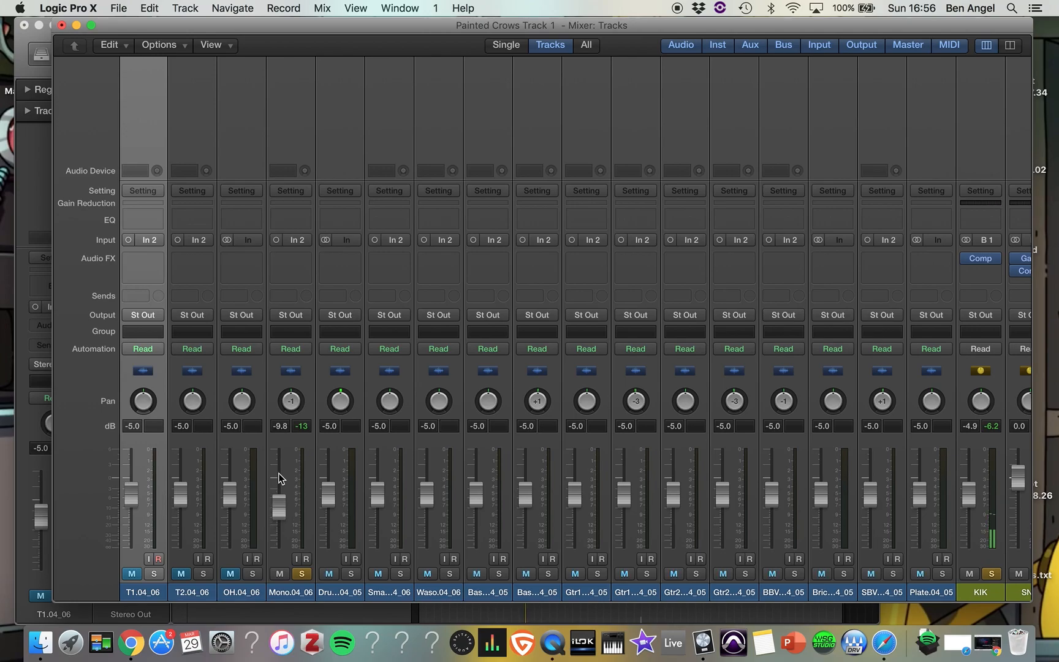
Solo HH.04_06 with the other drums and lower the Mono.04_06 volume to -14.0 dB
{"action": "scroll", "coordinate": [177, 534], "scroll_direction": "left", "scroll_amount": 5}
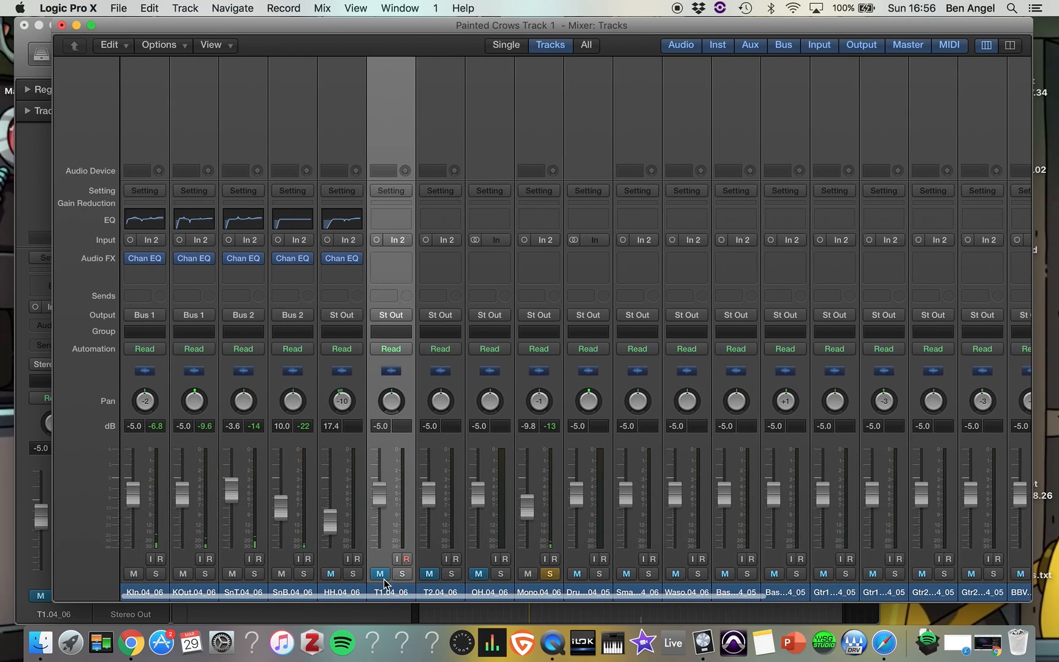
{"action": "left_click", "coordinate": [354, 573]}
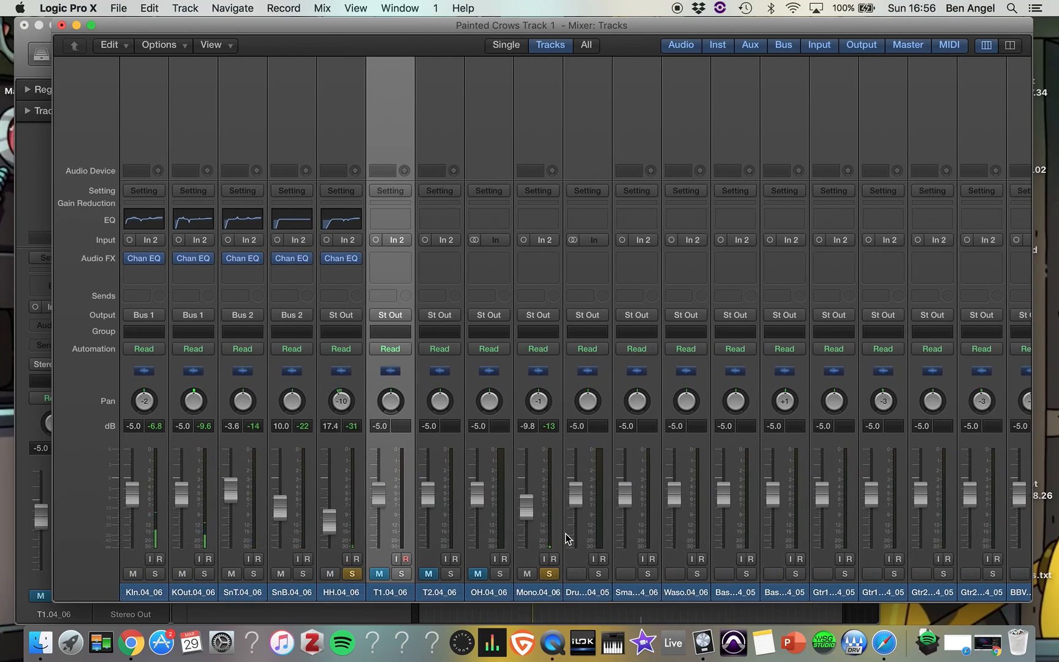
{"action": "left_click_drag", "start_coordinate": [529, 513], "coordinate": [529, 514]}
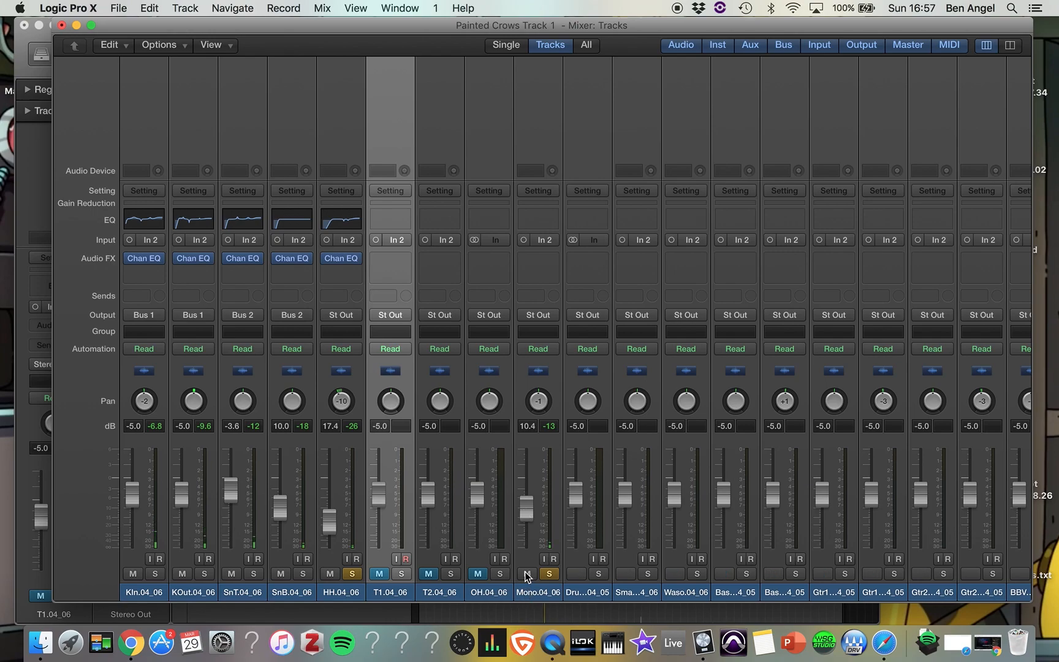
{"action": "left_click_drag", "start_coordinate": [531, 520], "coordinate": [530, 522]}
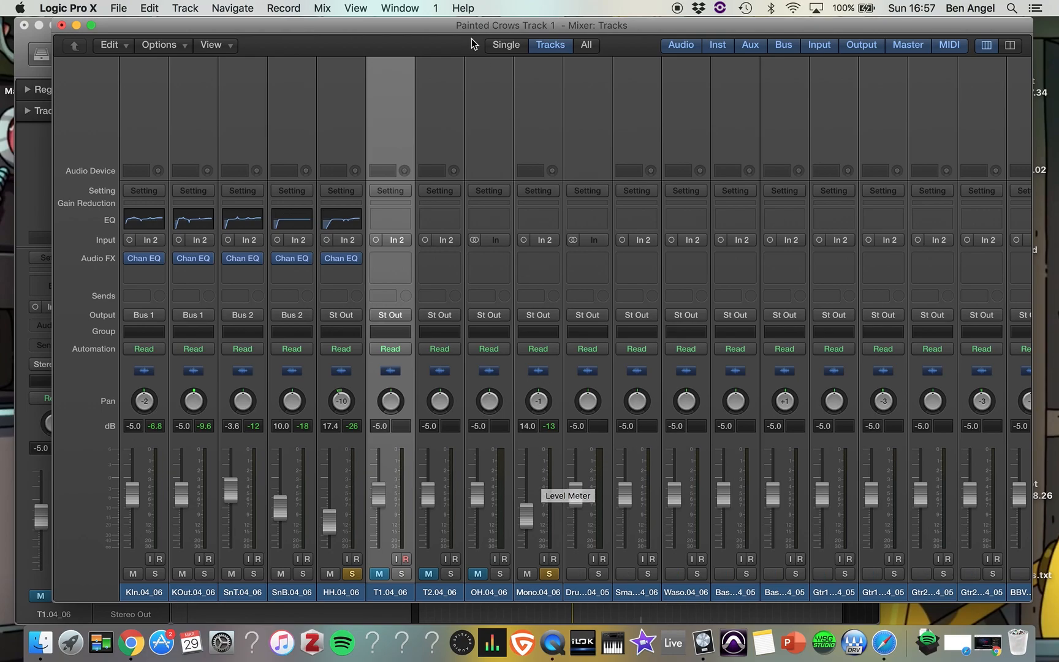
Turn off cycle mode and play the song from bar 9 with all solos cleared
{"action": "left_click_drag", "start_coordinate": [466, 28], "coordinate": [489, 527]}
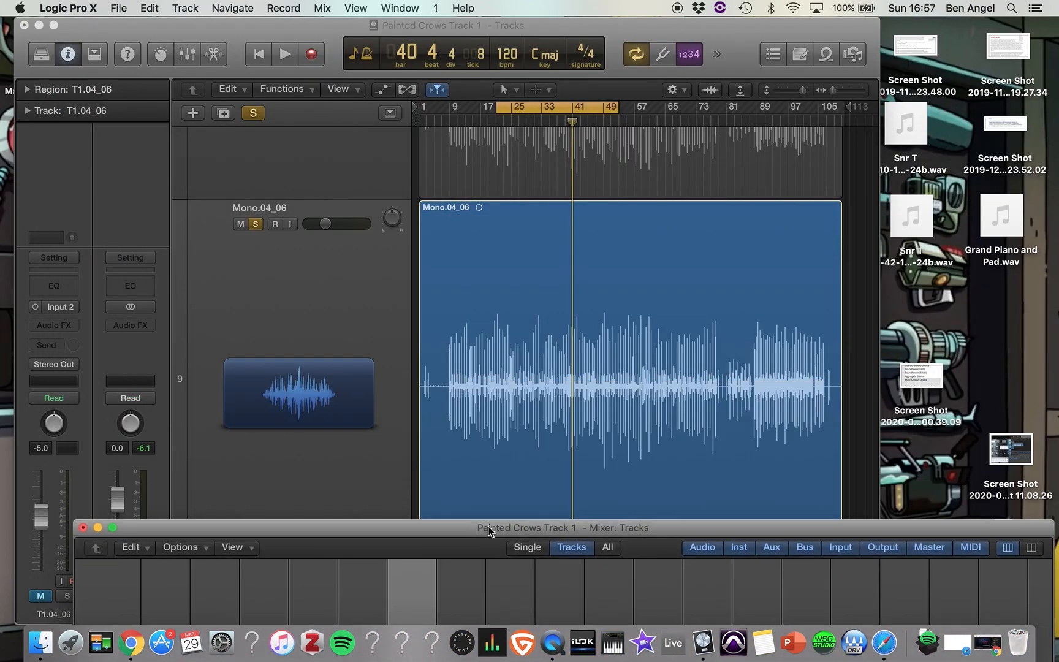
{"action": "scroll", "coordinate": [505, 110], "scroll_direction": "up", "scroll_amount": 10}
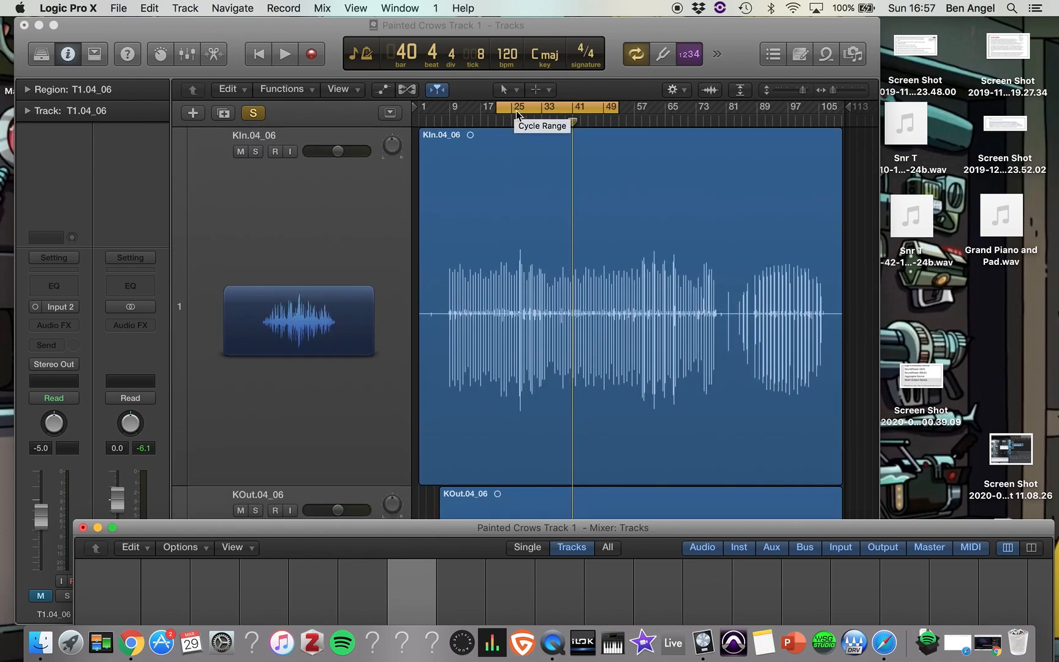
{"action": "left_click", "coordinate": [516, 110]}
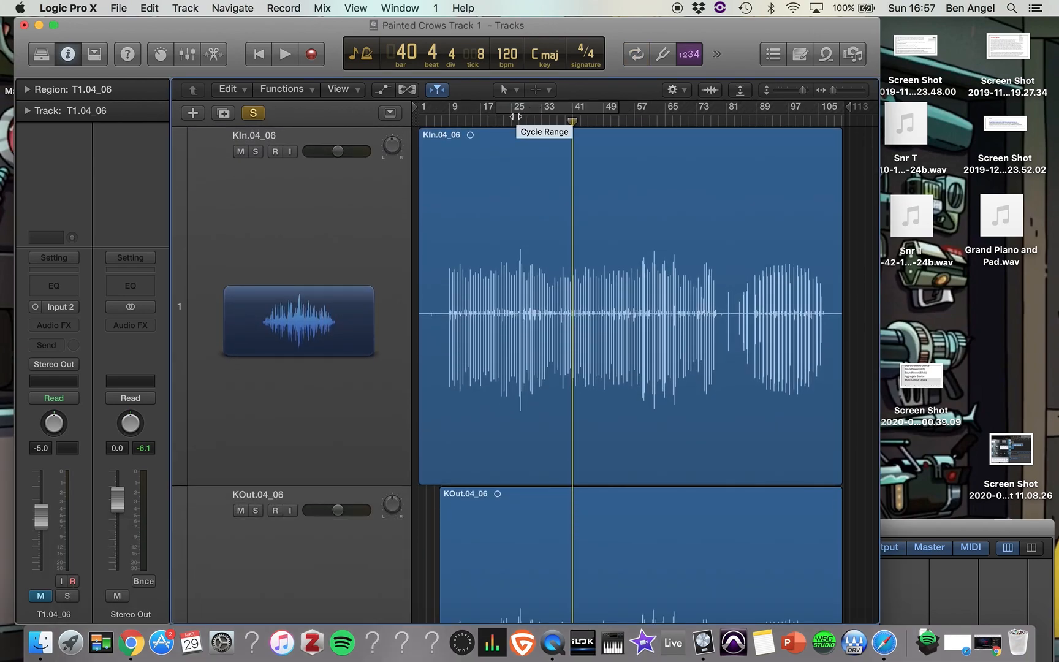
{"action": "left_click", "coordinate": [450, 121]}
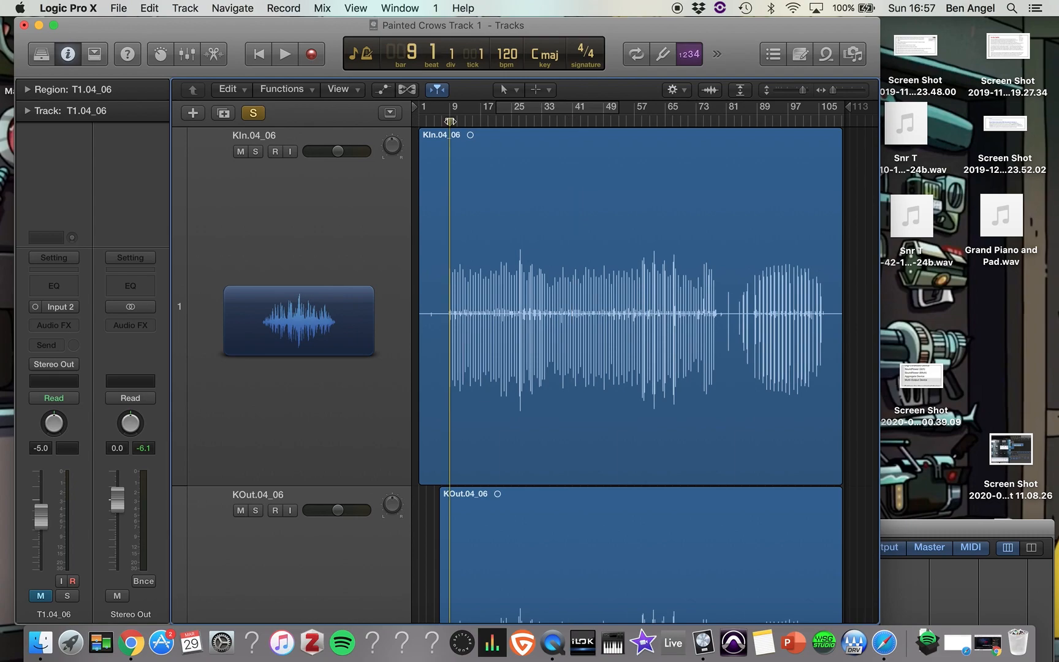
{"action": "key", "text": "space"}
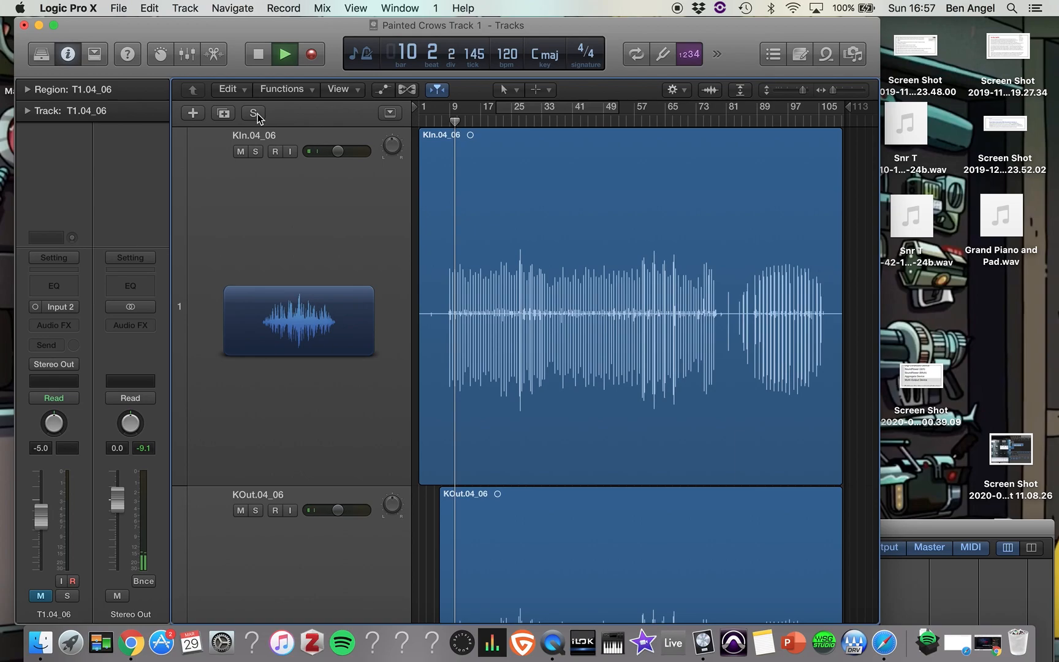
Solo the KIK and SNR buses together with the HH.04_06 and Mono.04_06 channels in the mixer
{"action": "key", "text": "super+2"}
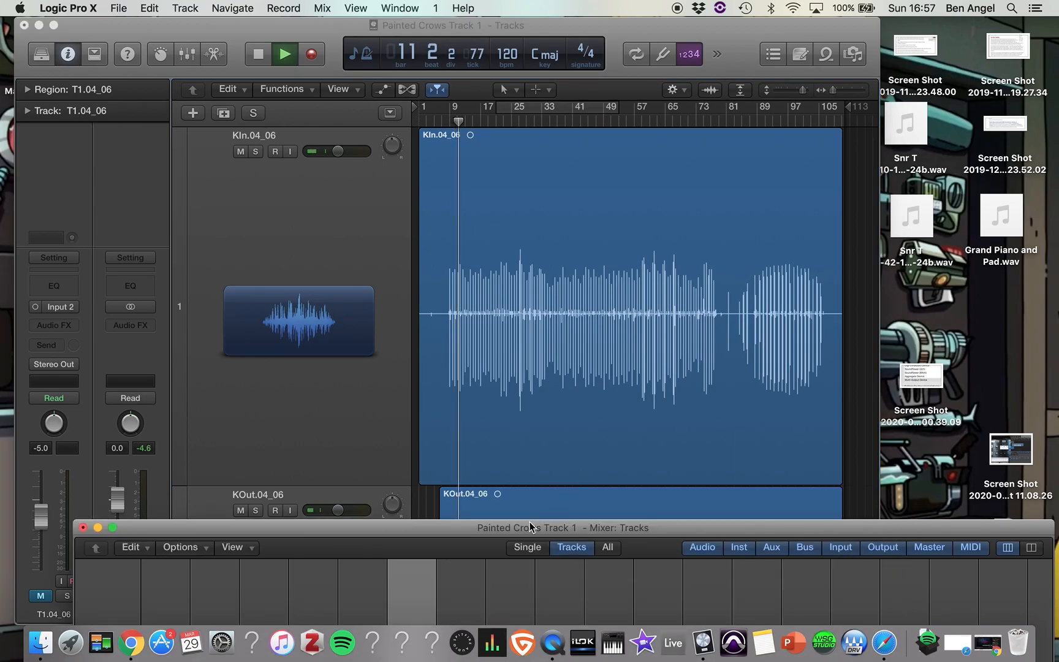
{"action": "left_click_drag", "start_coordinate": [527, 524], "coordinate": [478, 7]}
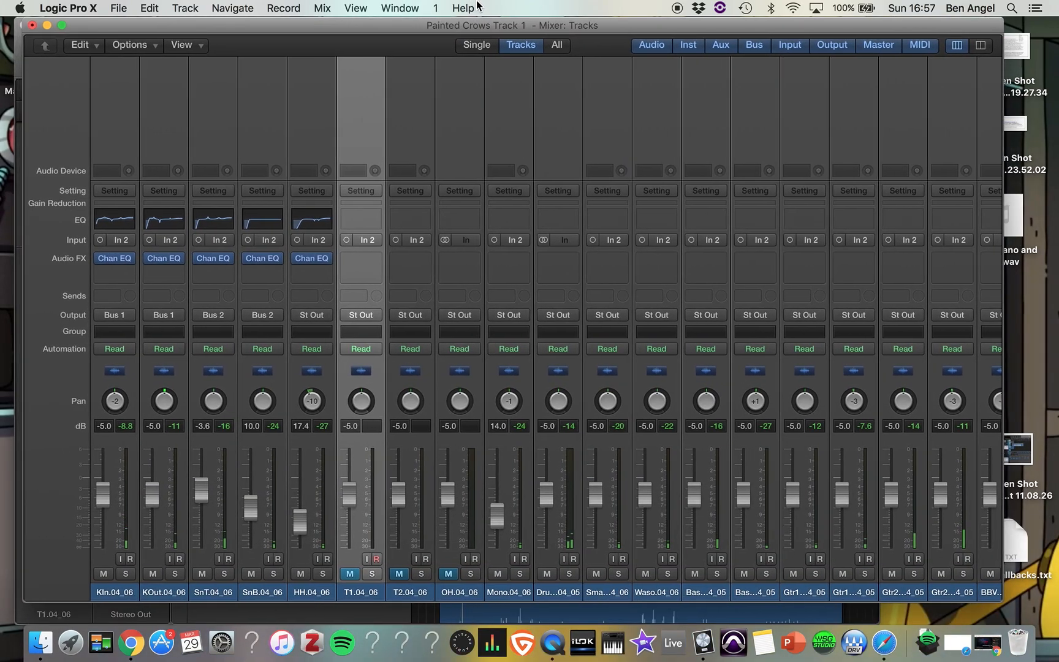
{"action": "scroll", "coordinate": [446, 395], "scroll_direction": "right", "scroll_amount": 10}
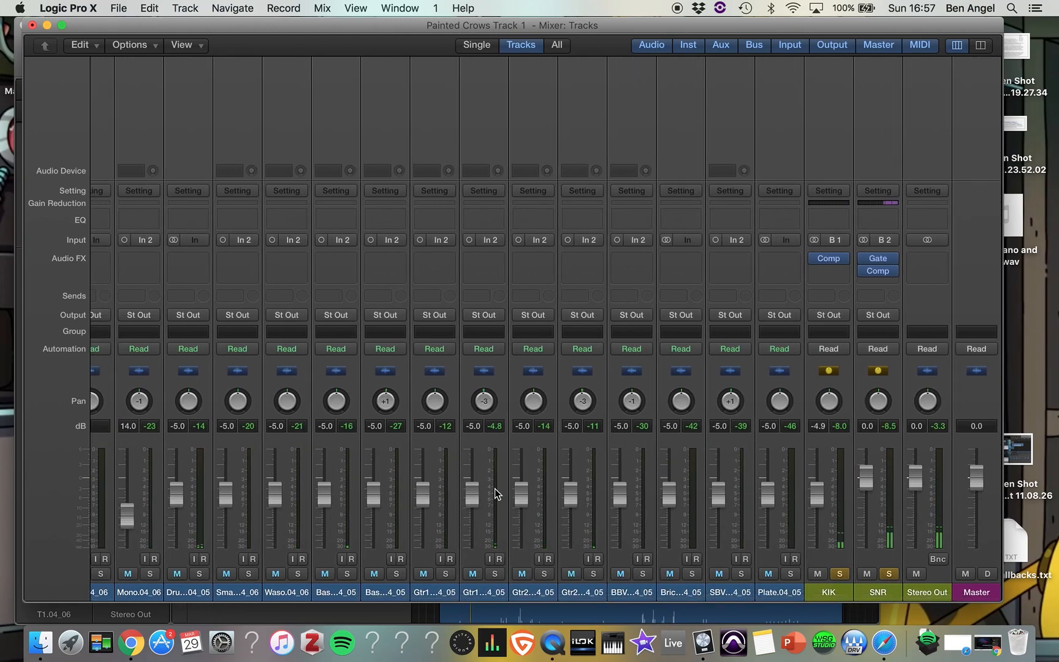
{"action": "scroll", "coordinate": [494, 488], "scroll_direction": "left", "scroll_amount": 8}
{"action": "scroll", "coordinate": [495, 488], "scroll_direction": "left", "scroll_amount": 4}
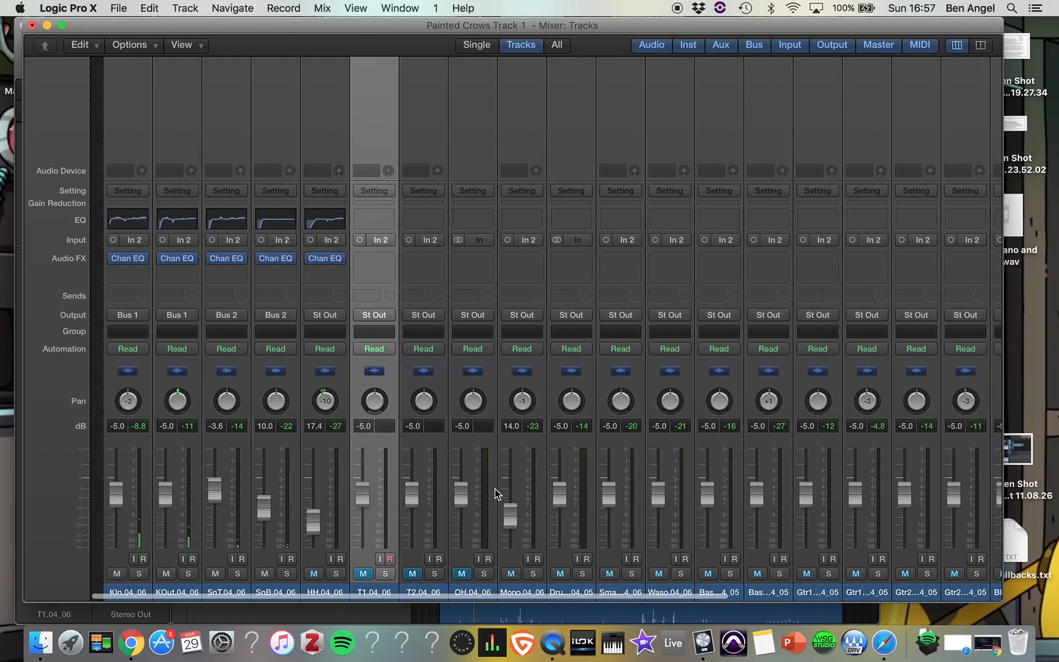
{"action": "left_click", "coordinate": [322, 573]}
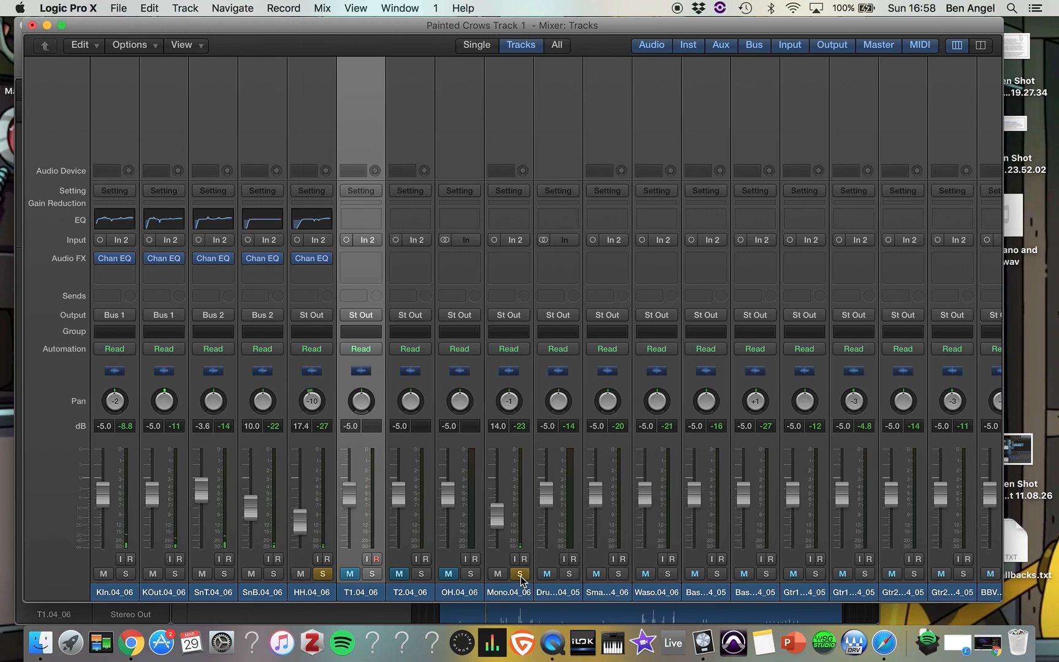
Balance HH.04_06 at -24.0 dB and Mono.04_06 at -7.6 dB, comparing the drums with and without the mono mic
{"action": "left_click_drag", "start_coordinate": [497, 529], "coordinate": [479, 509]}
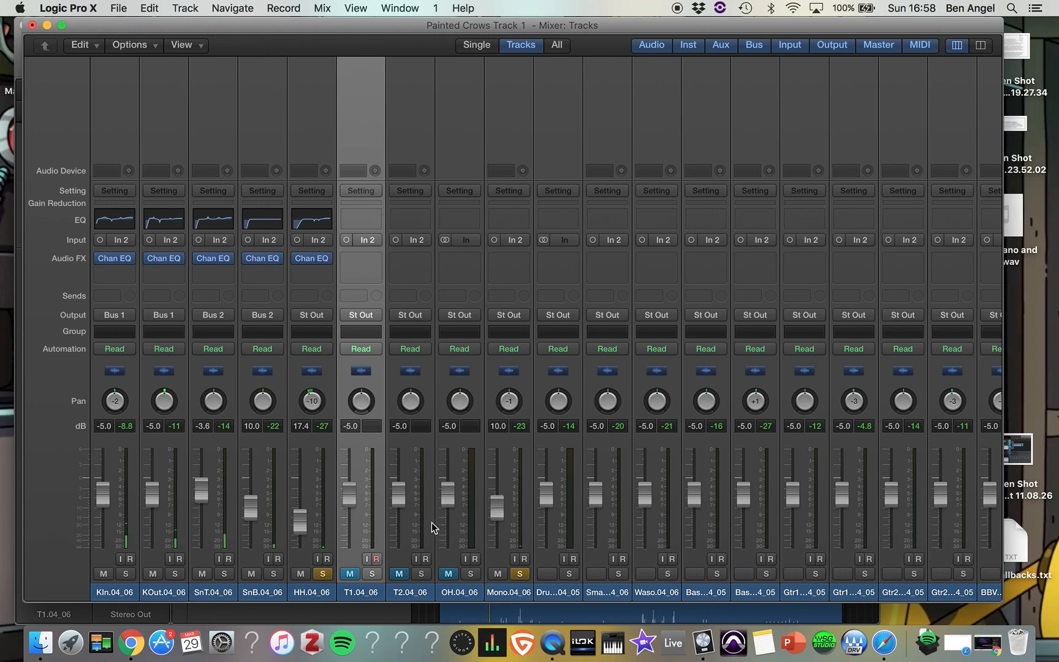
{"action": "left_click_drag", "start_coordinate": [304, 519], "coordinate": [303, 528]}
{"action": "left_click", "coordinate": [497, 575]}
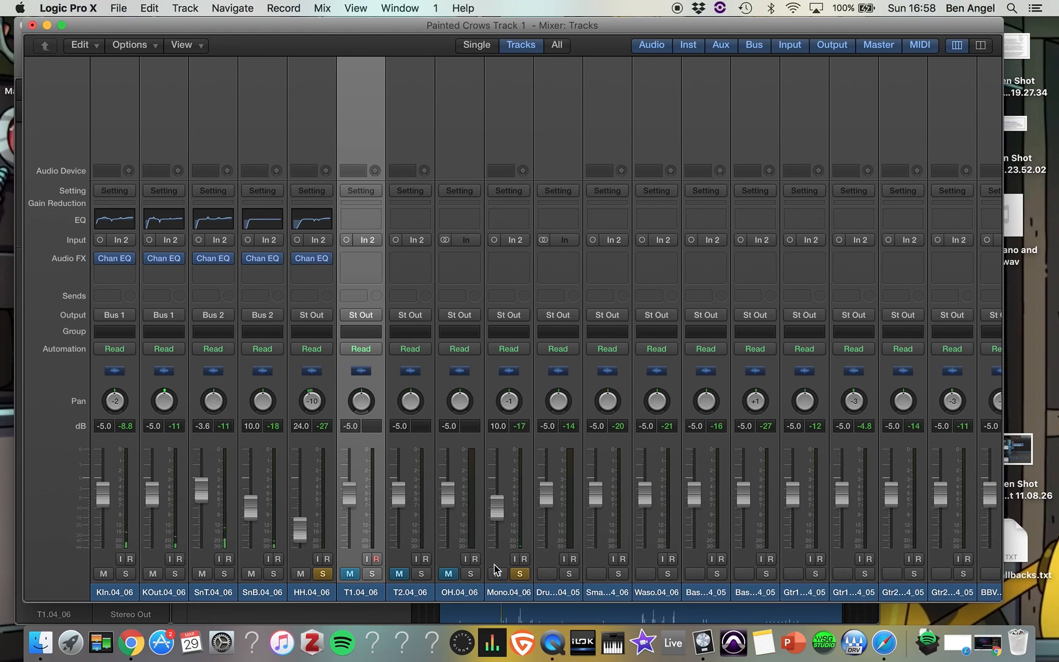
{"action": "left_click_drag", "start_coordinate": [497, 506], "coordinate": [496, 498]}
{"action": "left_click", "coordinate": [497, 574]}
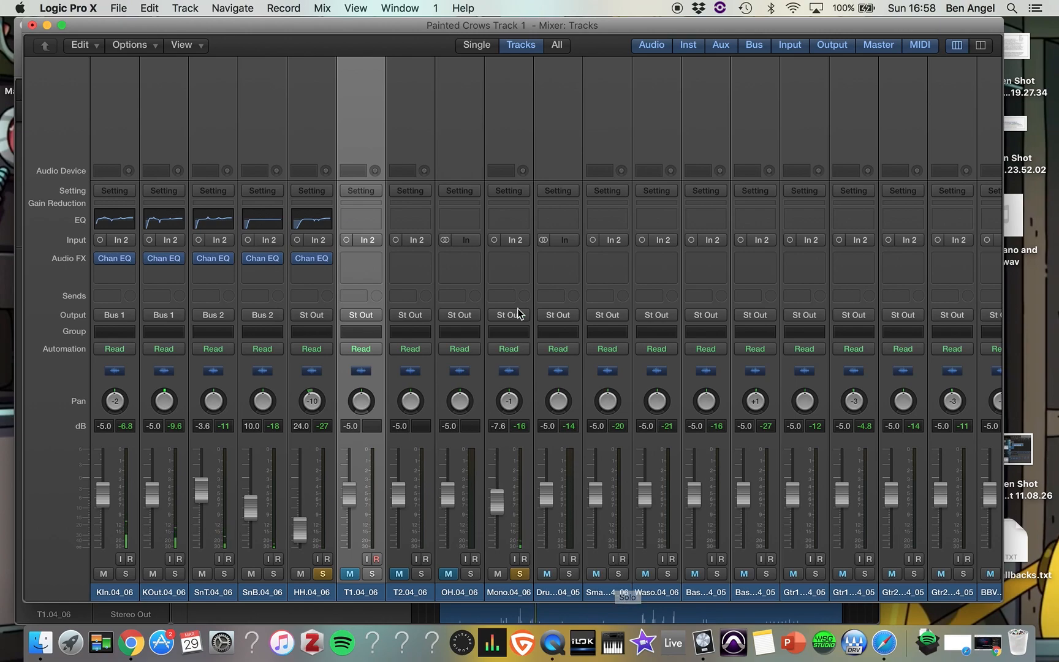
Add a Channel EQ to Mono.04_06 with a narrowed +4.5 dB boost at 2100 Hz and a +5.5 dB high shelf at 4650 Hz
{"action": "left_click", "coordinate": [502, 223]}
{"action": "left_click_drag", "start_coordinate": [515, 226], "coordinate": [411, 209]}
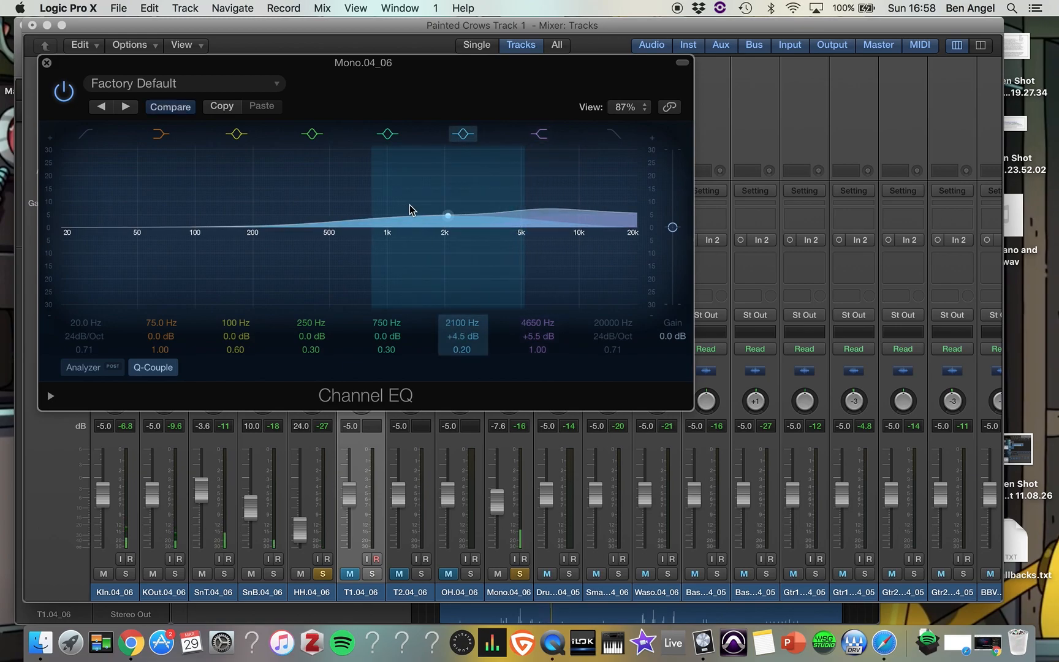
{"action": "left_click_drag", "start_coordinate": [458, 350], "coordinate": [465, 351]}
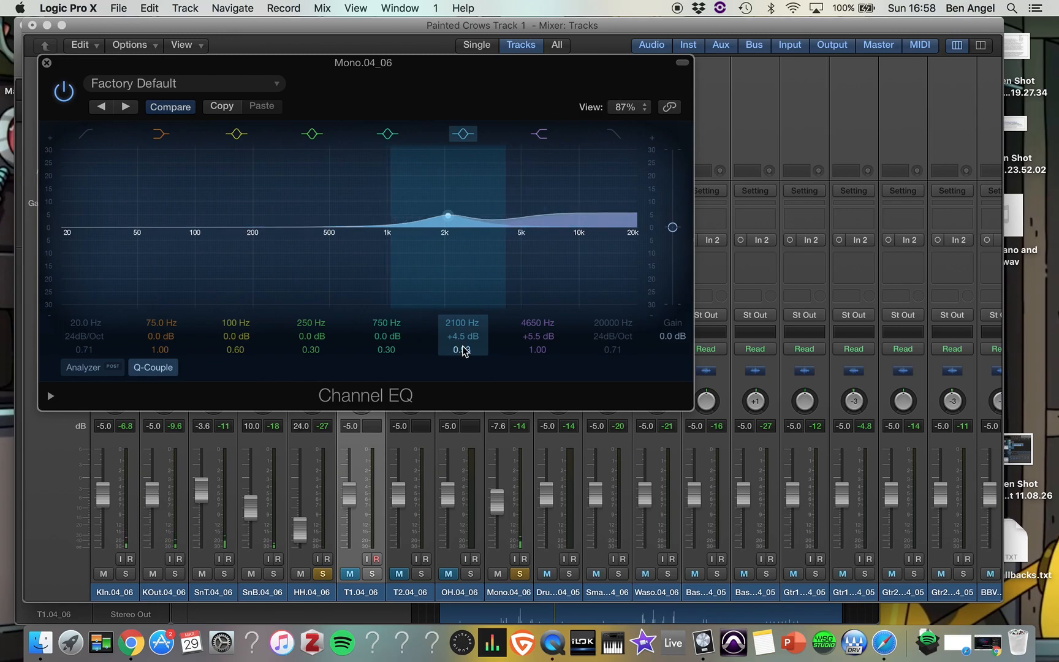
{"action": "left_click", "coordinate": [47, 63]}
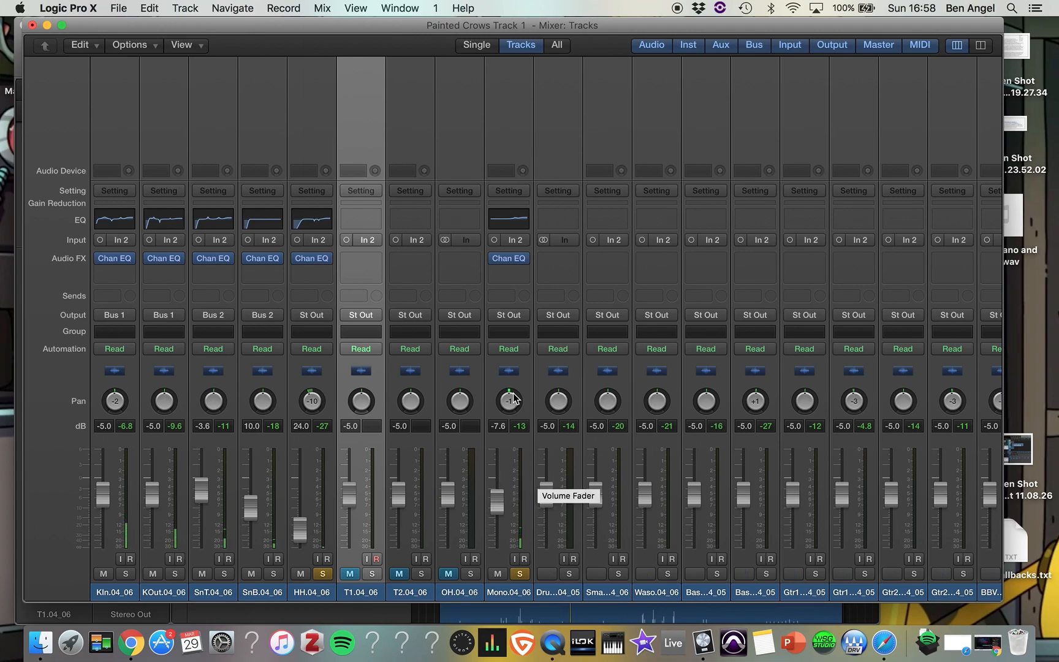
Solo DrumBinaural.04_05 to audition it with the drums, and mute it
{"action": "left_click", "coordinate": [570, 573]}
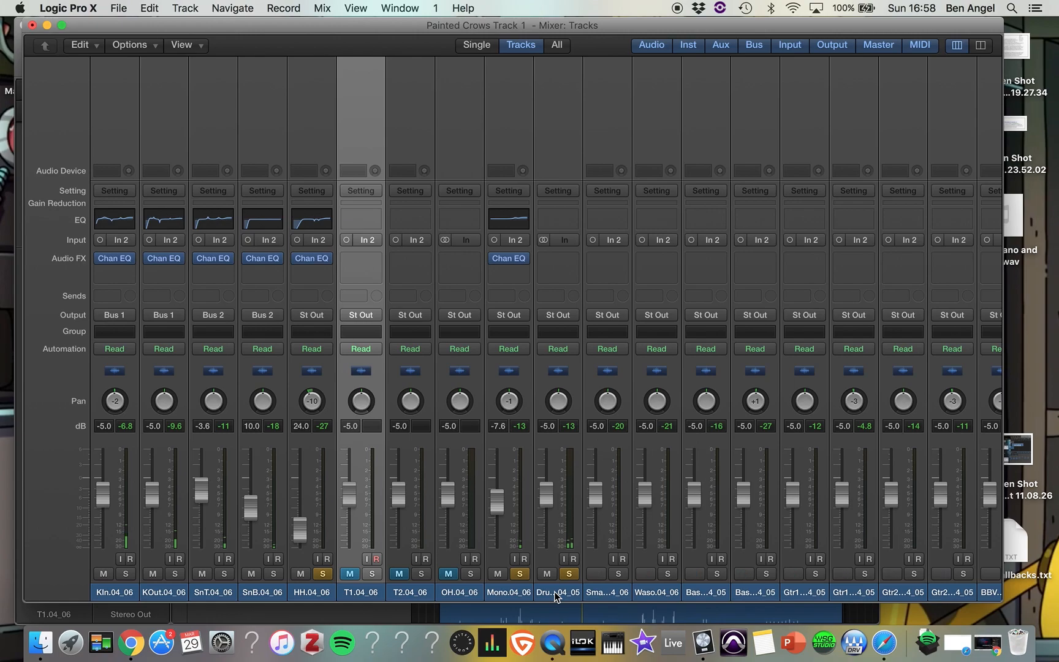
{"action": "left_click", "coordinate": [547, 574]}
Solo the Sma...4_06 channel, compare it muted and unmuted, and lower its volume to -9.2 dB
{"action": "left_click", "coordinate": [618, 574]}
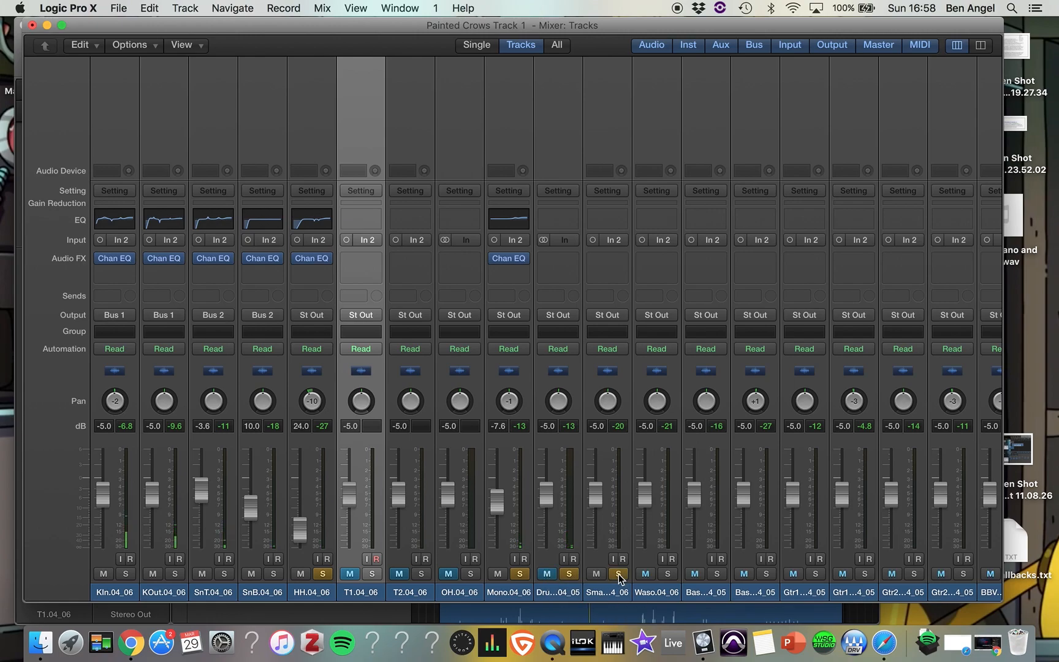
{"action": "left_click", "coordinate": [619, 575]}
{"action": "left_click", "coordinate": [596, 574]}
{"action": "left_click", "coordinate": [596, 575]}
{"action": "left_click_drag", "start_coordinate": [596, 500], "coordinate": [595, 516]}
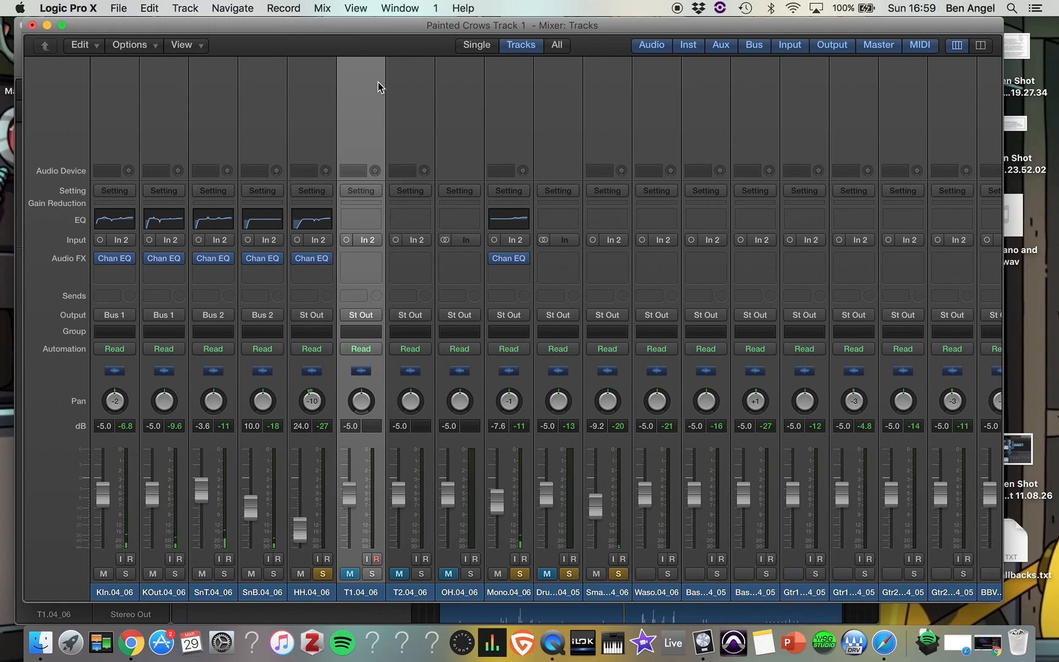
Stop playback and replace the active solos with a solo of only the Sma...4_06 channel
{"action": "left_click_drag", "start_coordinate": [368, 32], "coordinate": [354, 154]}
{"action": "left_click", "coordinate": [362, 140]}
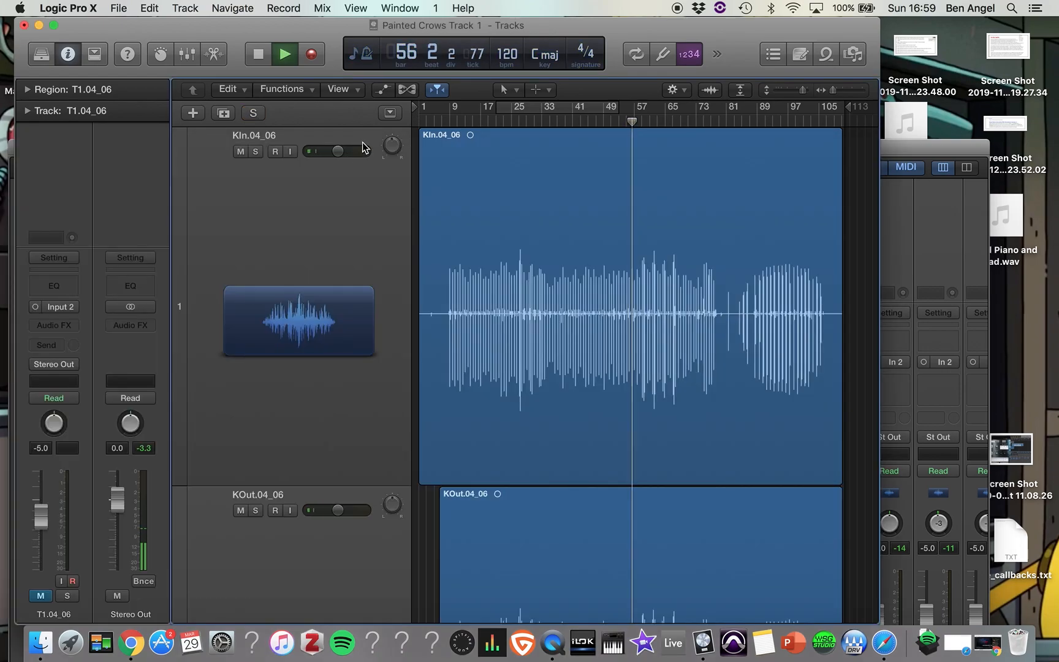
{"action": "key", "text": "space"}
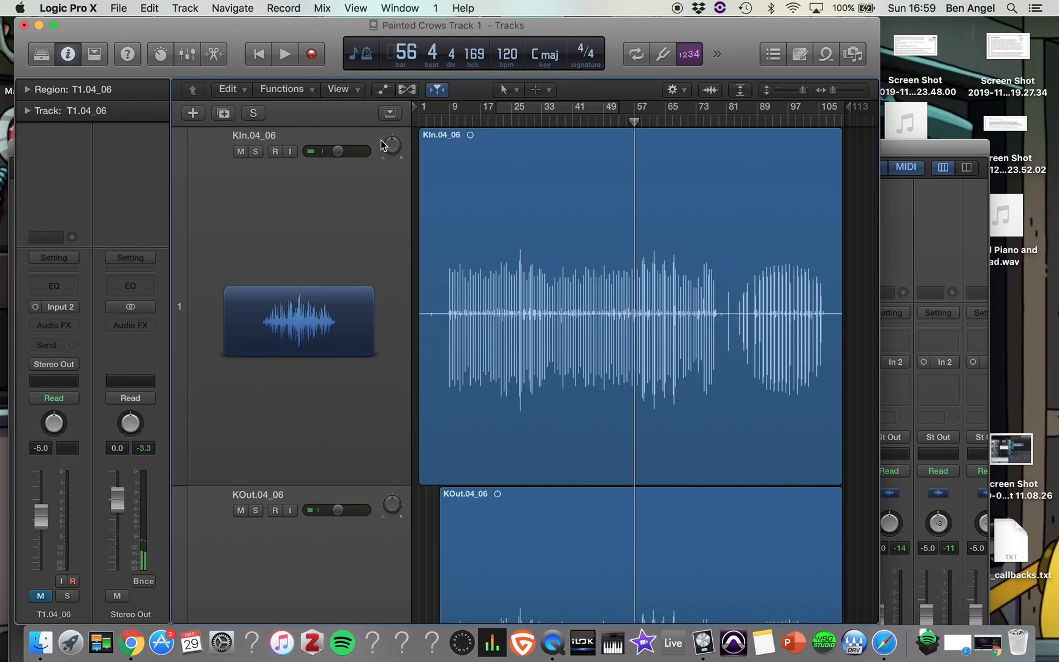
{"action": "left_click", "coordinate": [980, 214]}
{"action": "left_click_drag", "start_coordinate": [385, 153], "coordinate": [412, 7]}
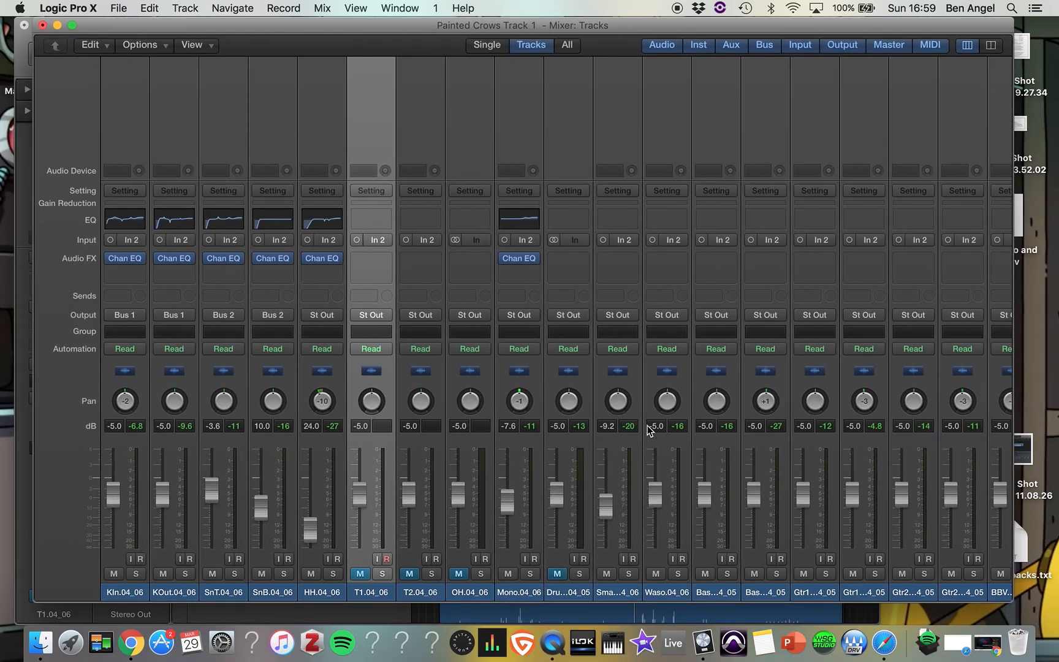
{"action": "left_click", "coordinate": [627, 574]}
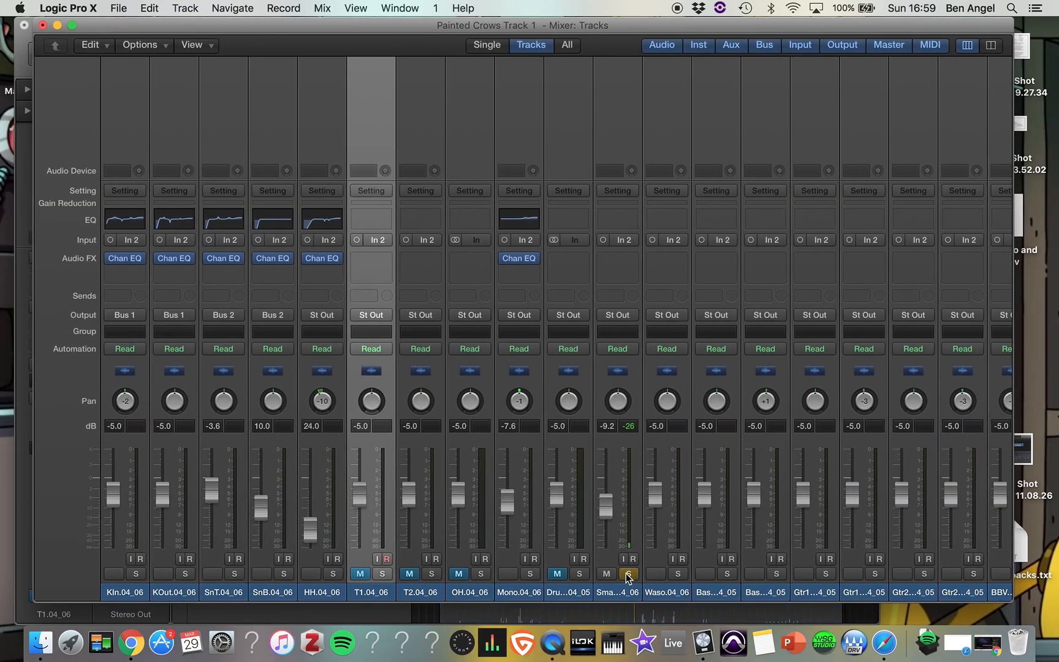
Insert a mono Compressor on the Sma...4_06 channel, set its make-up gain to -9.5 dB and switch auto gain off
{"action": "left_click", "coordinate": [622, 256]}
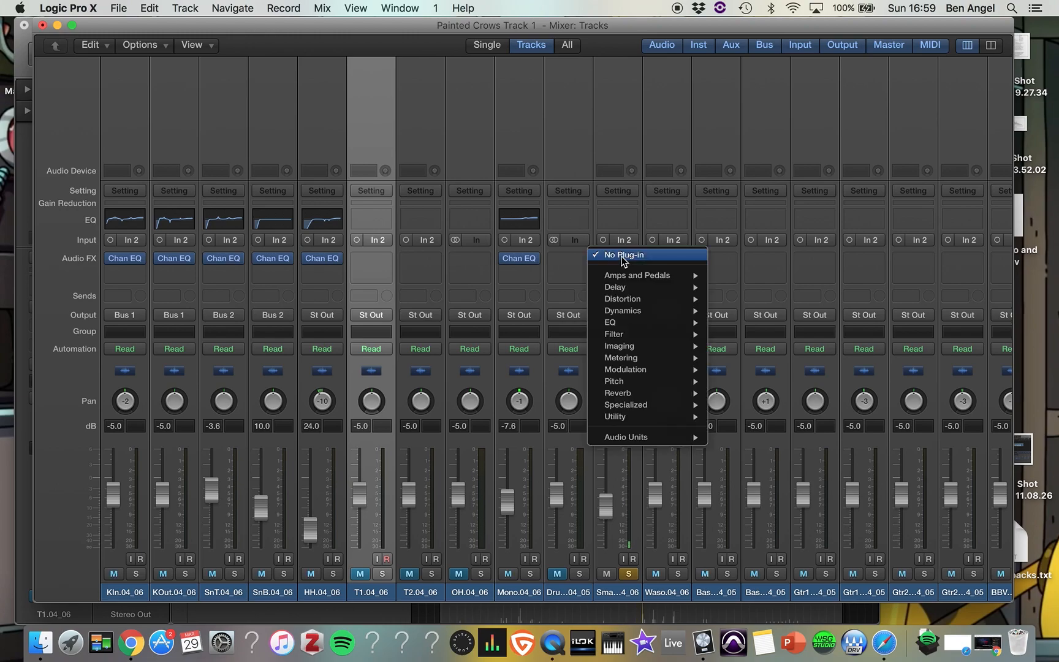
{"action": "mouse_move", "coordinate": [625, 310]}
{"action": "mouse_move", "coordinate": [760, 323]}
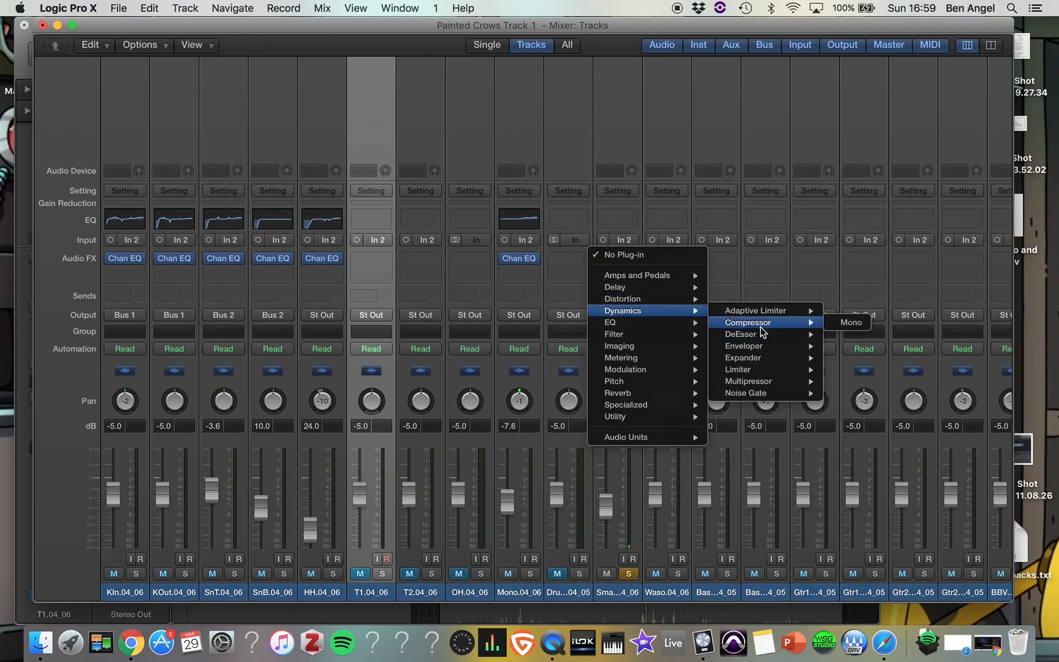
{"action": "left_click", "coordinate": [847, 324]}
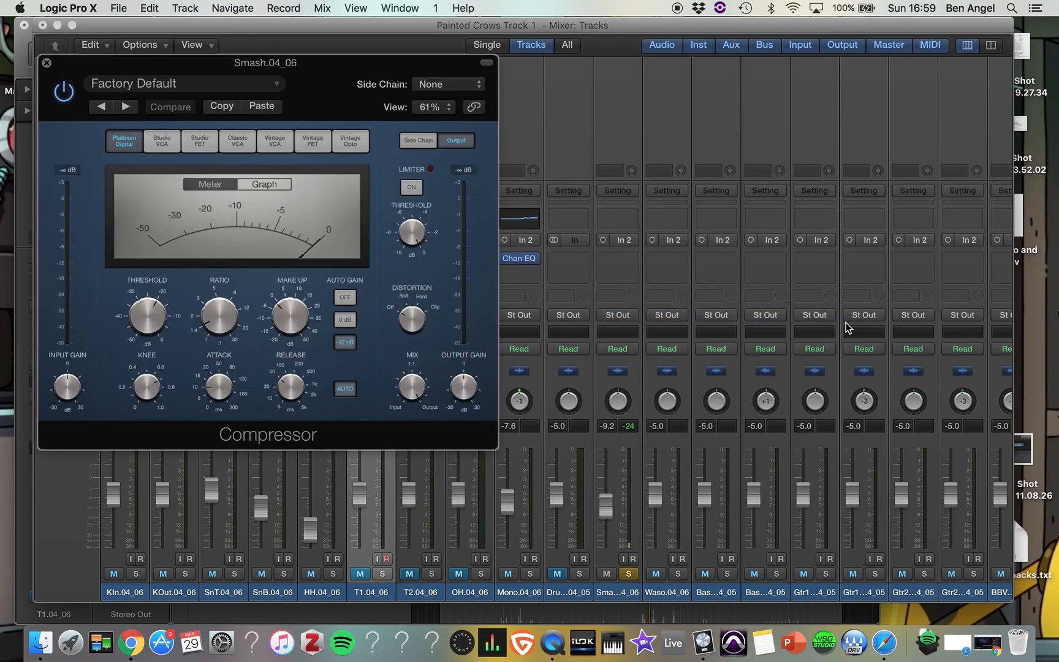
{"action": "left_click_drag", "start_coordinate": [290, 314], "coordinate": [296, 290]}
{"action": "left_click", "coordinate": [346, 299]}
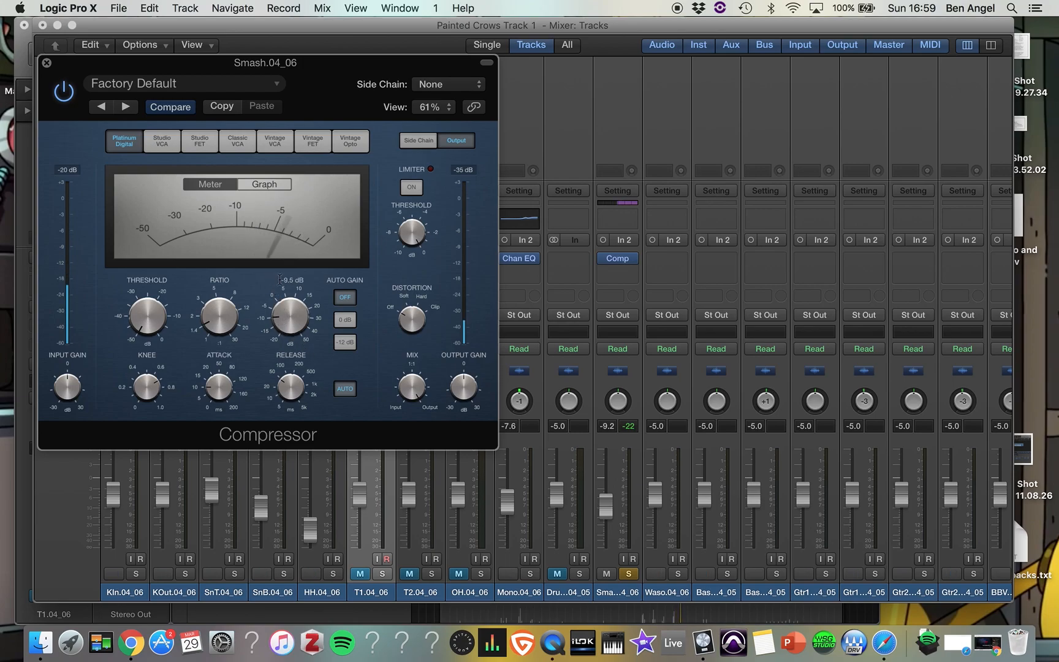
Compare the compressor's auto gain settings, leave auto gain off, raise the ratio to about 17:1 and increase the make-up gain
{"action": "left_click", "coordinate": [345, 342]}
{"action": "left_click", "coordinate": [345, 320]}
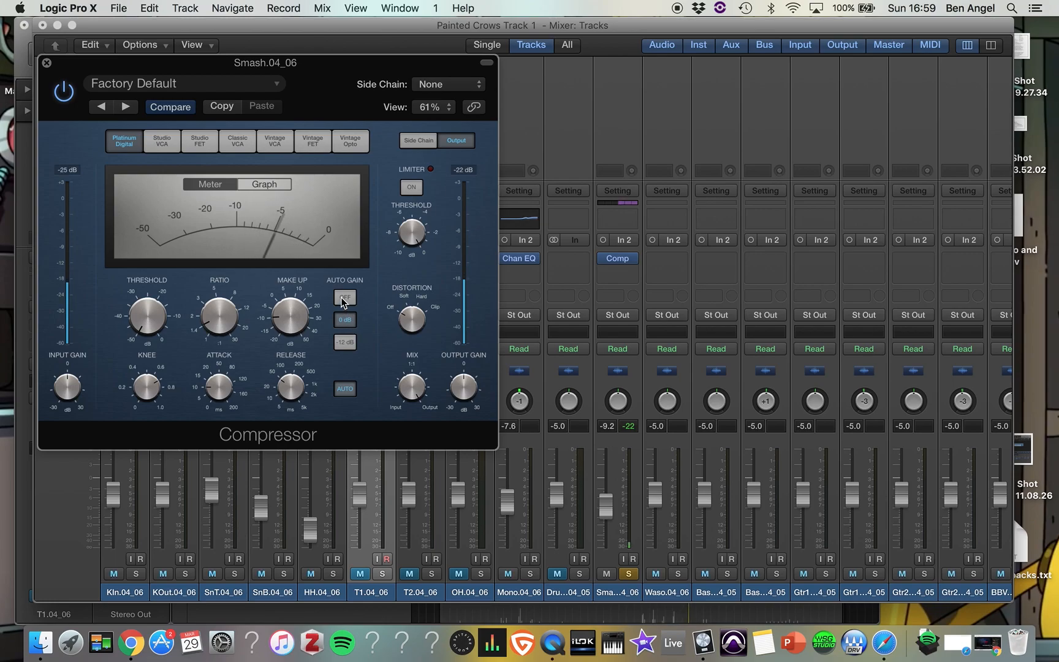
{"action": "left_click_drag", "start_coordinate": [215, 324], "coordinate": [182, 172]}
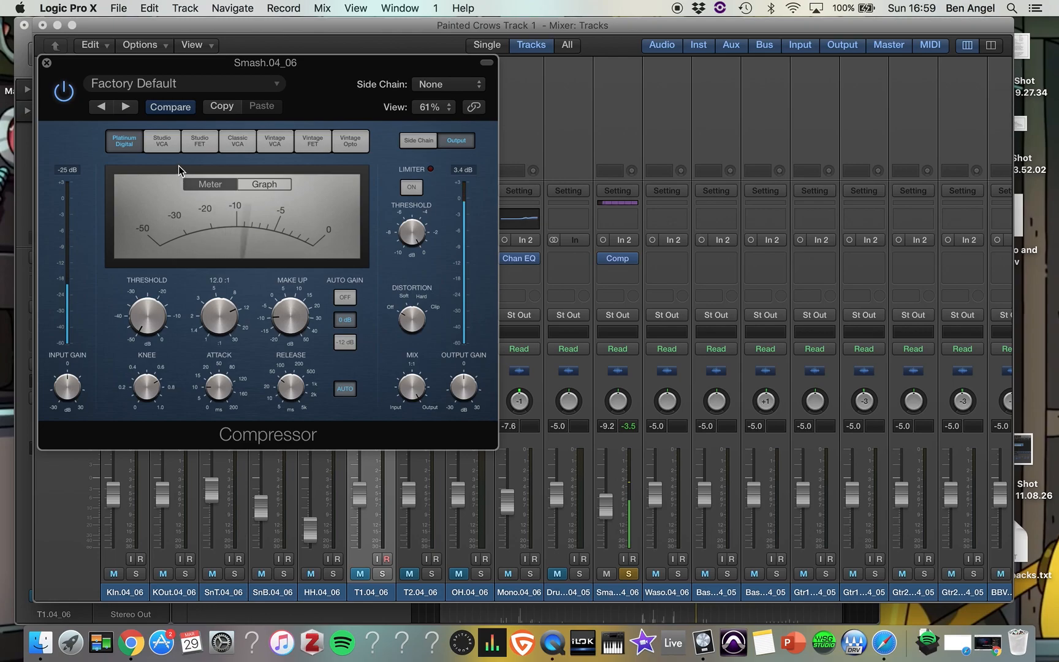
{"action": "left_click", "coordinate": [345, 342]}
{"action": "left_click", "coordinate": [343, 298]}
{"action": "left_click_drag", "start_coordinate": [209, 310], "coordinate": [206, 280]}
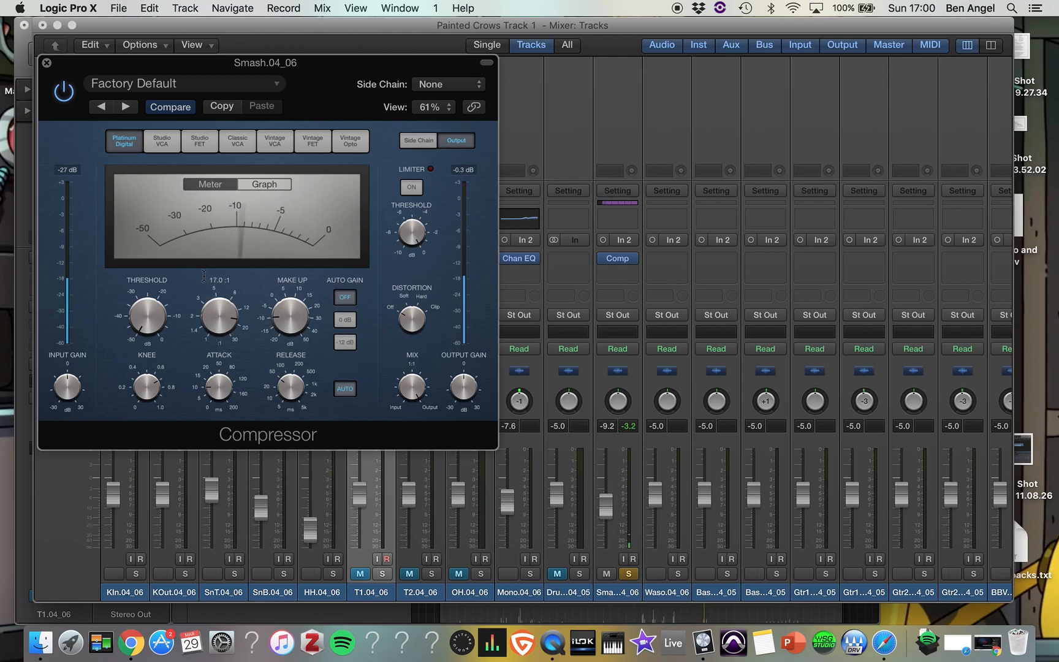
{"action": "left_click_drag", "start_coordinate": [287, 305], "coordinate": [279, 274]}
{"action": "mouse_move", "coordinate": [209, 312]}
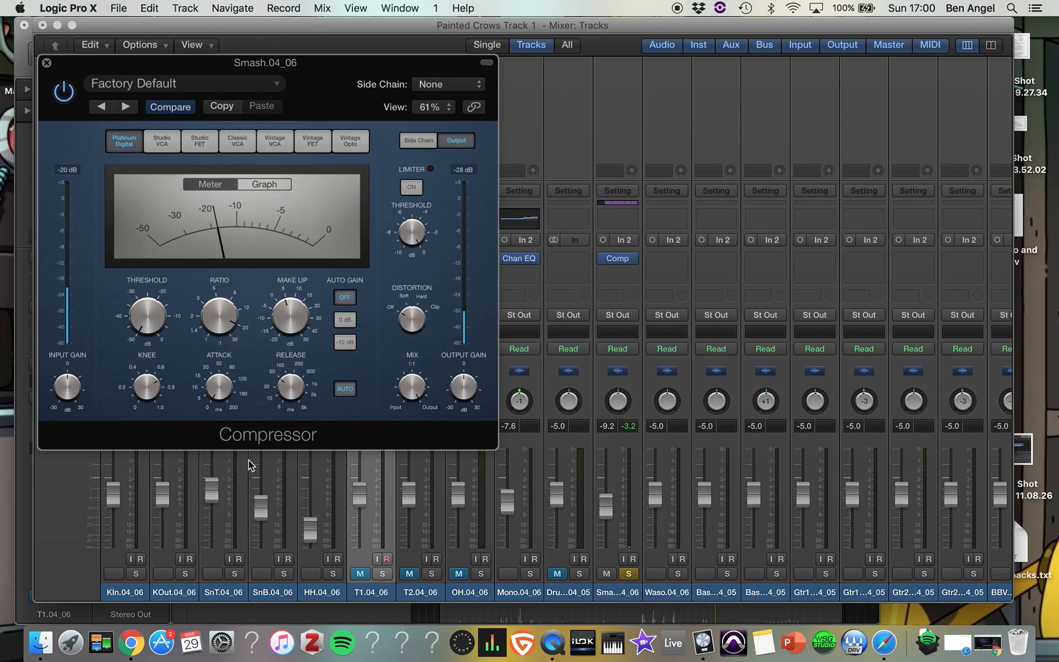
{"action": "mouse_move", "coordinate": [286, 387]}
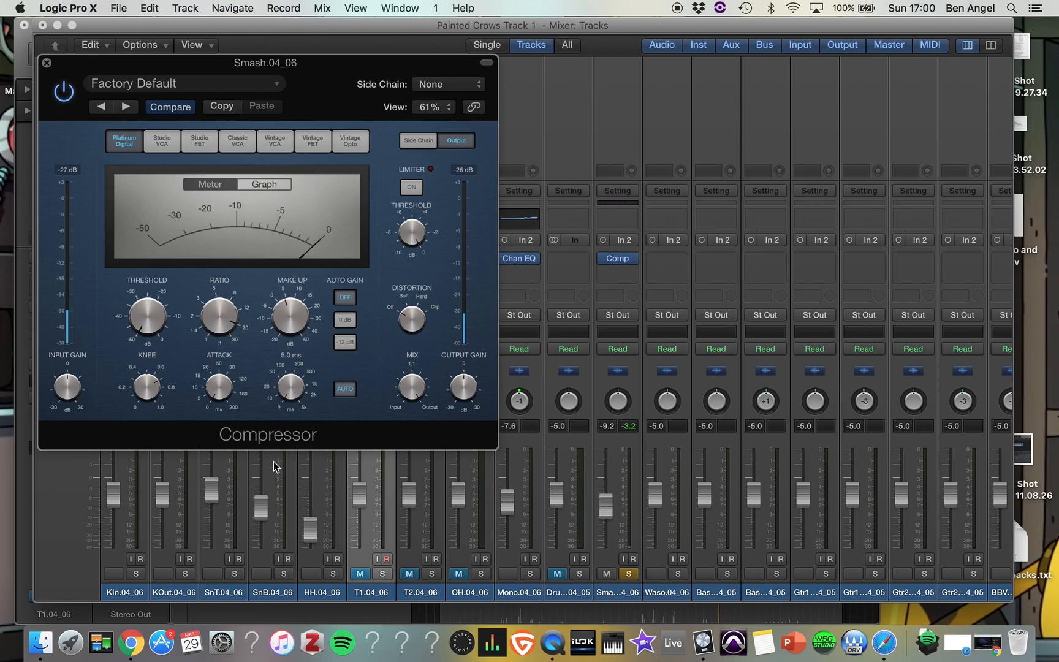
Move the mixer off the timeline and loop playback over a cycle region from about bar 30 to about bar 65
{"action": "left_click_drag", "start_coordinate": [545, 27], "coordinate": [582, 470]}
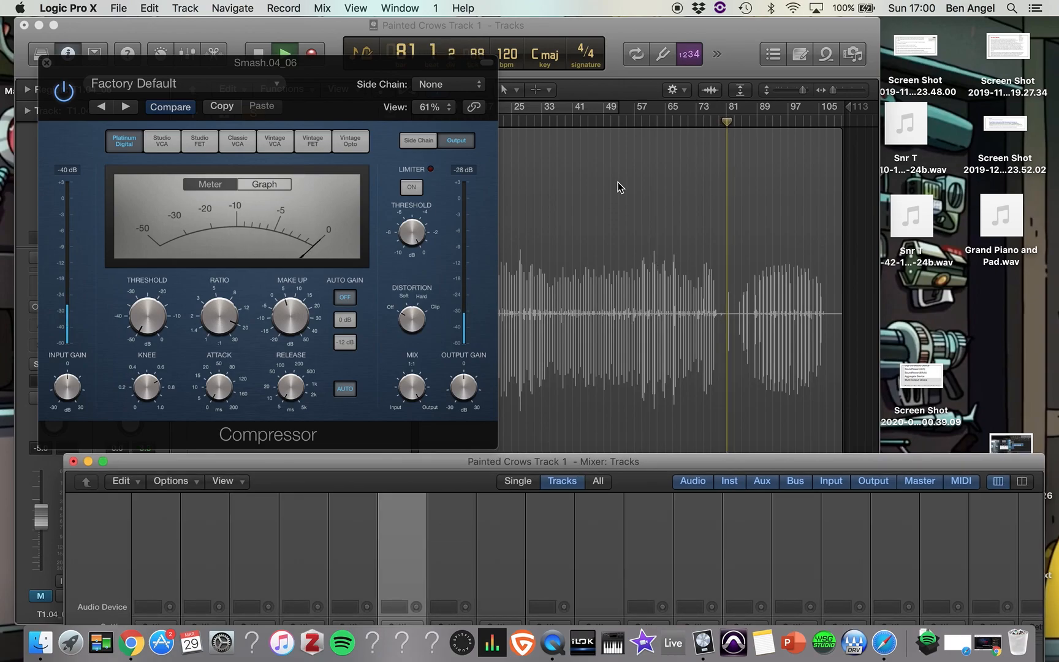
{"action": "left_click", "coordinate": [553, 123]}
{"action": "left_click_drag", "start_coordinate": [535, 110], "coordinate": [667, 111]}
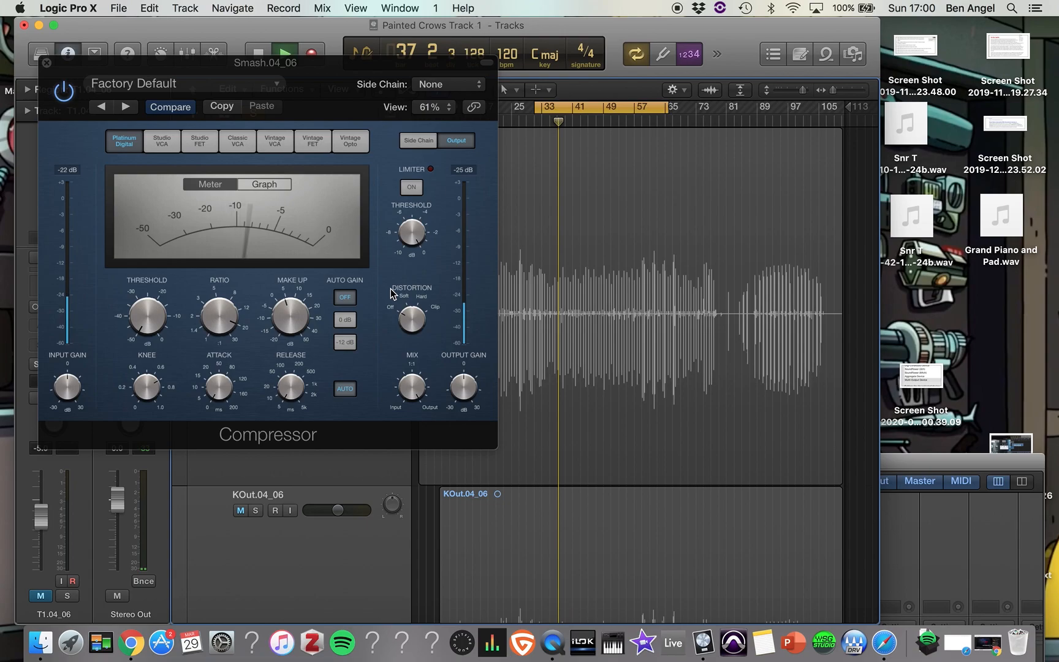
Raise the room mic compressor's threshold to about -40 dB, set auto gain to -12 dB and lower the ratio
{"action": "left_click_drag", "start_coordinate": [143, 332], "coordinate": [144, 288]}
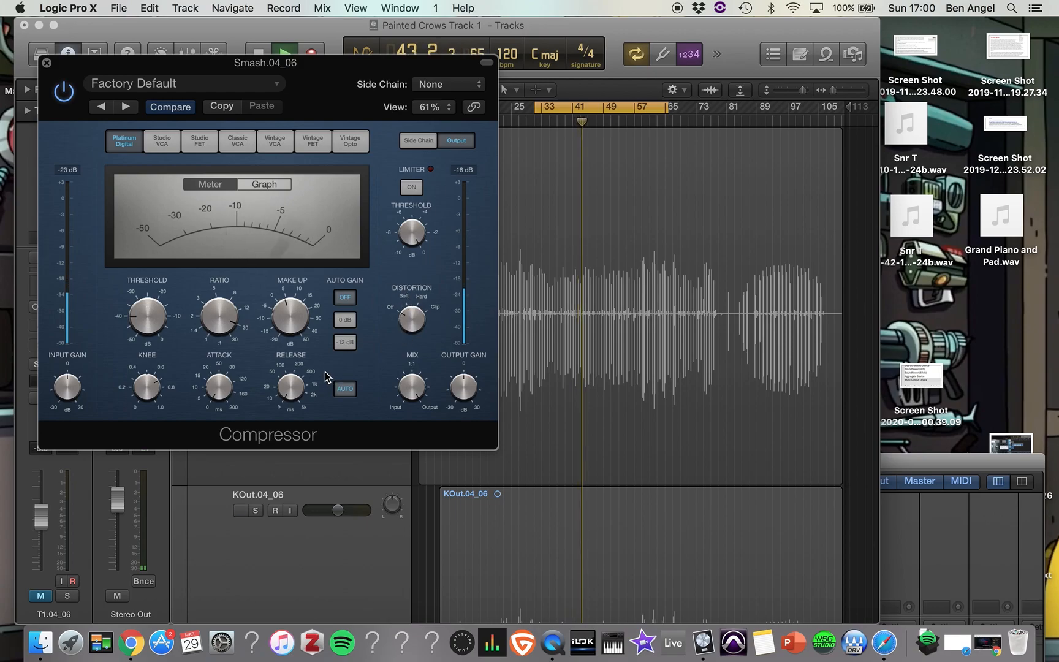
{"action": "left_click", "coordinate": [346, 342]}
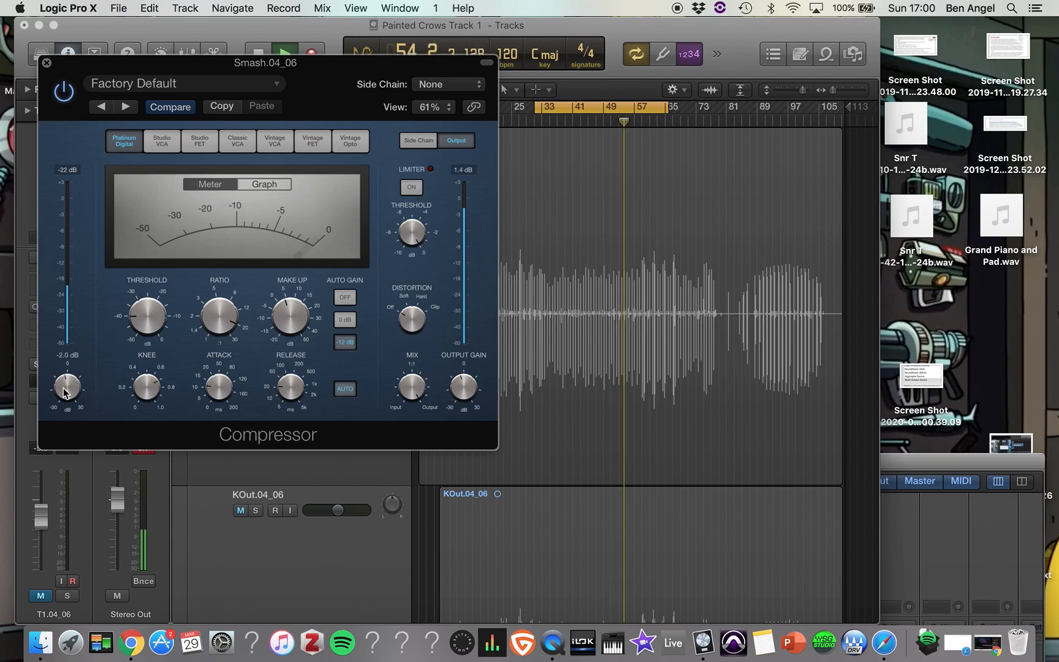
{"action": "left_click_drag", "start_coordinate": [220, 320], "coordinate": [206, 365]}
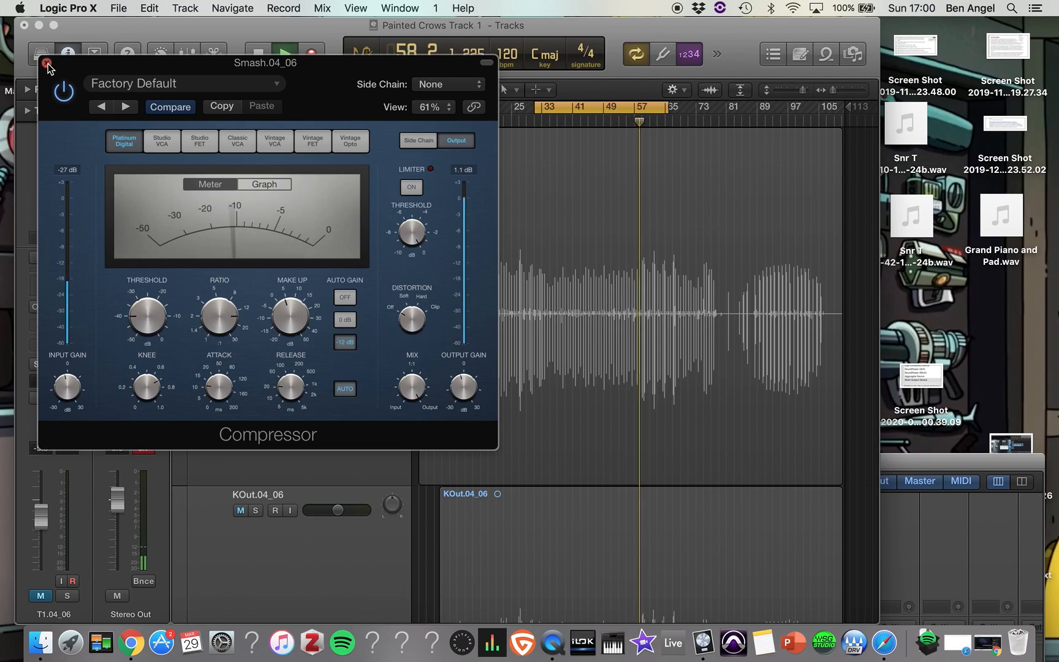
{"action": "left_click", "coordinate": [47, 63]}
{"action": "key", "text": "space"}
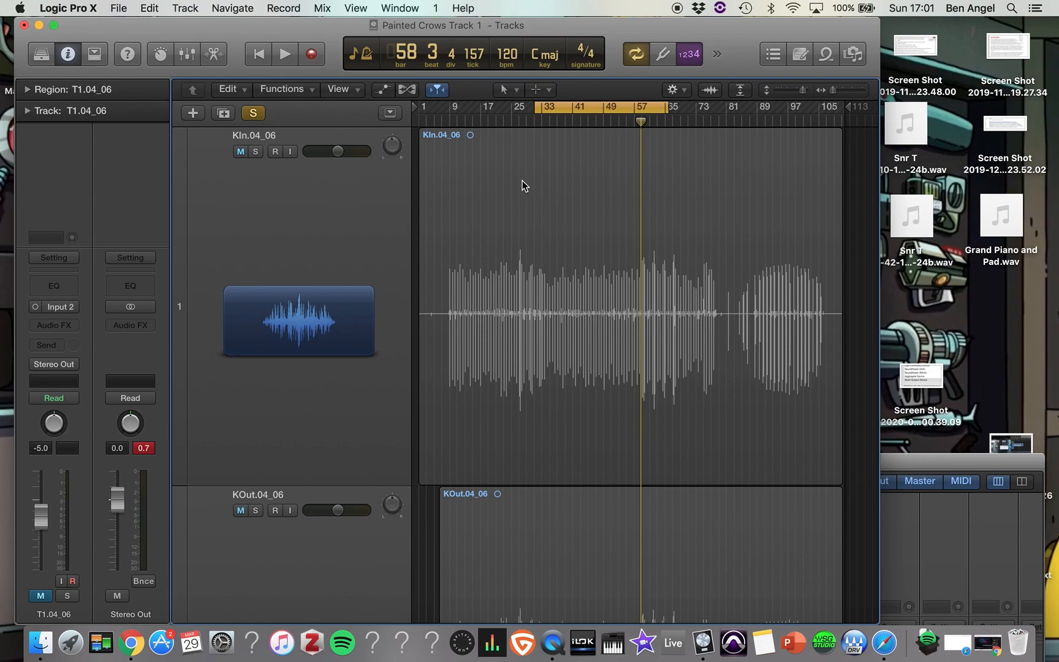
Clear all active solos, bring the mixer back into view, and solo the KIK and SNR buses
{"action": "left_click", "coordinate": [254, 114]}
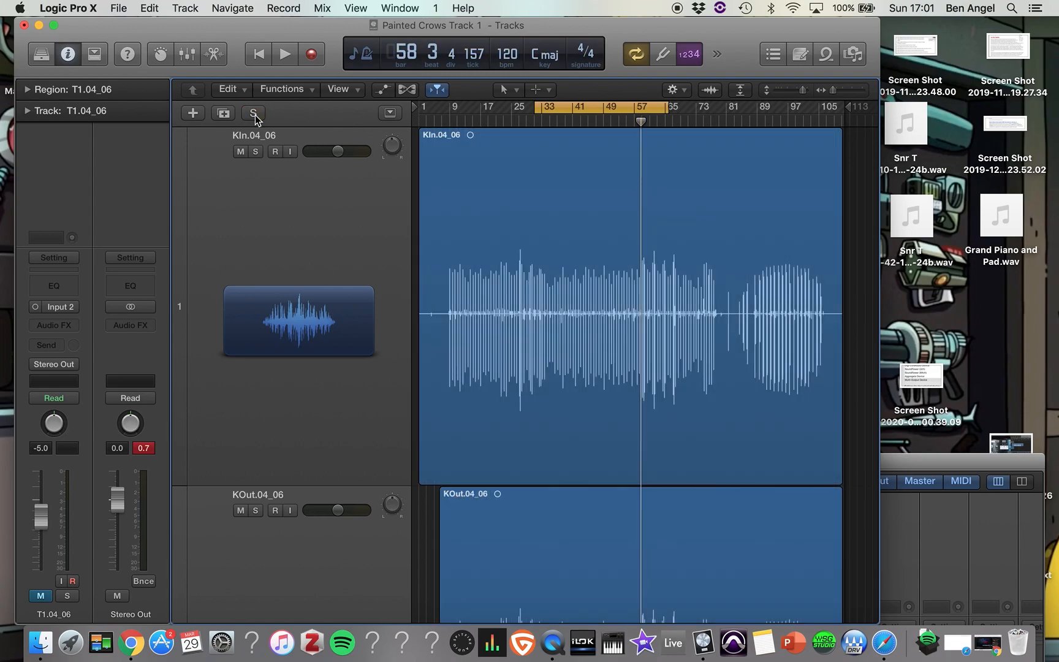
{"action": "key", "text": "super+2"}
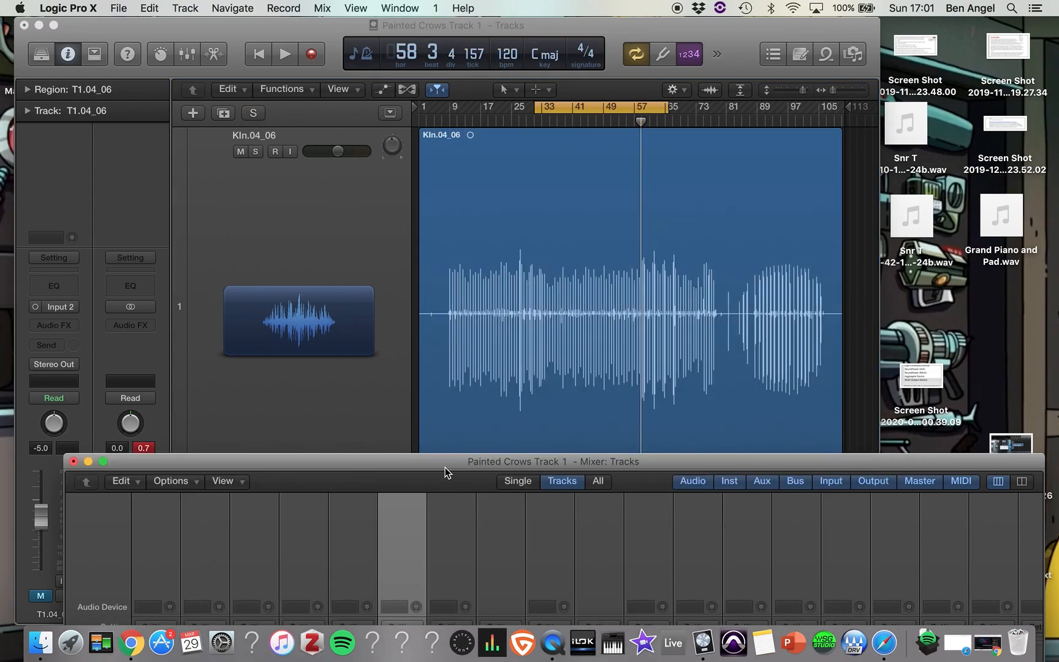
{"action": "left_click_drag", "start_coordinate": [436, 460], "coordinate": [425, 30]}
{"action": "left_click", "coordinate": [646, 428]}
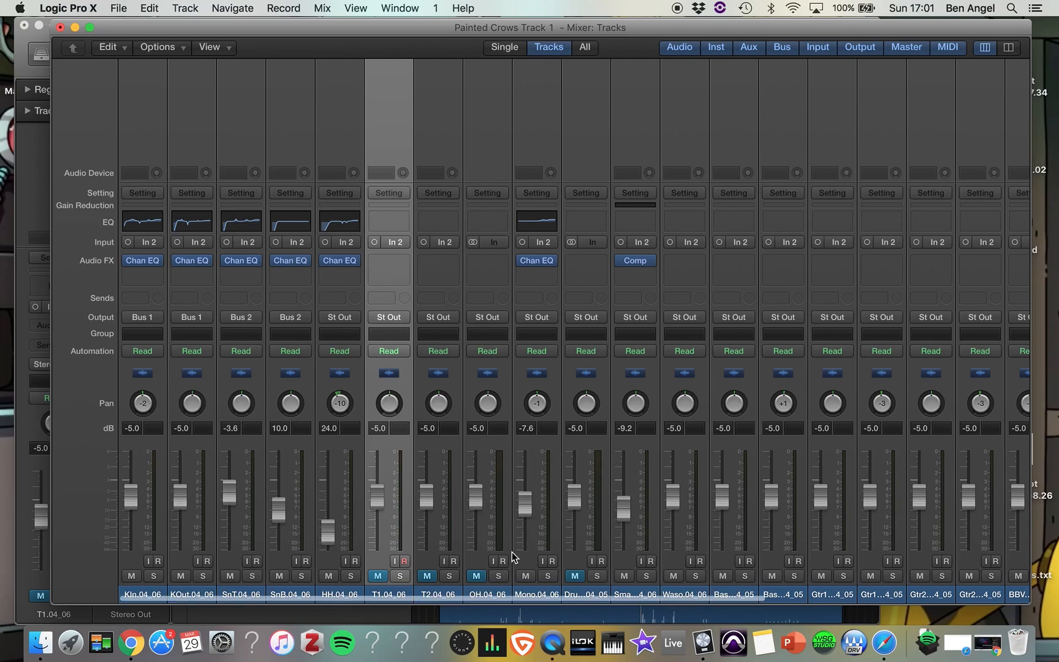
{"action": "scroll", "coordinate": [513, 556], "scroll_direction": "right", "scroll_amount": 10}
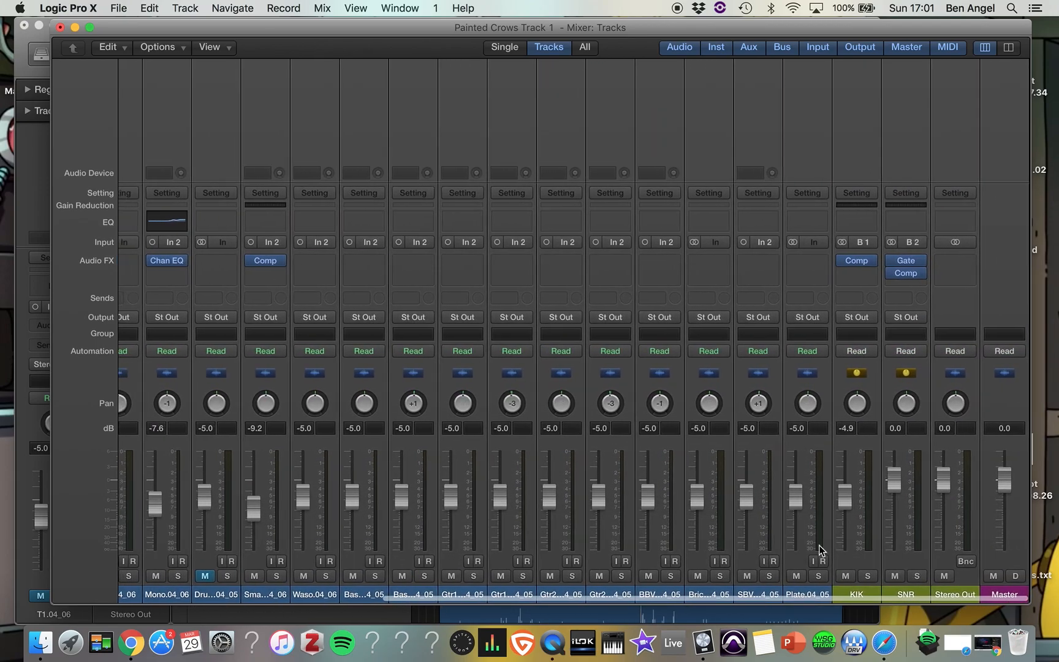
{"action": "left_click", "coordinate": [868, 576]}
{"action": "left_click", "coordinate": [917, 576]}
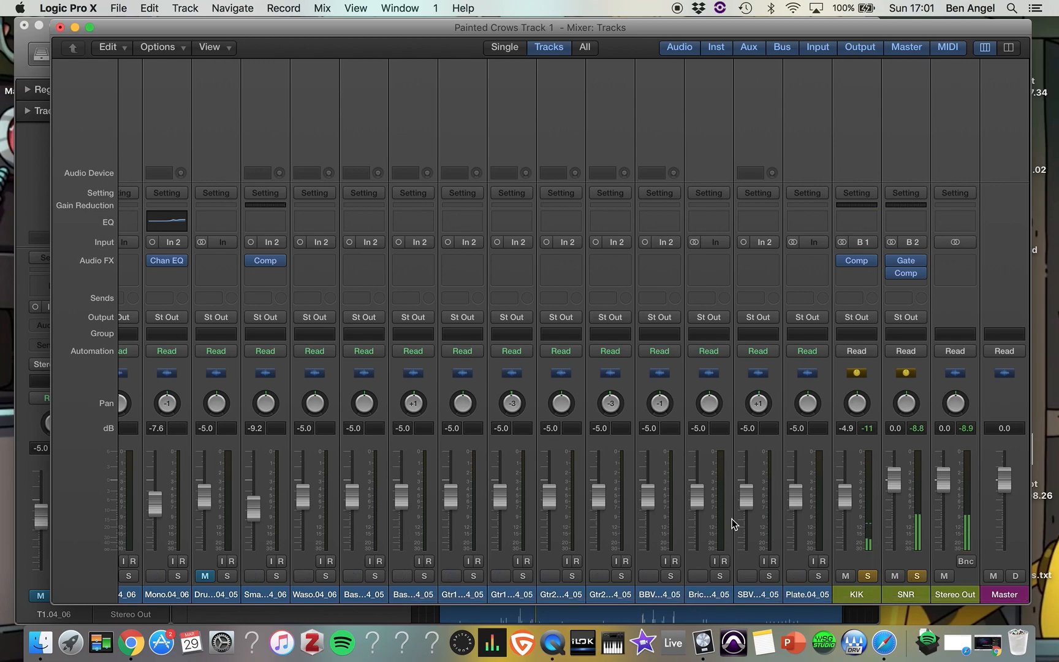
Add the HH.04_06, Mono.04_06 and Sma...4_06 channels to the soloed drums
{"action": "scroll", "coordinate": [608, 501], "scroll_direction": "left", "scroll_amount": 5}
{"action": "scroll", "coordinate": [608, 501], "scroll_direction": "left", "scroll_amount": 5}
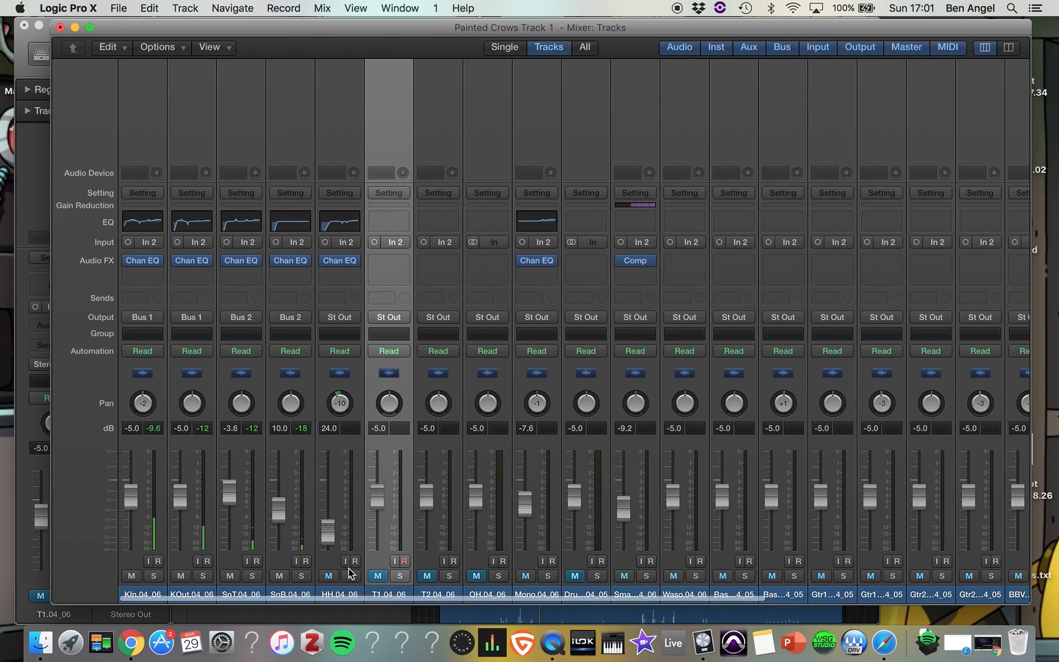
{"action": "left_click", "coordinate": [351, 576]}
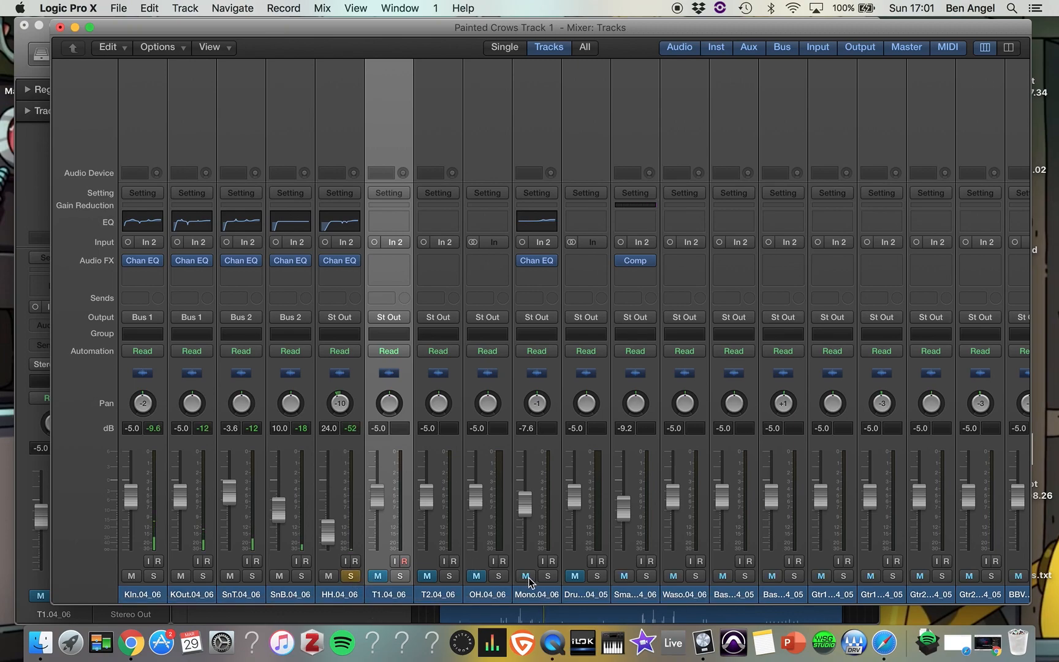
{"action": "left_click", "coordinate": [549, 576]}
{"action": "left_click", "coordinate": [646, 576]}
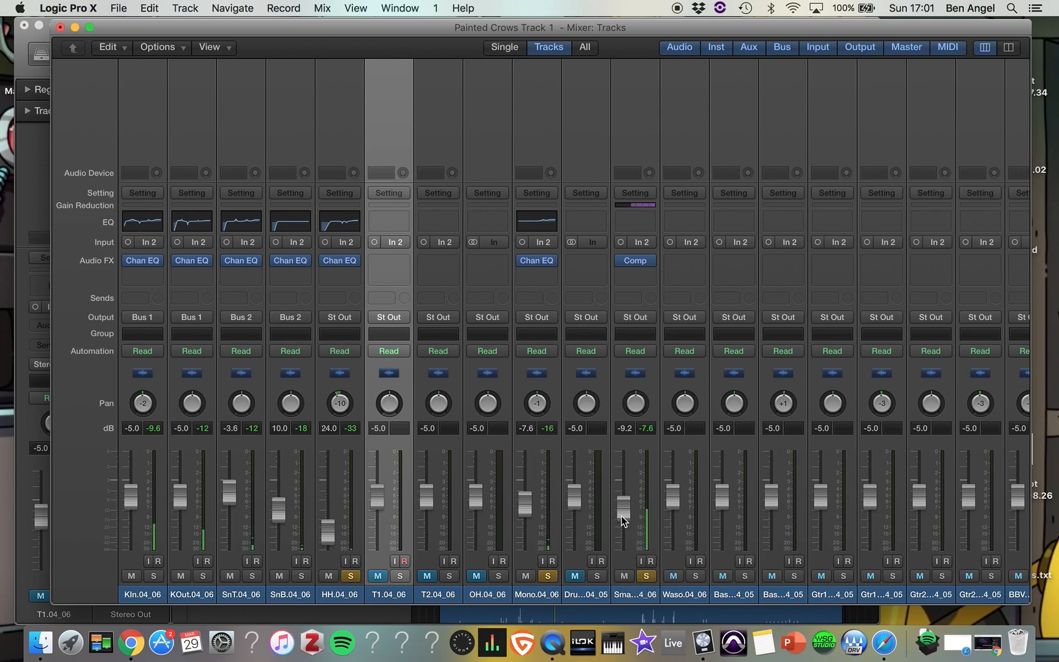
Lower the Sma...4_06 channel's volume to -24.5 dB, comparing the drums with it muted and unmuted
{"action": "mouse_move", "coordinate": [623, 507]}
{"action": "left_mouse_down"}
{"action": "mouse_move", "coordinate": [624, 546]}
{"action": "mouse_move", "coordinate": [623, 529]}
{"action": "left_mouse_up"}
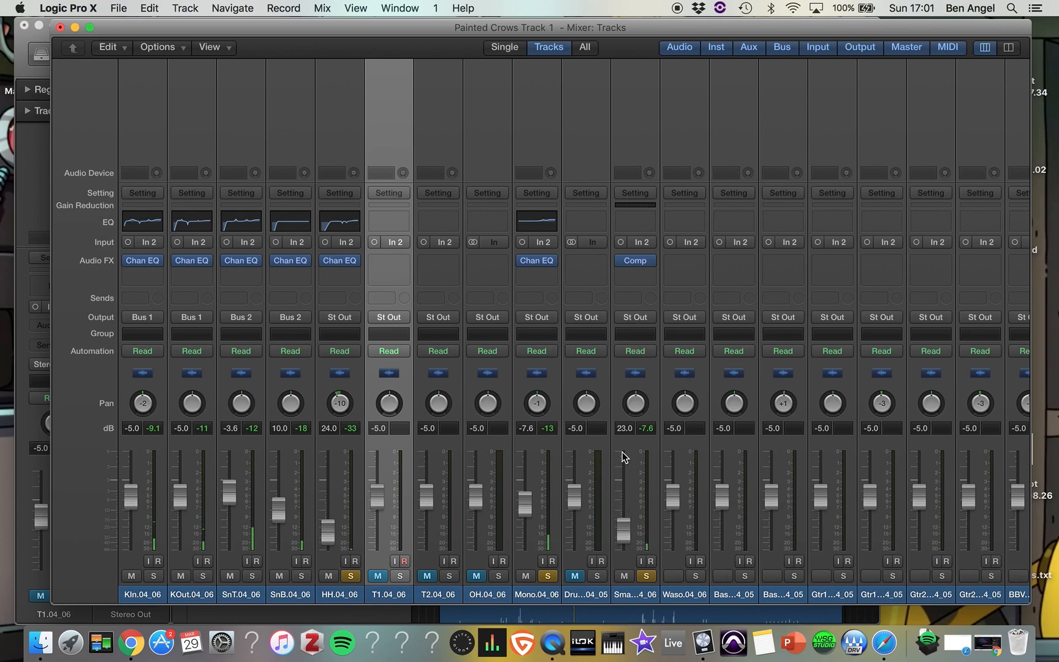
{"action": "left_click", "coordinate": [625, 576]}
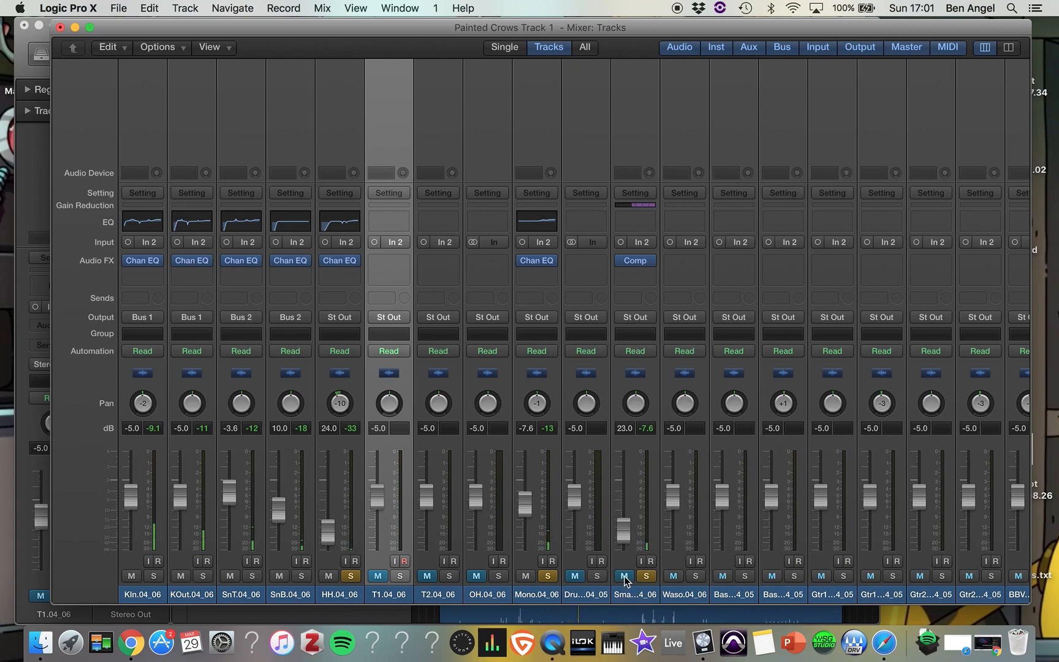
{"action": "left_click", "coordinate": [624, 576]}
{"action": "mouse_move", "coordinate": [623, 522]}
{"action": "left_mouse_down"}
{"action": "mouse_move", "coordinate": [624, 501]}
{"action": "mouse_move", "coordinate": [624, 536]}
{"action": "mouse_move", "coordinate": [623, 526]}
{"action": "left_mouse_up"}
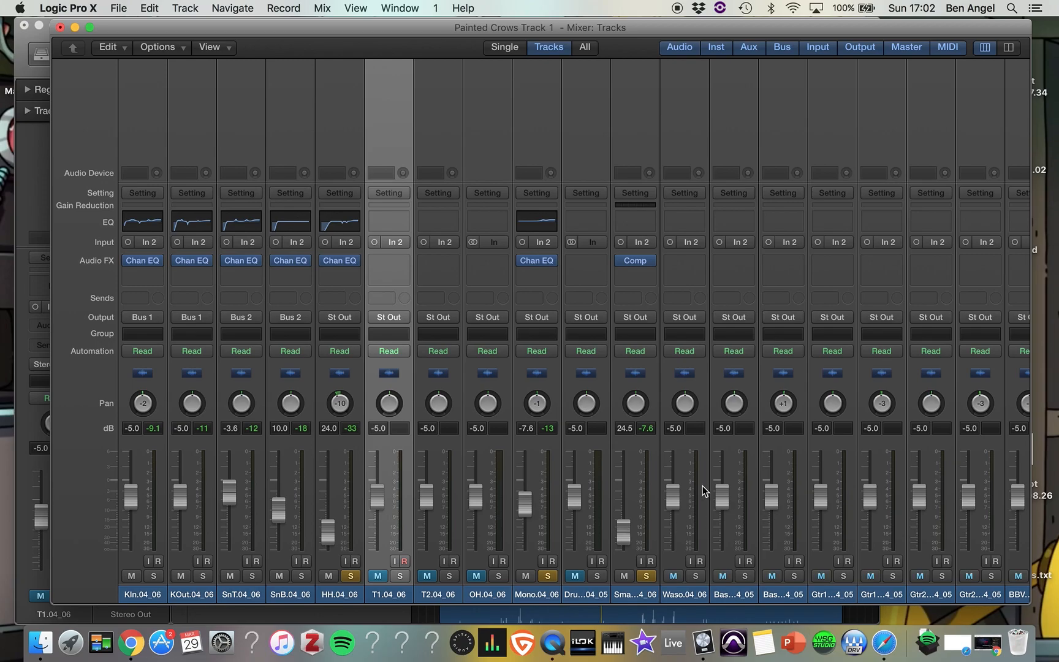
Examine the levels of the drum channels, buses and Stereo Out during playback, resetting the Stereo Out peak reading
{"action": "scroll", "coordinate": [703, 492], "scroll_direction": "right", "scroll_amount": 10}
{"action": "scroll", "coordinate": [704, 489], "scroll_direction": "left", "scroll_amount": 1}
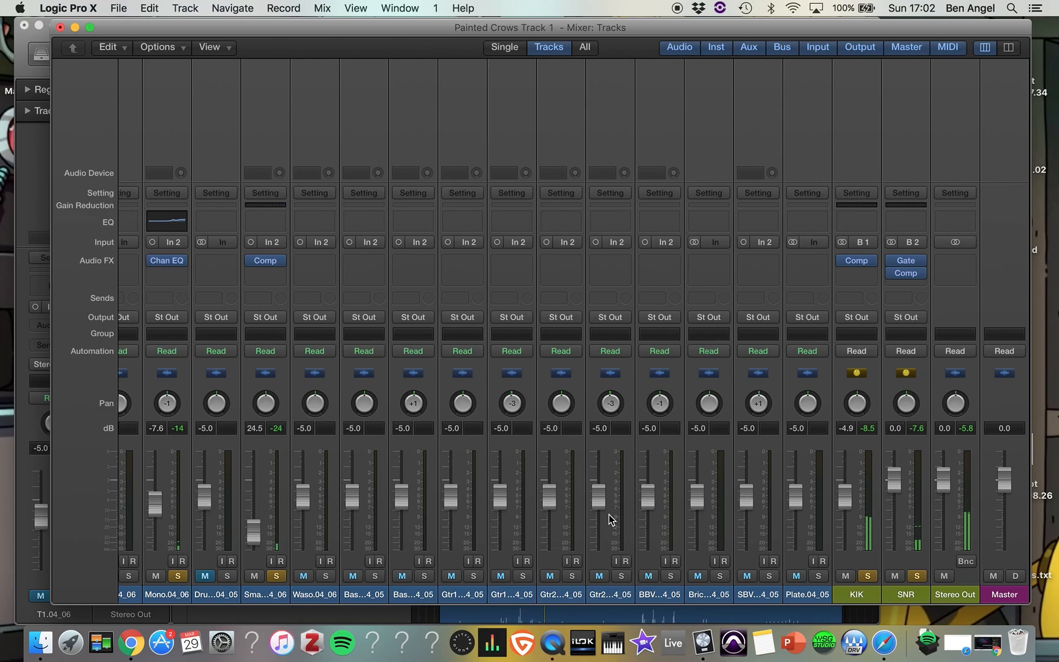
{"action": "scroll", "coordinate": [277, 478], "scroll_direction": "left", "scroll_amount": 8}
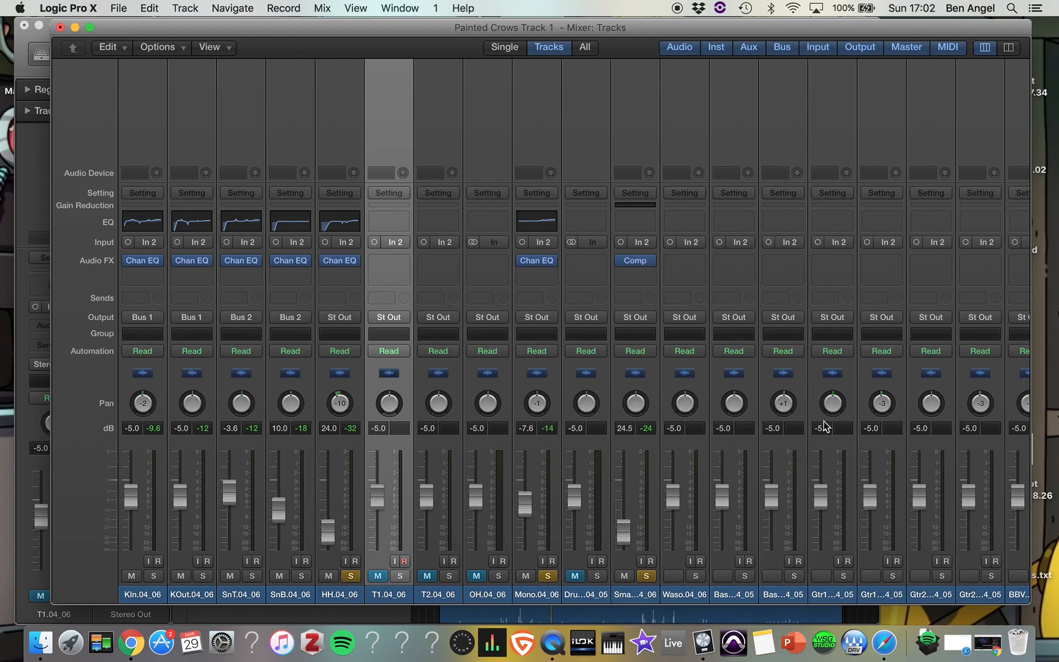
{"action": "scroll", "coordinate": [588, 469], "scroll_direction": "right", "scroll_amount": 2}
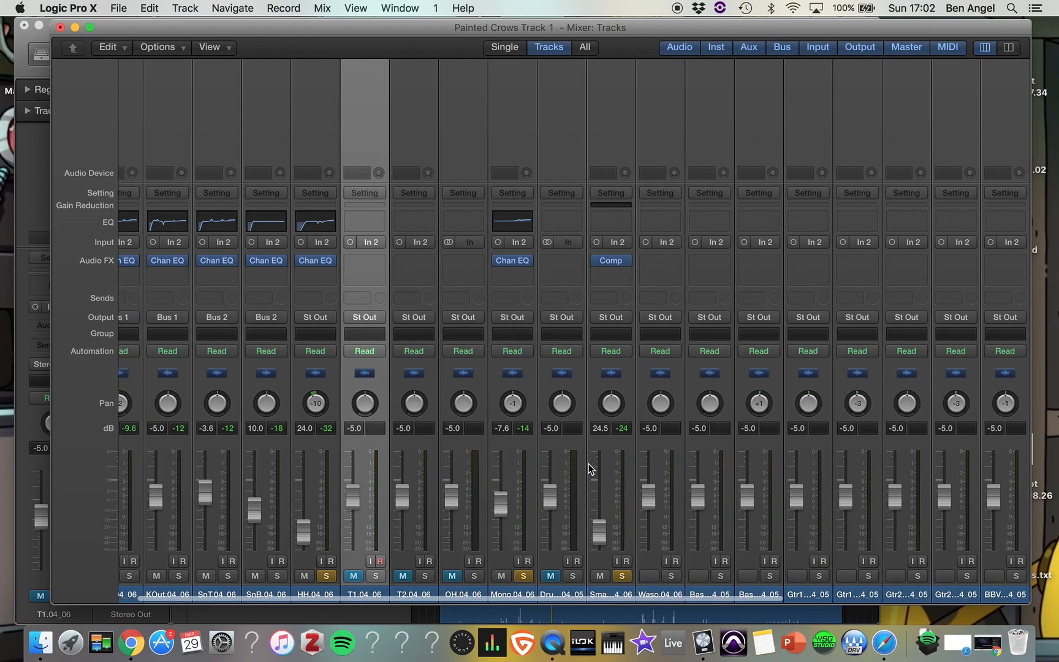
{"action": "scroll", "coordinate": [588, 463], "scroll_direction": "right", "scroll_amount": 10}
{"action": "scroll", "coordinate": [589, 463], "scroll_direction": "right", "scroll_amount": 3}
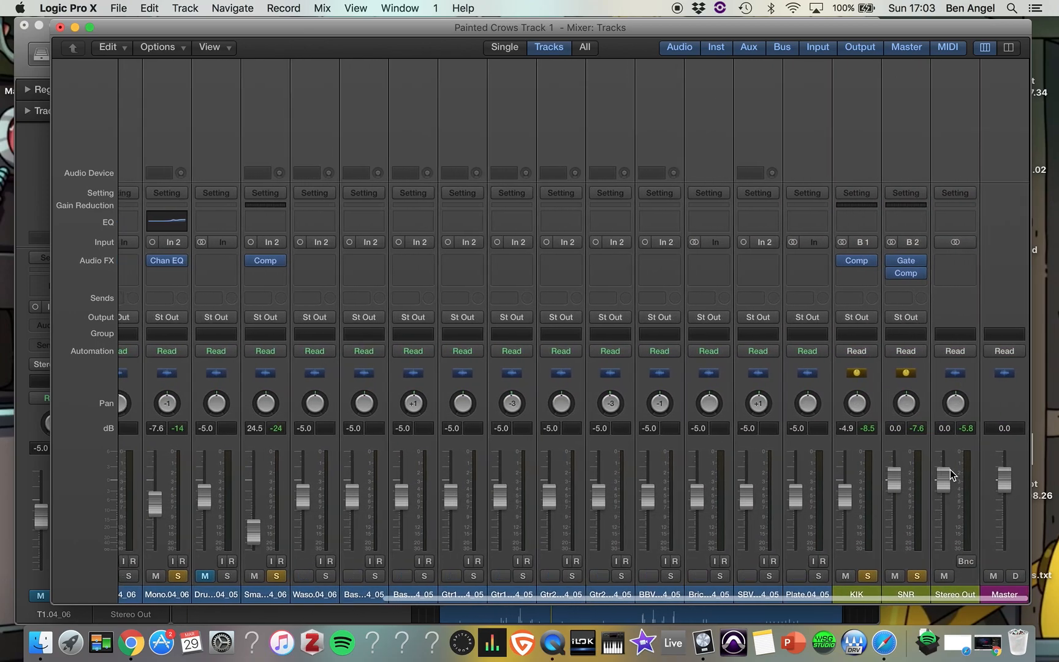
{"action": "left_click", "coordinate": [966, 429]}
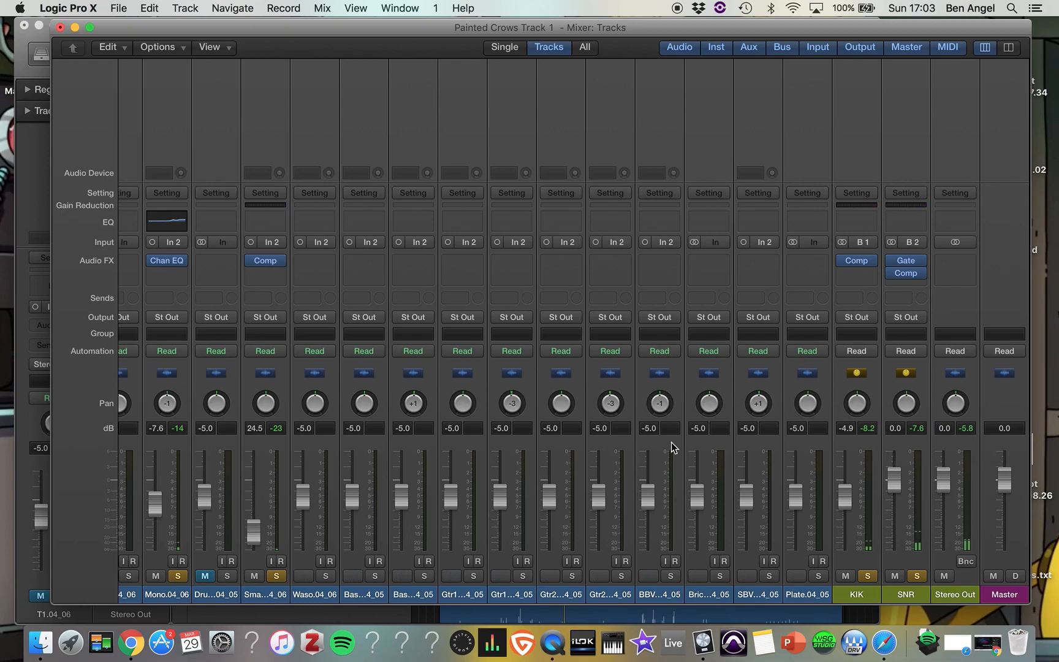
{"action": "scroll", "coordinate": [653, 441], "scroll_direction": "left", "scroll_amount": 8}
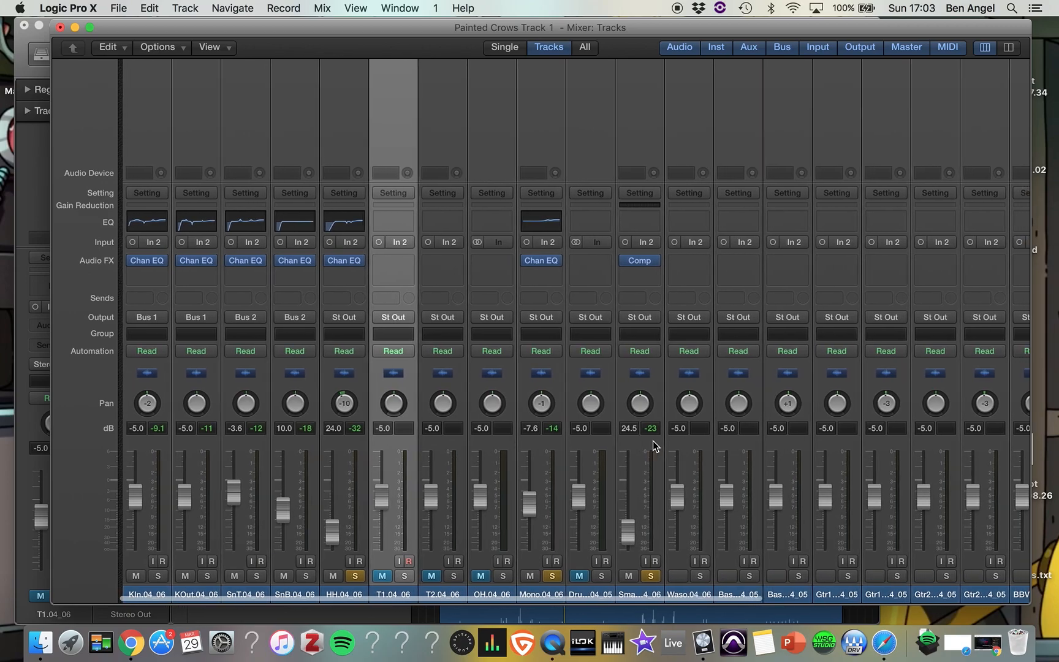
{"action": "scroll", "coordinate": [653, 441], "scroll_direction": "right", "scroll_amount": 2}
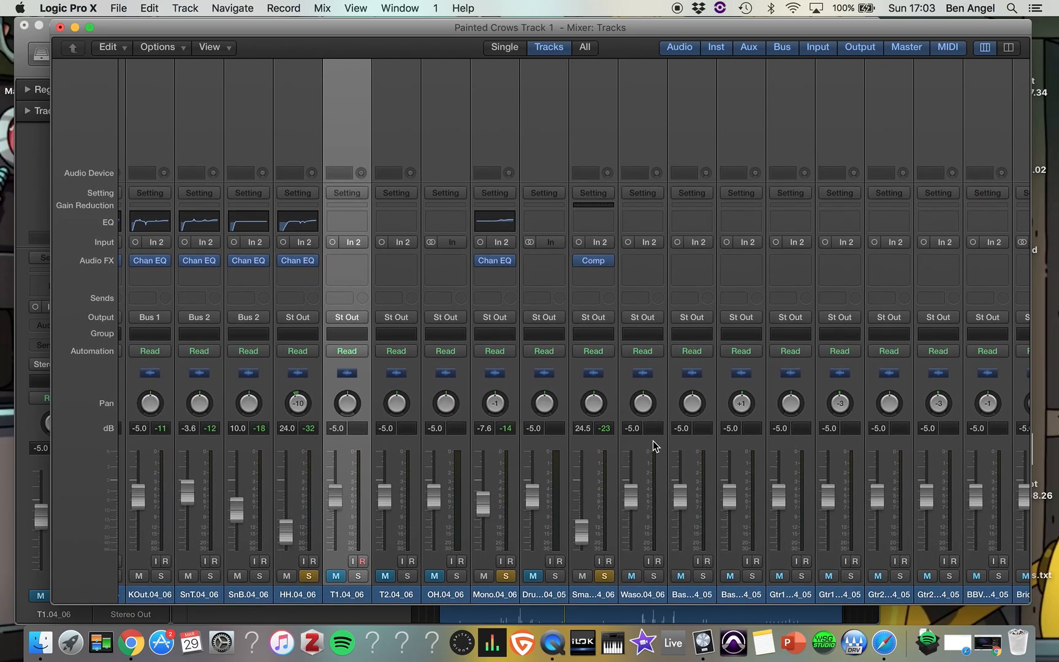